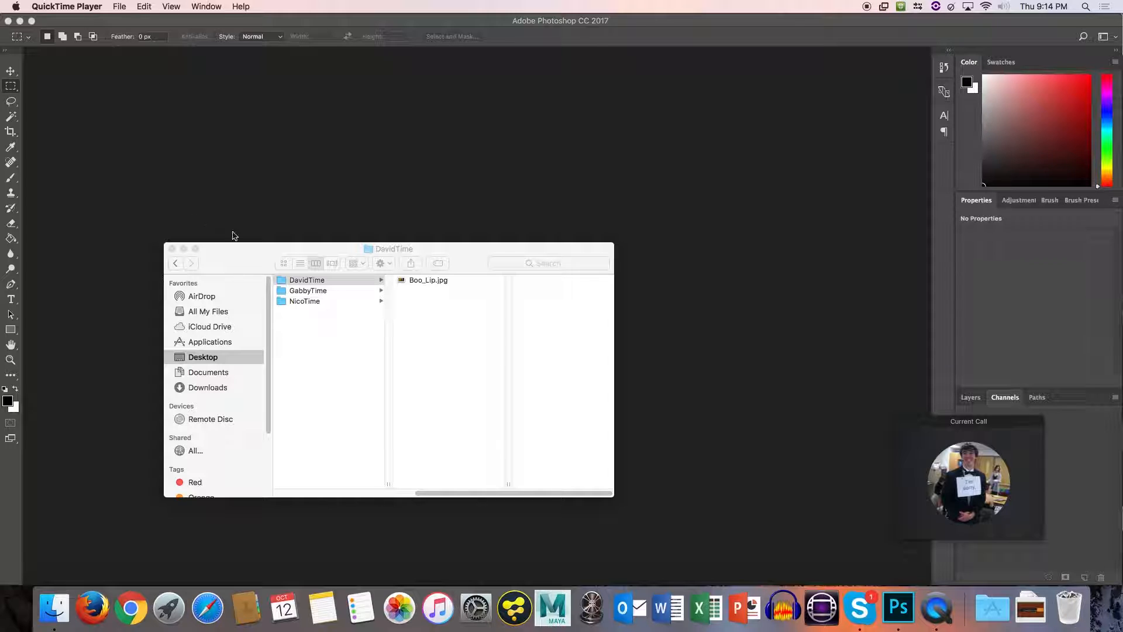
Preview Boo_Lip.jpg in the DavidTime folder, open it in Photoshop and move the call window clear of the layer controls.
left_click(401, 282)
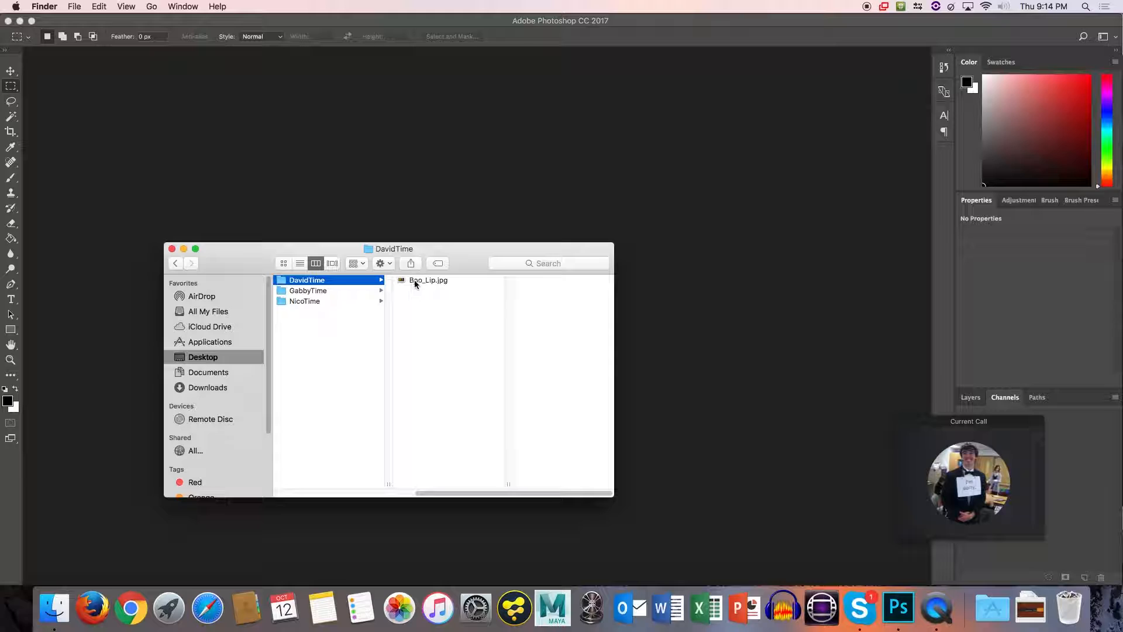
left_click(411, 282)
key("space")
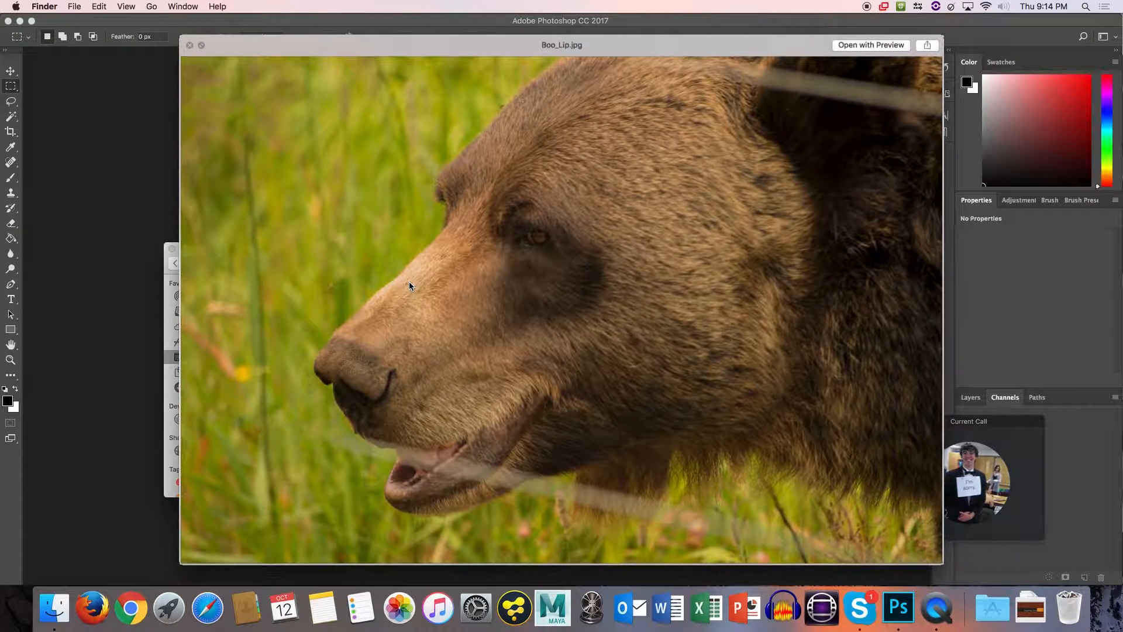
key("space")
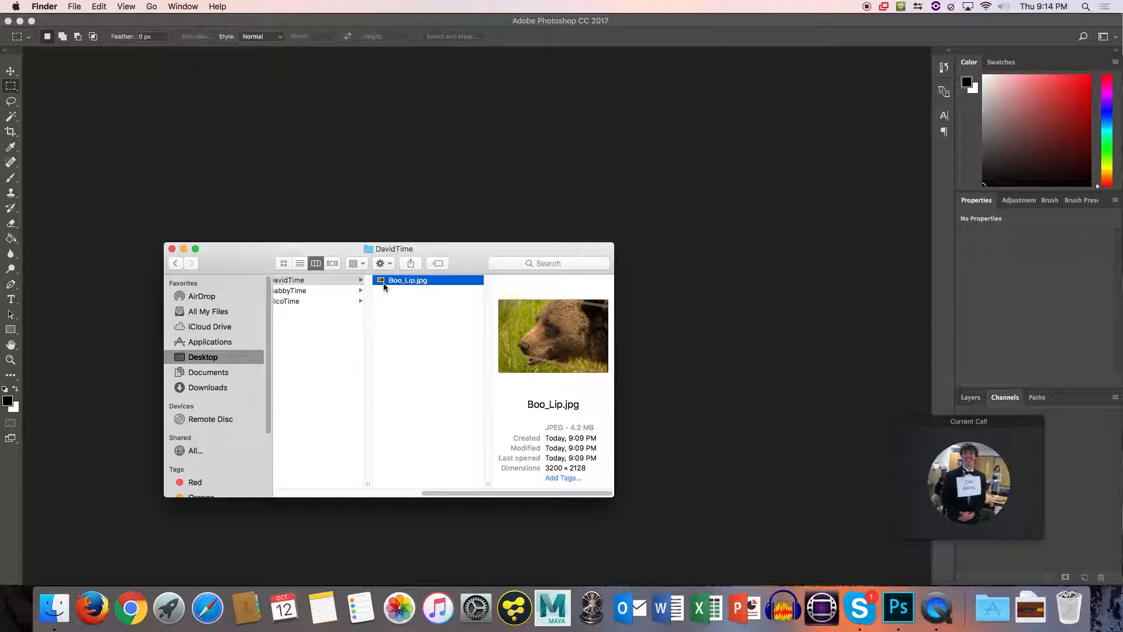
left_click_drag(383, 284, 193, 135)
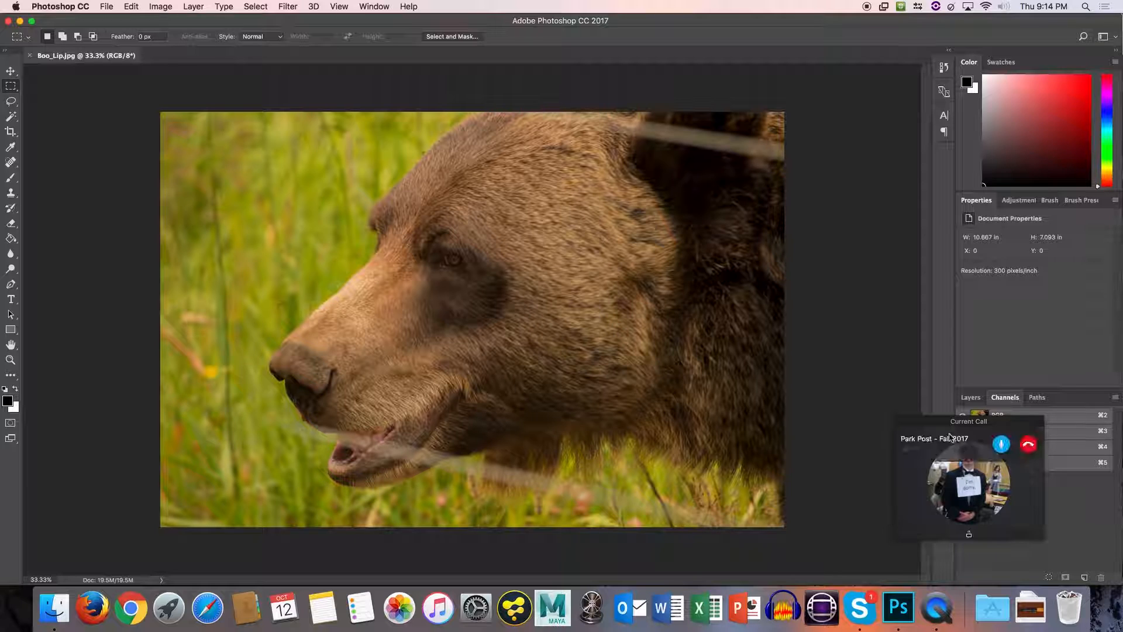
left_click_drag(937, 437, 834, 483)
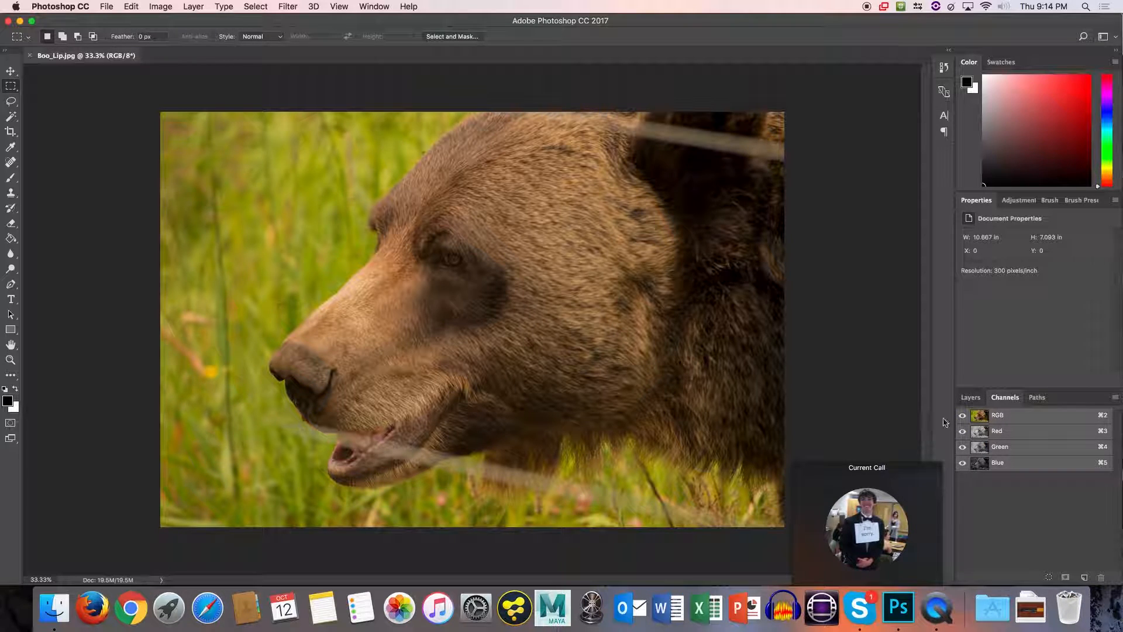
Unlock the Background layer and add a new empty layer above it.
left_click(970, 397)
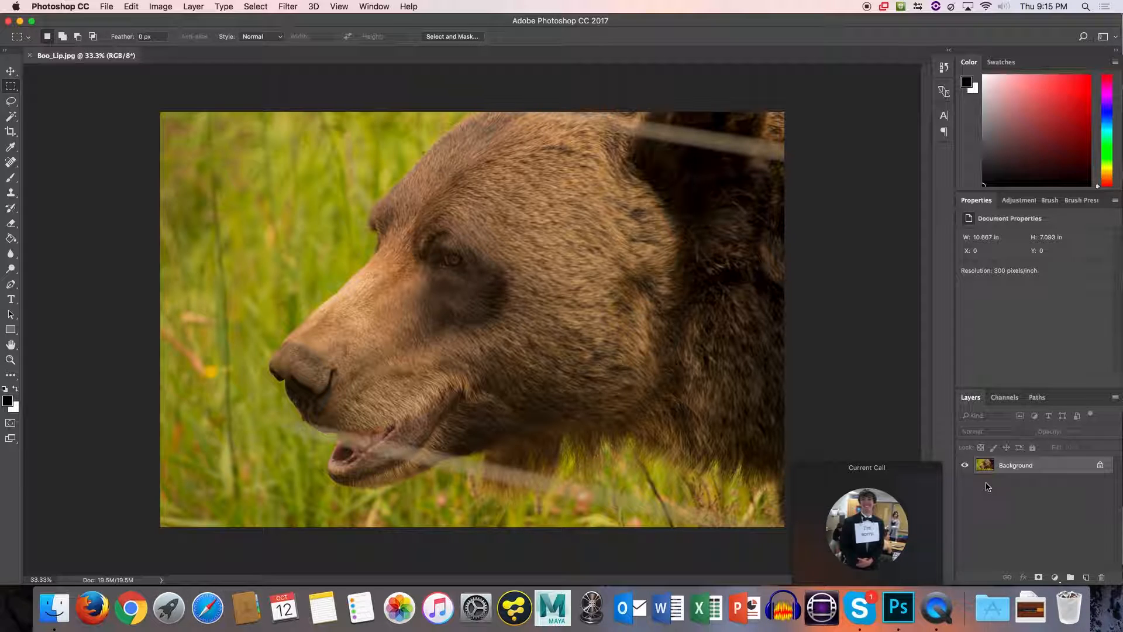
left_click(1100, 466)
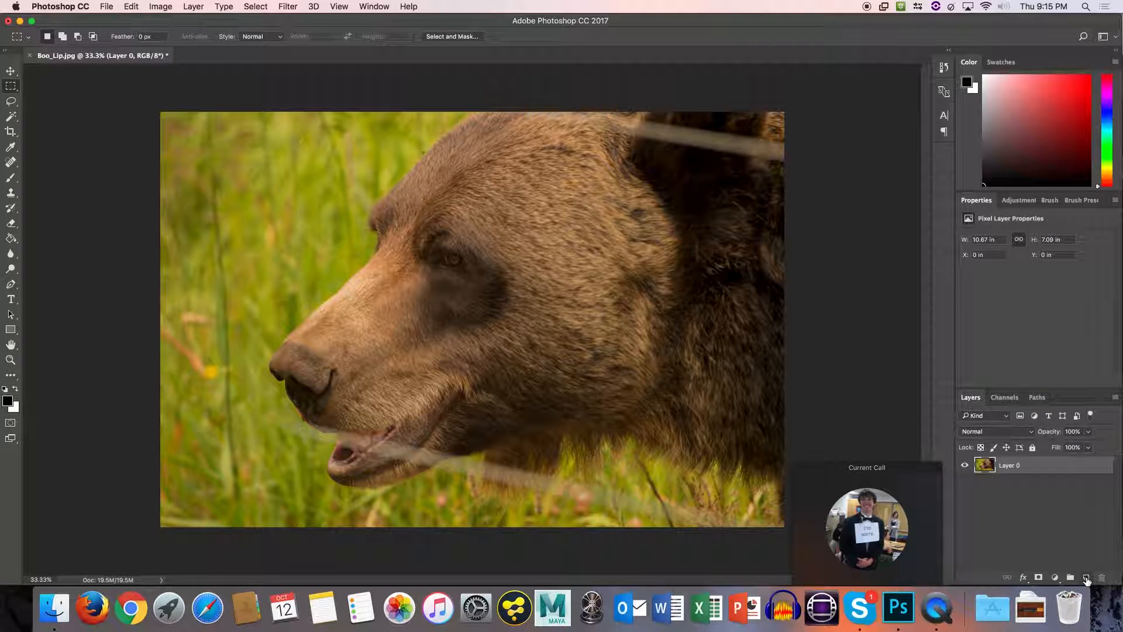
left_click(1085, 578)
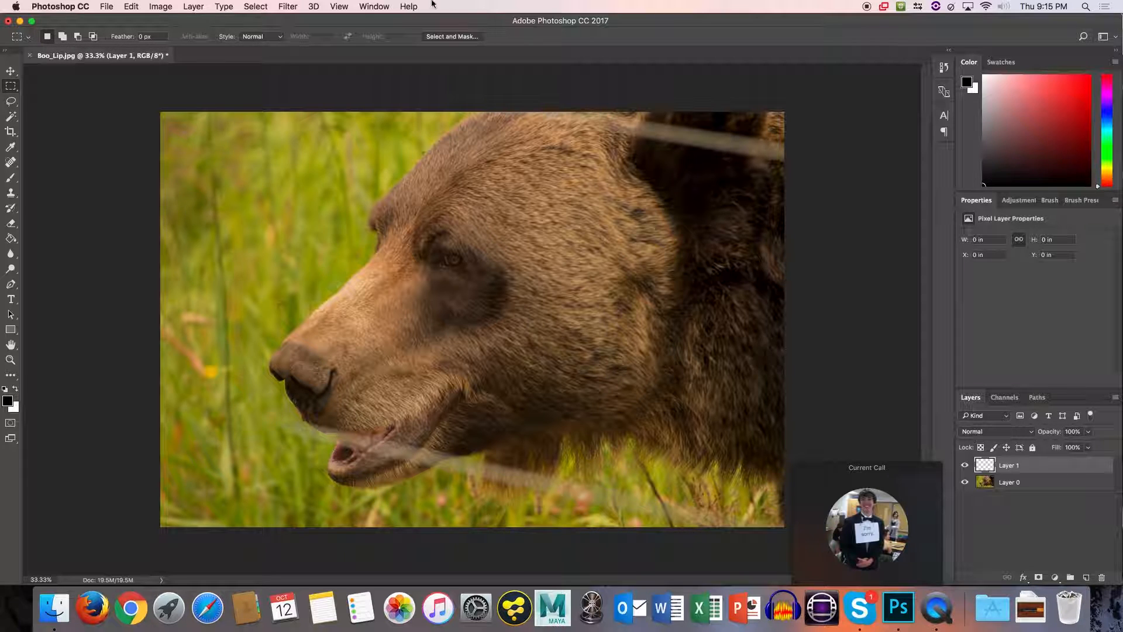
Duplicate Layer 0 within the Boo_Lip.jpg document.
left_click(193, 7)
mouse_move(211, 22)
left_click(339, 24)
left_click(660, 284)
right_click(1002, 483)
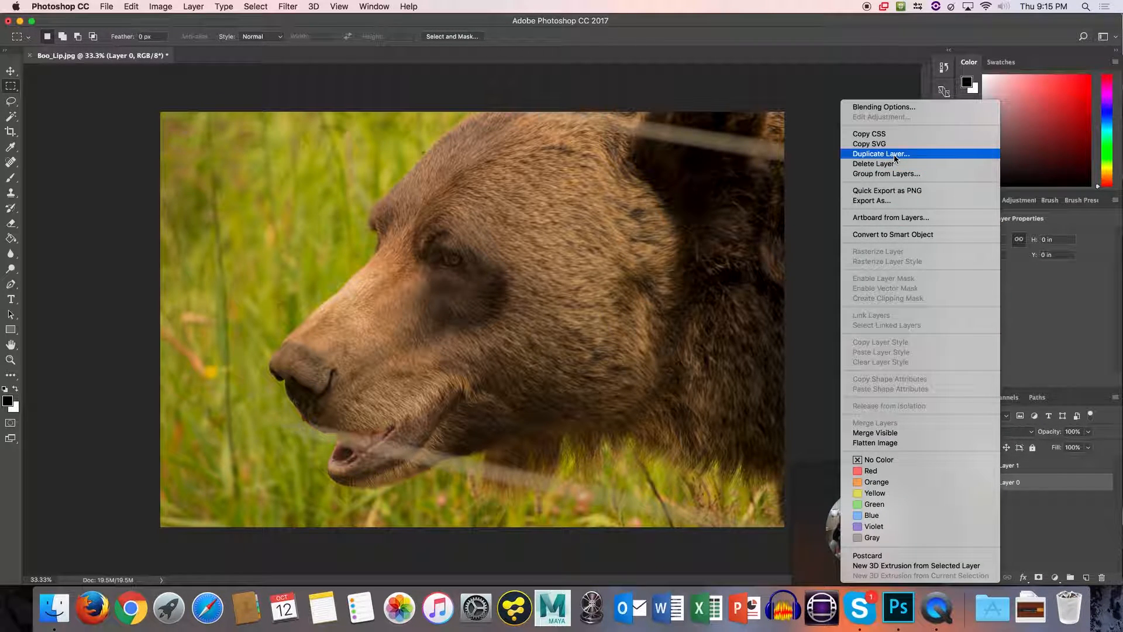
left_click(866, 154)
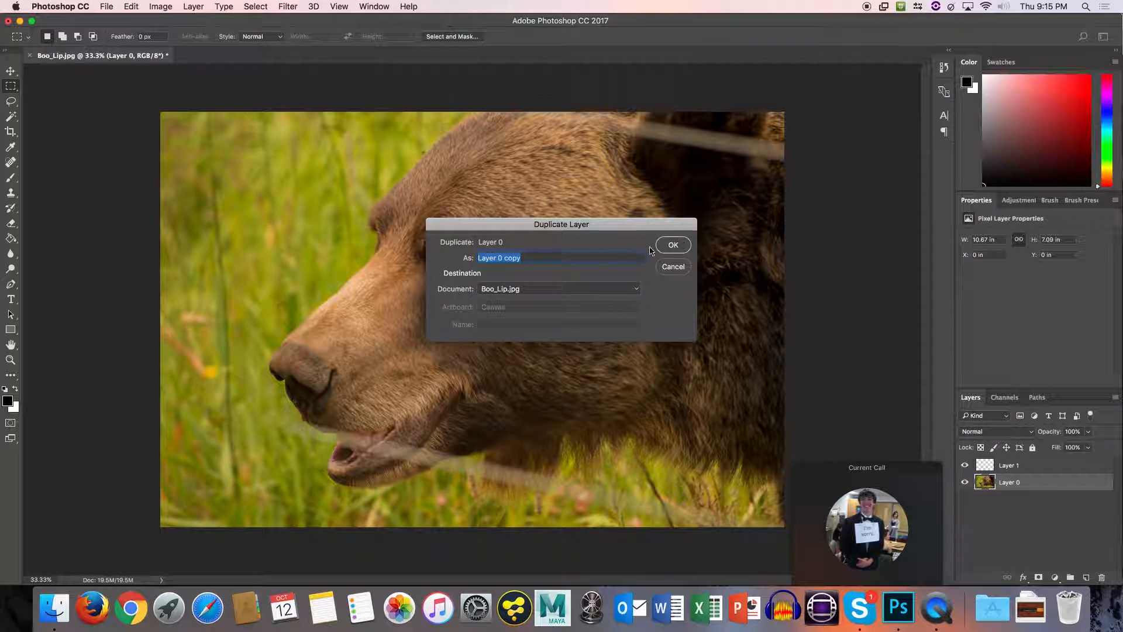
left_click(673, 245)
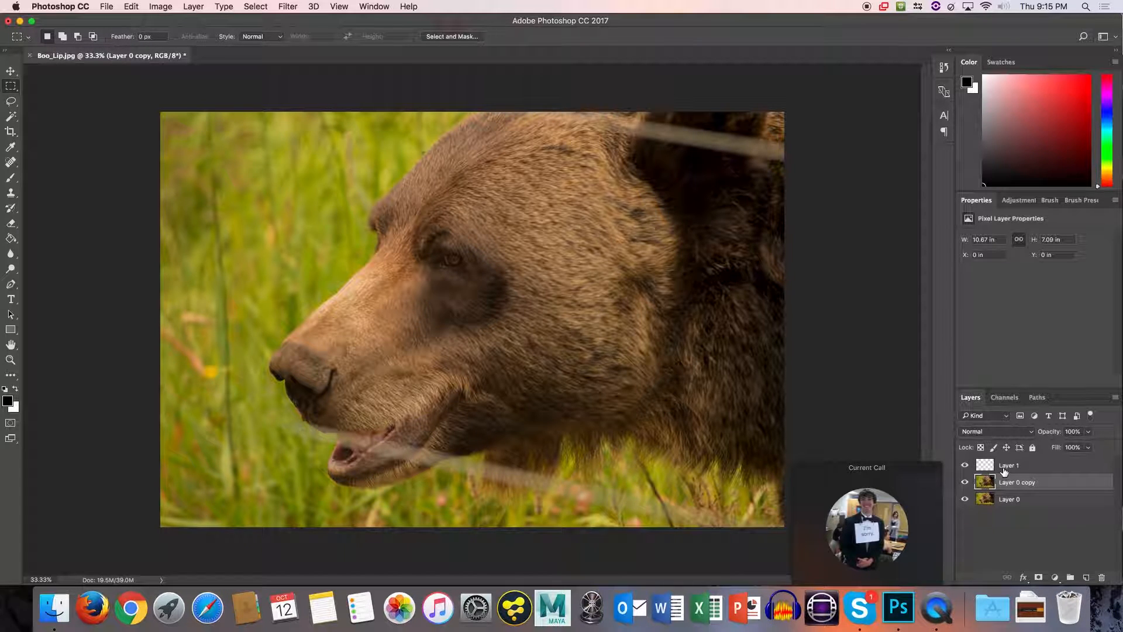
Paint broad black brush strokes across the bear's muzzle and eye area on the duplicated layer, enlarging the brush to 200 px.
key("b")
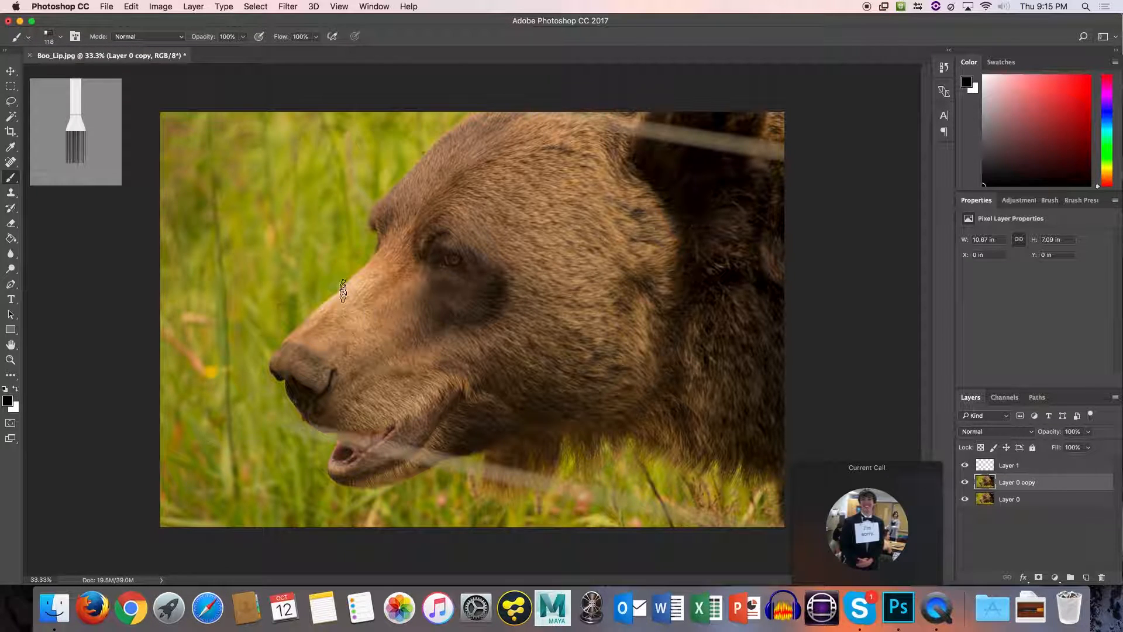
mouse_move(332, 298)
left_mouse_down()
mouse_move(307, 316)
mouse_move(415, 293)
mouse_move(541, 287)
mouse_move(377, 270)
mouse_move(296, 293)
mouse_move(477, 258)
left_mouse_up()
key("bracketright")
key("bracketright")
key("bracketright")
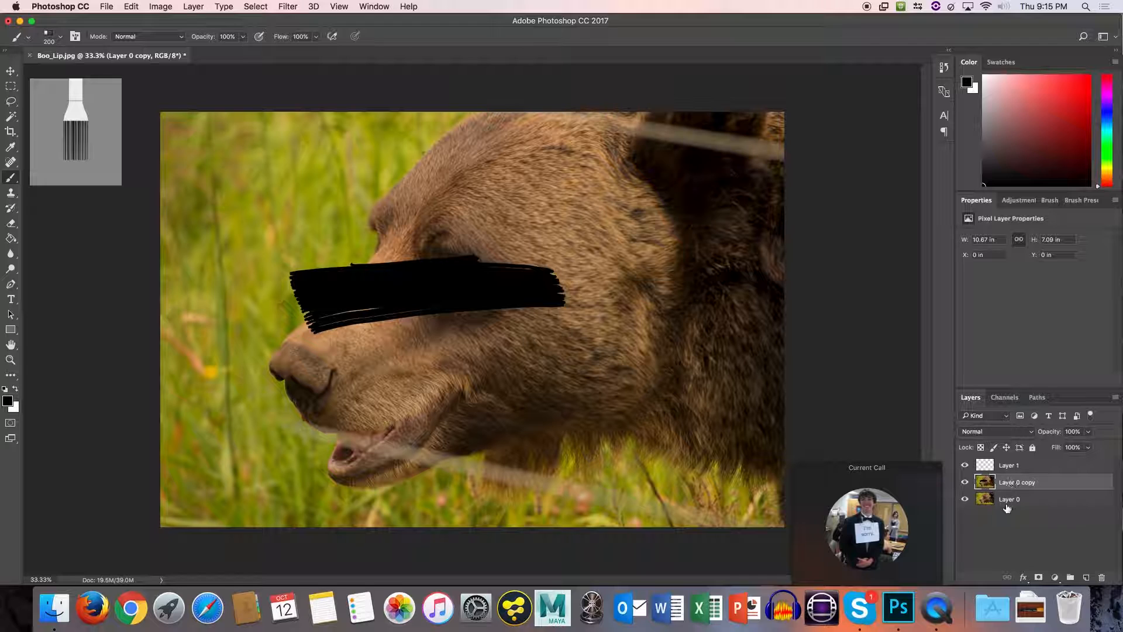
Lower the painted duplicate layer's opacity to 64% and its fill to 99%.
mouse_move(1007, 496)
left_mouse_down()
mouse_move(1014, 502)
mouse_move(1009, 480)
mouse_move(1012, 497)
left_mouse_up()
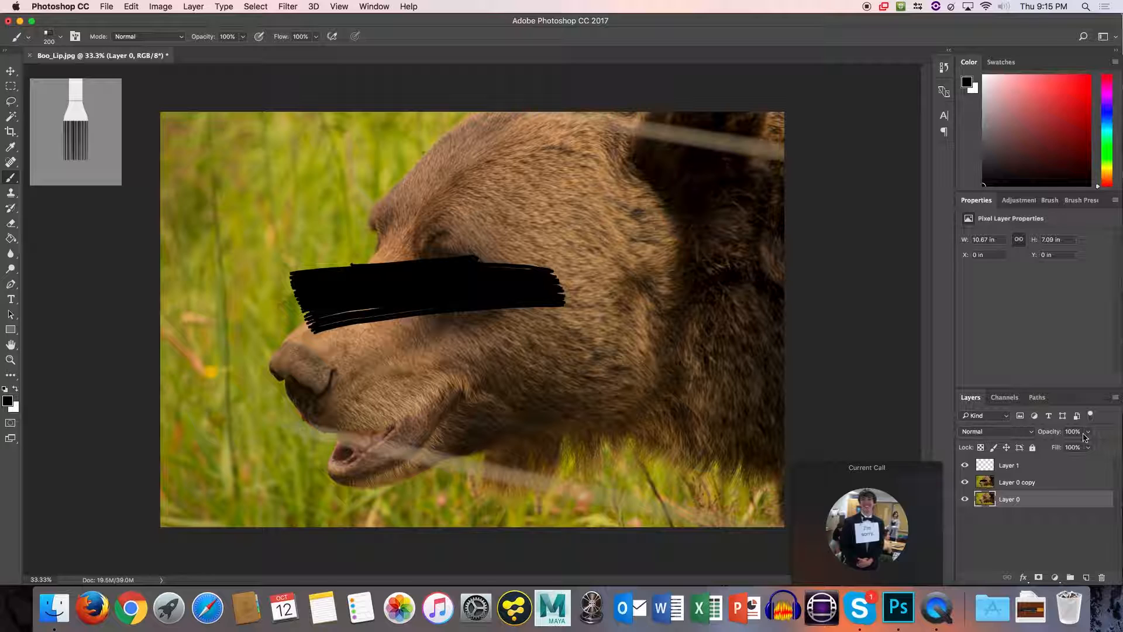
left_click(1035, 483)
left_click(1086, 432)
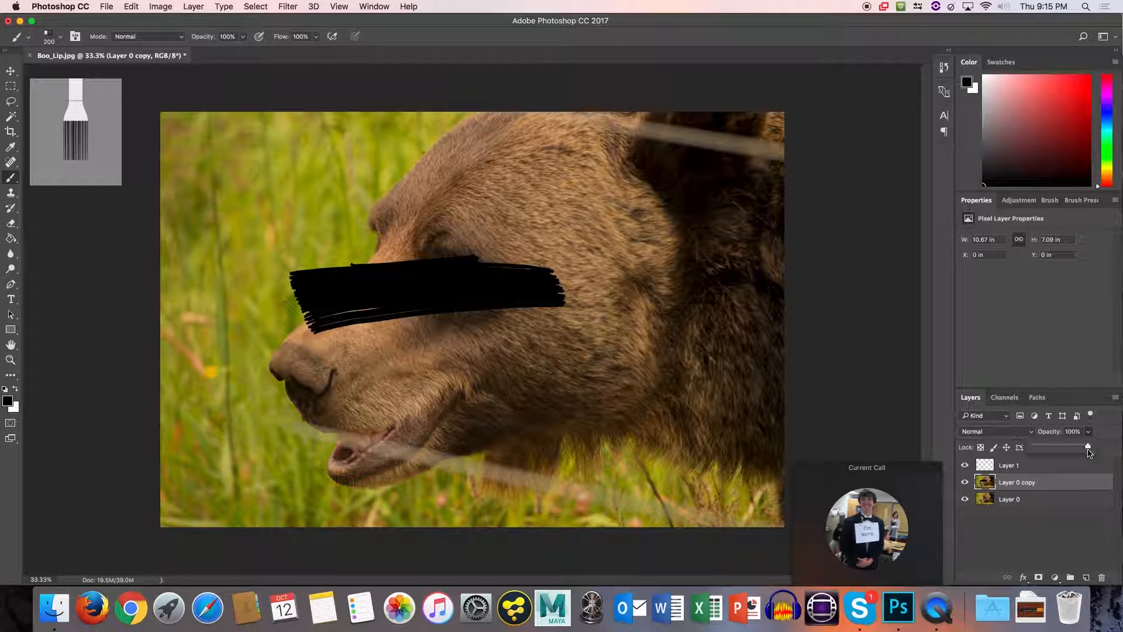
mouse_move(1086, 449)
left_mouse_down()
mouse_move(1042, 448)
mouse_move(1082, 463)
mouse_move(1054, 468)
mouse_move(1091, 470)
mouse_move(1086, 436)
left_mouse_up()
left_click(1088, 447)
left_click(1087, 448)
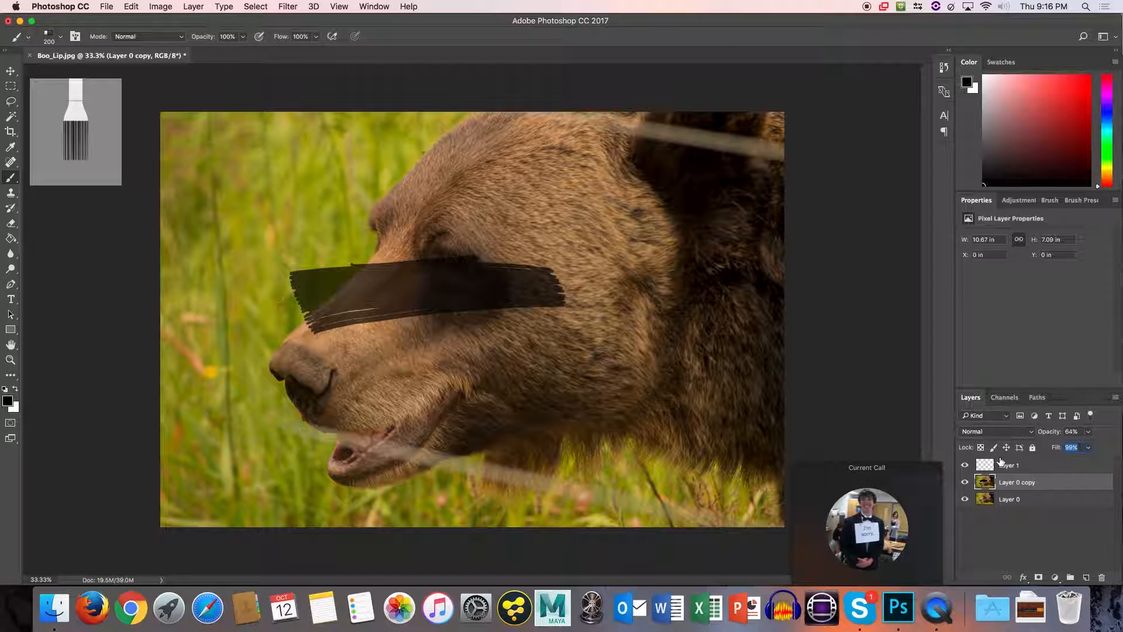
Delete the empty Layer 1 and the painted duplicate layer, keeping only Layer 0.
left_click(1011, 468)
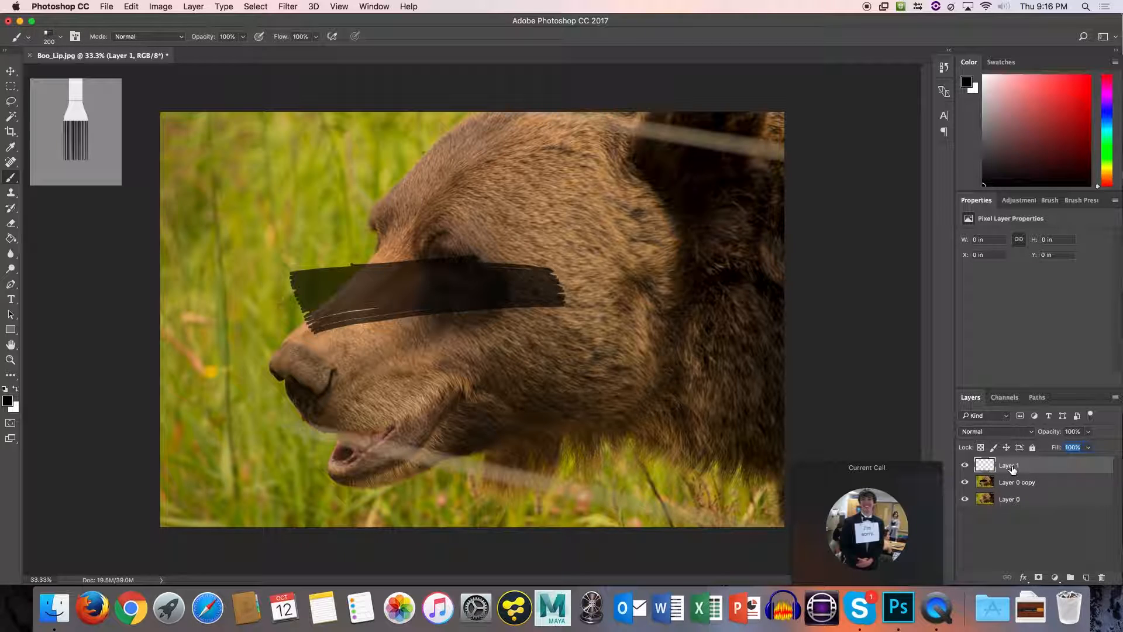
left_click(1032, 518)
left_click(1016, 472)
key("Delete")
key("Delete")
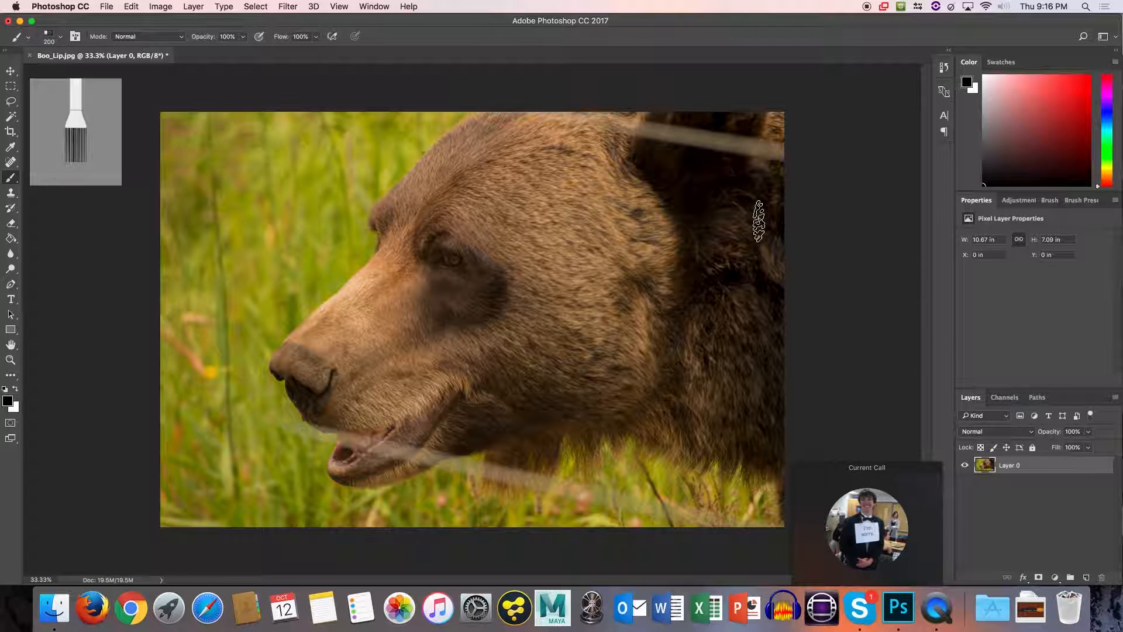
View the Green, Blue and Red channels individually in grayscale and return to the RGB composite.
key("super+4")
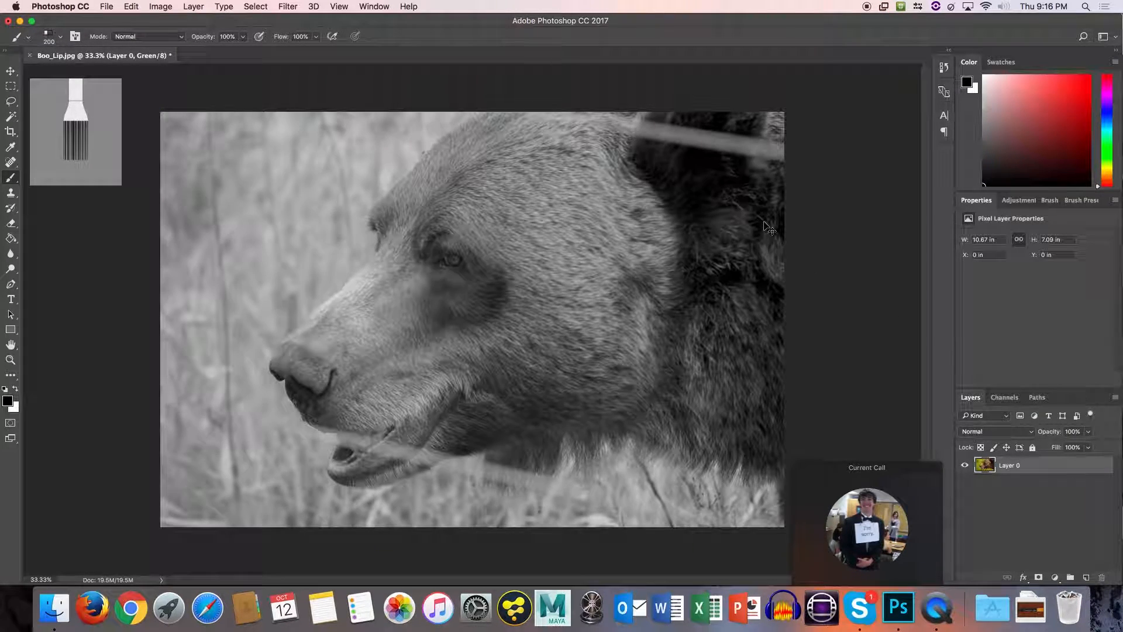
key("super+5")
key("super+3")
key("super+2")
Target only the Blue channel for editing while showing the Red and Green channels as well.
left_click(1005, 398)
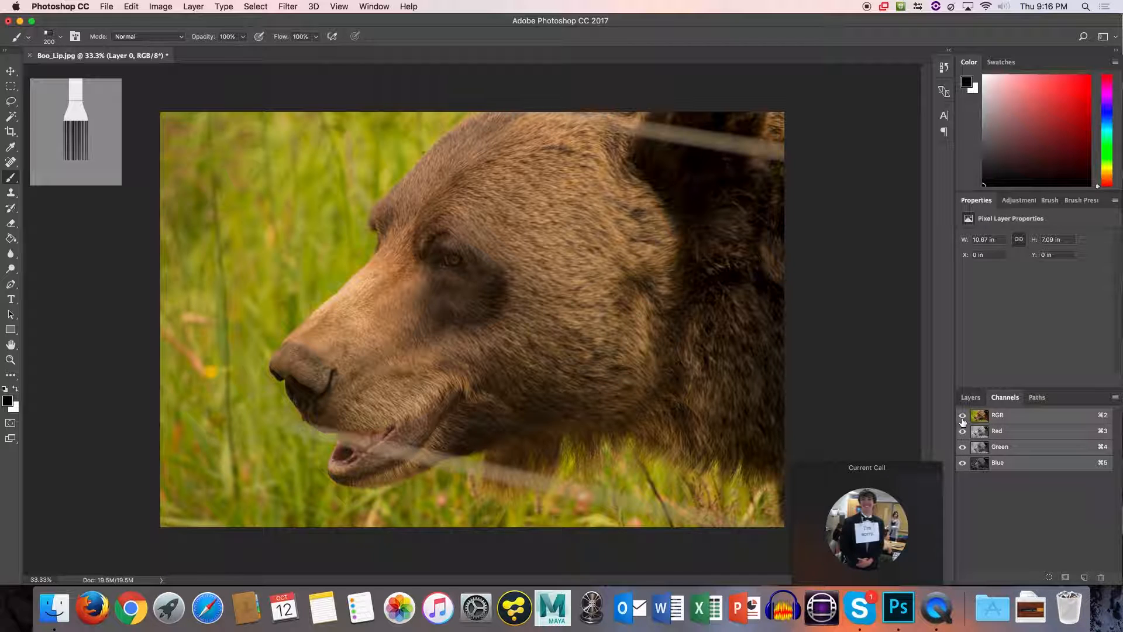
left_click(983, 463)
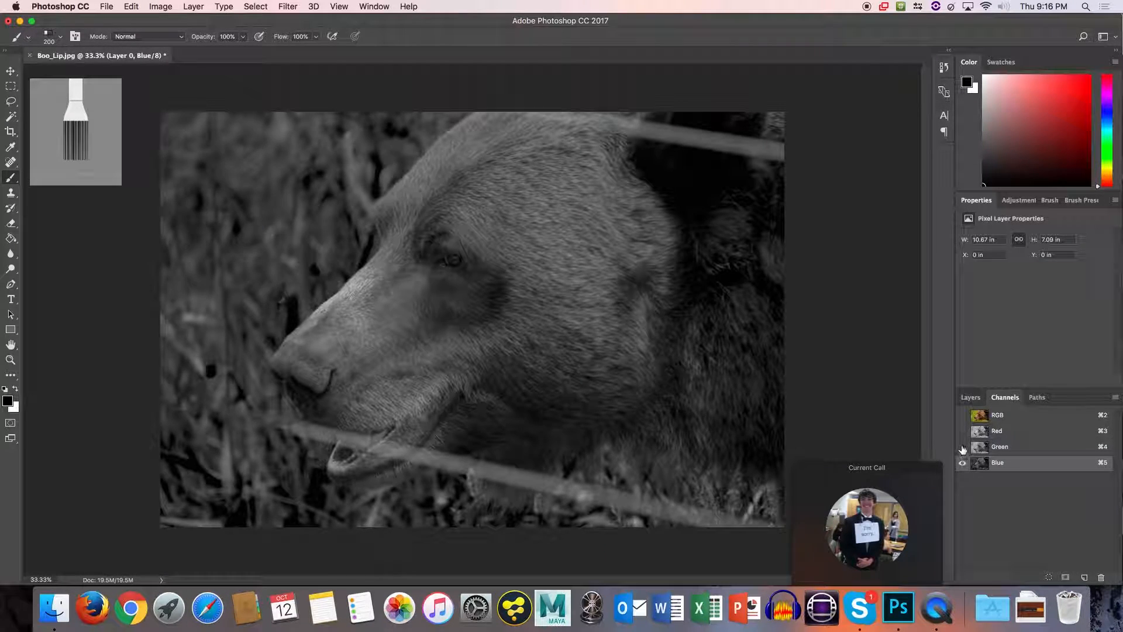
left_click(963, 447)
left_click(963, 430)
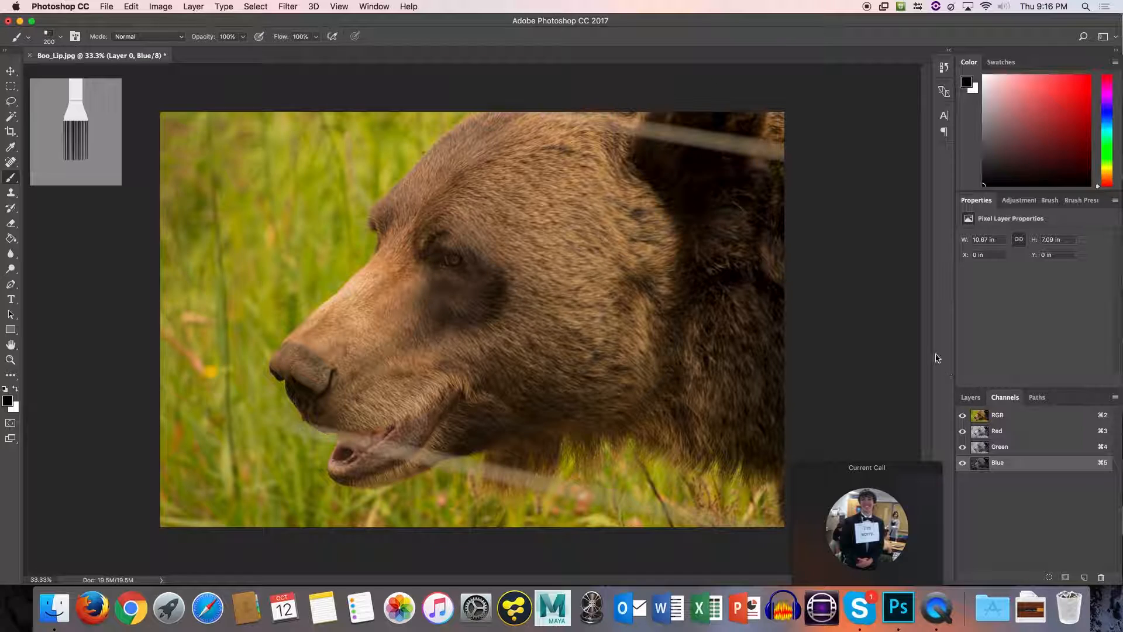
Paint a test brush stroke over the bear's muzzle in the Blue channel only, and undo it.
left_click(971, 397)
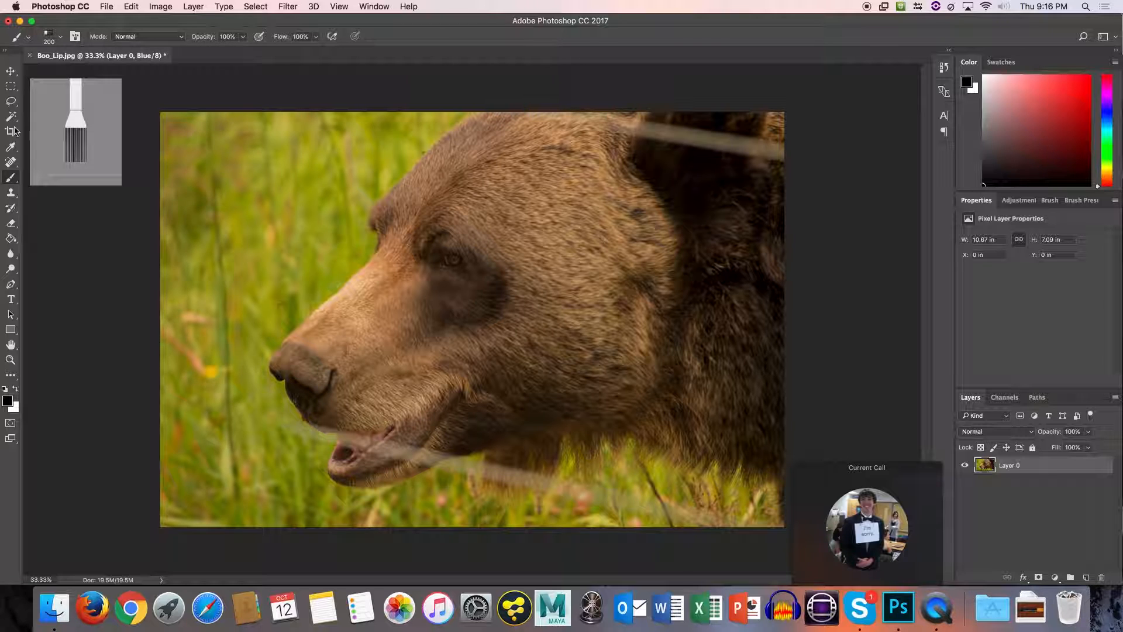
mouse_move(328, 316)
left_mouse_down()
mouse_move(426, 314)
mouse_move(456, 266)
left_mouse_up()
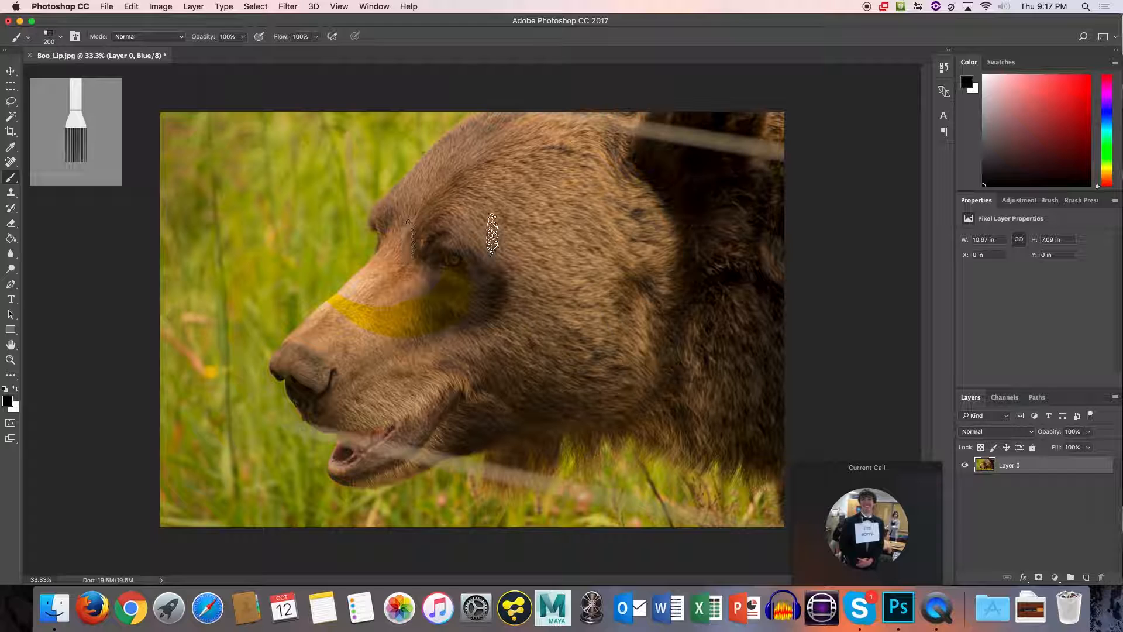
key("super+z")
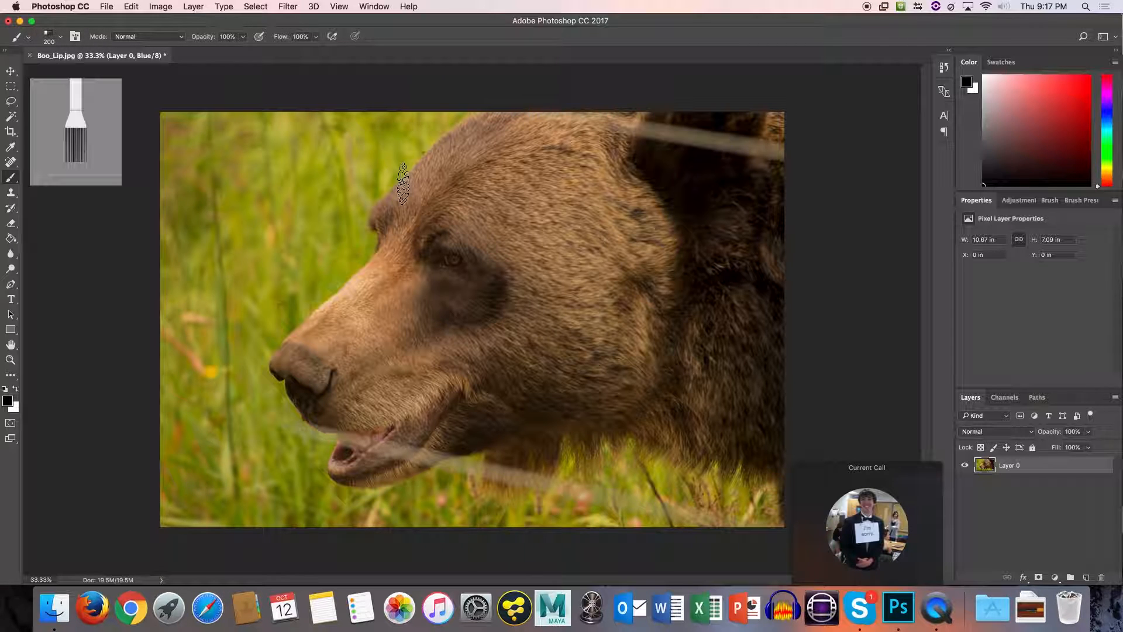
Try to move the bear image with the Move tool while only the Blue channel is targeted, dismissing each alert.
left_click(10, 71)
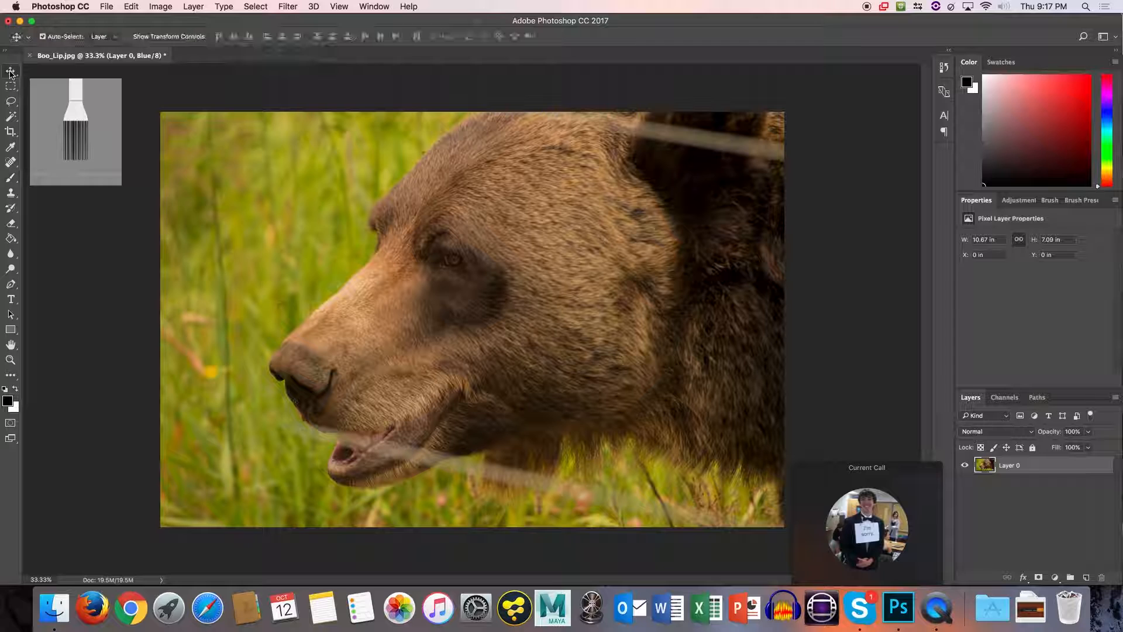
left_click(199, 203)
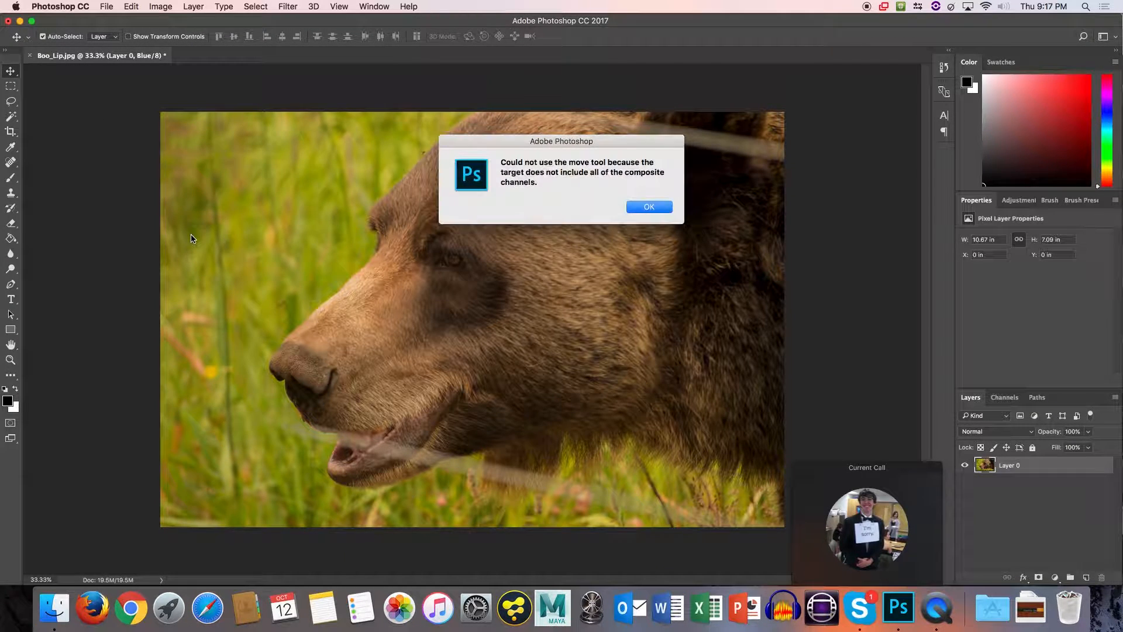
left_click(641, 207)
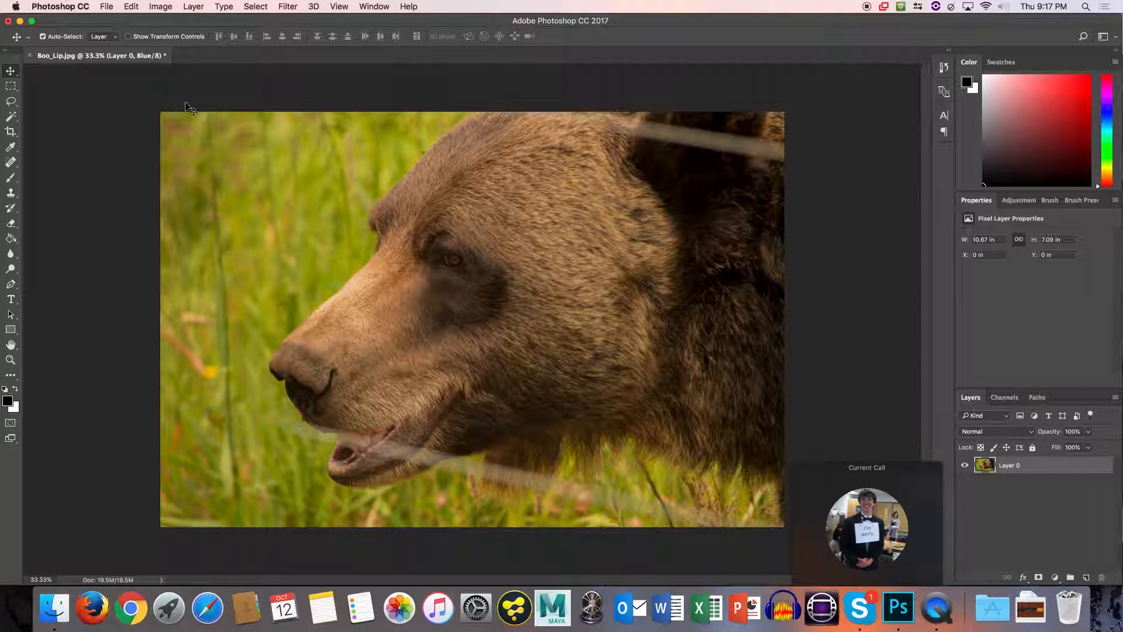
left_click(221, 166)
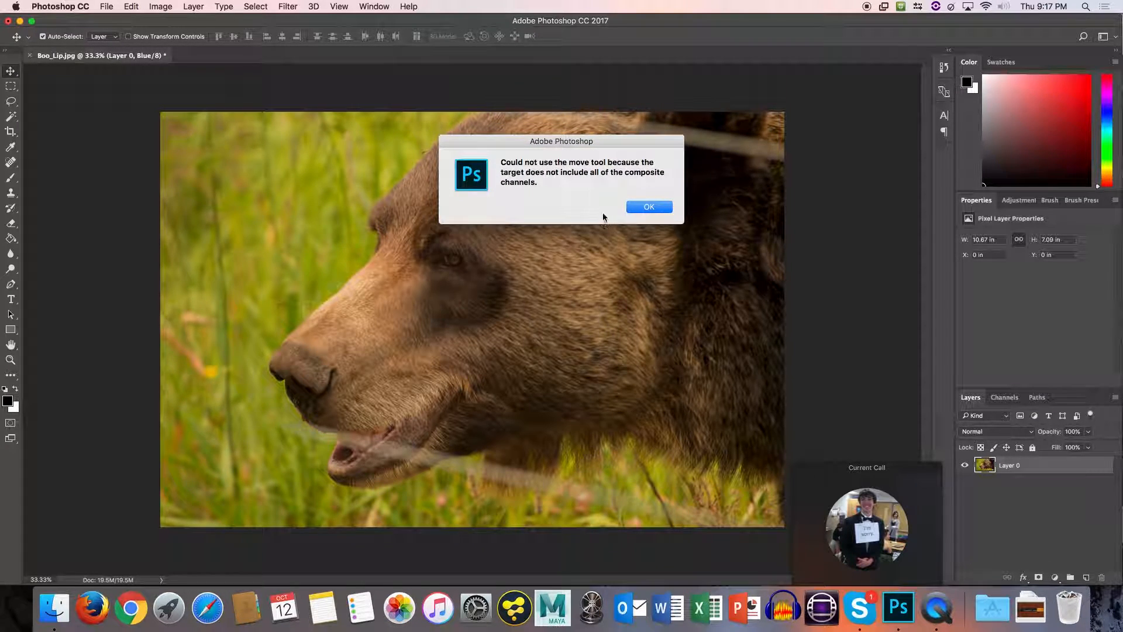
left_click(644, 209)
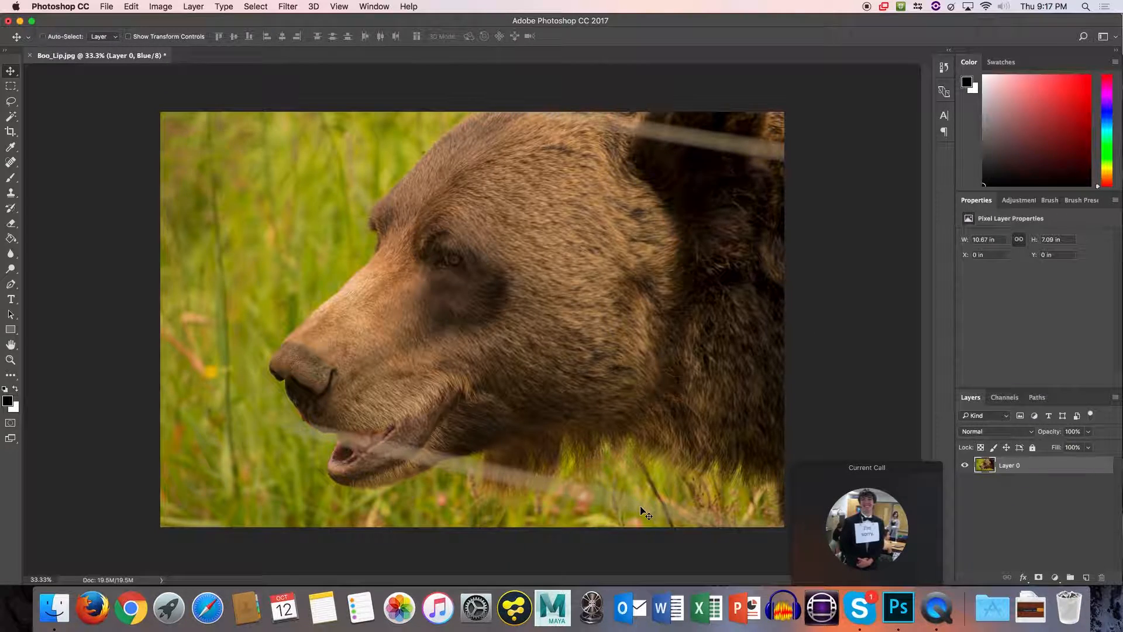
left_click(416, 297)
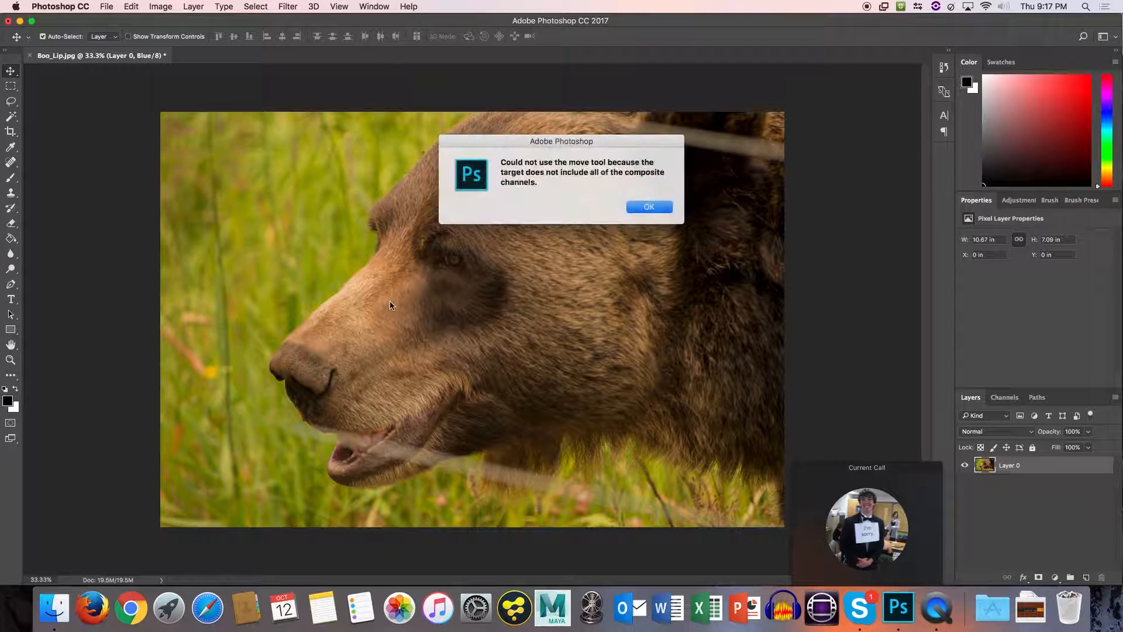
key("Return")
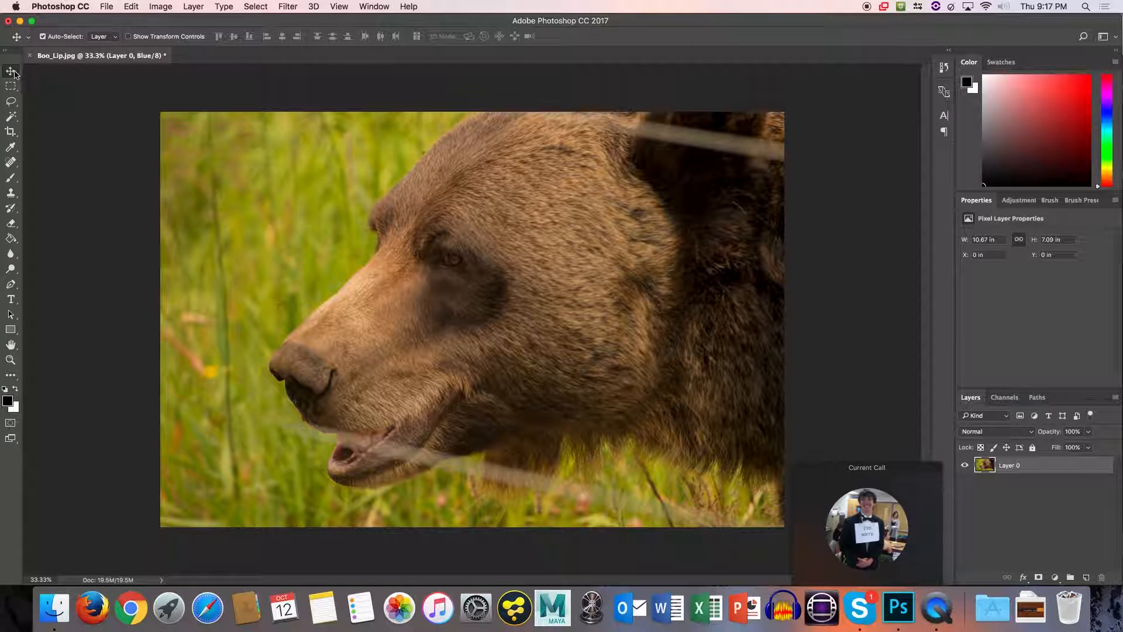
left_click(240, 253)
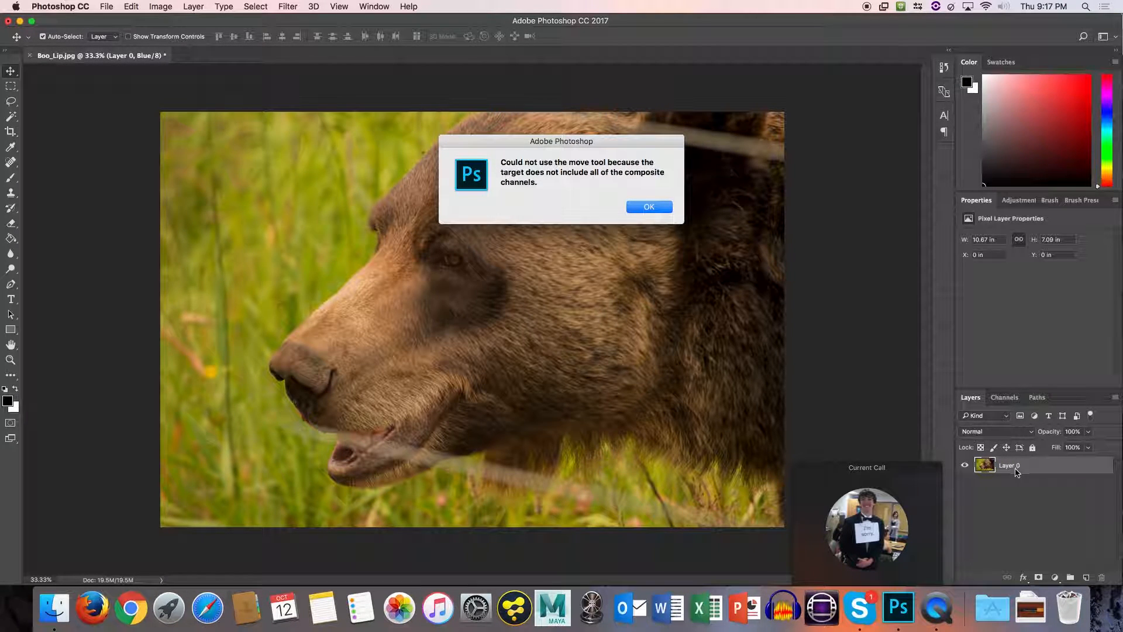
left_click(650, 207)
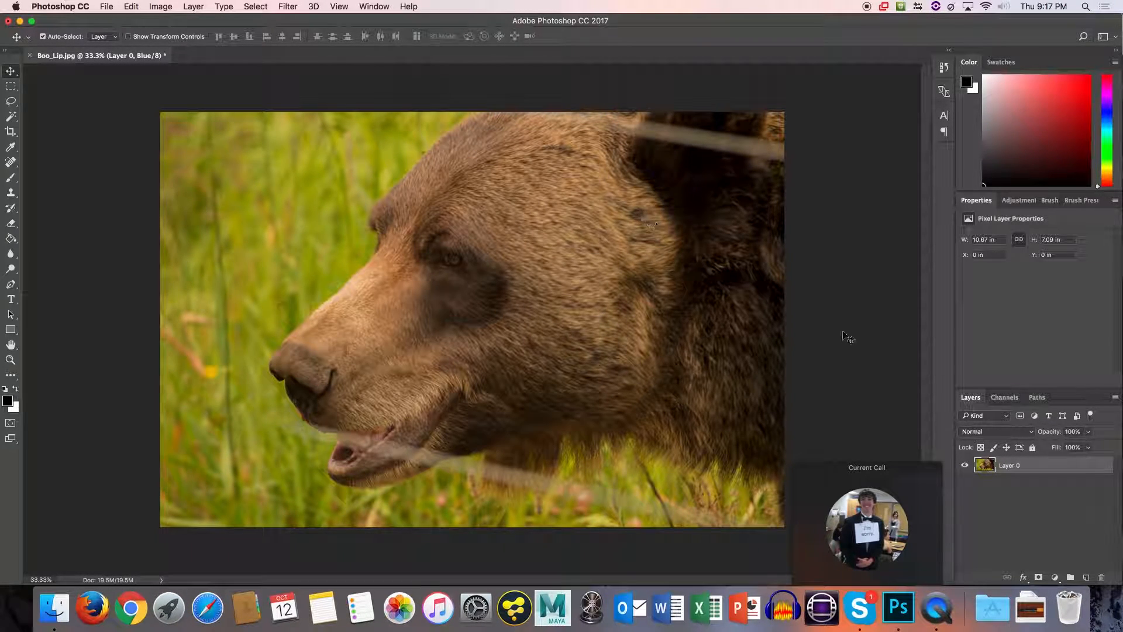
Target the RGB composite so that all color channels are selected for editing.
left_click(1005, 397)
left_click(1043, 417)
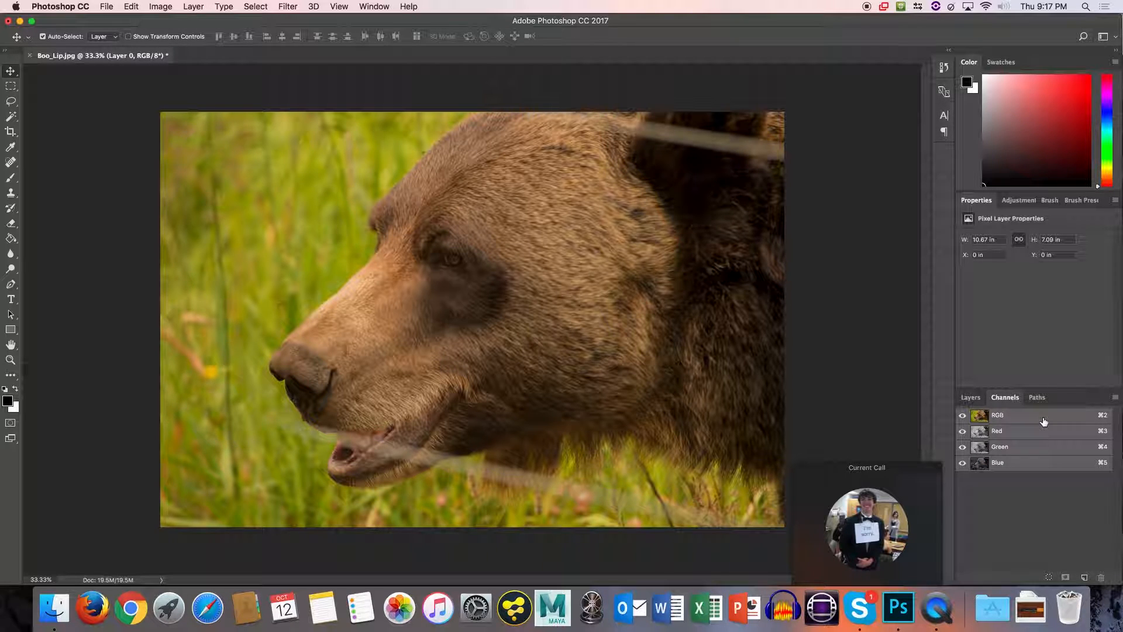
Return to the layers list, shift the bear image slightly with the Move tool, and undo the move.
left_click(970, 397)
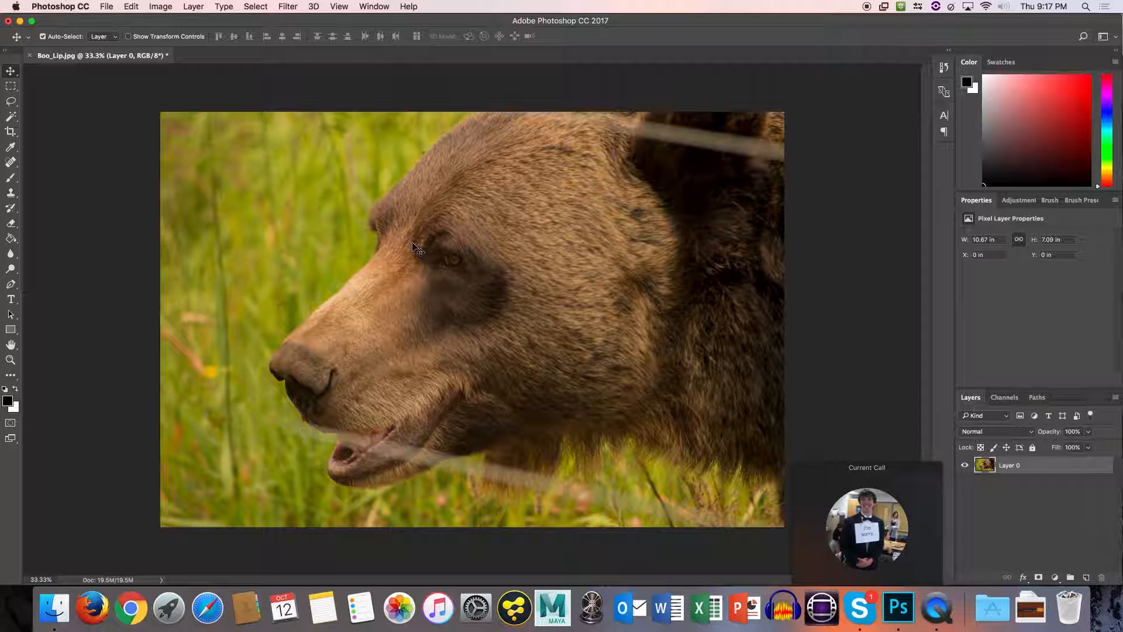
mouse_move(435, 255)
left_mouse_down()
mouse_move(404, 258)
mouse_move(364, 333)
mouse_move(458, 294)
mouse_move(451, 246)
left_mouse_up()
key("super+z")
Draw a rectangular marquee selection over the grass and the bear's brow, ending near its eye.
left_click(11, 88)
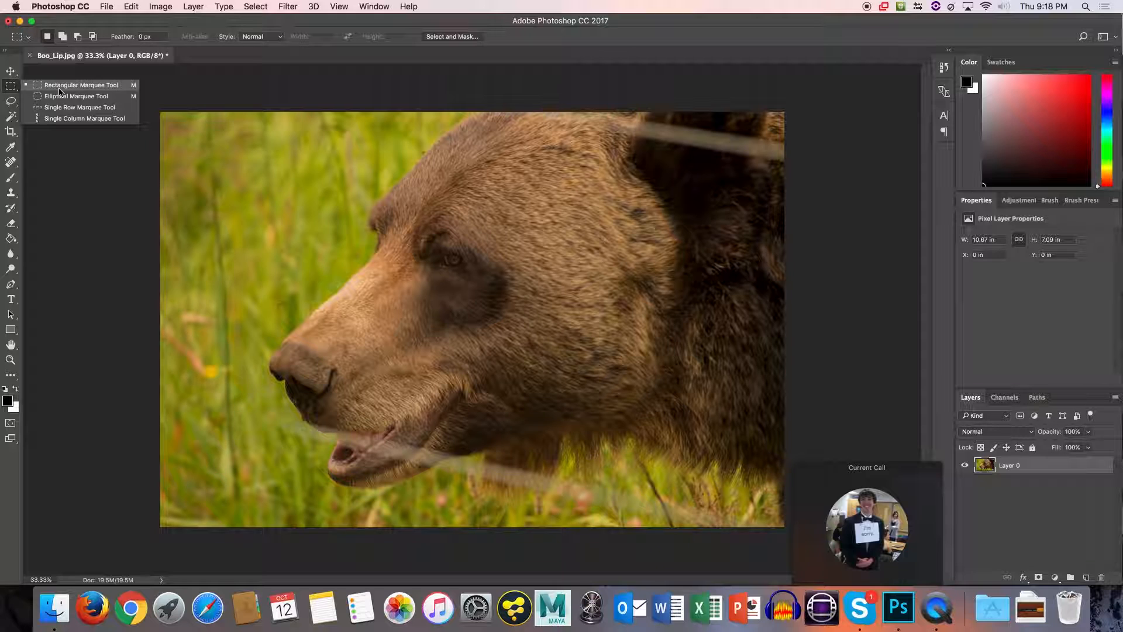
left_click(10, 86)
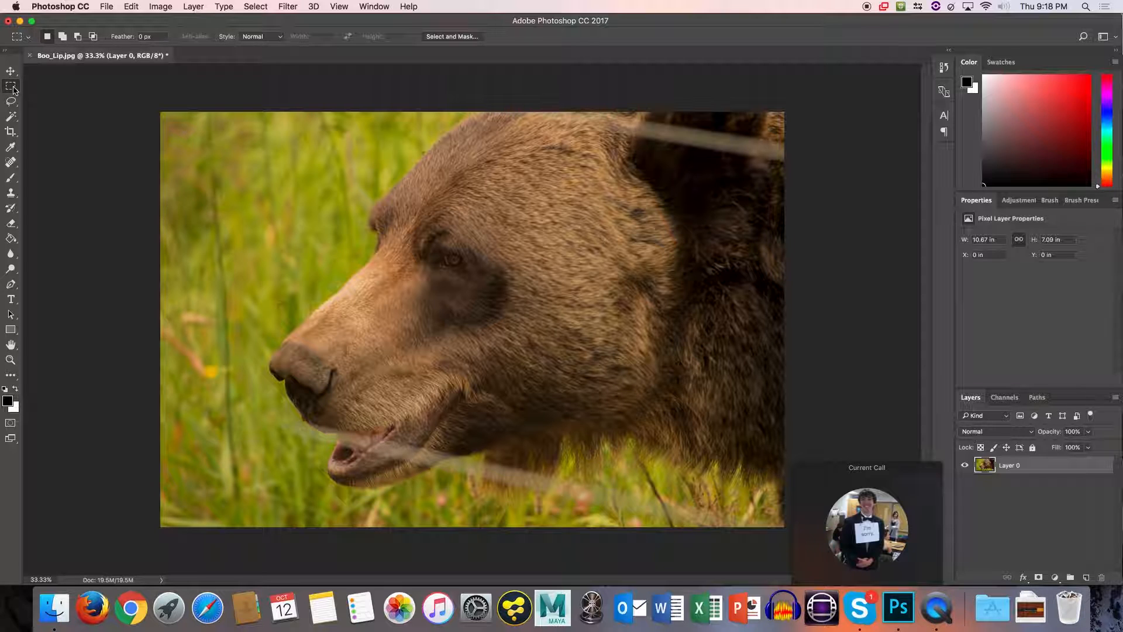
left_click(11, 87)
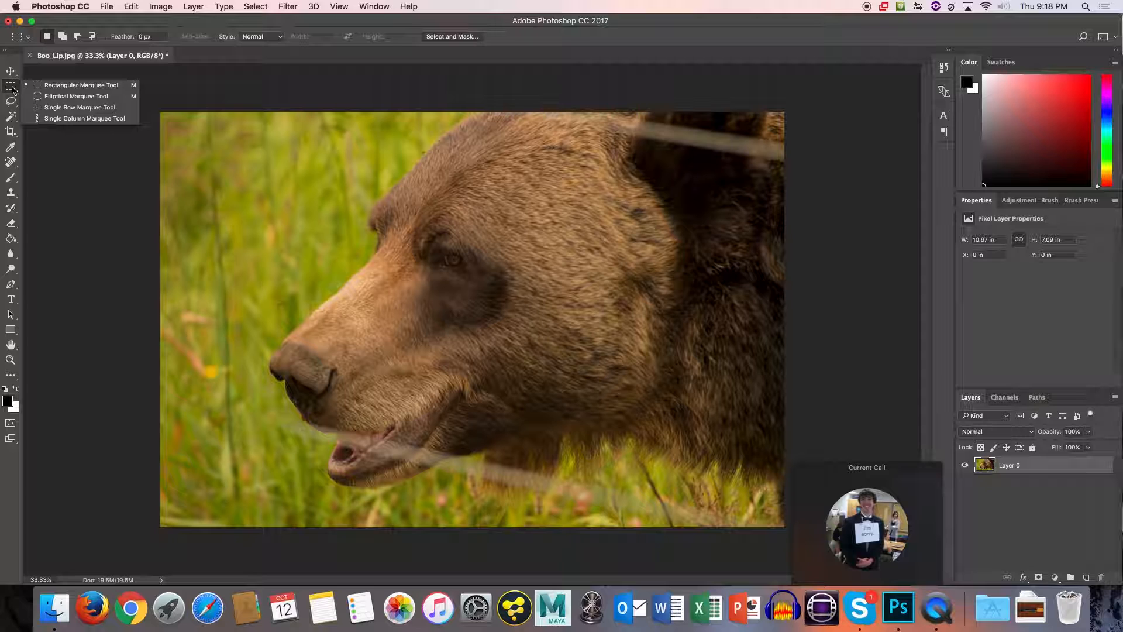
left_click(53, 88)
left_click_drag(211, 163, 447, 292)
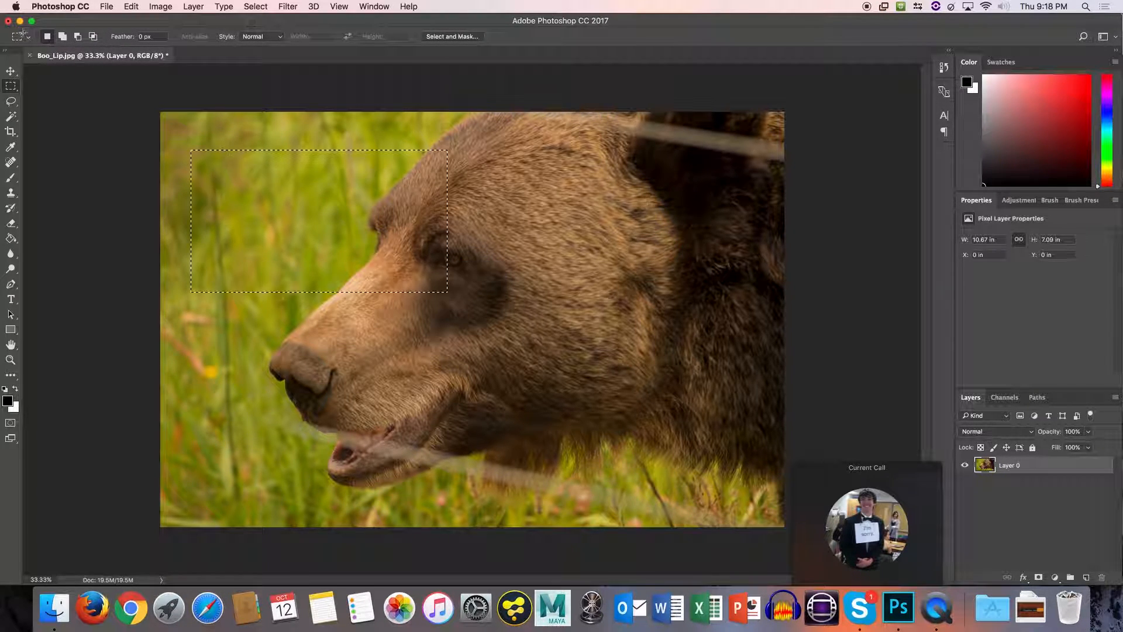
Replace the selection with an elliptical marquee about 4.74 × 2.75 in around the bear's eye and muzzle.
left_click(10, 88)
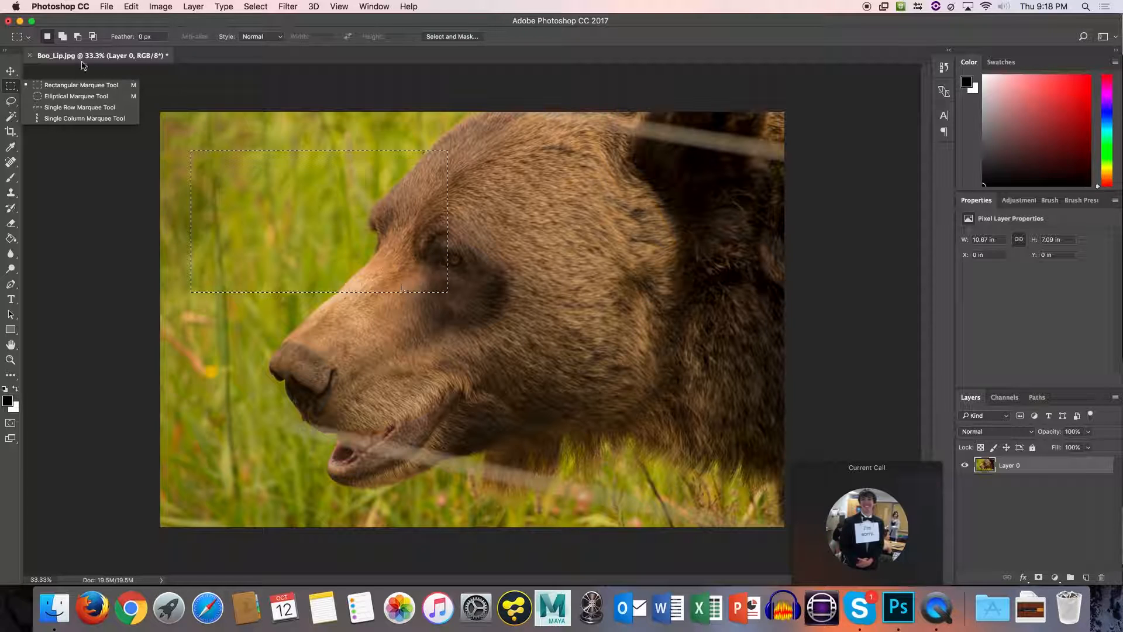
left_click(76, 96)
left_click_drag(559, 219, 292, 372)
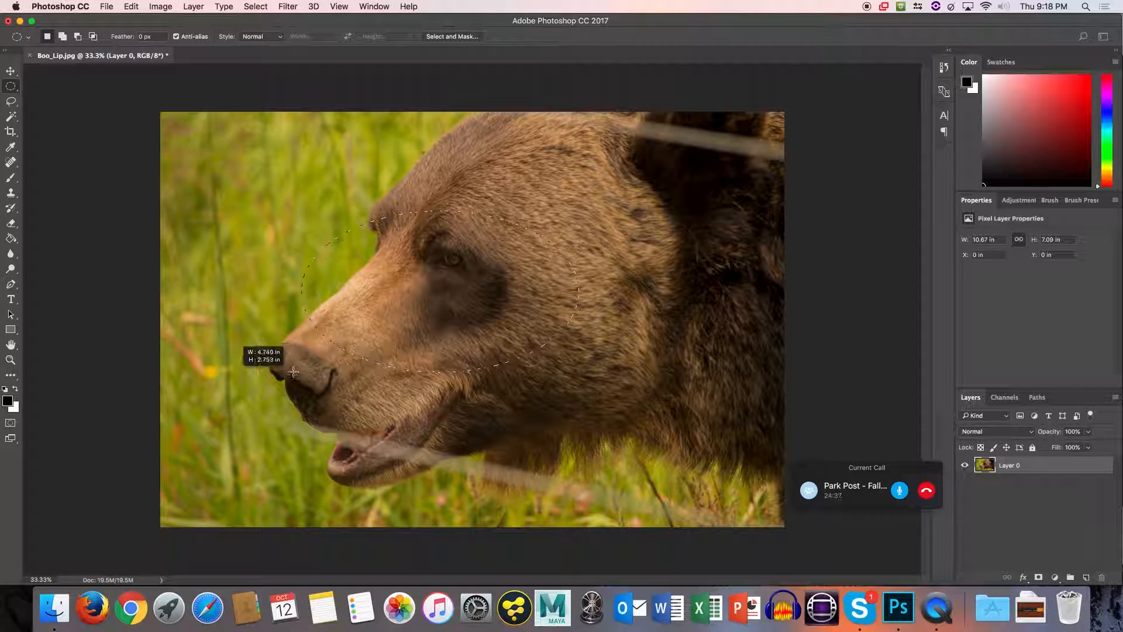
Clear the elliptical selection and draw a freehand Lasso selection around the grass in front of the bear's forehead.
right_click(6, 88)
left_click(12, 105)
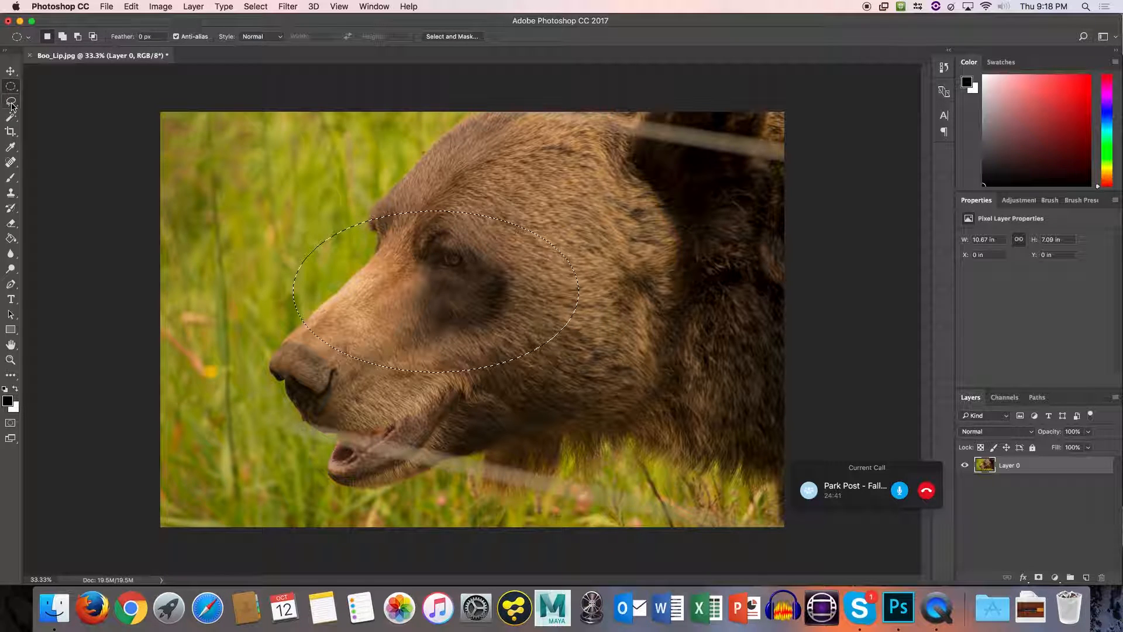
left_click(11, 104)
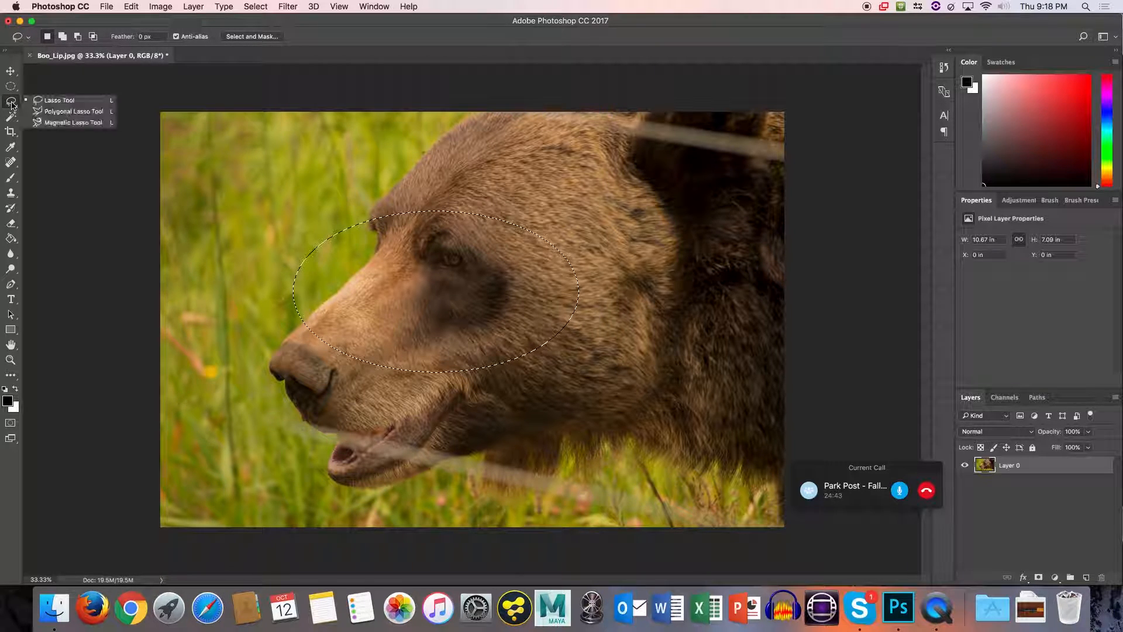
left_click(209, 166)
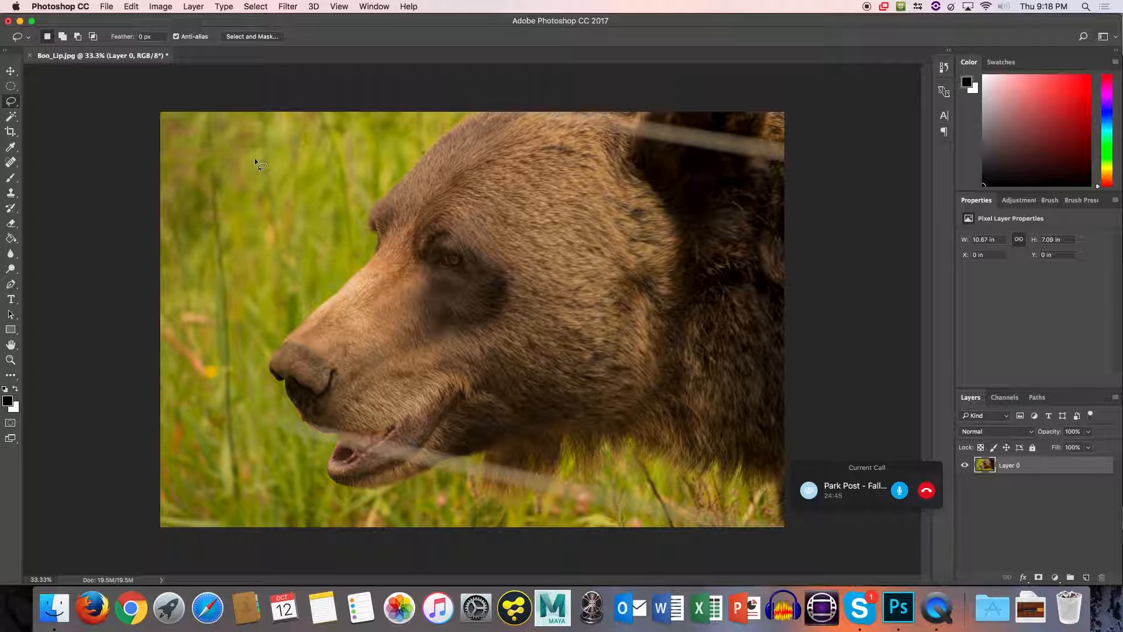
mouse_move(219, 269)
left_mouse_down()
mouse_move(322, 303)
mouse_move(365, 219)
left_mouse_up()
mouse_move(304, 151)
left_mouse_down()
mouse_move(265, 148)
mouse_move(216, 175)
left_mouse_up()
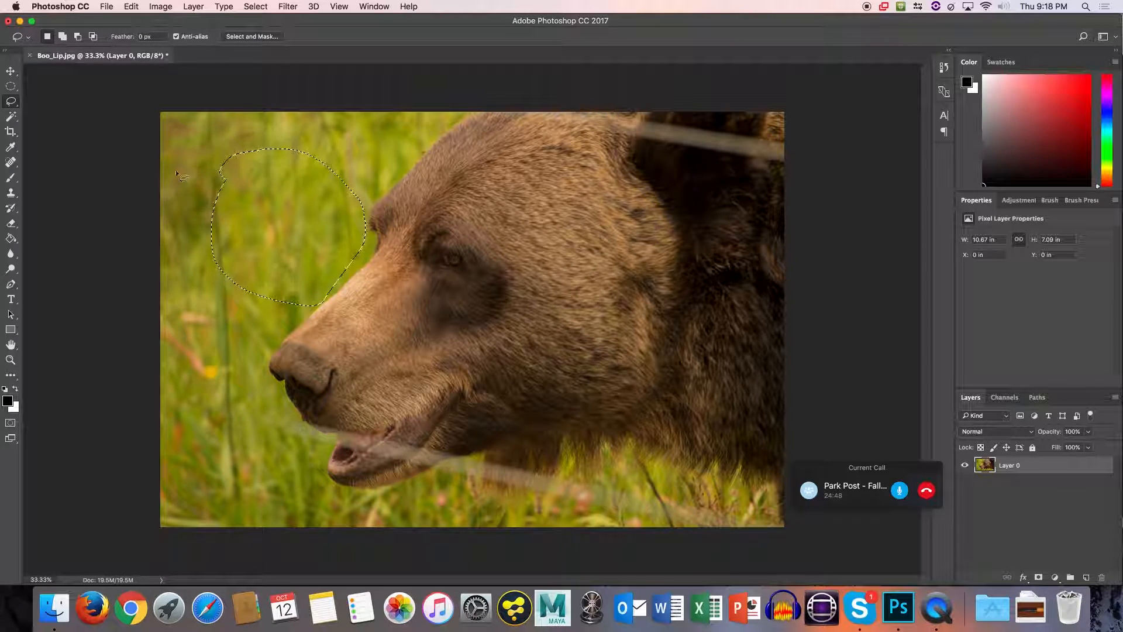
Outline the bear's eye and muzzle with a closed, straight-sided Polygonal Lasso selection.
left_click(11, 100)
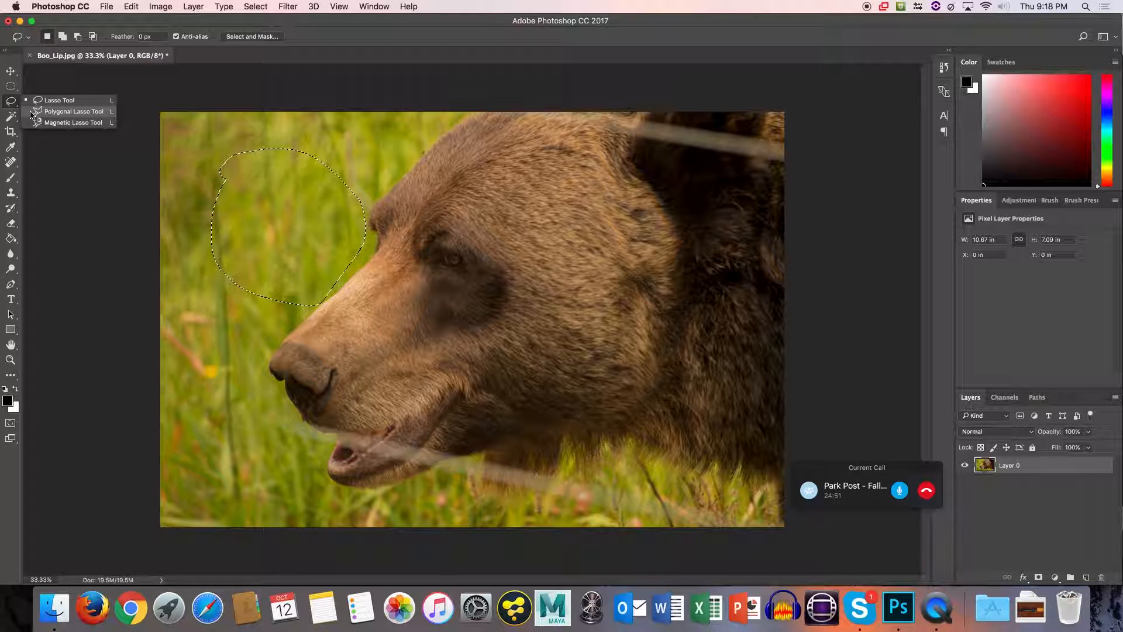
left_click(33, 112)
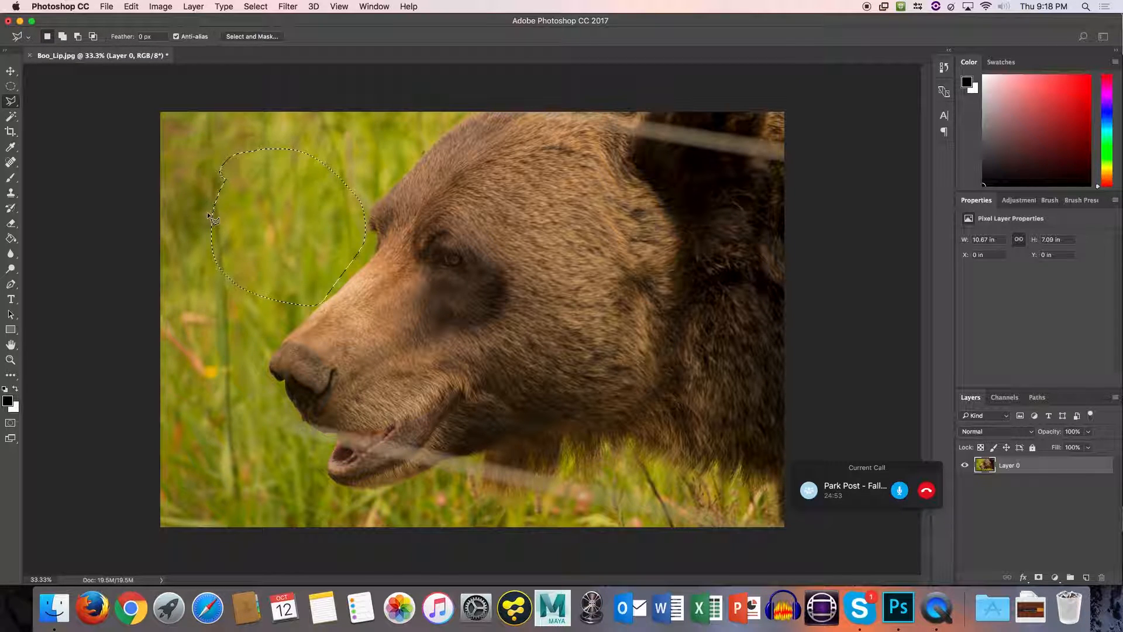
left_click(408, 177)
left_click(274, 226)
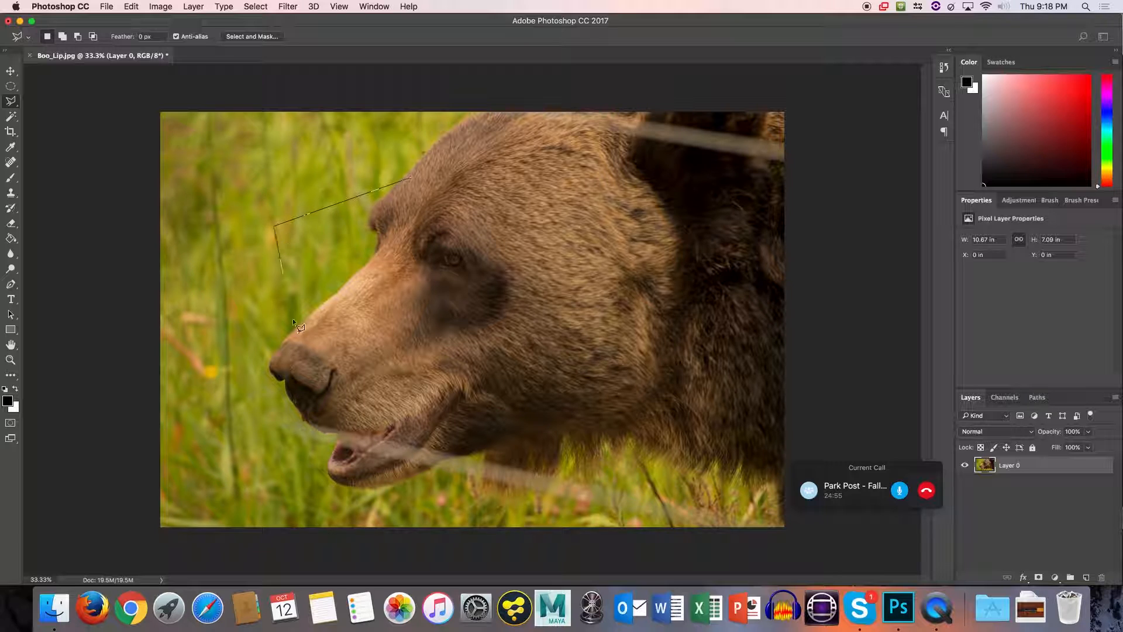
left_click(272, 367)
left_click(435, 422)
left_click(492, 288)
left_click(408, 176)
Trace the bear's face from the forehead down the muzzle with the Magnetic Lasso tool, and cancel the outline.
right_click(10, 100)
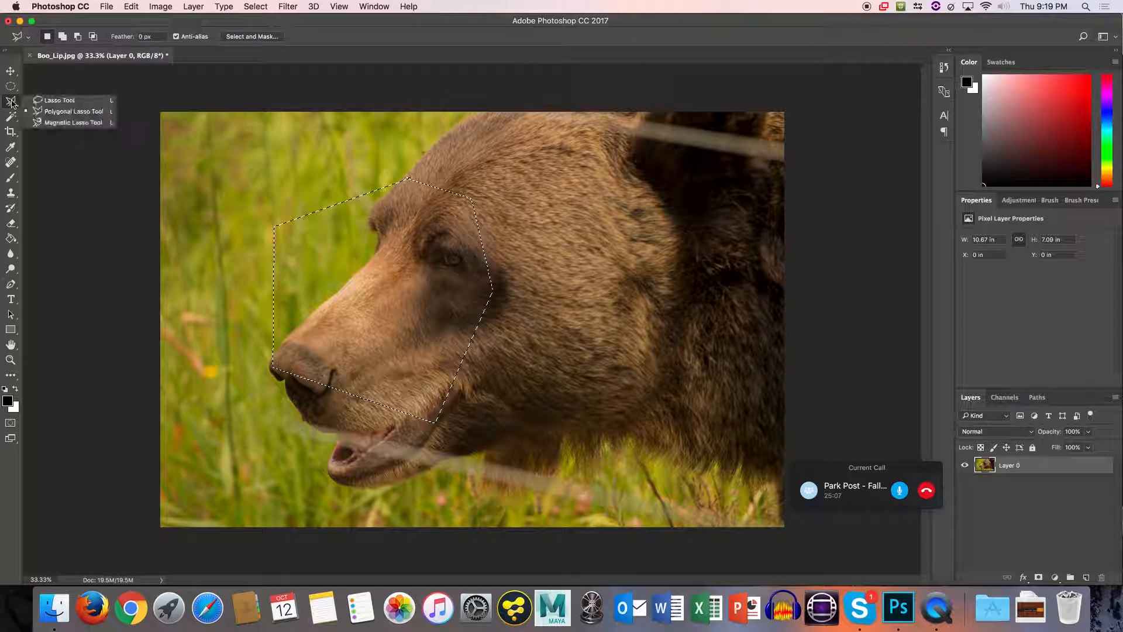
left_click(93, 130)
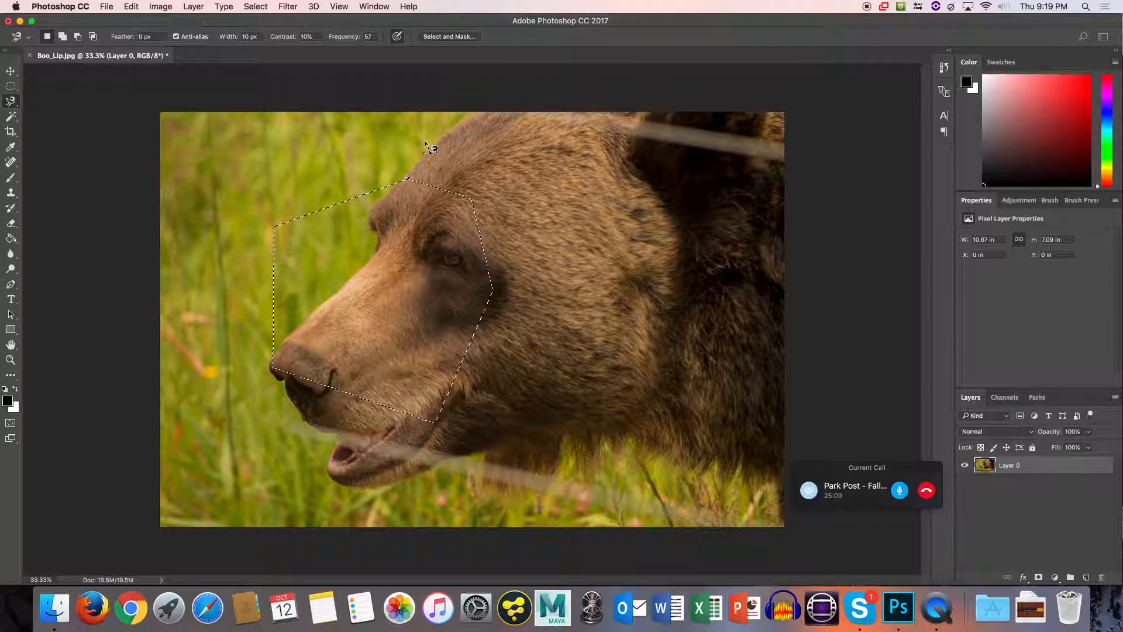
left_click(469, 115)
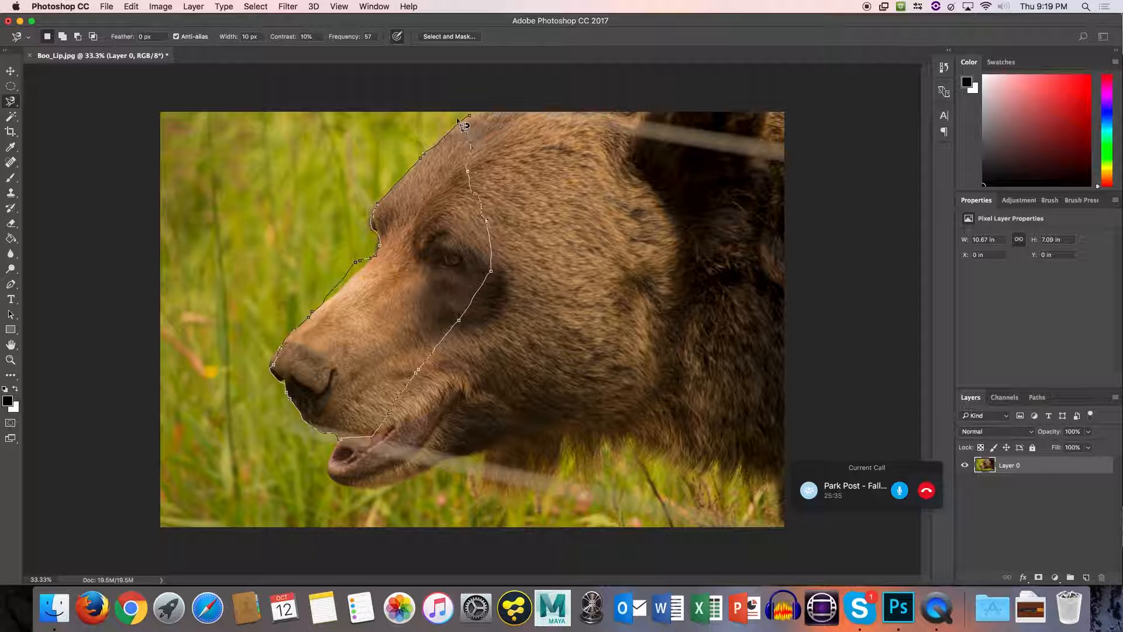
key("Escape")
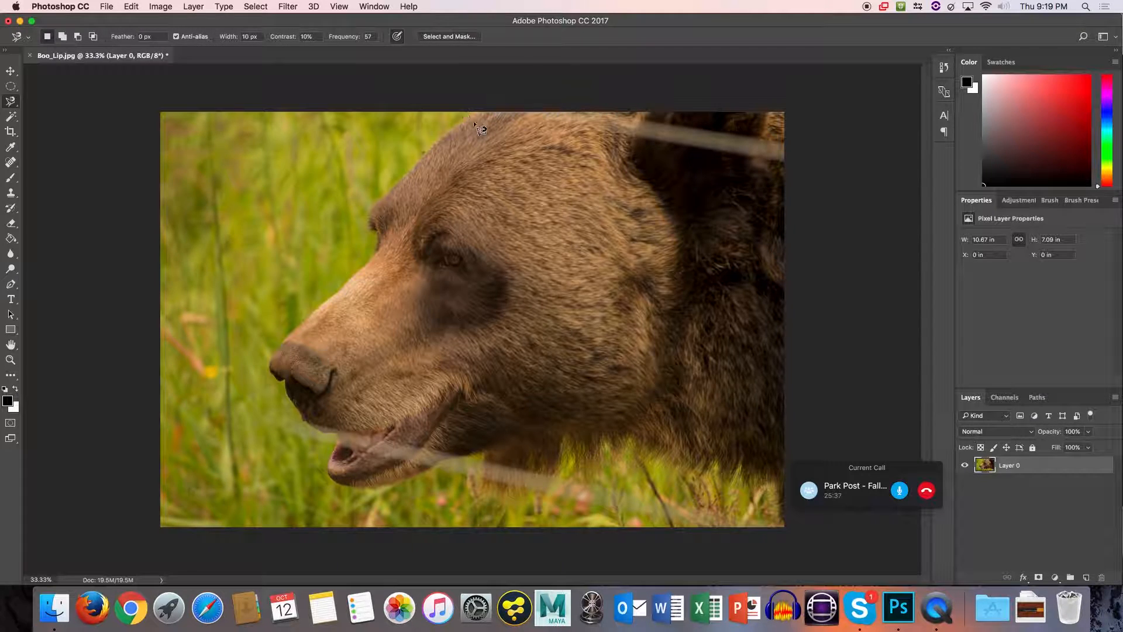
Select the bear's forehead and eye area with the Magnetic Lasso tool, deselect it, and restore the selection.
left_click(474, 148)
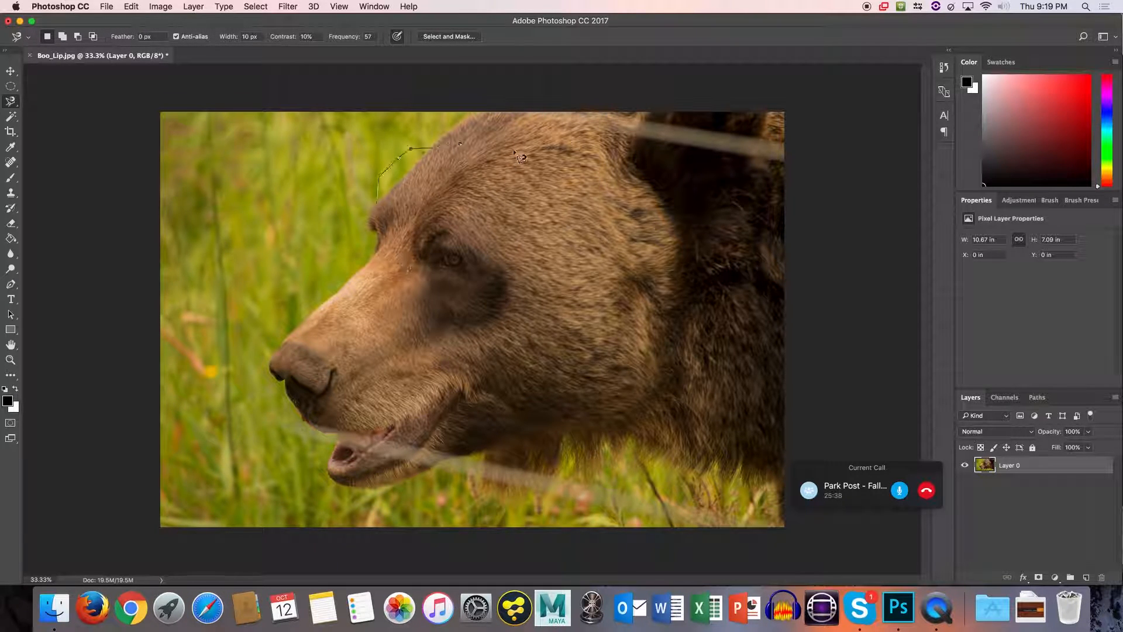
left_click(471, 149)
key("super+d")
key("super+z")
Paint black Brush strokes across the selected forehead area to show the selection limiting the paint, and undo them.
key("b")
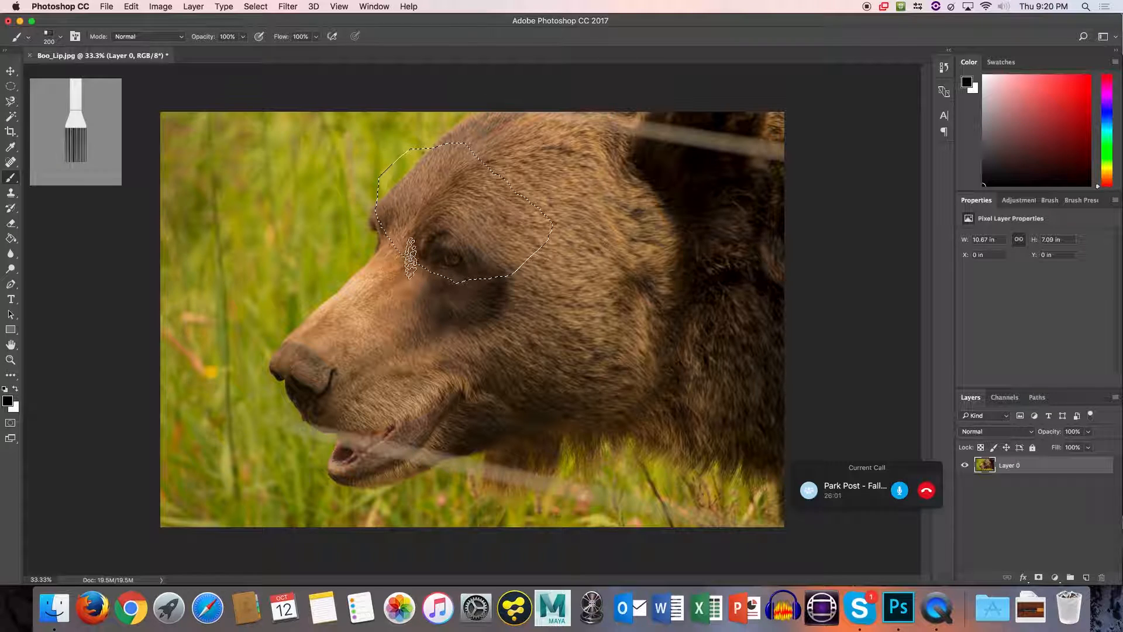
mouse_move(382, 213)
left_mouse_down()
mouse_move(472, 219)
mouse_move(537, 180)
mouse_move(569, 224)
mouse_move(484, 231)
left_mouse_up()
mouse_move(404, 155)
left_mouse_down()
mouse_move(476, 246)
mouse_move(503, 266)
mouse_move(522, 263)
left_mouse_up()
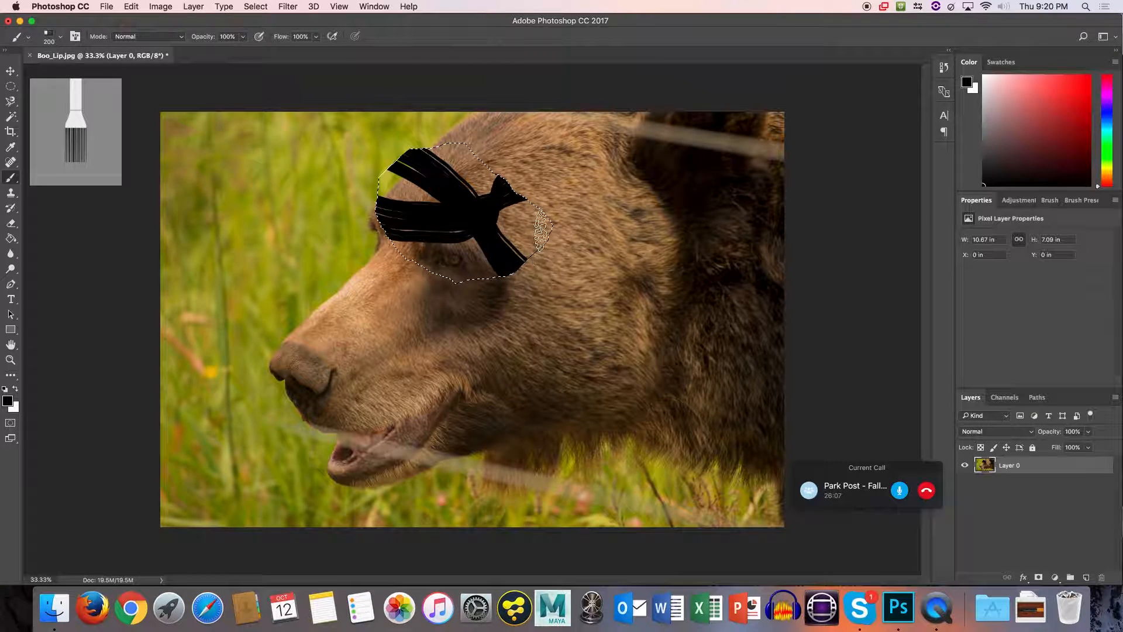
key("super+alt+z")
key("super+alt+z")
Deselect the area, paint one long black stroke across the grass and the bear's head, and undo it.
key("super+d")
left_click_drag(237, 229, 588, 237)
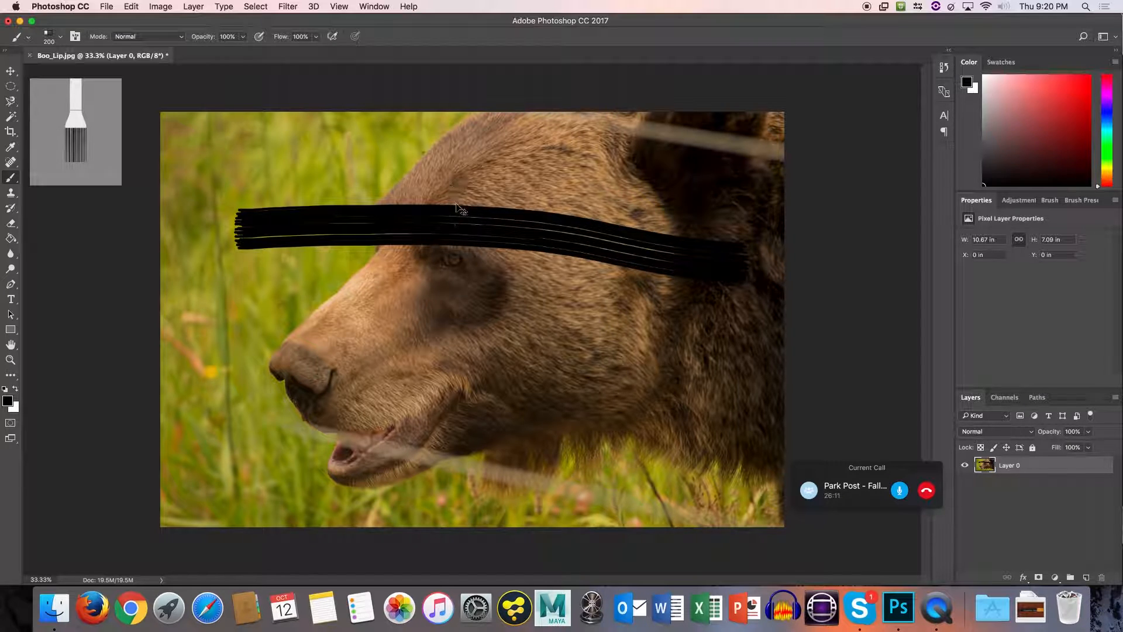
key("super+z")
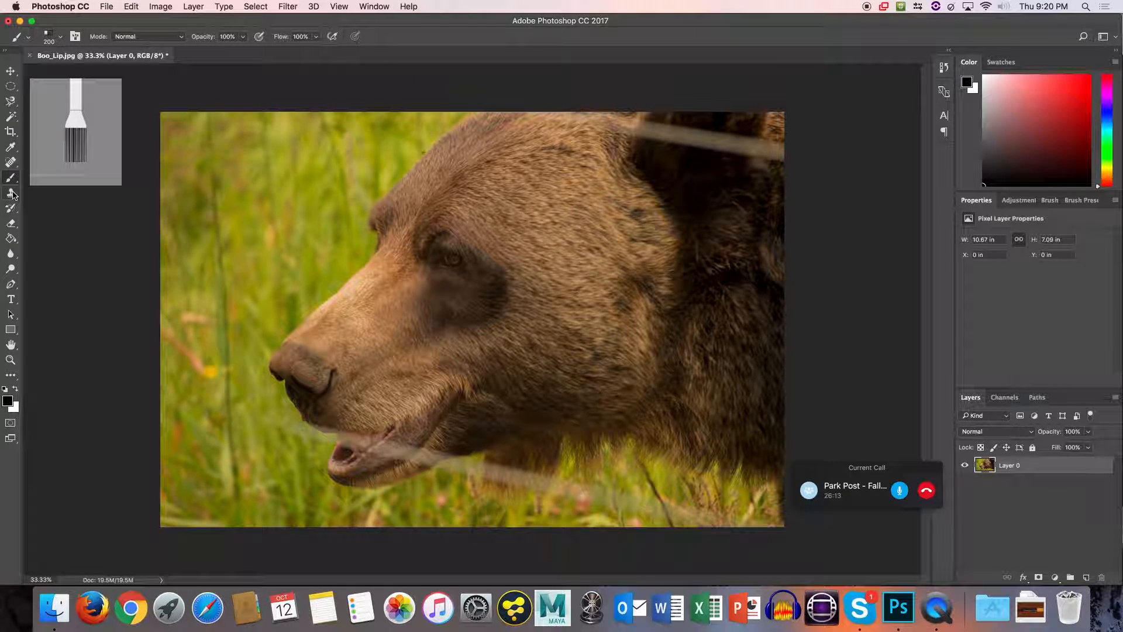
Select the bear's head and neck with the Quick Selection tool, and clear the selection.
left_click(11, 117)
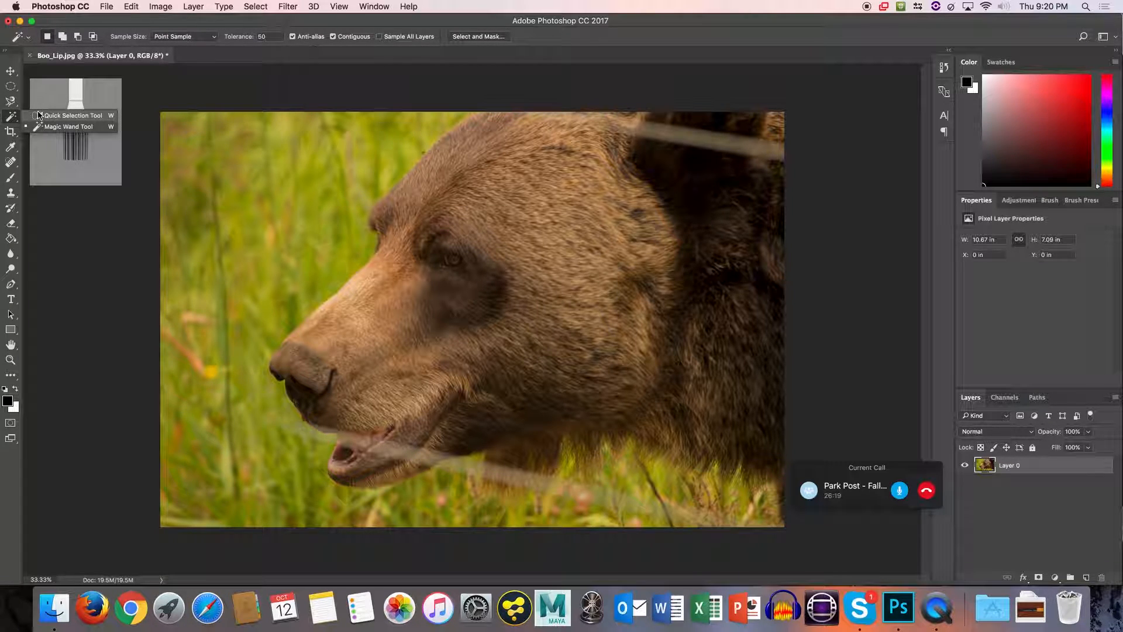
left_click(64, 116)
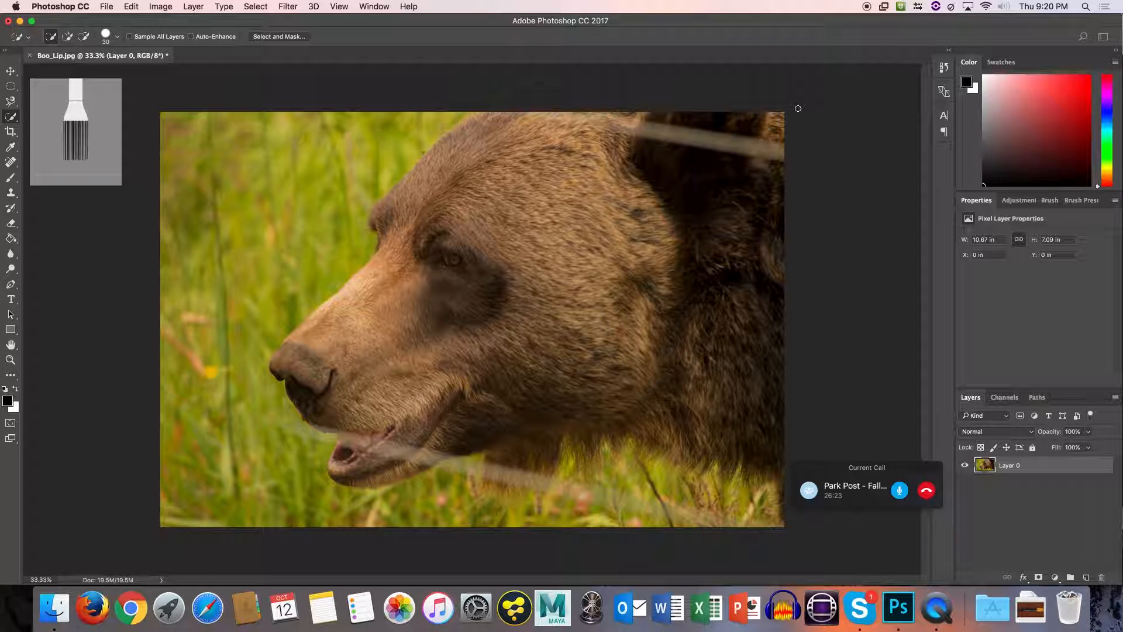
mouse_move(789, 110)
left_mouse_down()
mouse_move(715, 131)
mouse_move(553, 207)
mouse_move(410, 310)
mouse_move(426, 357)
mouse_move(526, 344)
mouse_move(570, 291)
mouse_move(608, 289)
mouse_move(692, 387)
left_mouse_up()
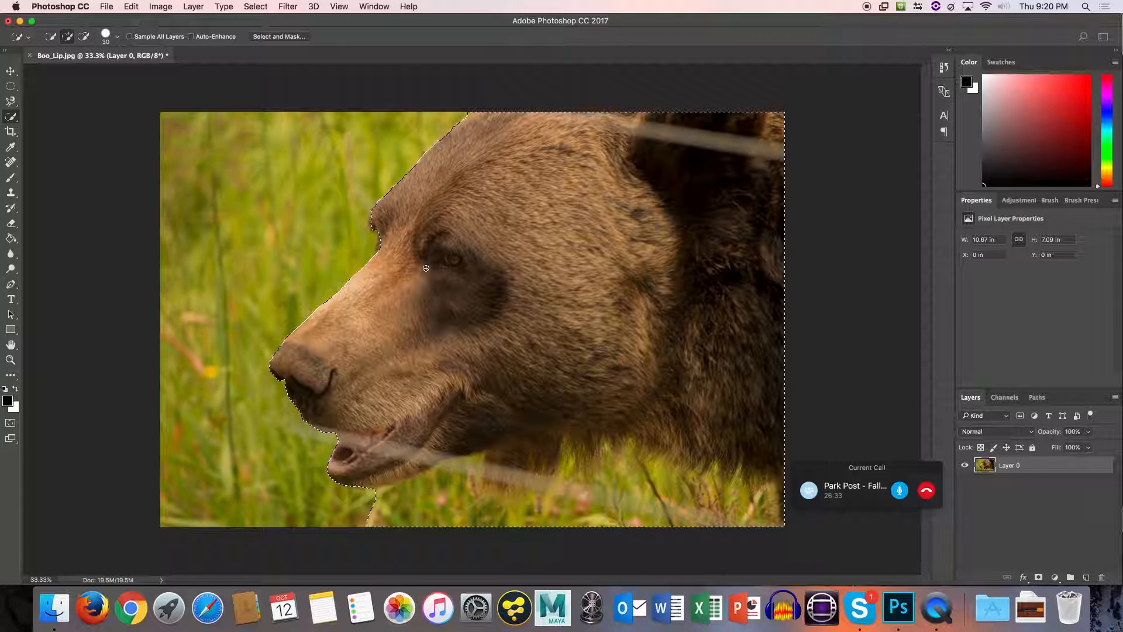
key("super+d")
Select the bear's fur with the Magic Wand tool, reselect it with the tolerance set to 100, and clear the selection.
left_click_drag(12, 121, 52, 124)
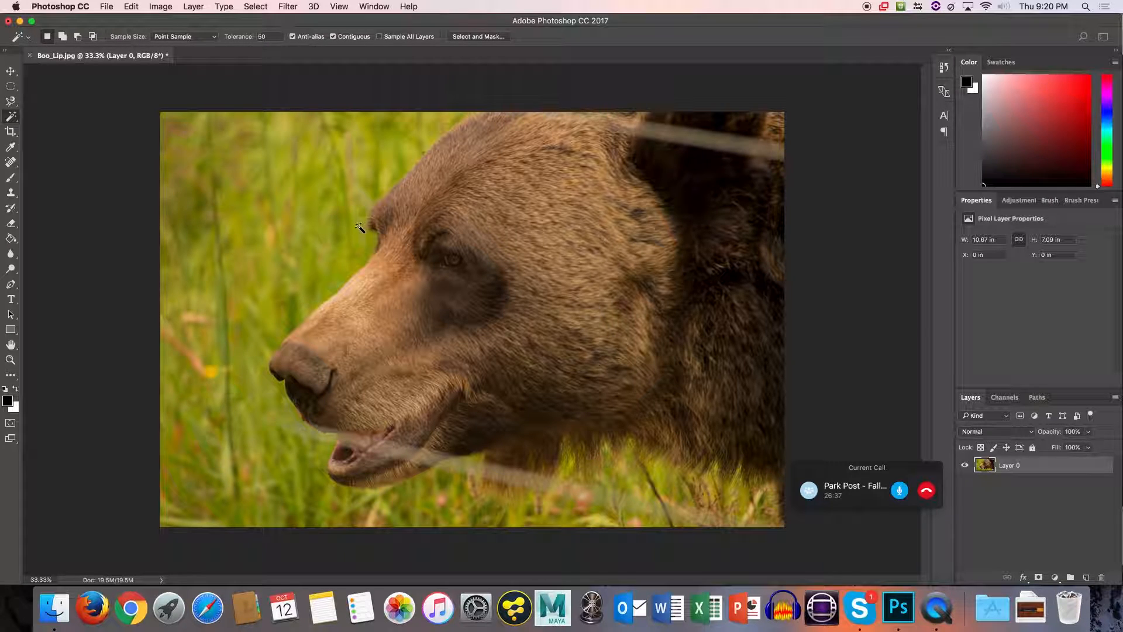
left_click(510, 205)
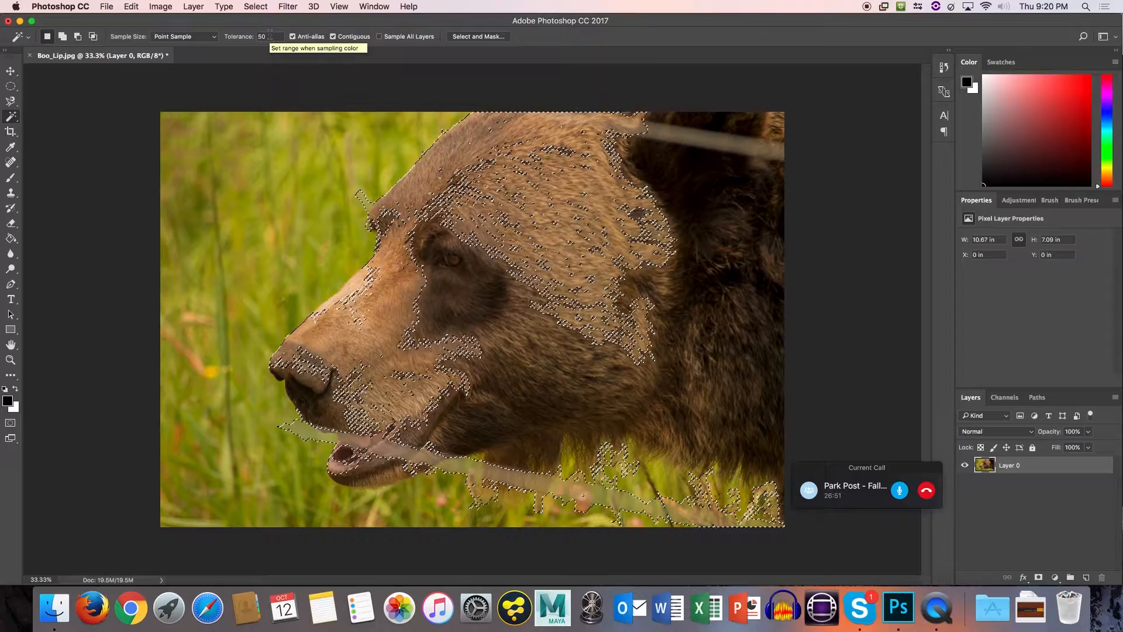
left_click(272, 36)
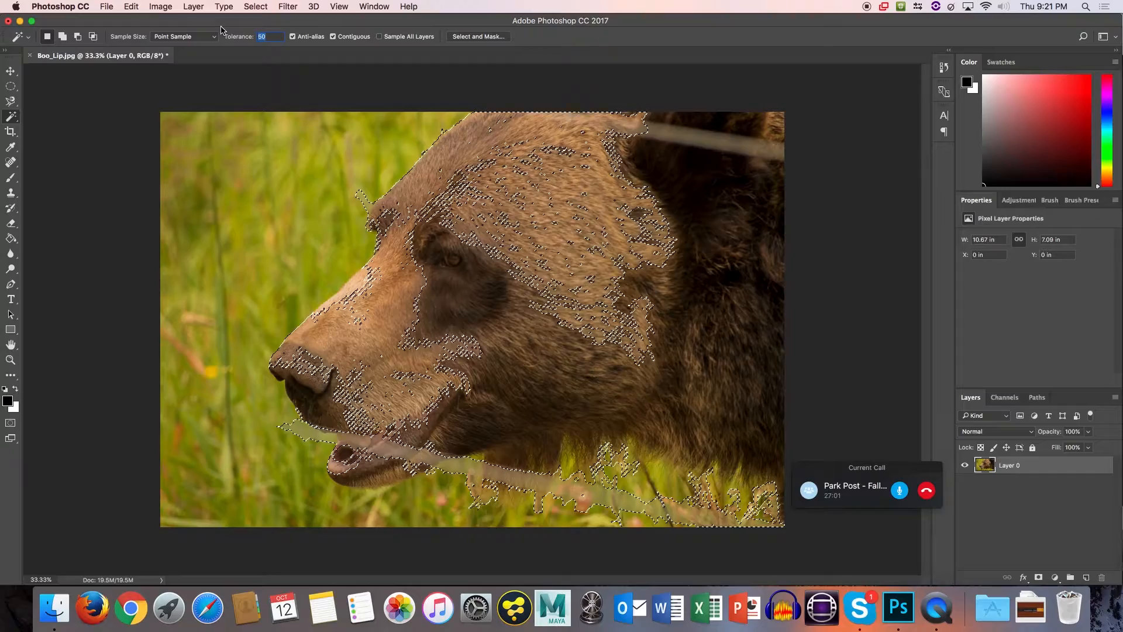
type("100")
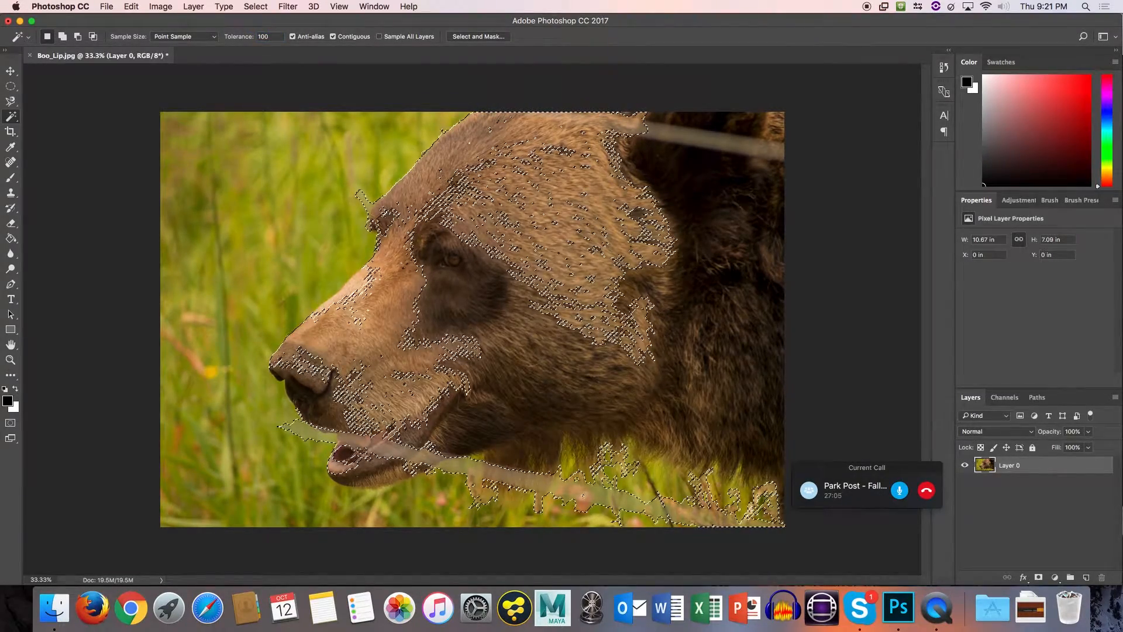
left_click(521, 195)
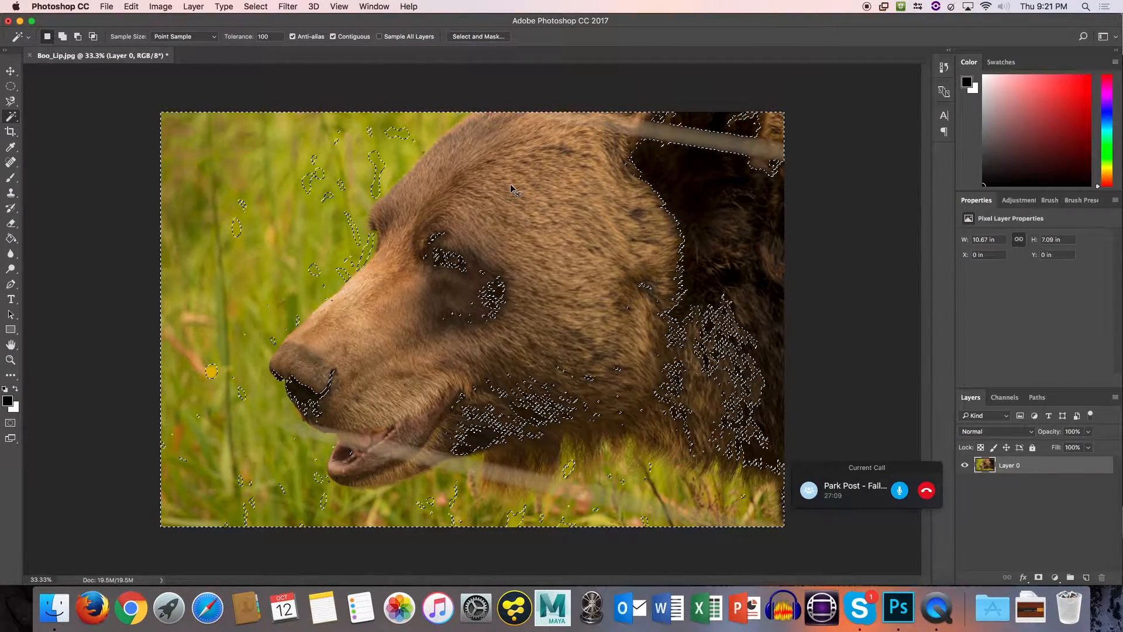
key("super+d")
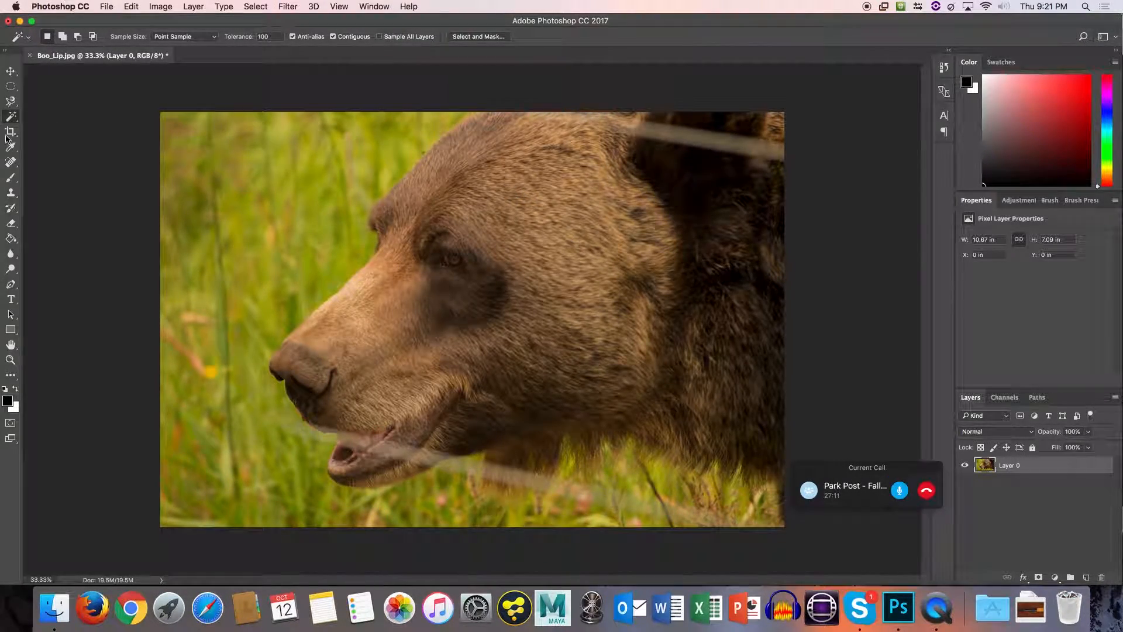
Crop the photo to about 9.55 × 6.34 in by trimming its left and upper edges with the Crop tool.
left_click(10, 133)
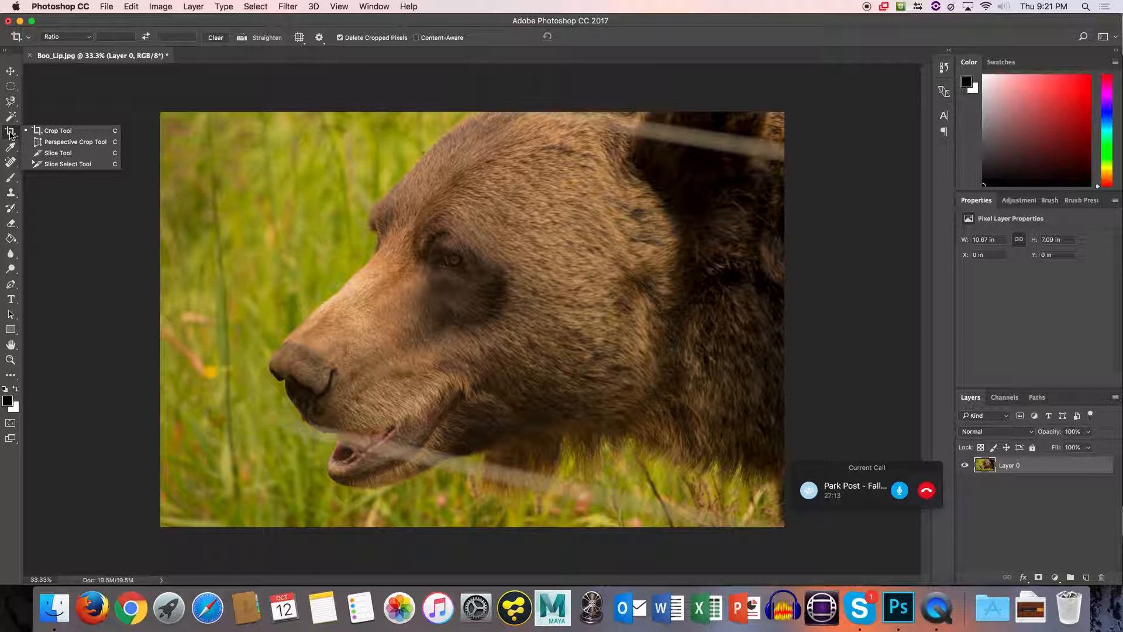
left_click(81, 132)
left_click_drag(162, 107, 197, 135)
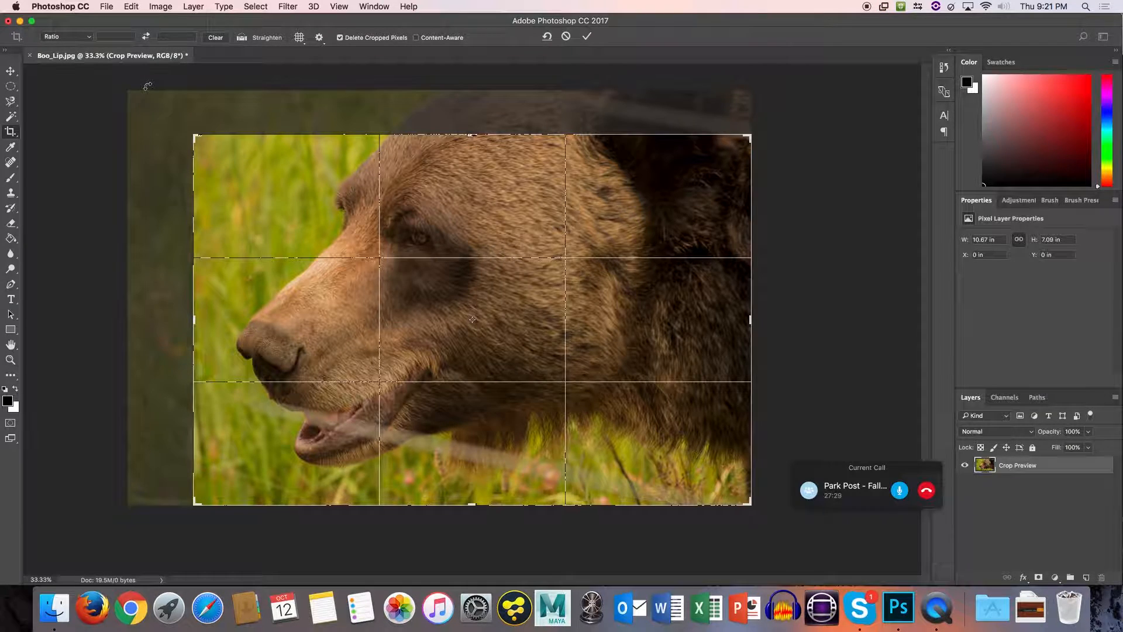
key("Return")
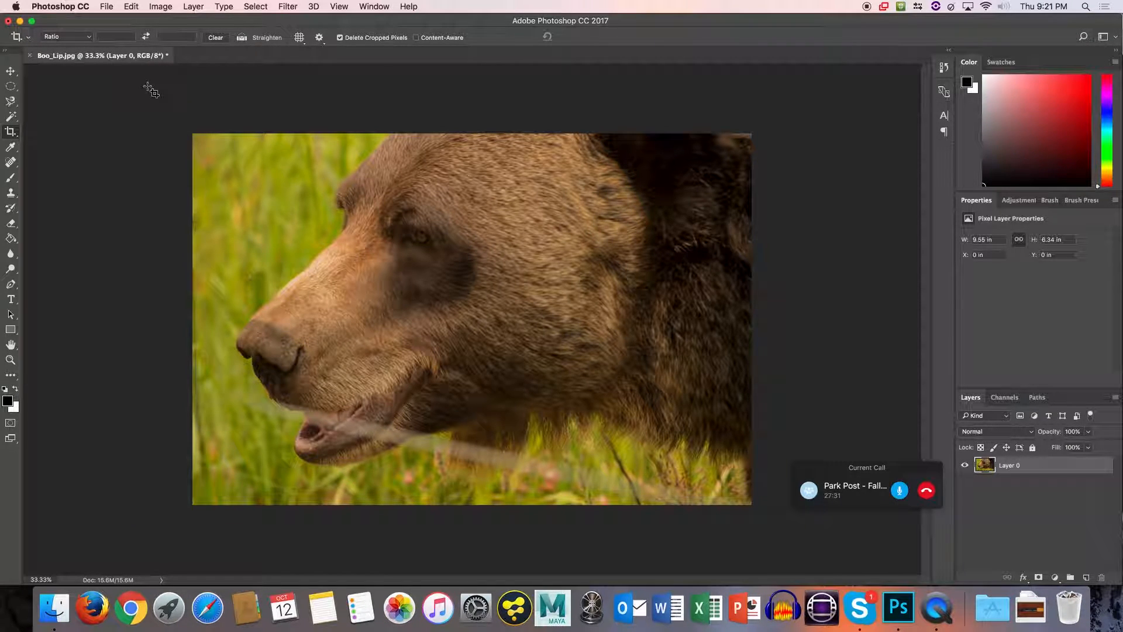
Undo the crop, then sample the grass's green and the bear's tan fur with the Eyedropper tool as the foreground color.
key("super+z")
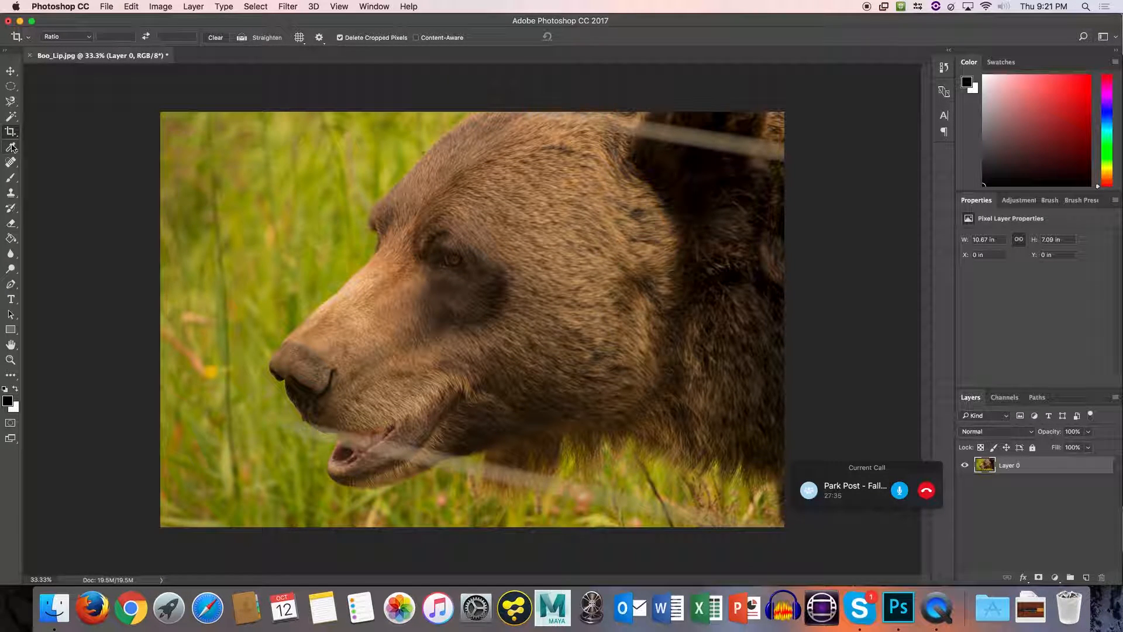
left_click(11, 147)
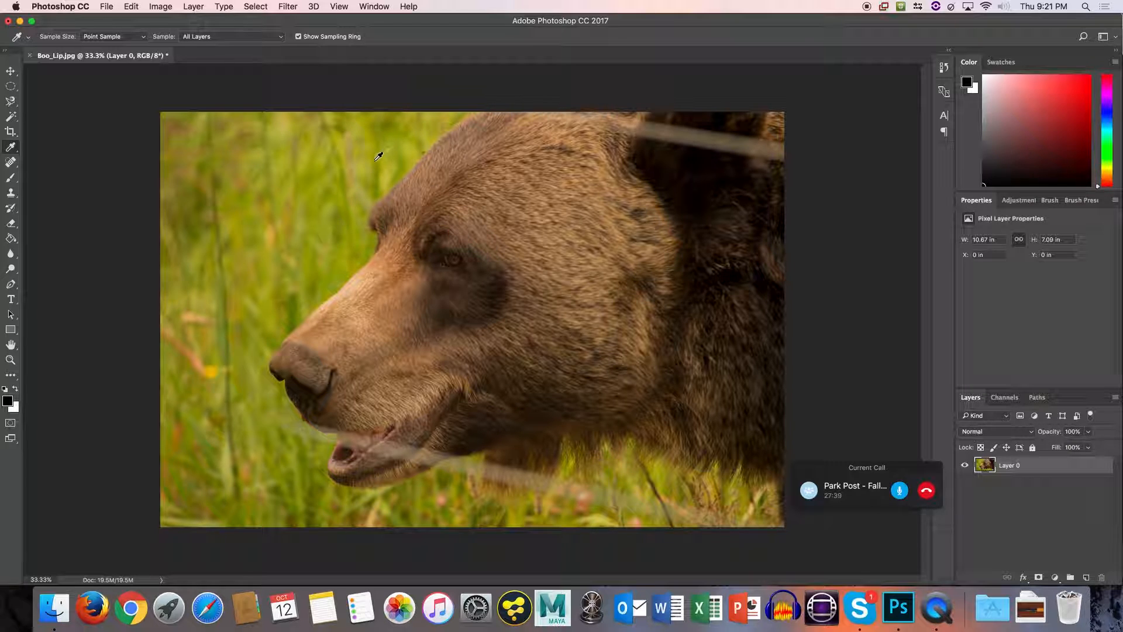
left_click(380, 159)
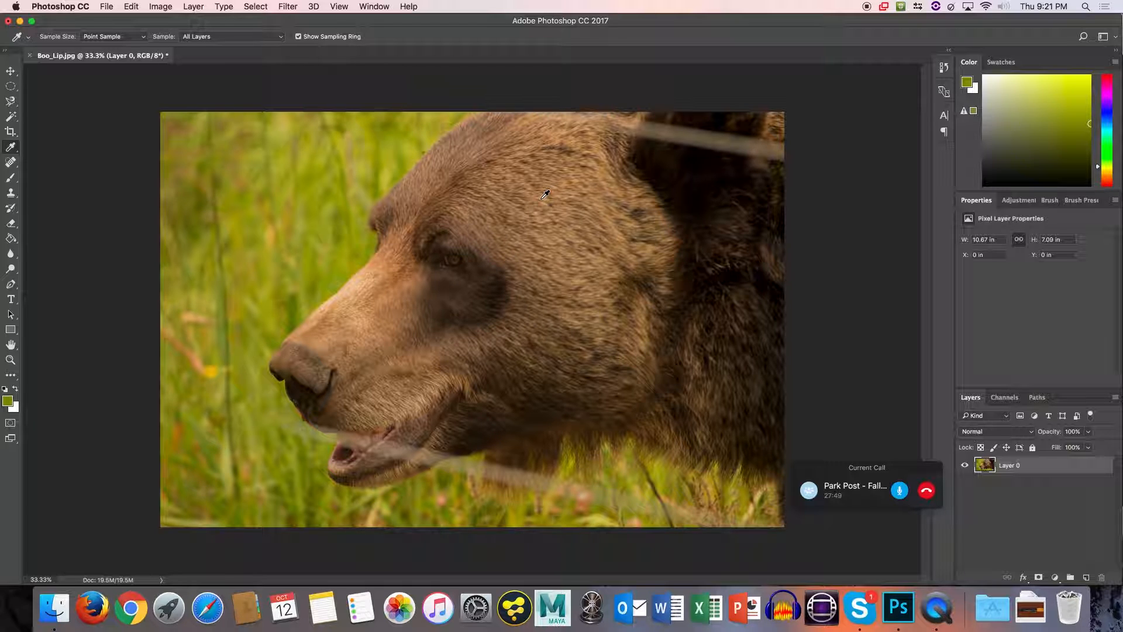
left_click(544, 195)
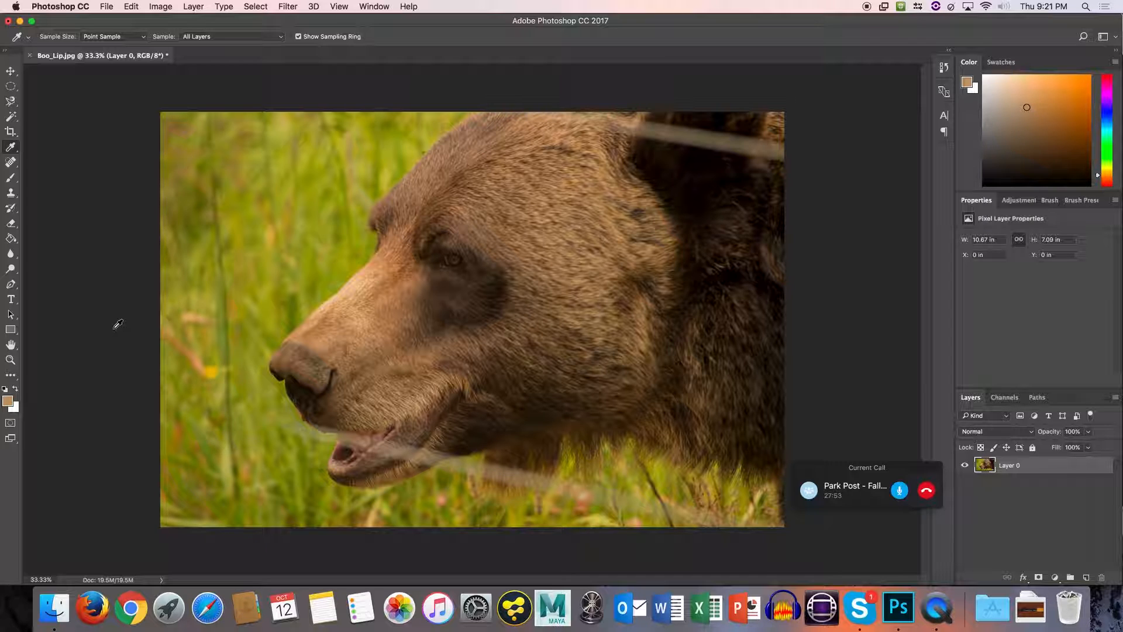
Paint a curved tan stroke across the grass with the Brush tool, and undo it.
key("b")
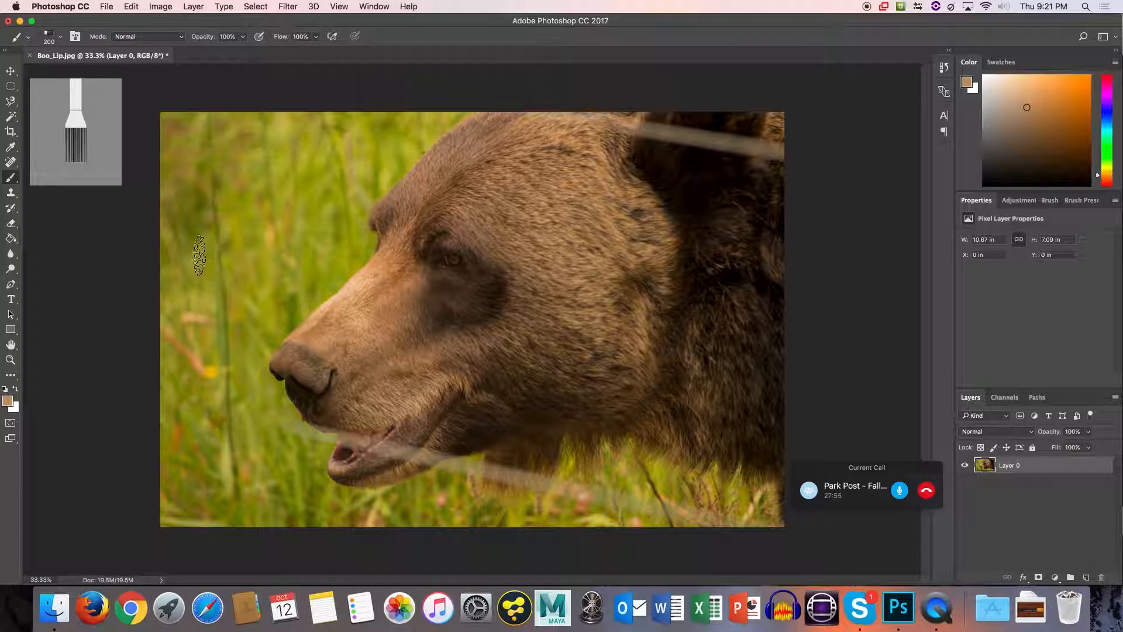
mouse_move(204, 254)
left_mouse_down()
mouse_move(232, 235)
mouse_move(315, 230)
left_mouse_up()
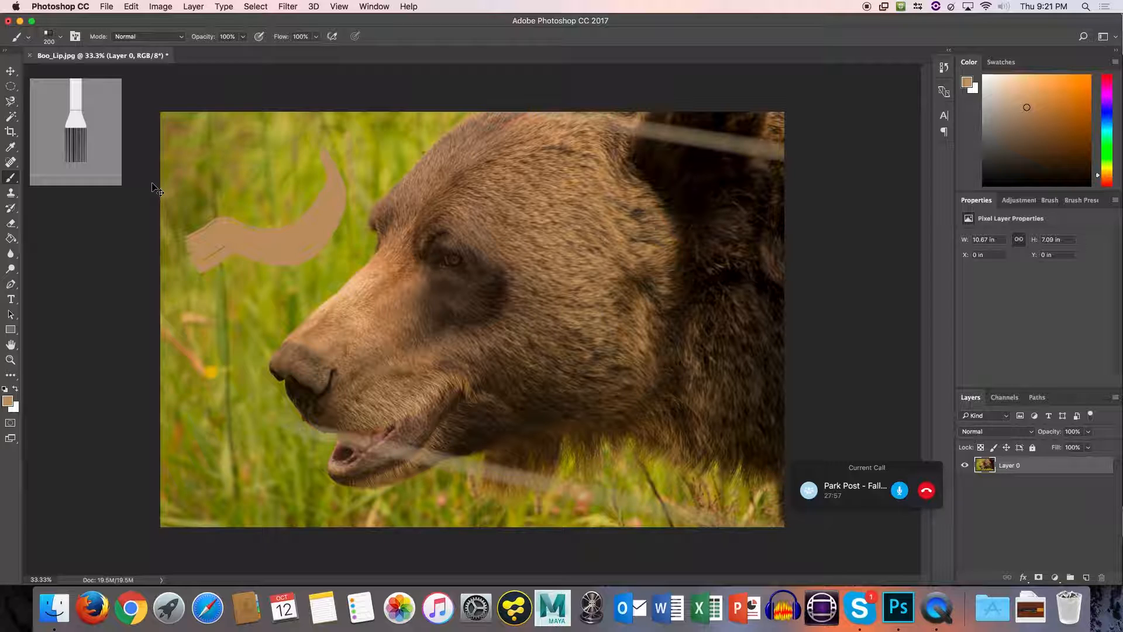
key("super+z")
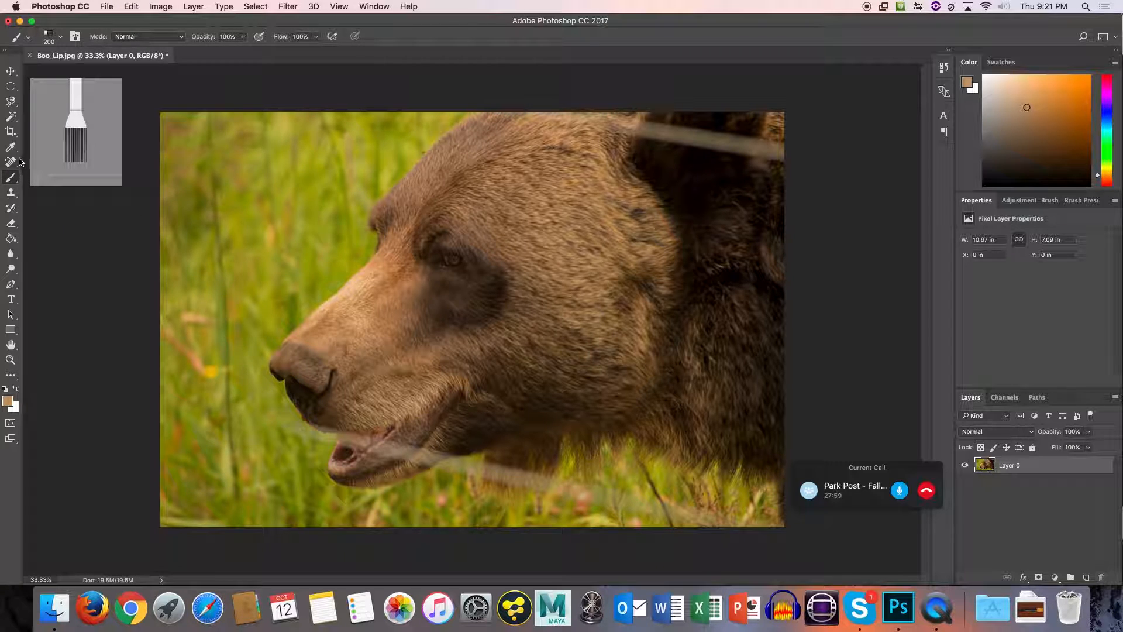
left_click(13, 146)
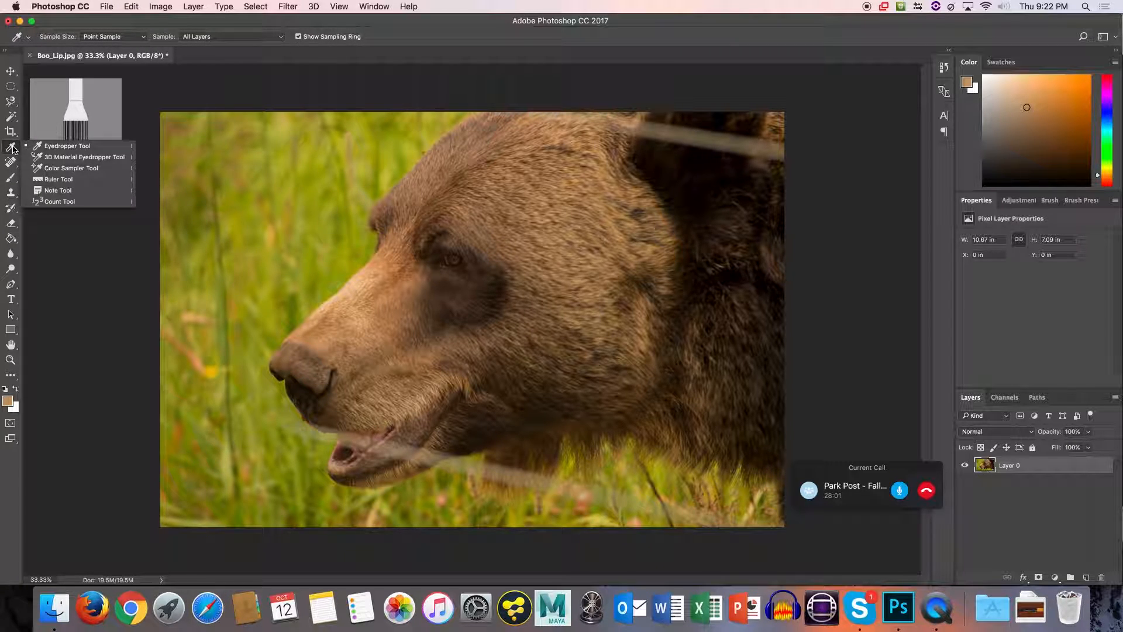
left_click(11, 162)
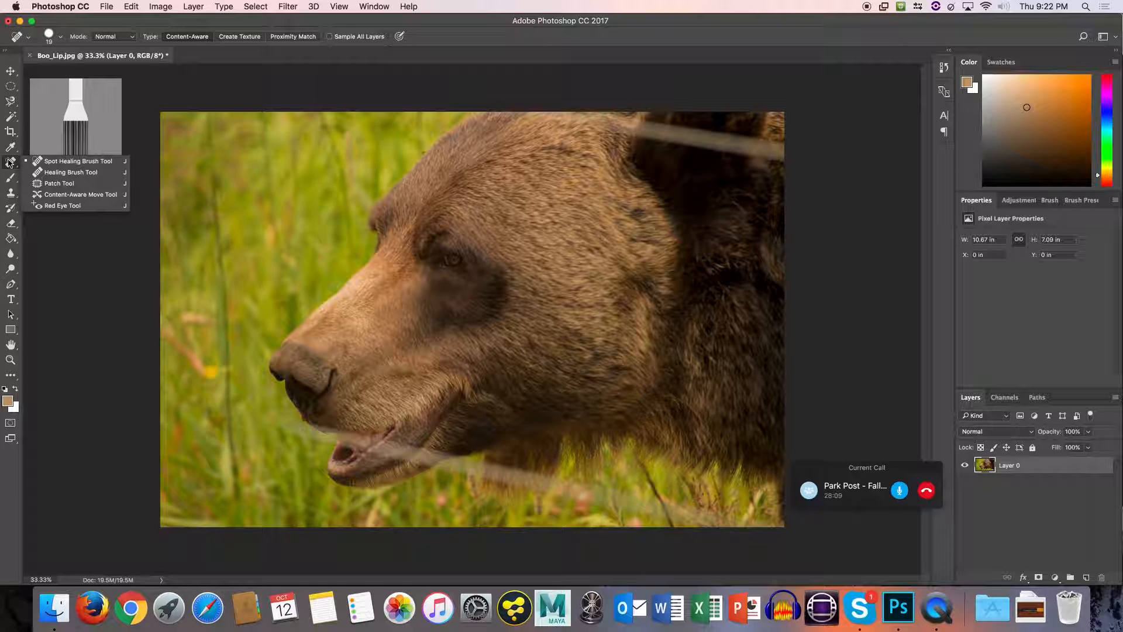
left_click(9, 163)
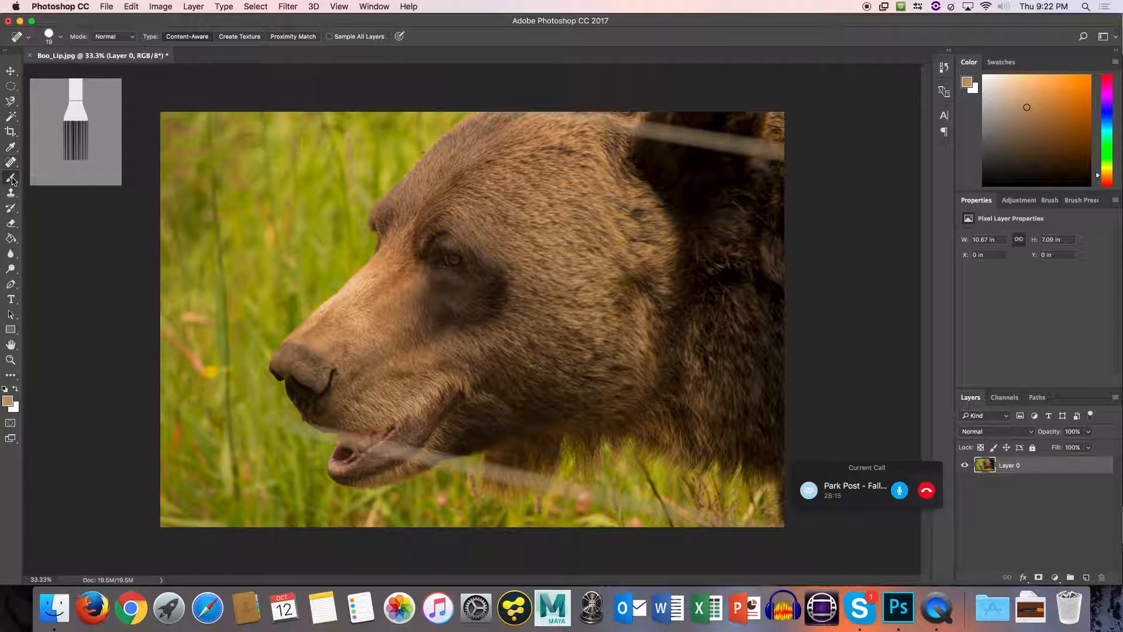
Paint a broad, curved tan stroke on the grass beside the bear's forehead with the 200 px bristle brush.
left_click(11, 179)
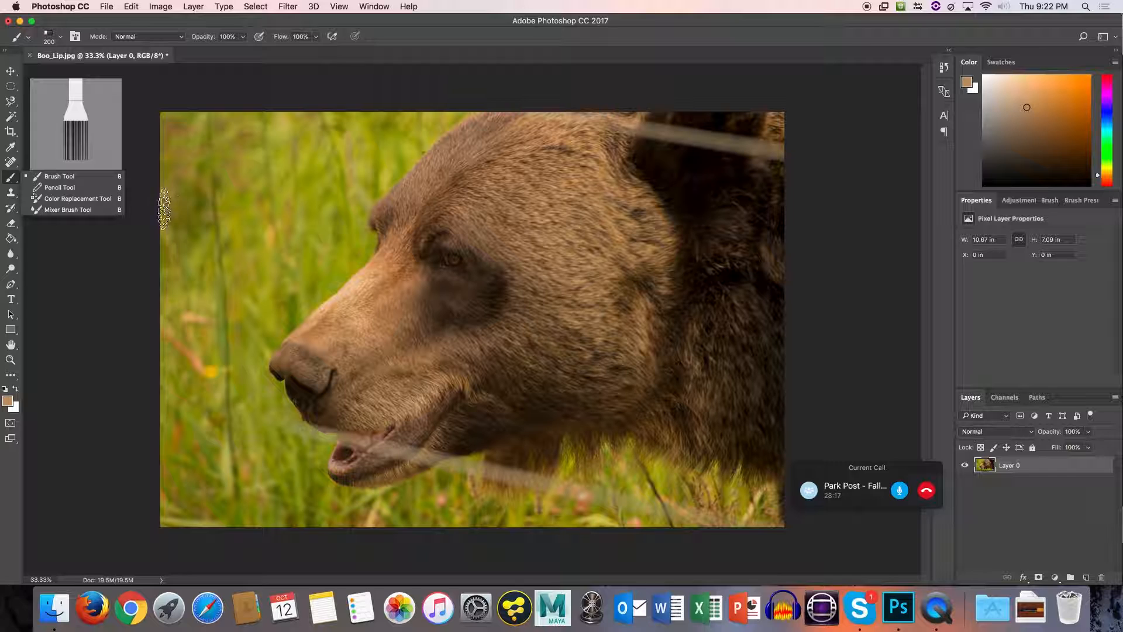
mouse_move(199, 207)
left_mouse_down()
mouse_move(300, 221)
mouse_move(301, 172)
left_mouse_up()
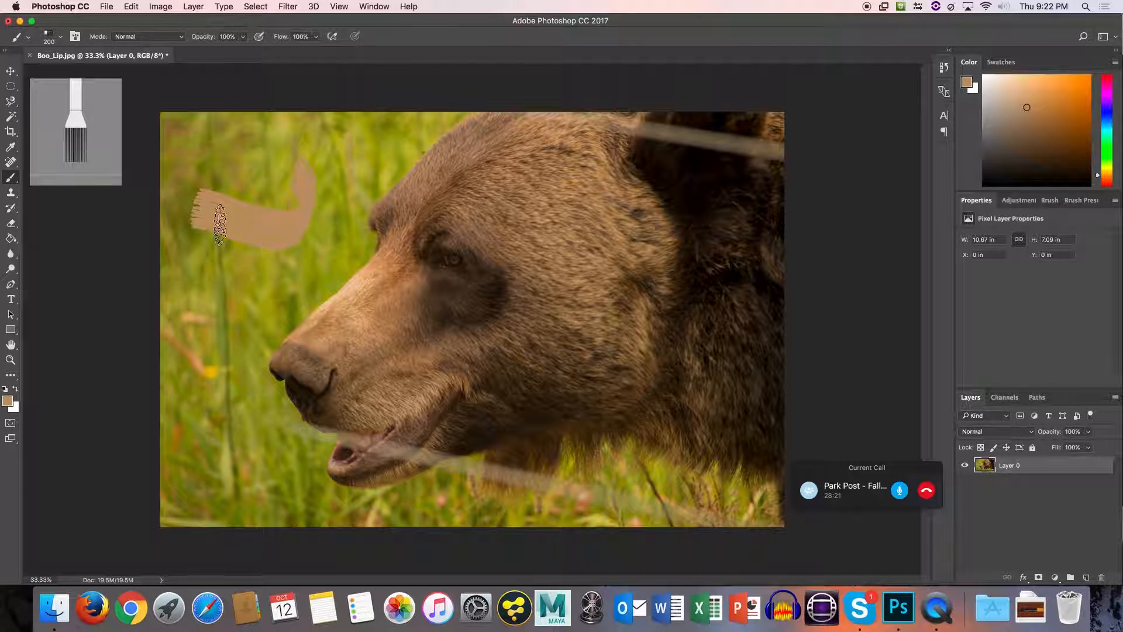
left_click(8, 176)
left_click(8, 176)
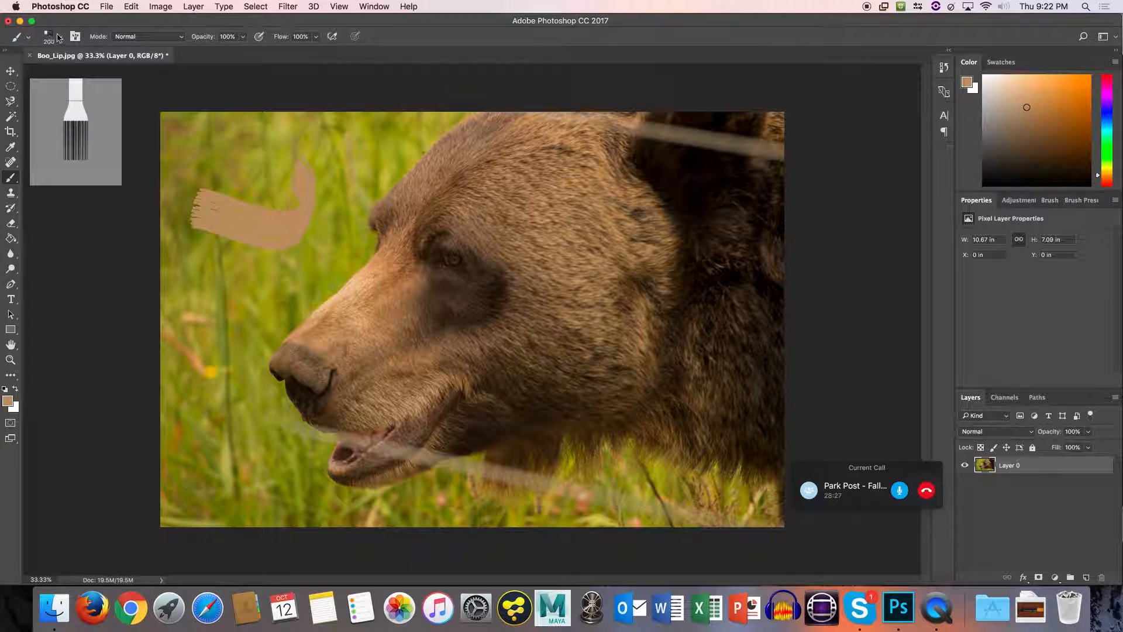
Choose the 55 px round brush, reduce its size to 38 px, lower its hardness, and paint a thin tan curve below the broad stroke.
left_click(59, 37)
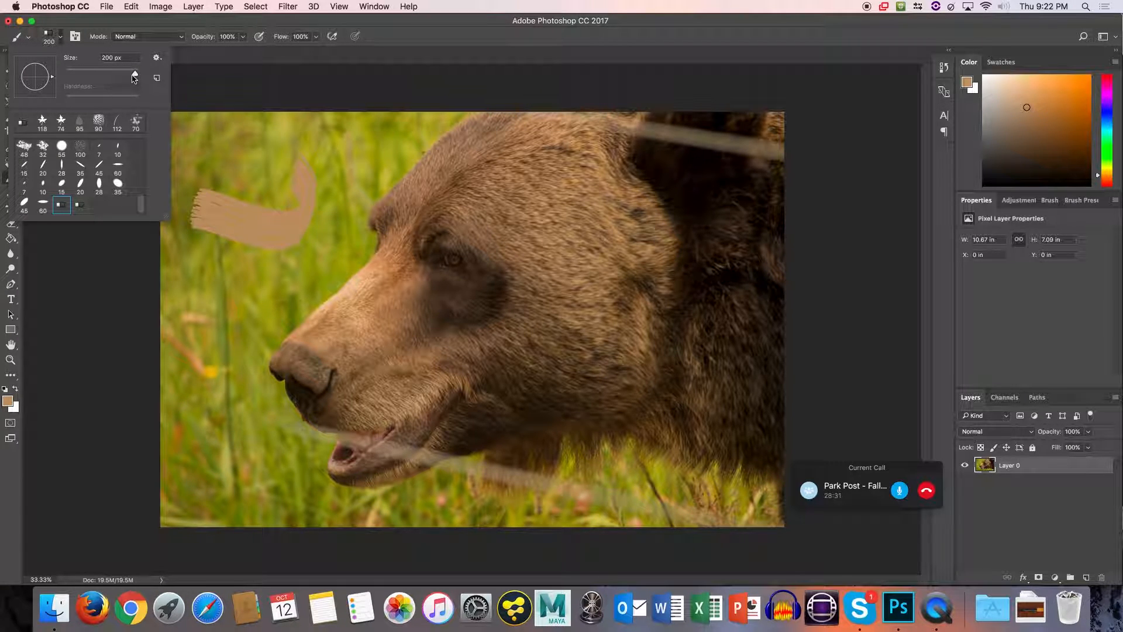
left_click_drag(124, 76, 99, 76)
left_click(68, 144)
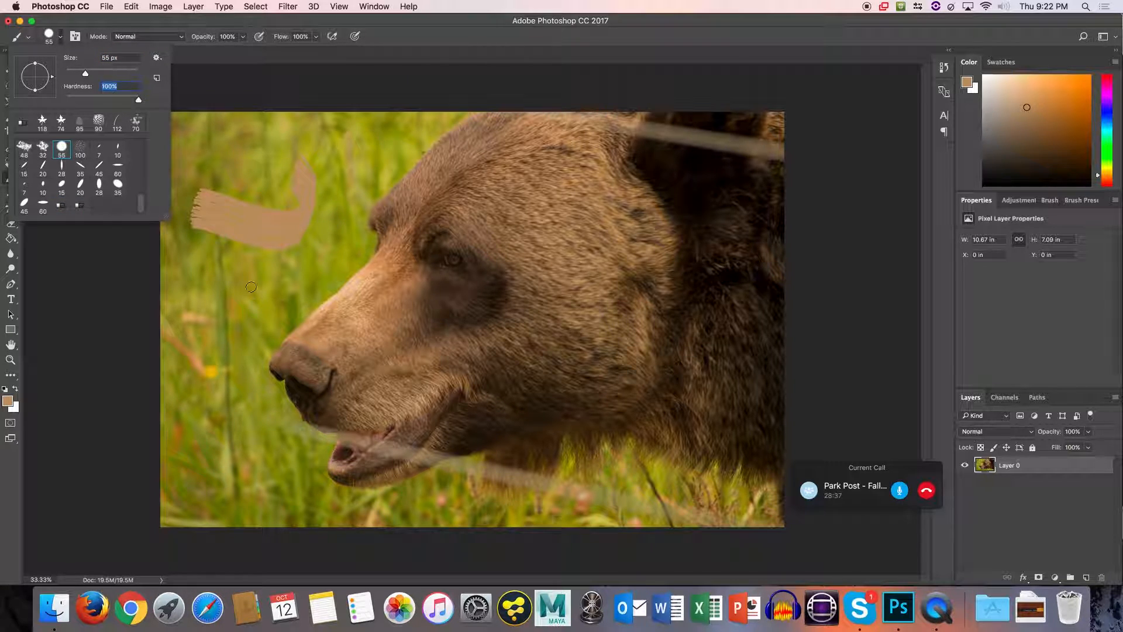
left_click_drag(85, 71, 79, 73)
left_click_drag(139, 99, 86, 102)
left_click(207, 262)
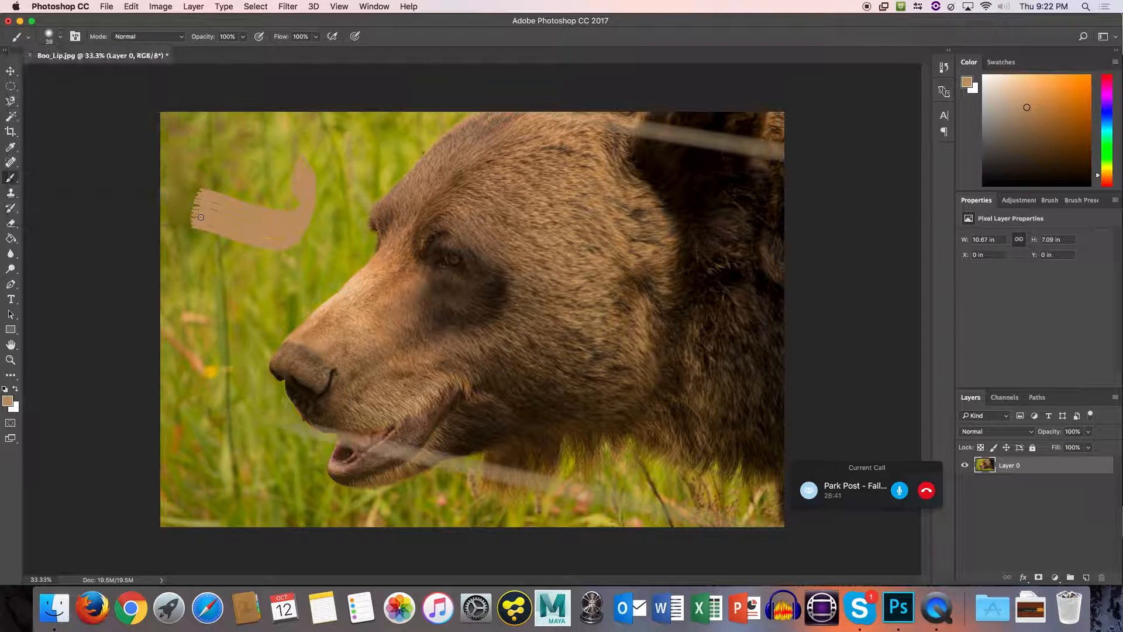
left_click_drag(197, 282, 253, 271)
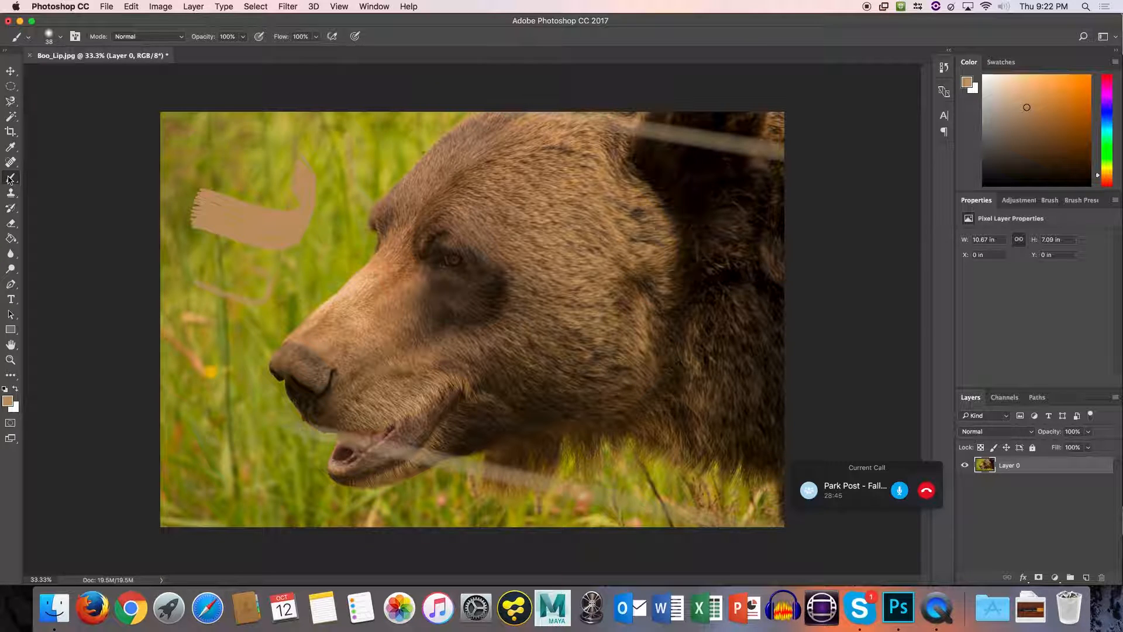
Clone grass from above the broad tan stroke over its left part with the Clone Stamp tool at 150 px.
left_click(9, 193)
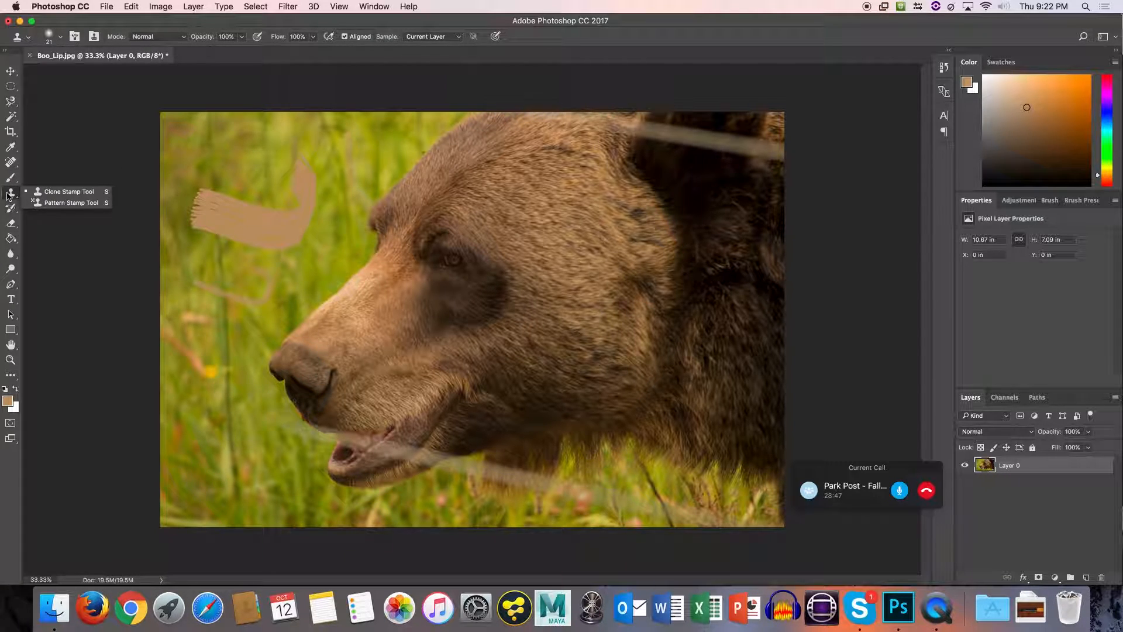
left_click(64, 191)
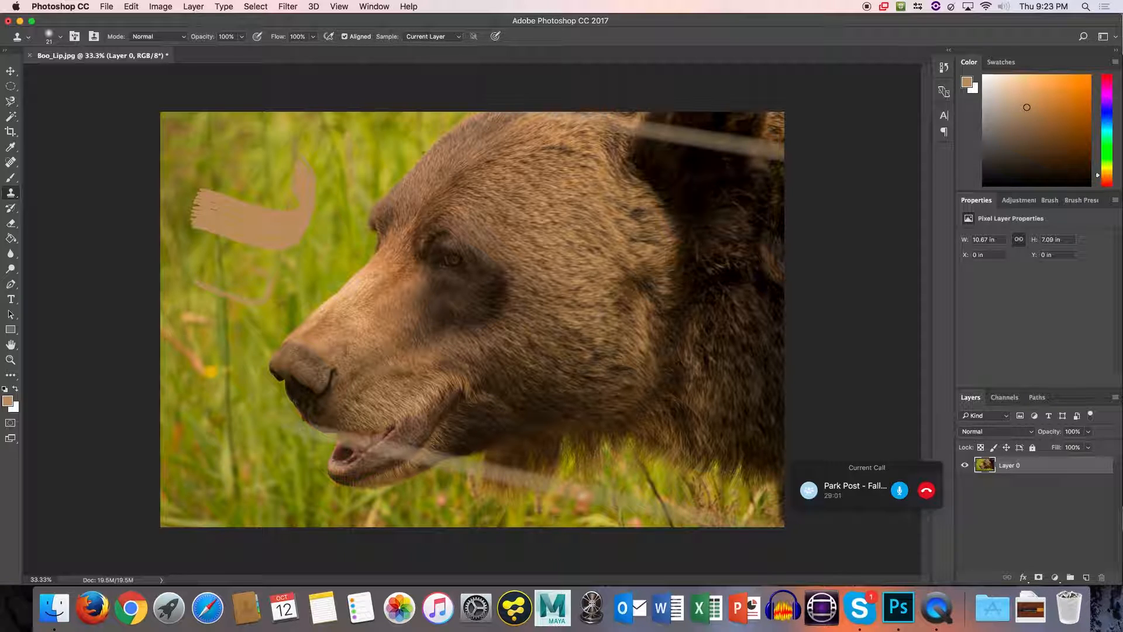
key("super+equal")
key("super+equal")
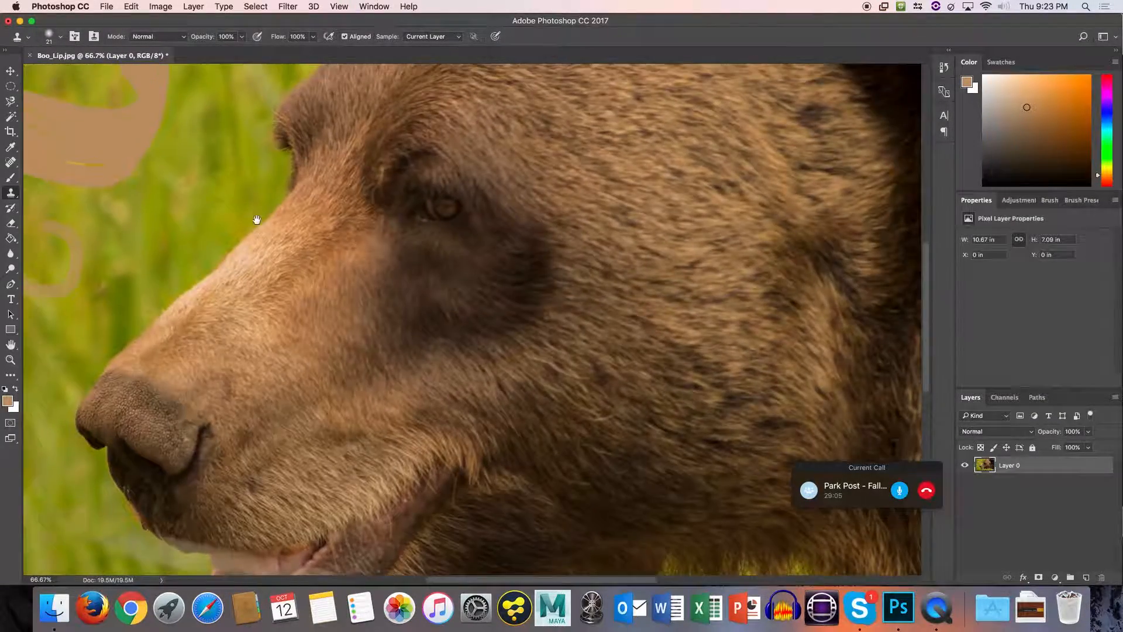
left_click_drag(257, 219, 489, 333)
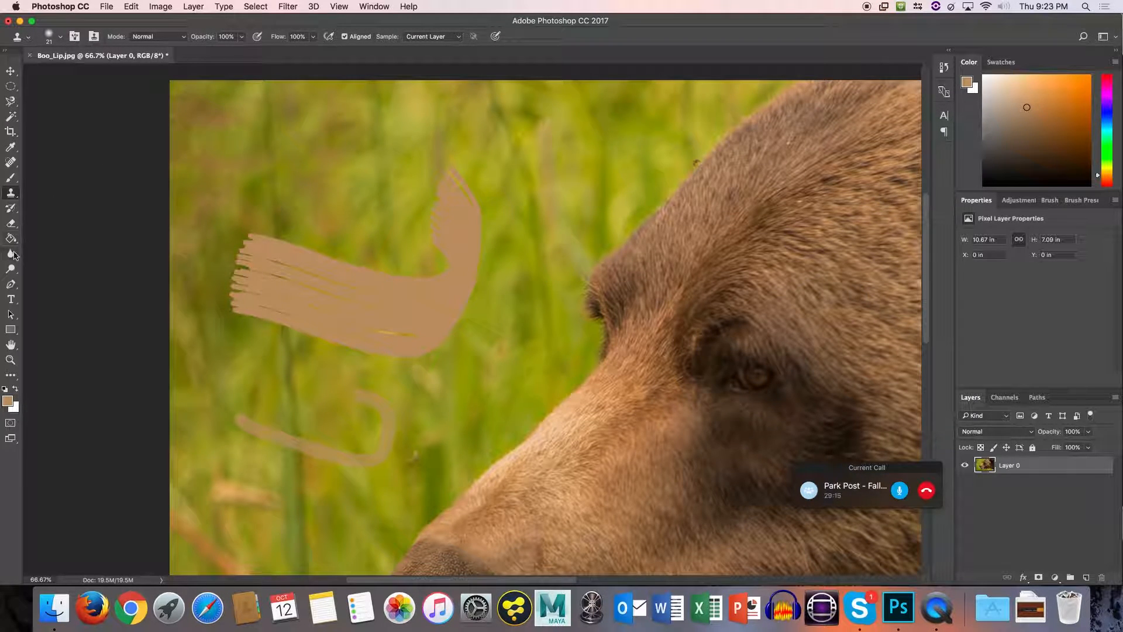
right_click(12, 193)
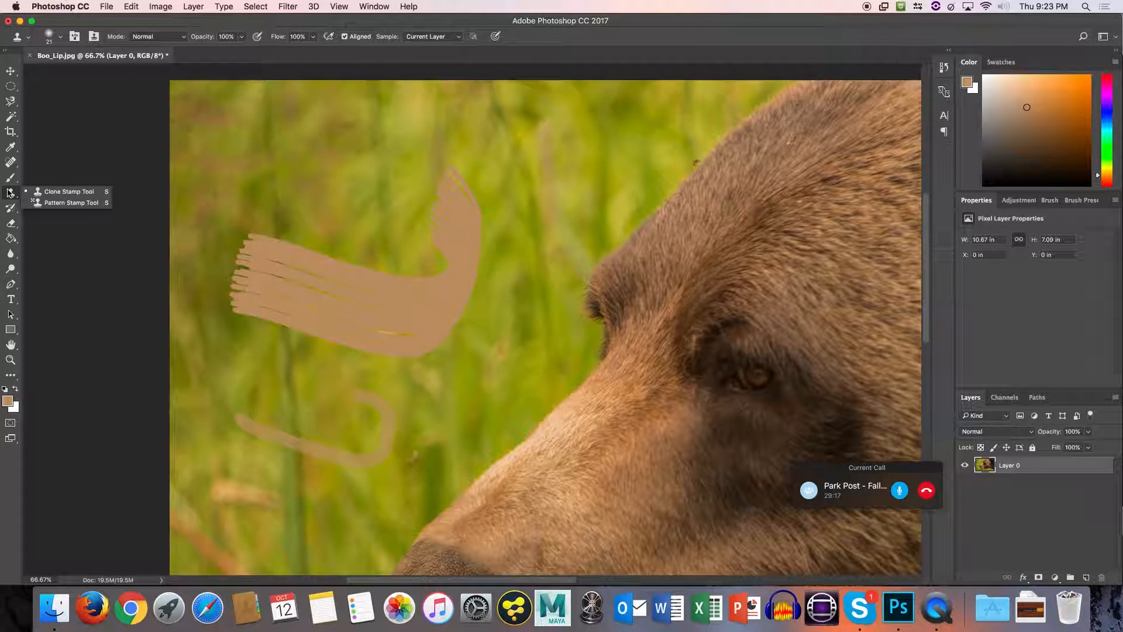
left_click(65, 193)
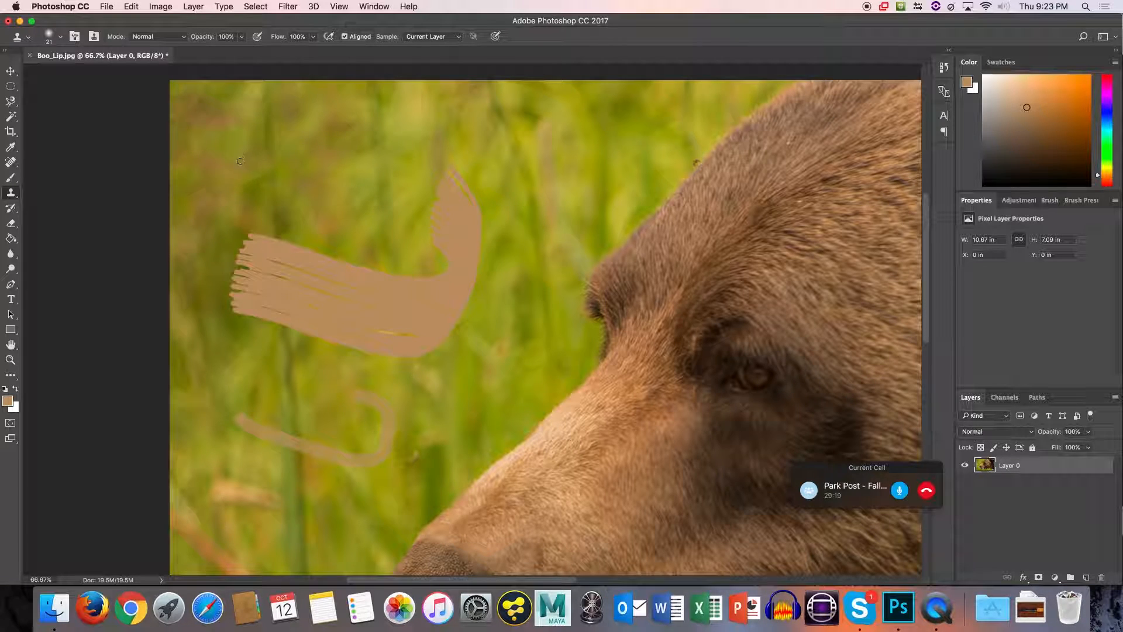
key("bracketright")
key("bracketright")
key("bracketright")
key("bracketright")
key("bracketright")
key("bracketright")
key("bracketright")
key("bracketright")
key("bracketright")
key("bracketright")
key("bracketright")
key("bracketright")
left_click(239, 144, "alt")
mouse_move(252, 249)
left_mouse_down()
mouse_move(296, 305)
mouse_move(322, 310)
mouse_move(325, 276)
mouse_move(304, 260)
mouse_move(274, 274)
left_mouse_up()
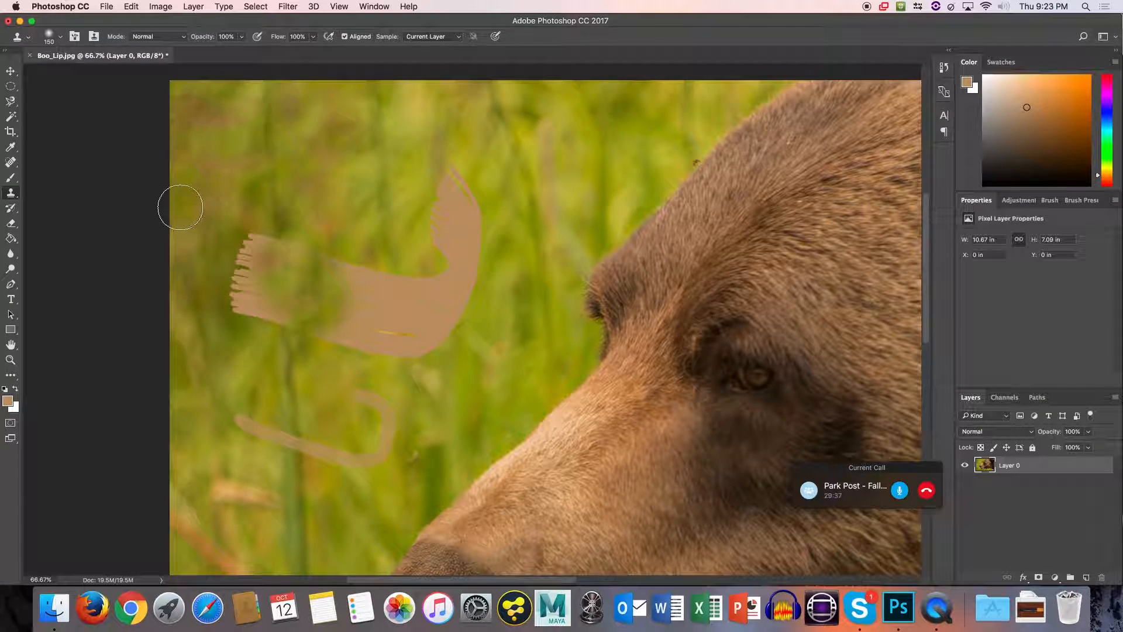
Clone from the grass beside the bear's brow over the rest of the broad tan stroke, and undo the last dab.
left_click(581, 343, "alt")
mouse_move(422, 231)
left_mouse_down()
mouse_move(374, 270)
mouse_move(371, 293)
left_mouse_up()
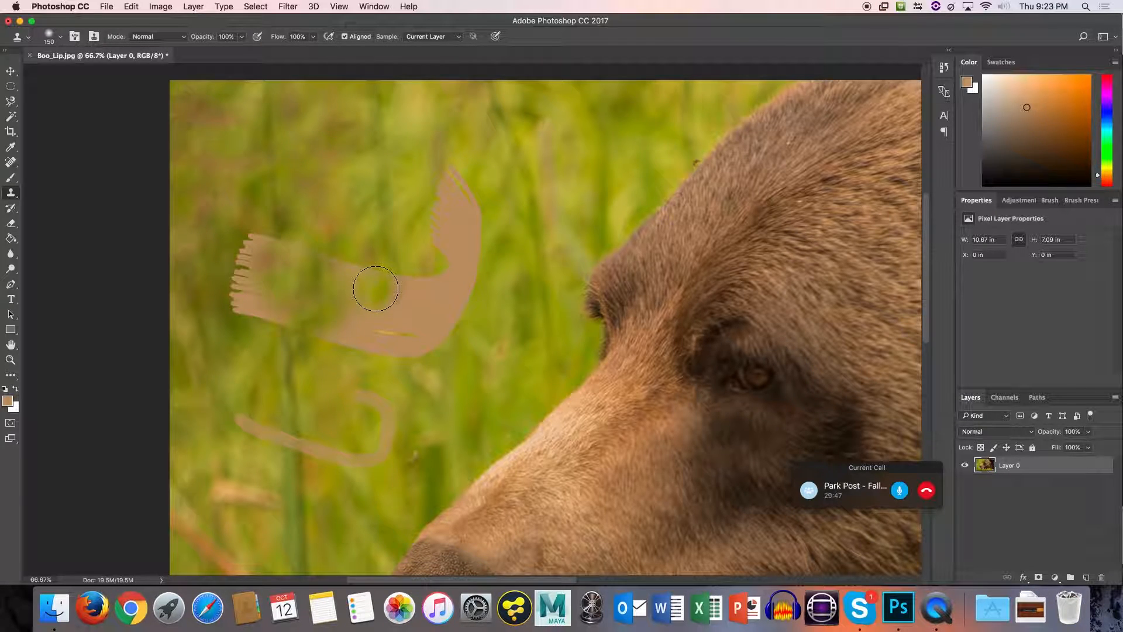
mouse_move(375, 289)
left_mouse_down()
mouse_move(467, 290)
mouse_move(391, 288)
mouse_move(418, 303)
mouse_move(229, 316)
mouse_move(342, 354)
mouse_move(283, 371)
mouse_move(294, 375)
mouse_move(258, 359)
mouse_move(354, 410)
mouse_move(327, 403)
mouse_move(261, 274)
left_mouse_up()
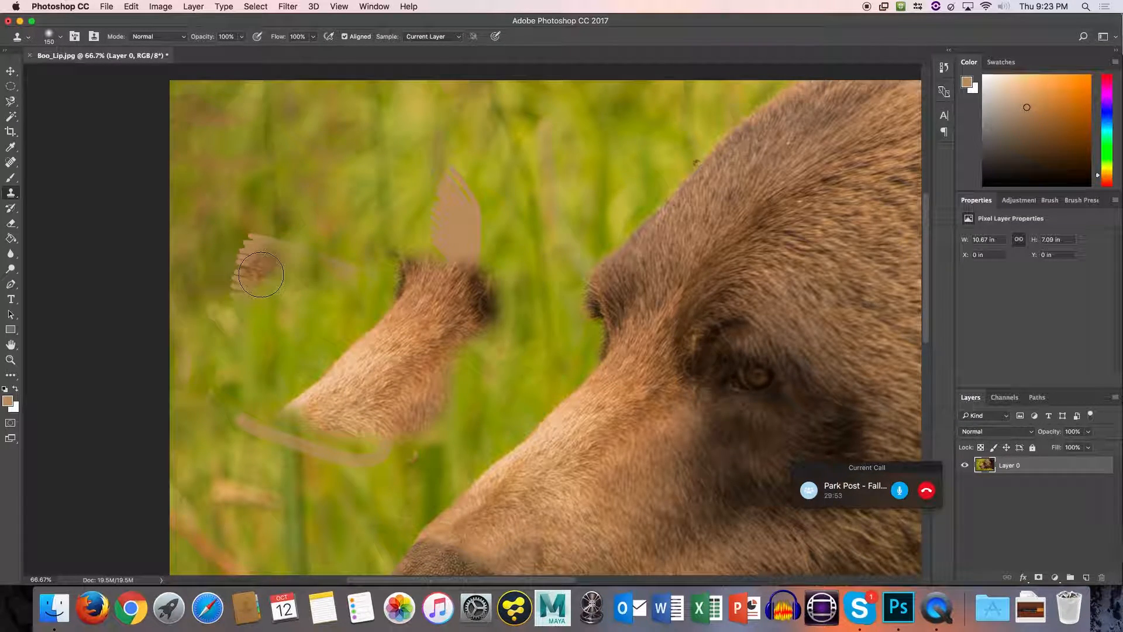
key("super+z")
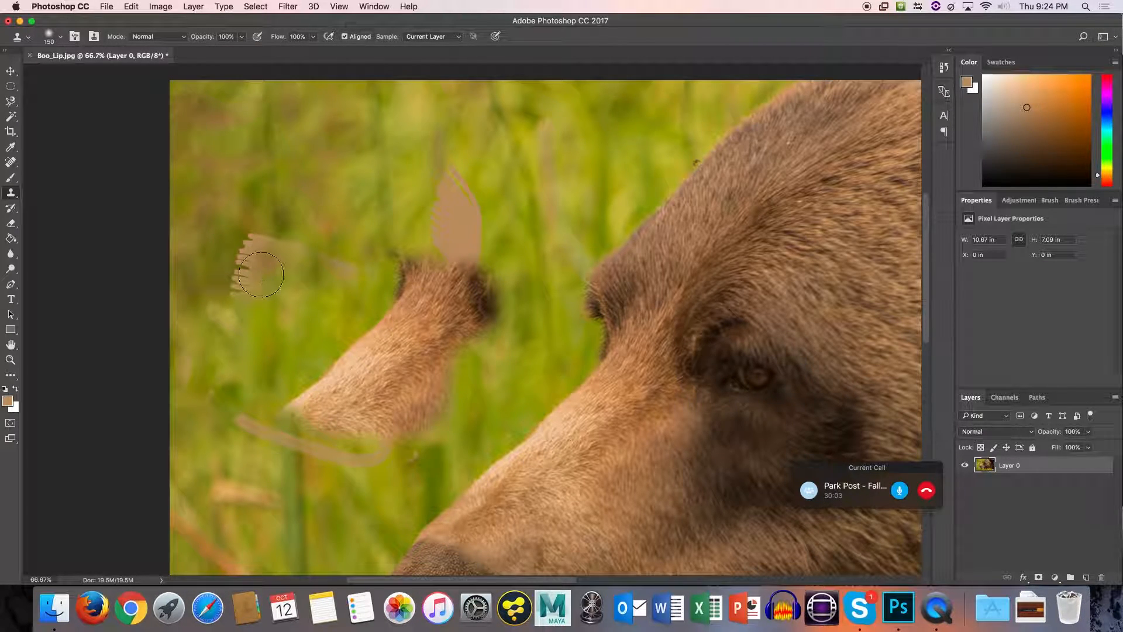
Clone grass from above the bear's brow over part of the duplicated fur patch, and undo the last dab.
left_click(563, 134, "alt")
mouse_move(403, 252)
left_mouse_down()
mouse_move(399, 306)
mouse_move(425, 299)
left_mouse_up()
mouse_move(376, 328)
left_mouse_down()
mouse_move(362, 356)
mouse_move(328, 377)
mouse_move(391, 350)
left_mouse_up()
left_click_drag(404, 353, 429, 326)
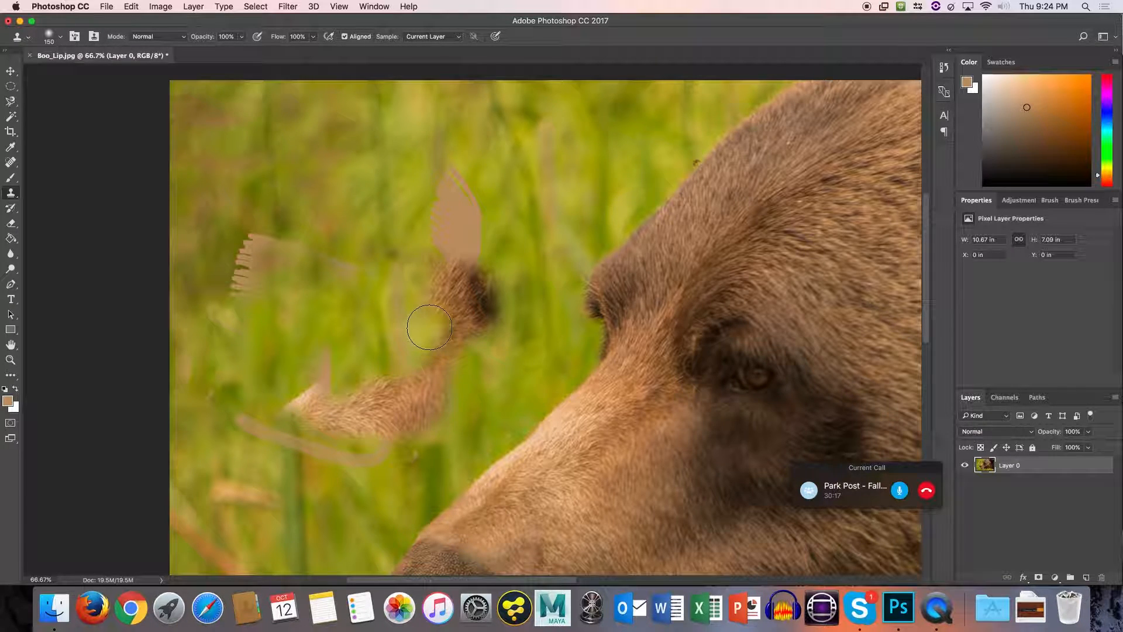
key("super+z")
Clone grass from the photo's upper area over the remaining upper tip of the broad tan stroke.
left_click(388, 118, "alt")
mouse_move(434, 166)
left_mouse_down()
mouse_move(431, 214)
mouse_move(459, 240)
mouse_move(437, 225)
mouse_move(471, 225)
left_mouse_up()
left_click(357, 148, "alt")
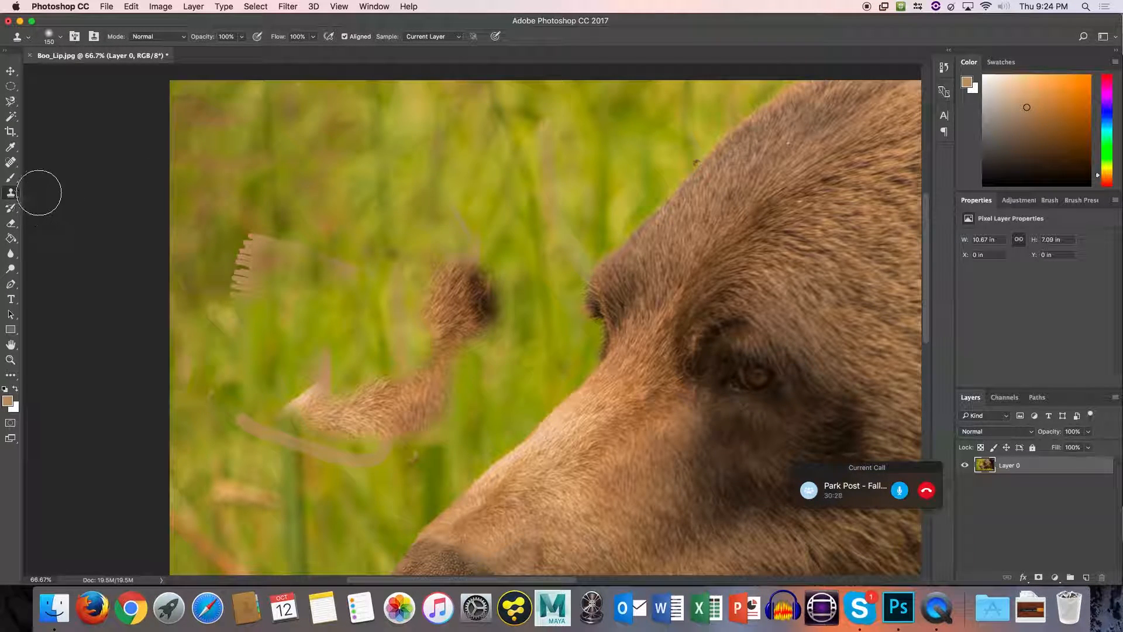
Erase a large patch of grass around the leftover tan stroke with the Eraser tool, and undo the erasing.
left_click(10, 209)
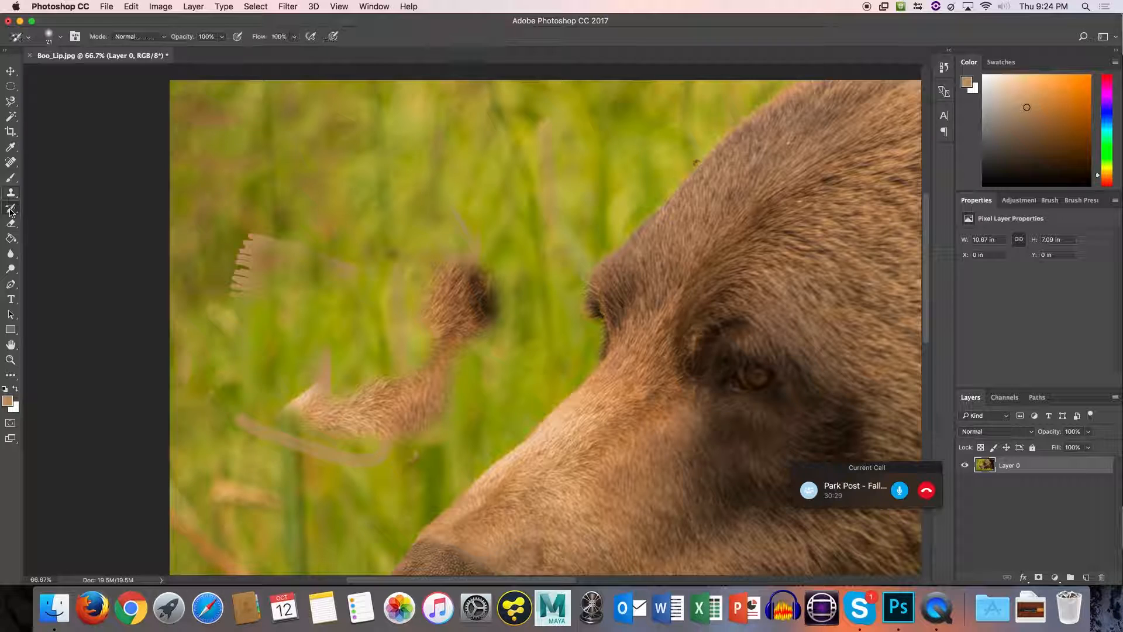
left_click(10, 211)
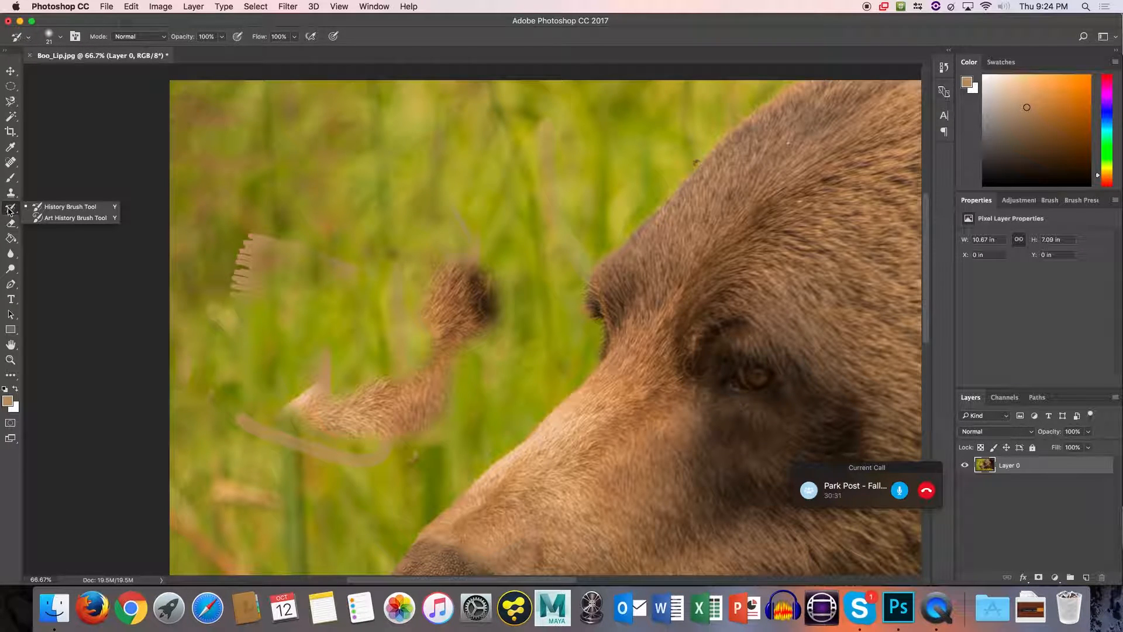
left_click(11, 223)
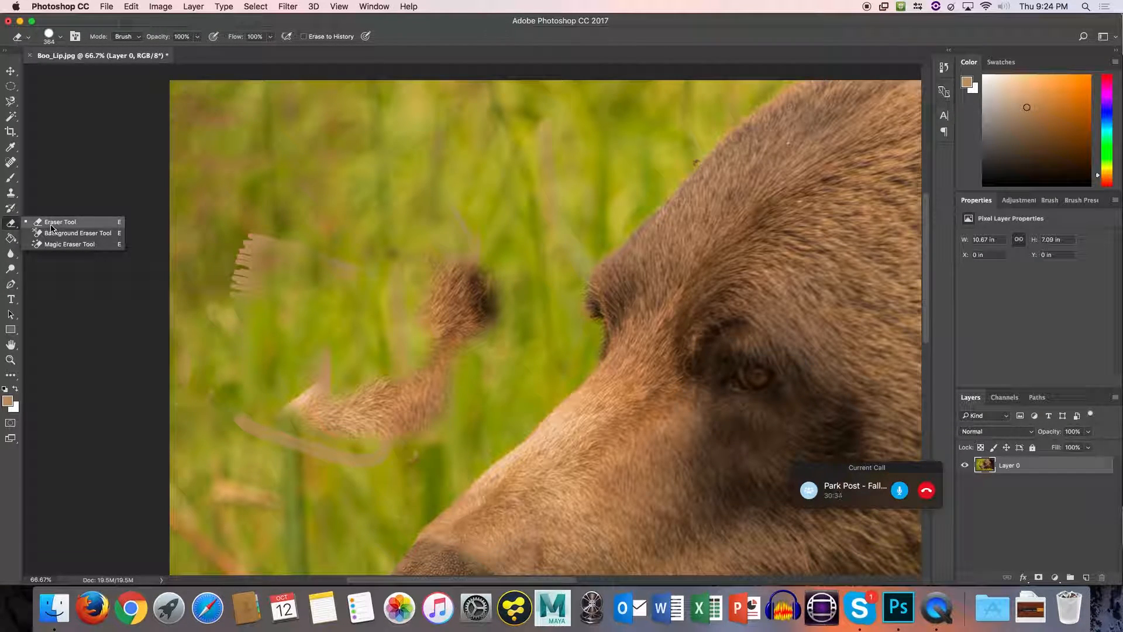
left_click(52, 223)
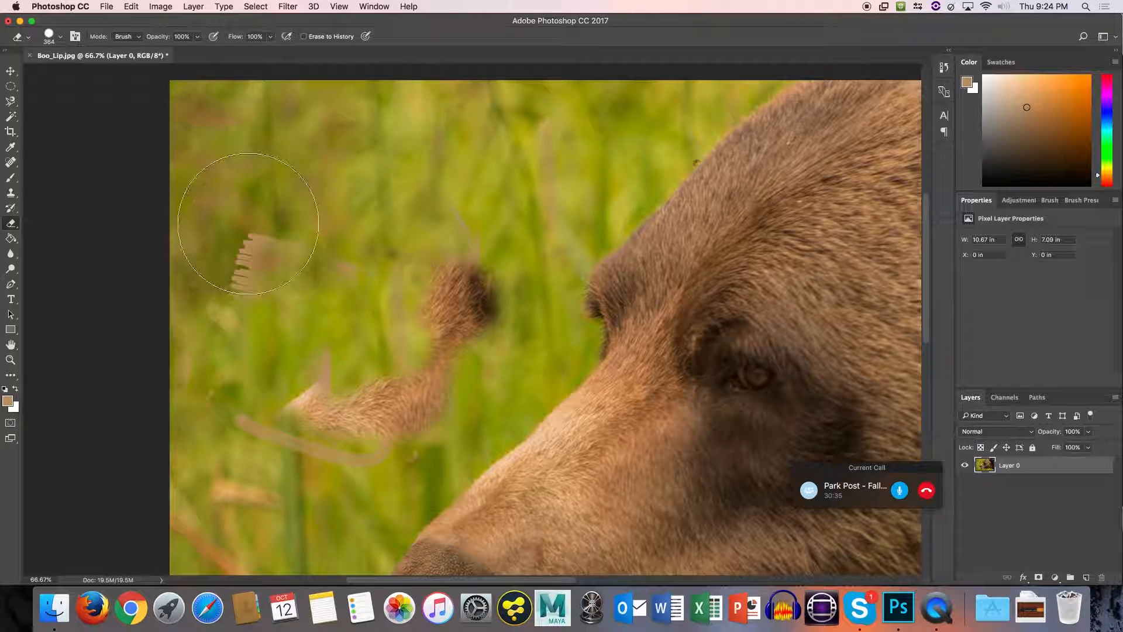
mouse_move(252, 225)
left_mouse_down()
mouse_move(338, 351)
mouse_move(283, 326)
left_mouse_up()
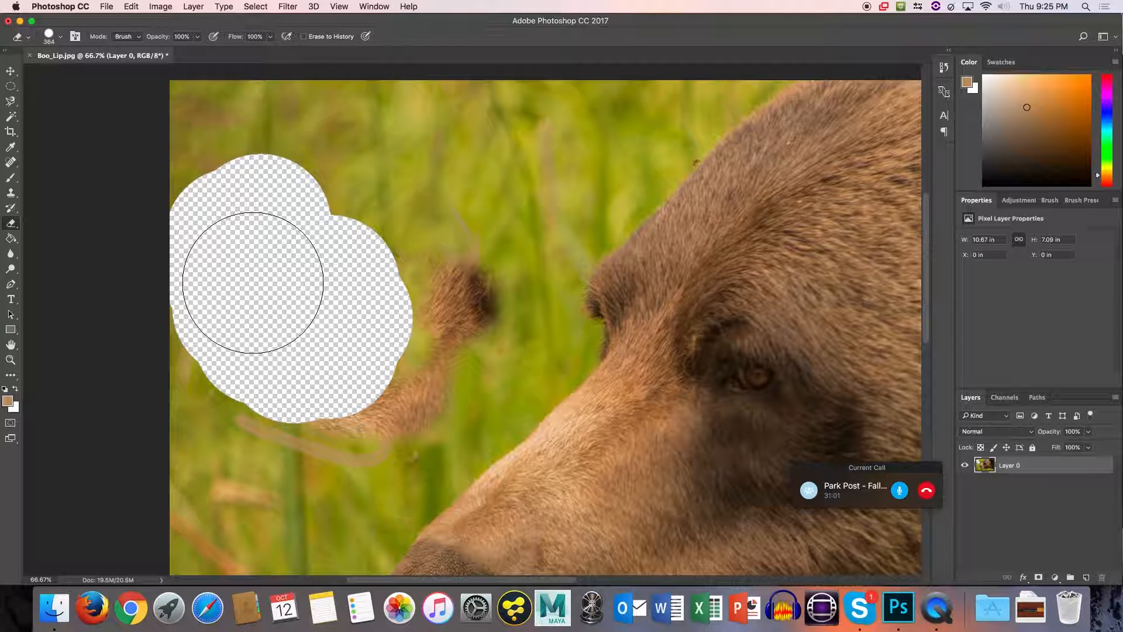
key("super+z")
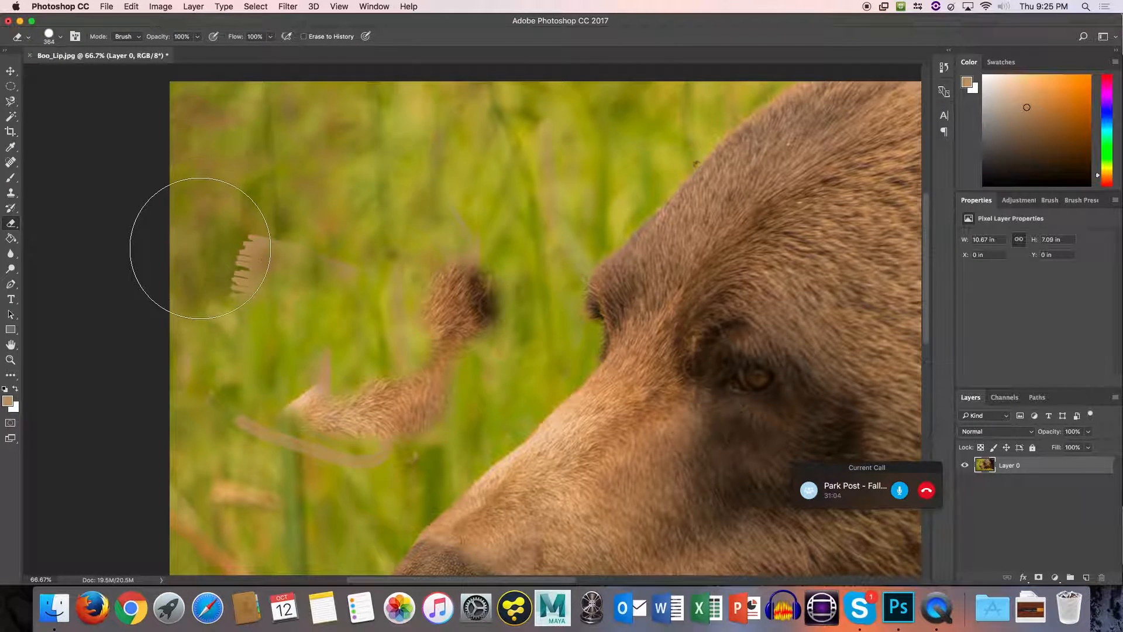
Fill the whole layer with a tan-to-white linear gradient using the Gradient tool, and undo it.
left_click(13, 239)
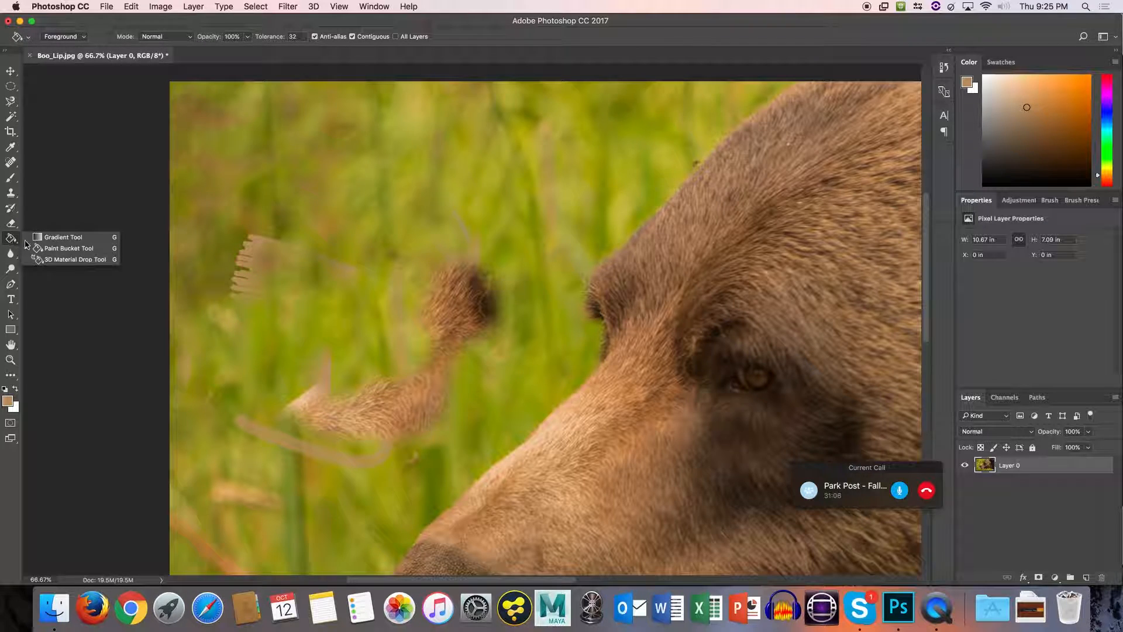
left_click(45, 239)
left_click_drag(260, 146, 516, 158)
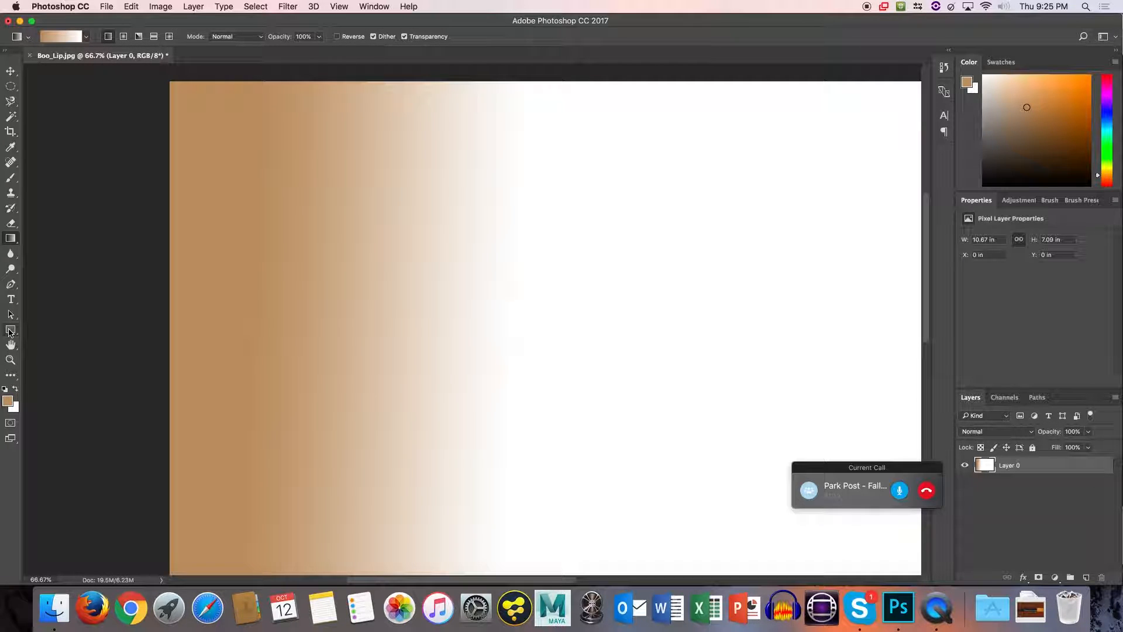
key("super+z")
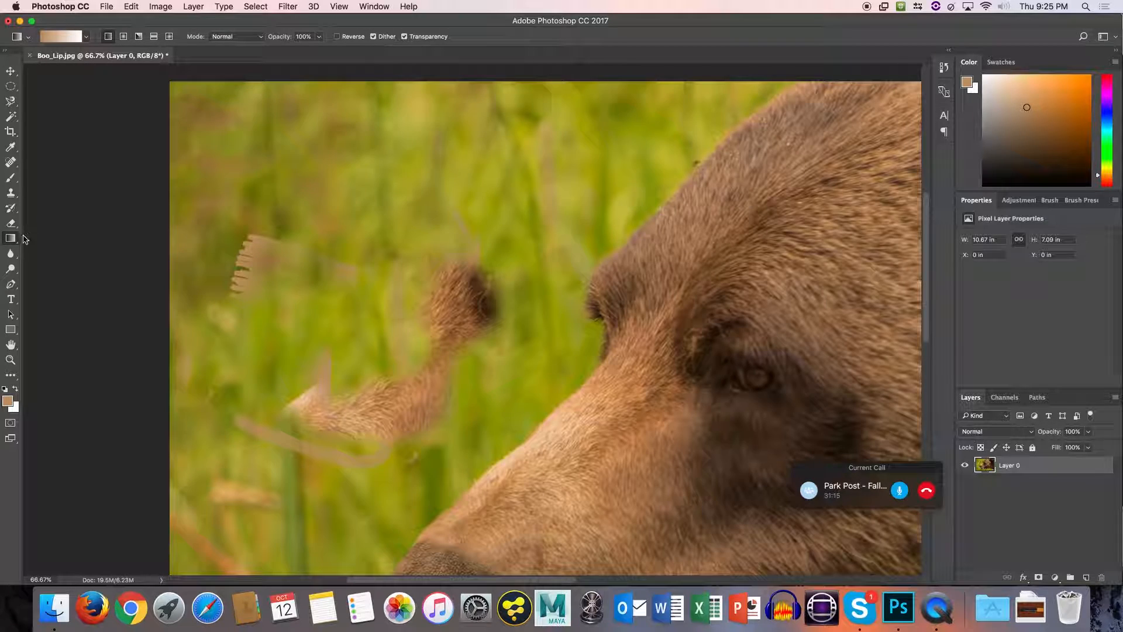
Fill the grass above the bear's snout with the tan foreground color using the Paint Bucket at tolerance 100, and undo the fill.
right_click(14, 243)
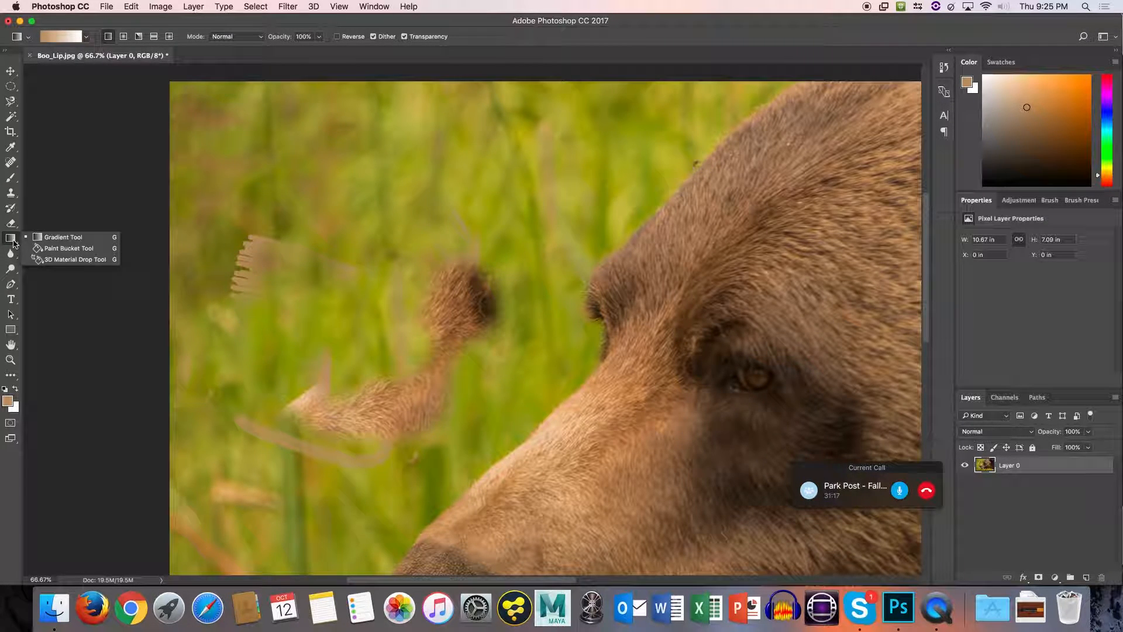
left_click(54, 248)
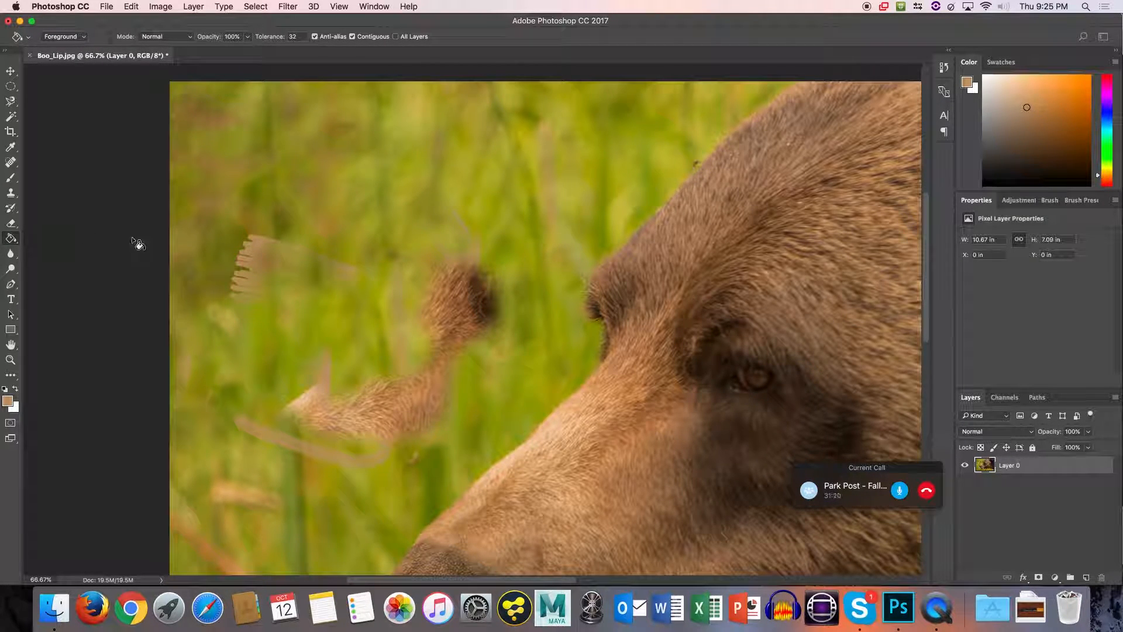
key("super+minus")
key("super+minus")
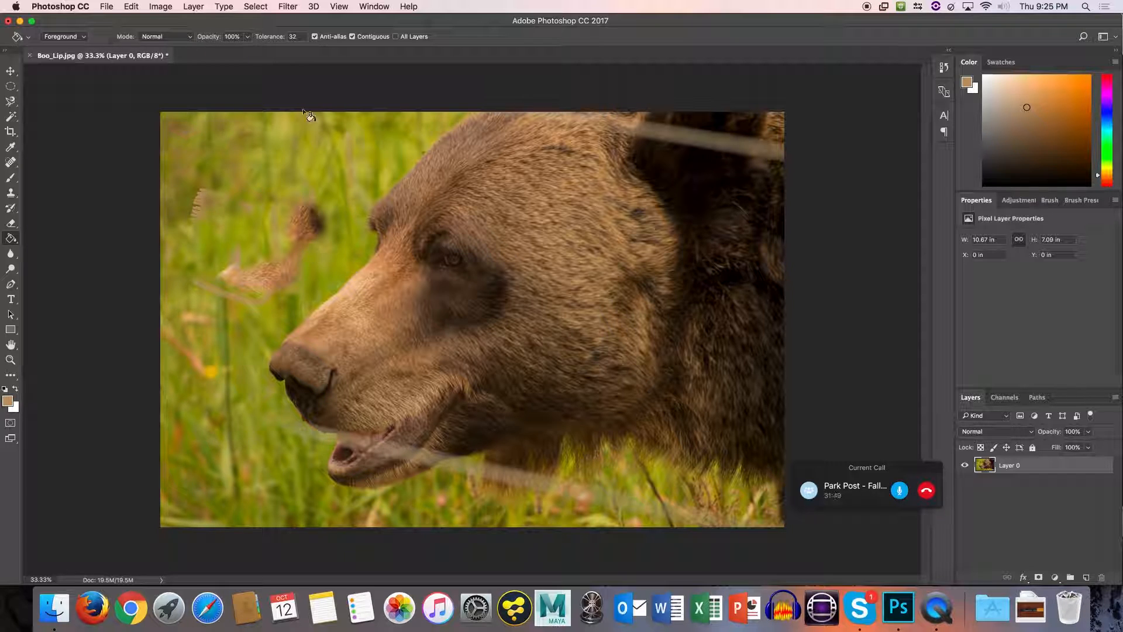
left_click(292, 37)
type("100")
left_click(292, 147)
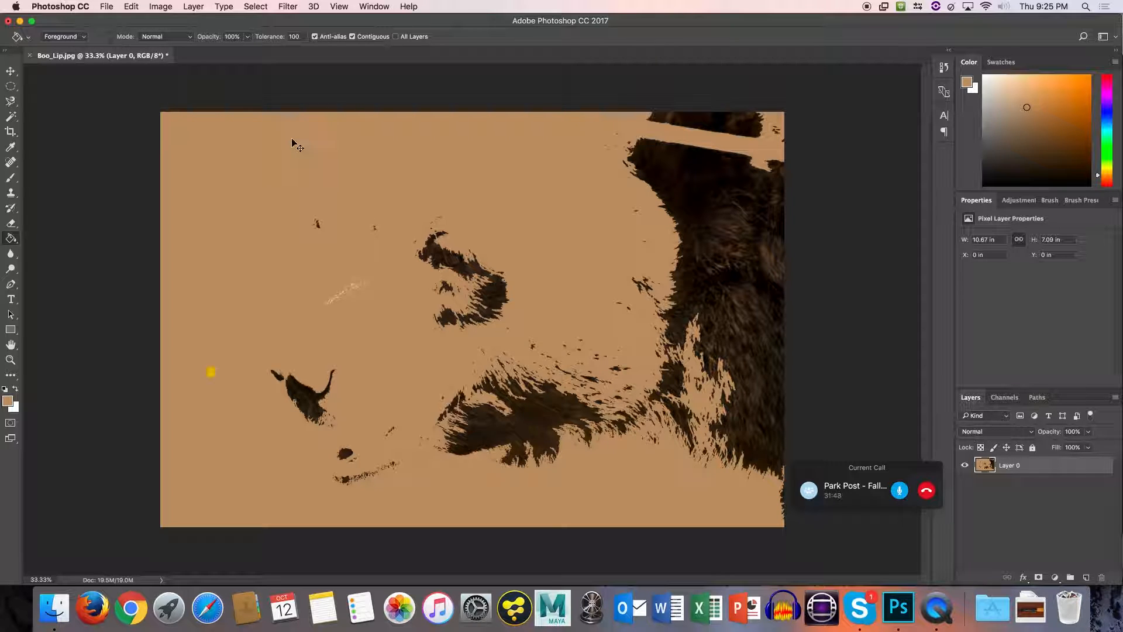
key("super+z")
Set the Paint Bucket tolerance to 20 and fill a small patch of grass near the photo's upper edge with tan.
left_click(305, 37)
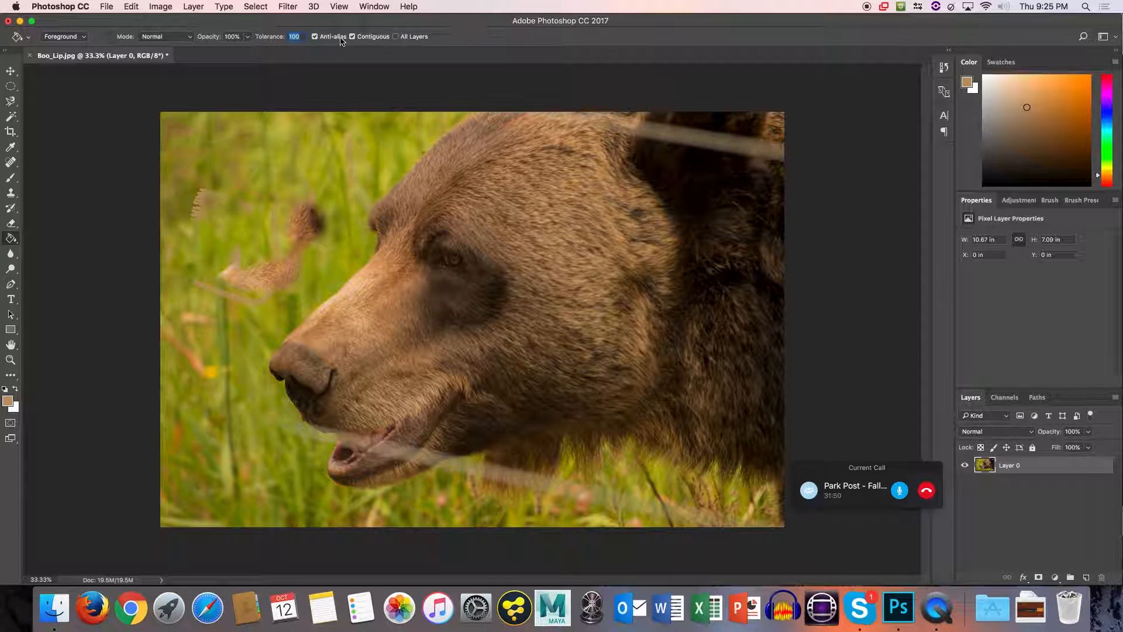
type("20")
left_click(280, 150)
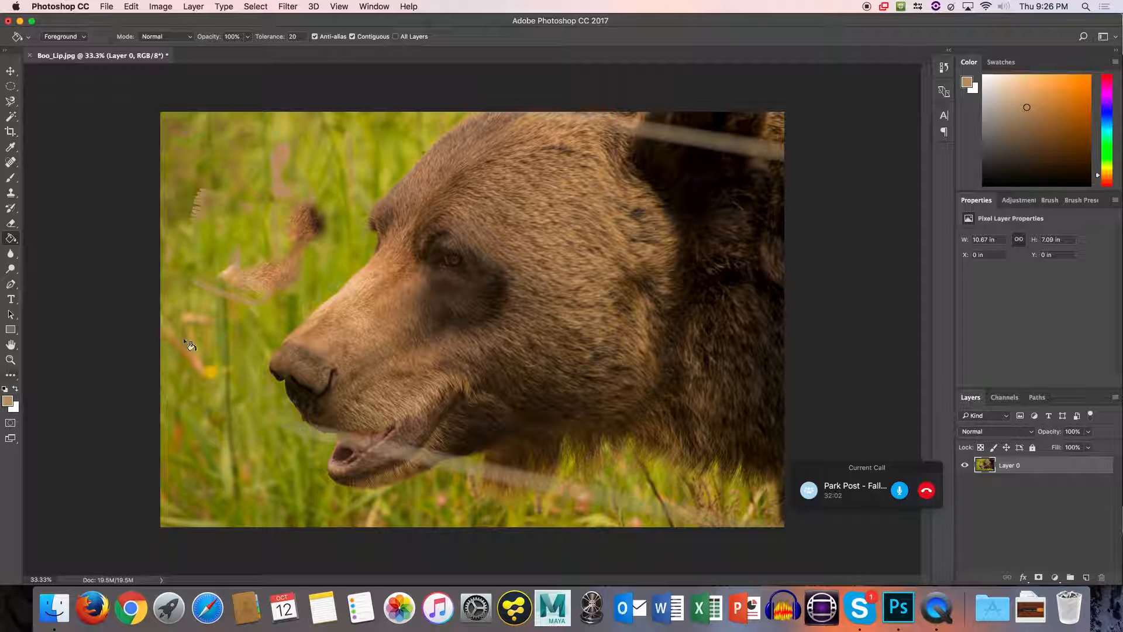
Draw a slightly tilted tan-to-white linear gradient from the grass area to the bear's face with the Gradient tool.
right_click(11, 239)
left_click(53, 239)
left_click_drag(260, 225, 468, 248)
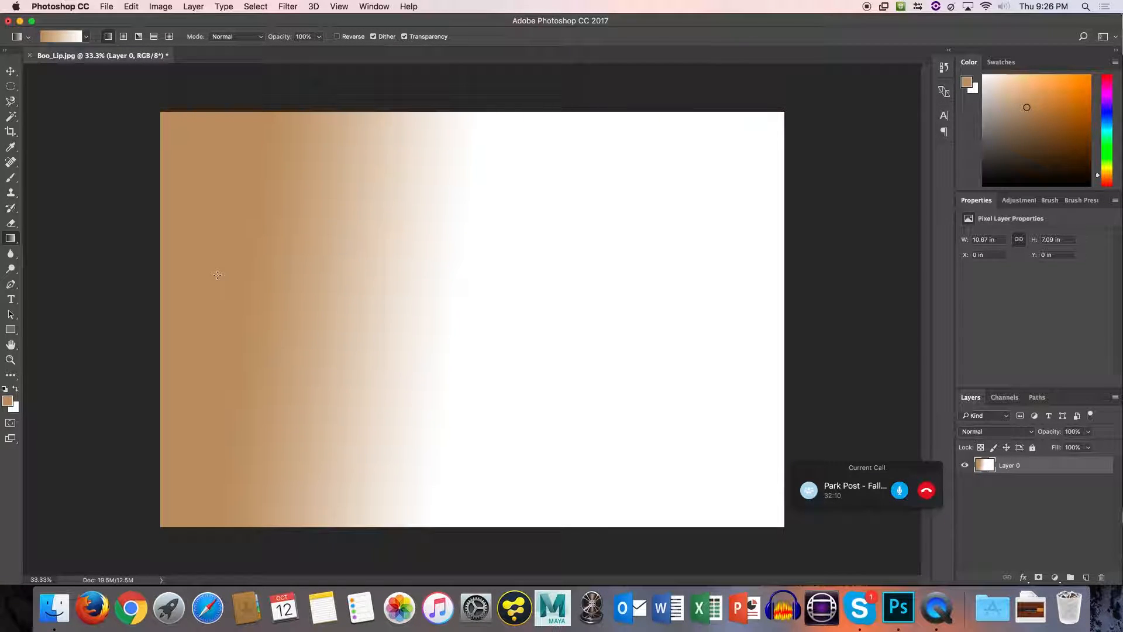
Draw a linear gradient from a red foreground color to a tan background color across the canvas, and undo both gradients.
left_click(15, 390)
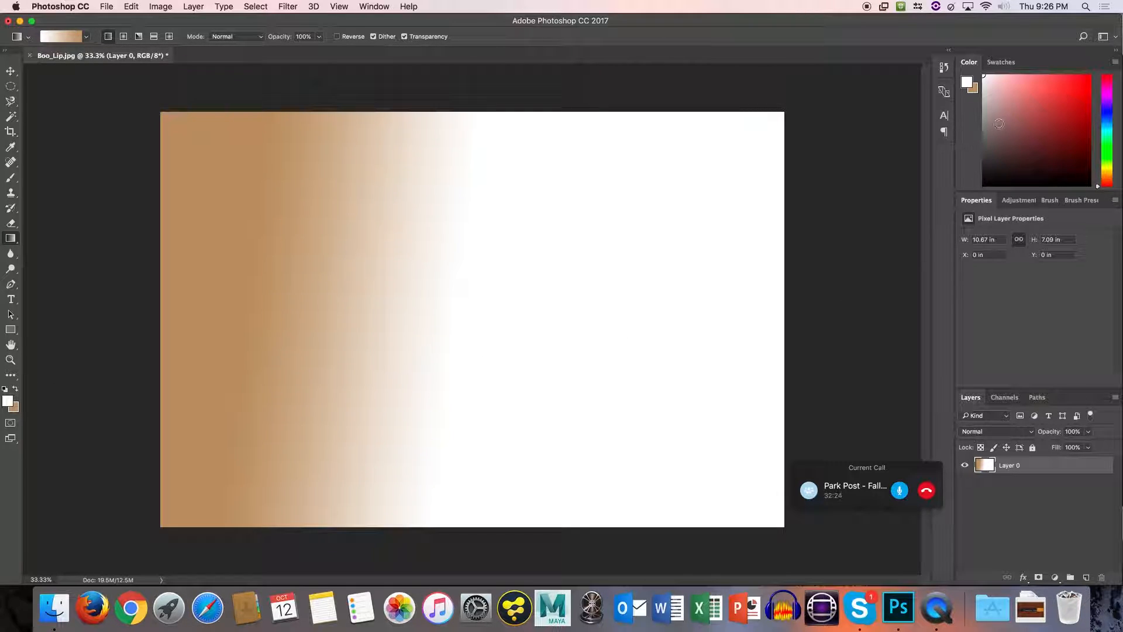
left_click_drag(1009, 117, 1049, 100)
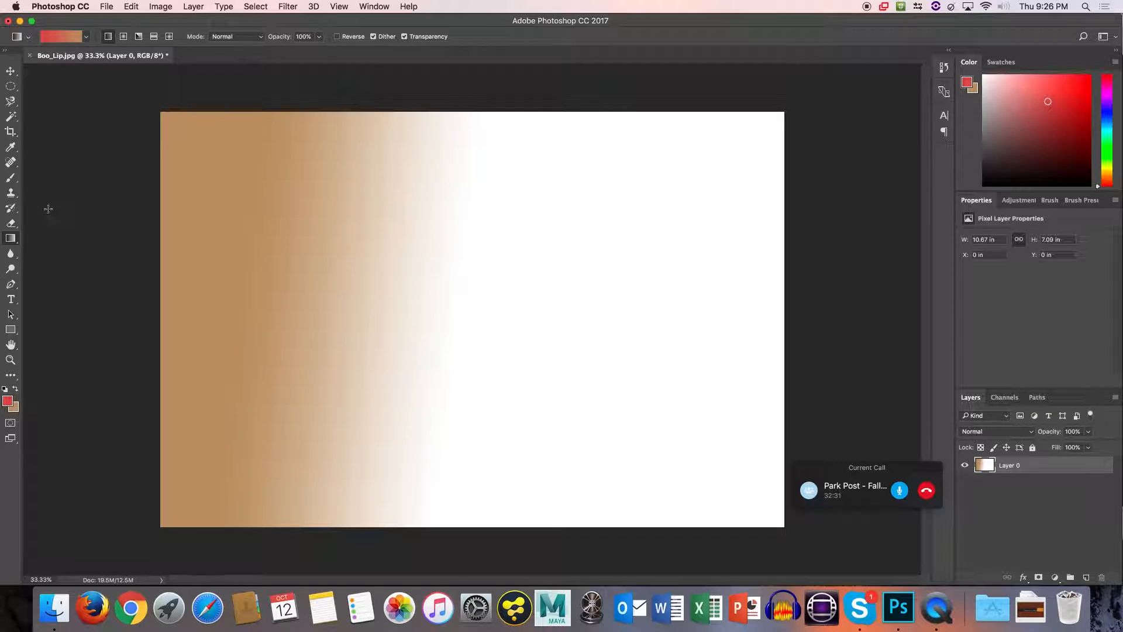
left_click_drag(240, 250, 449, 280)
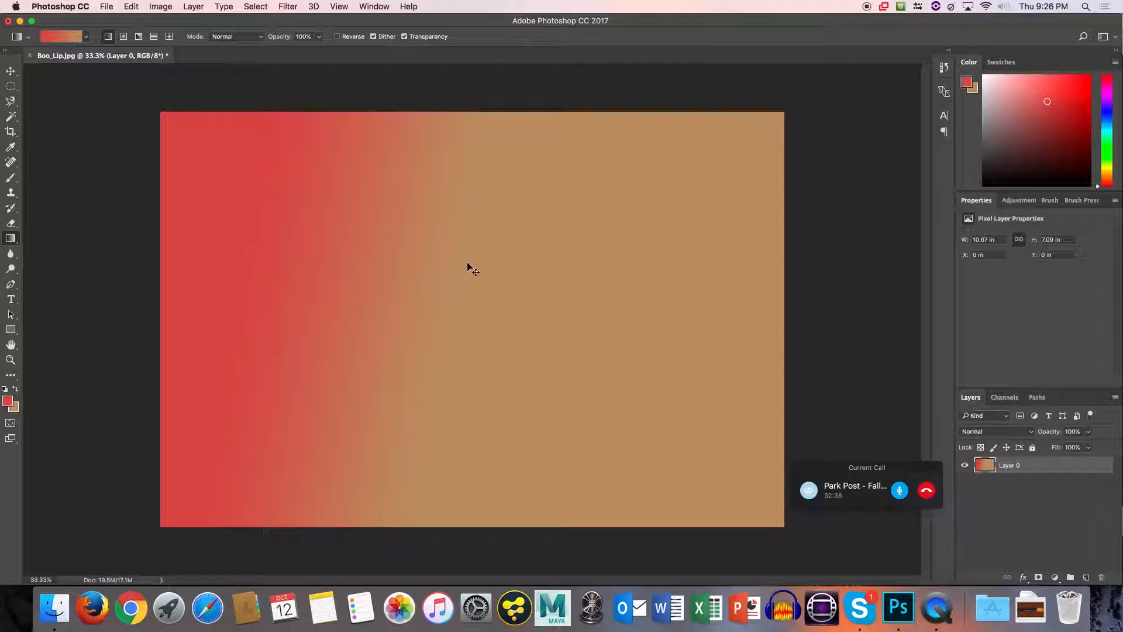
key("alt+super+z")
key("alt+super+z")
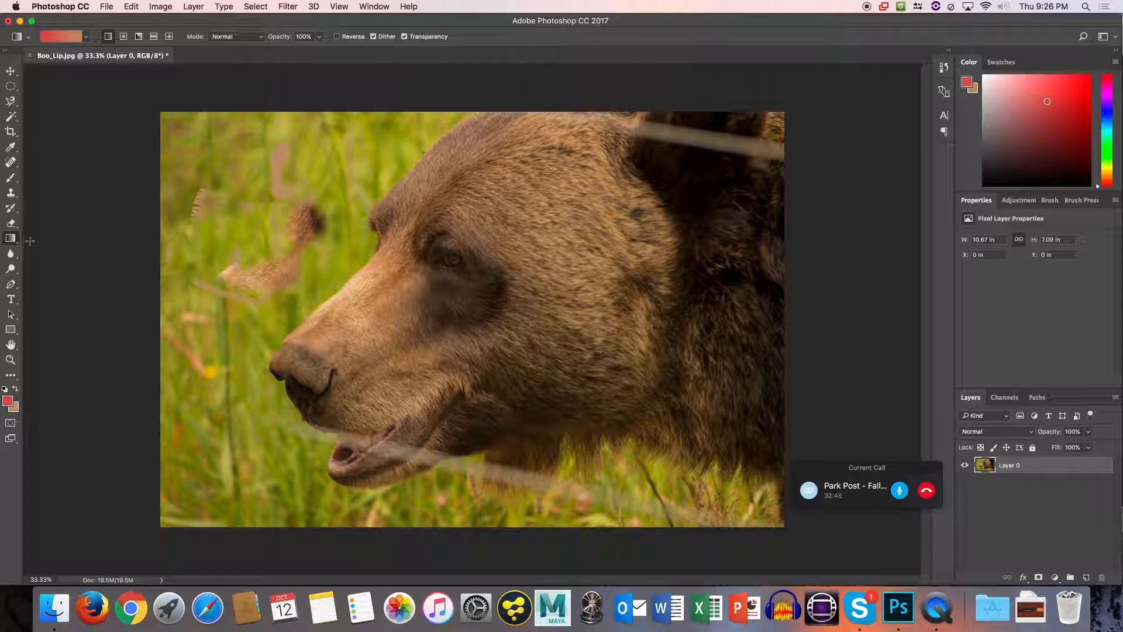
Look over the Pen, Type and shape tool groups, leaving the Rectangle tool active.
left_click(10, 285)
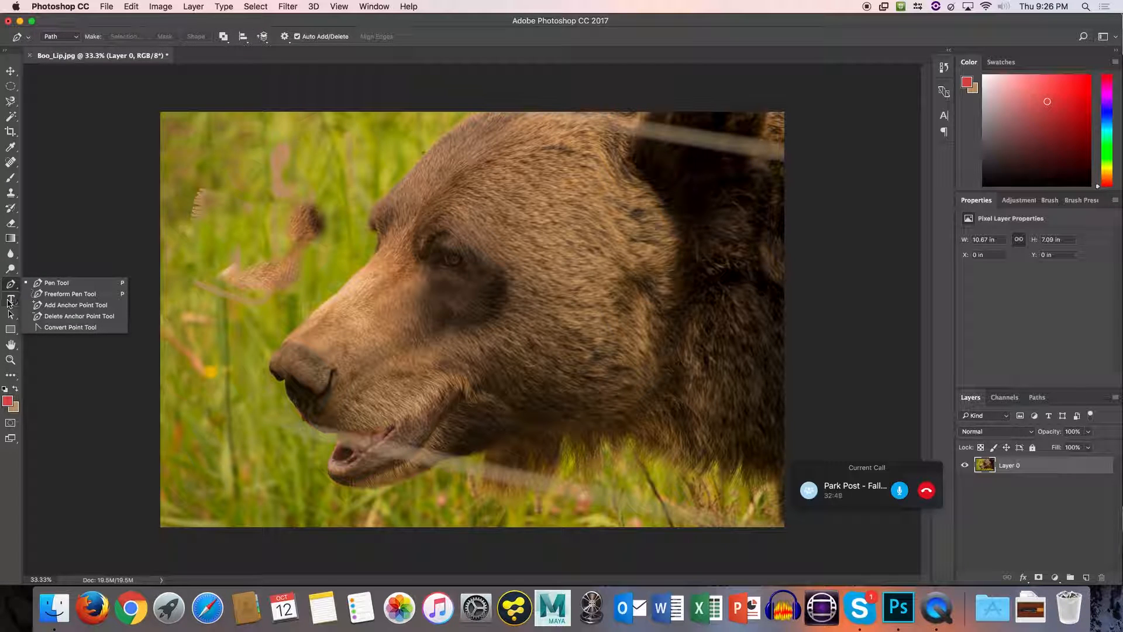
left_click(9, 300)
left_click(10, 330)
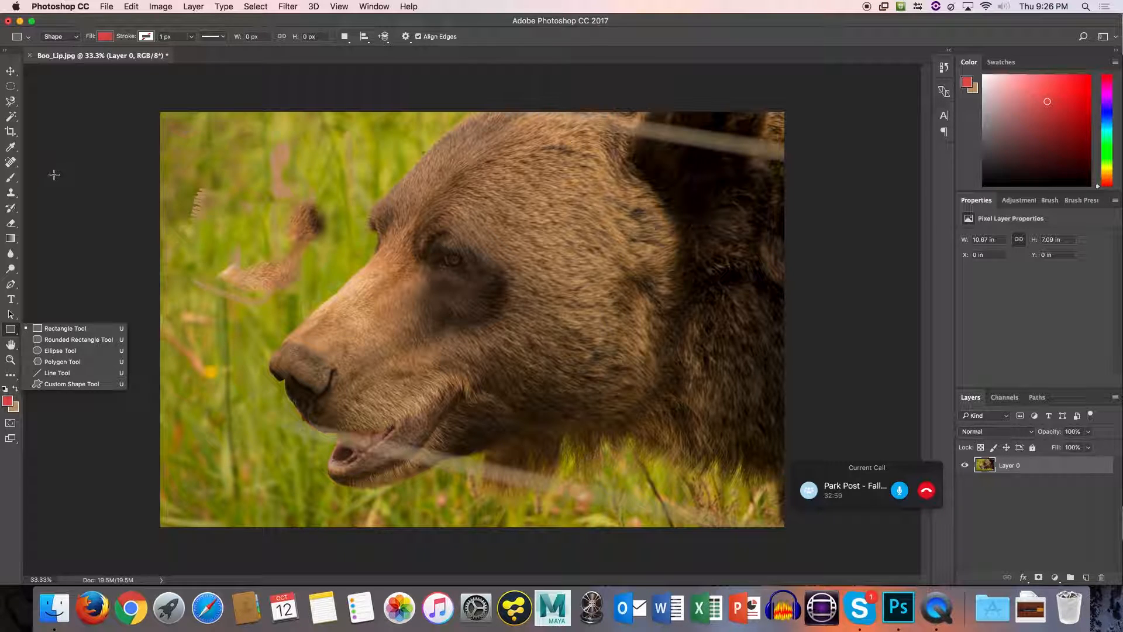
left_click(97, 111)
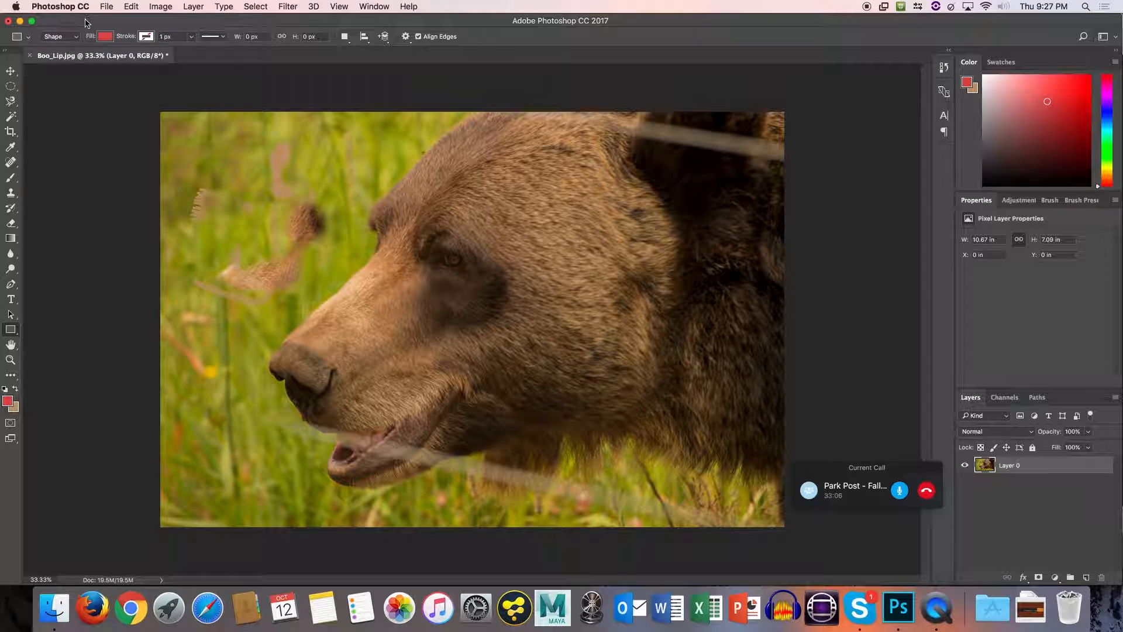
left_click(132, 5)
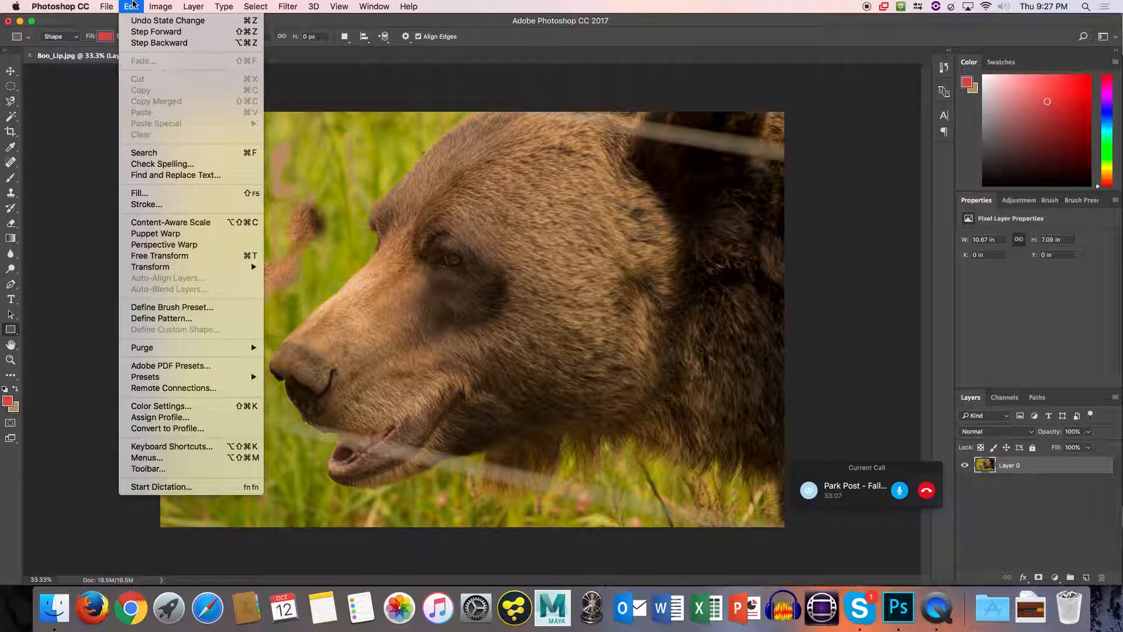
mouse_move(106, 5)
mouse_move(179, 265)
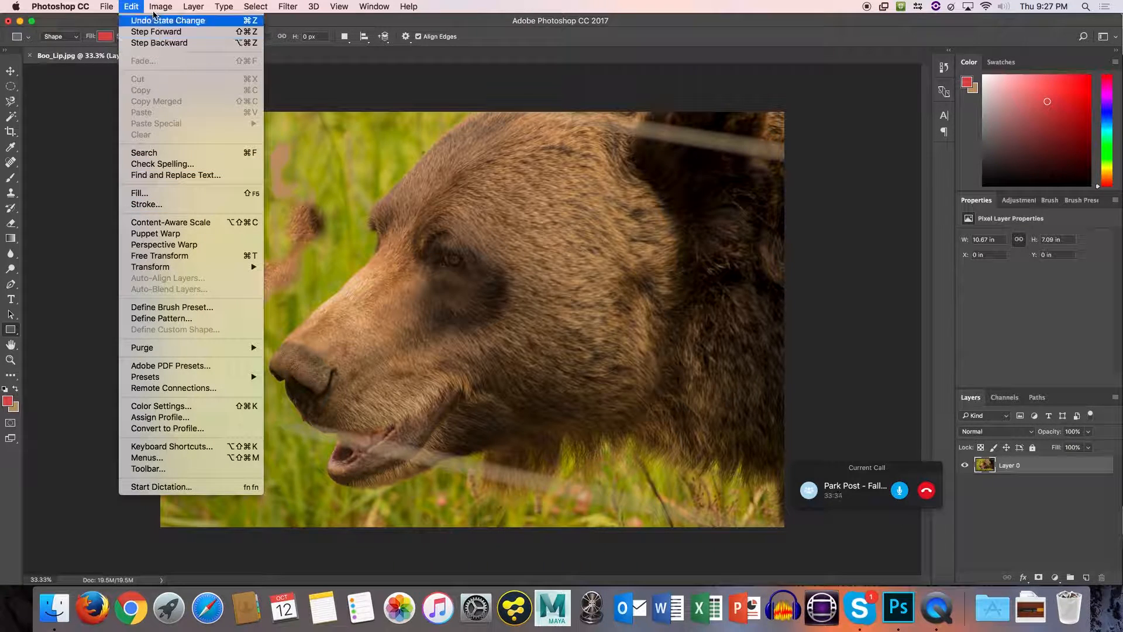
Try darkening and brightening the photo by bending the RGB curve in a Curves adjustment, and cancel it.
mouse_move(158, 8)
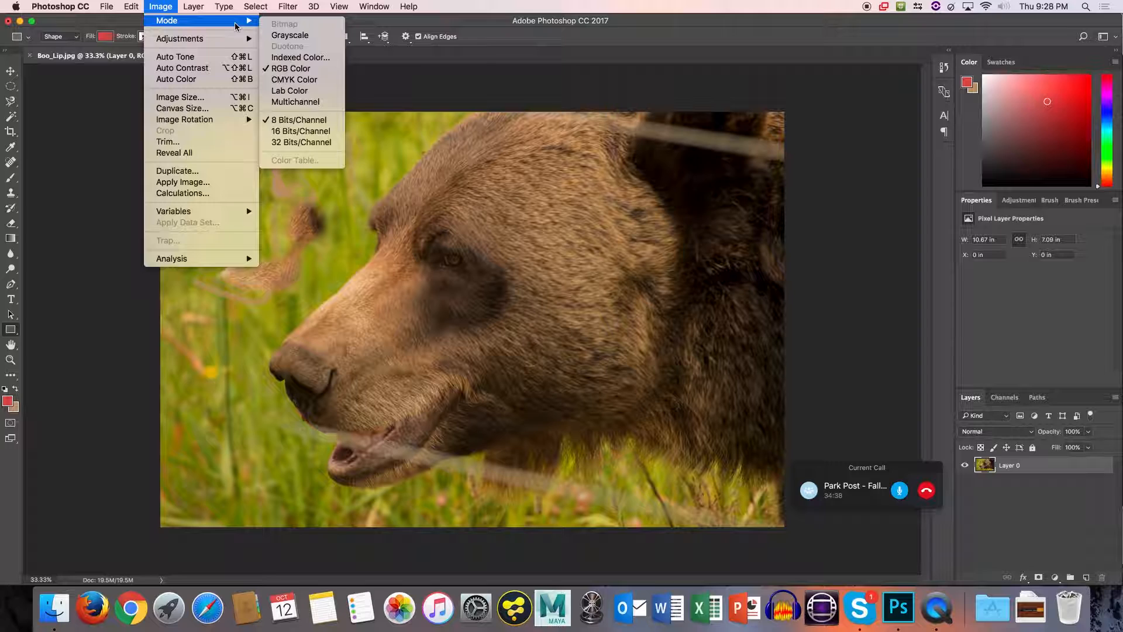
mouse_move(226, 43)
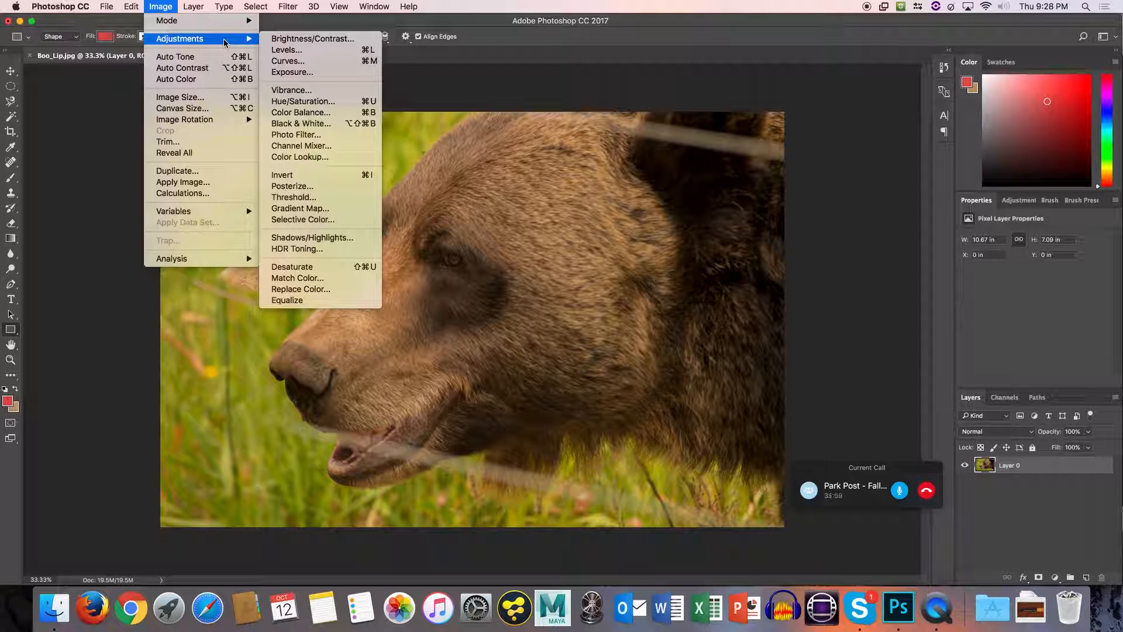
left_click(291, 61)
left_click_drag(436, 151, 662, 65)
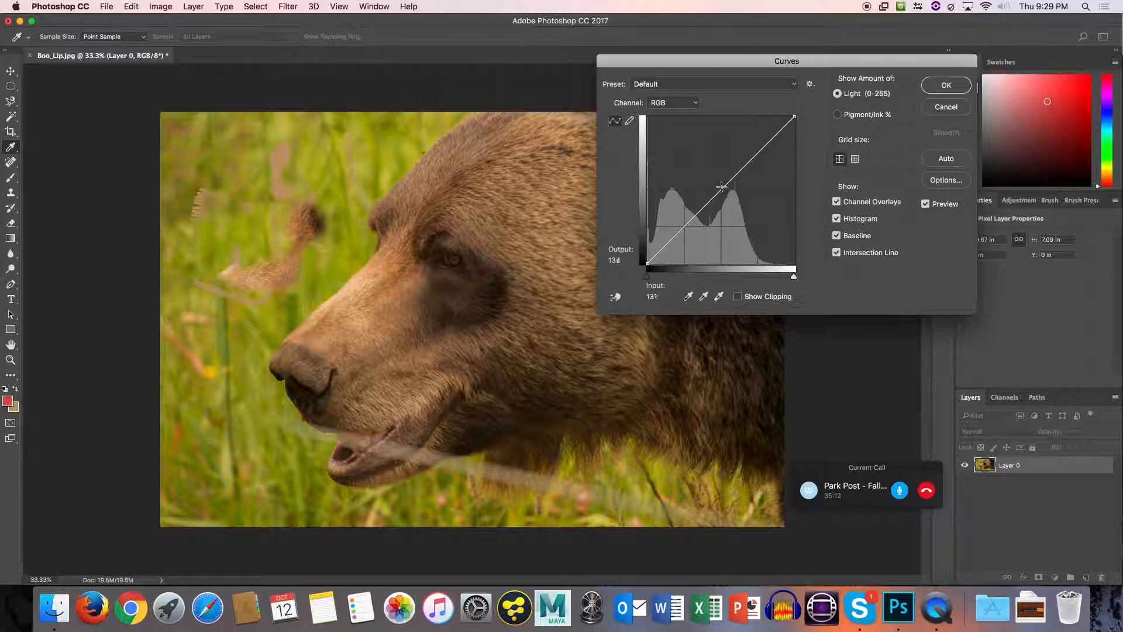
left_click(674, 103)
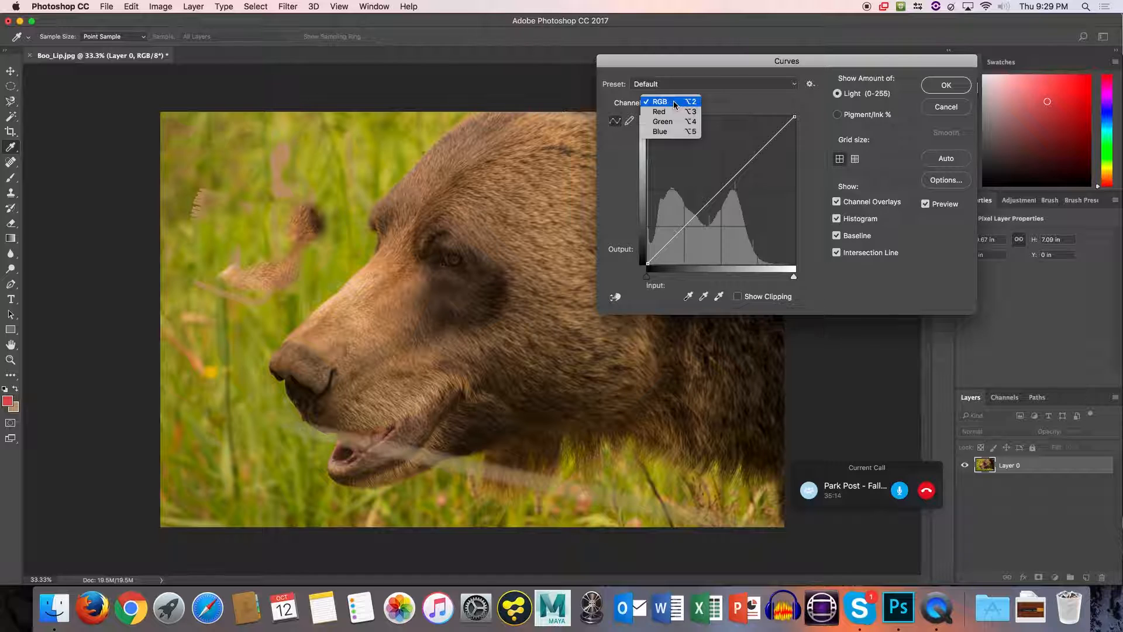
left_click(674, 103)
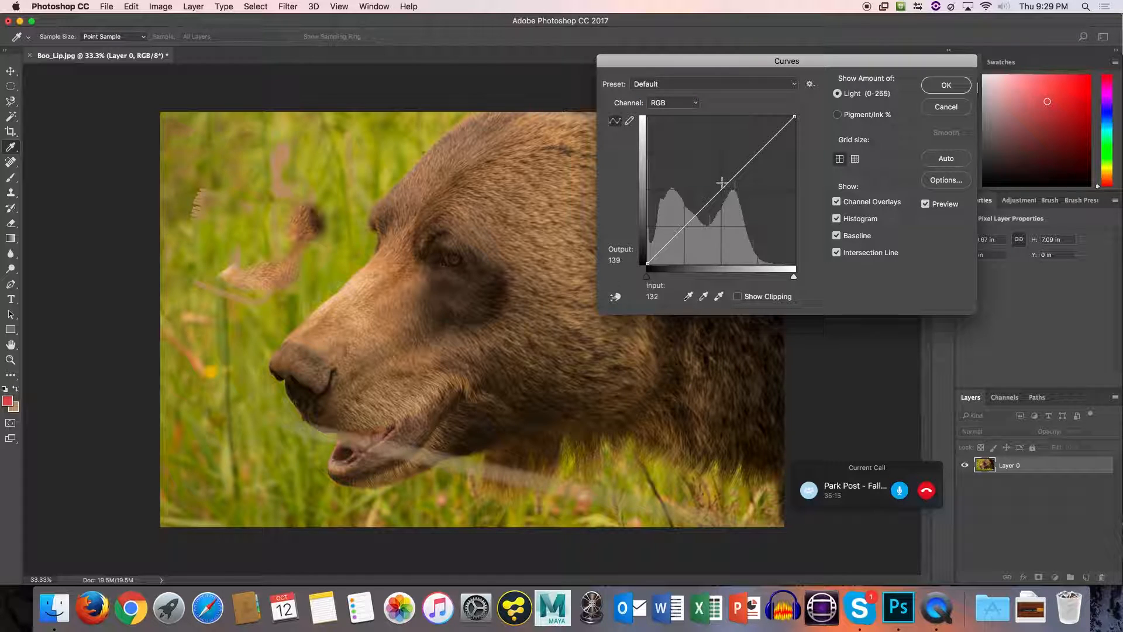
left_click_drag(724, 183, 740, 222)
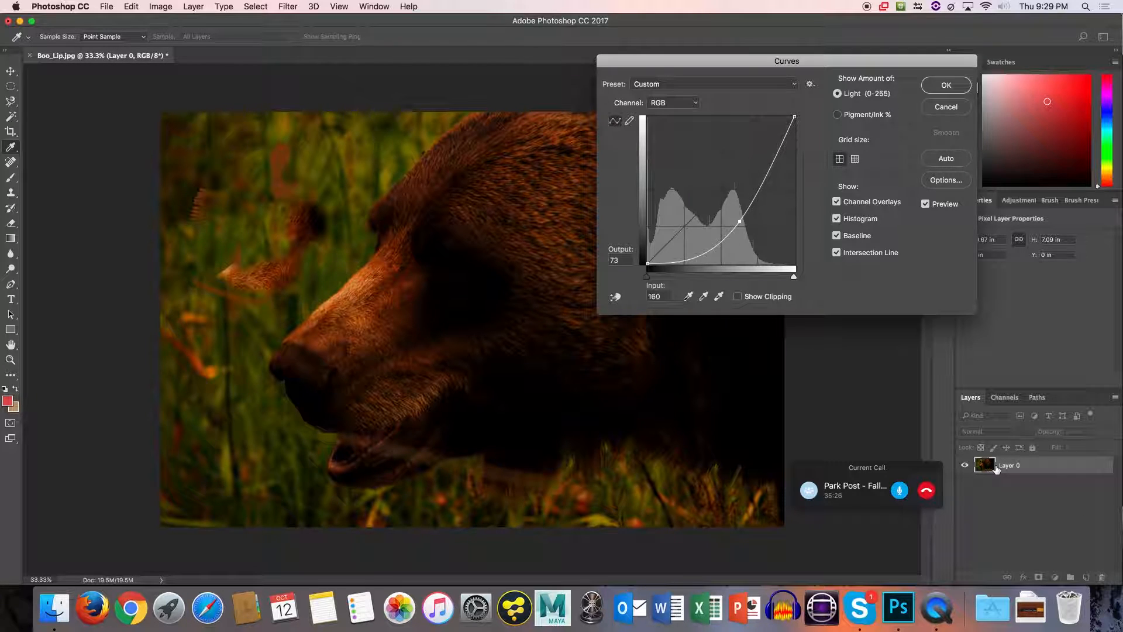
left_click_drag(740, 221, 692, 162)
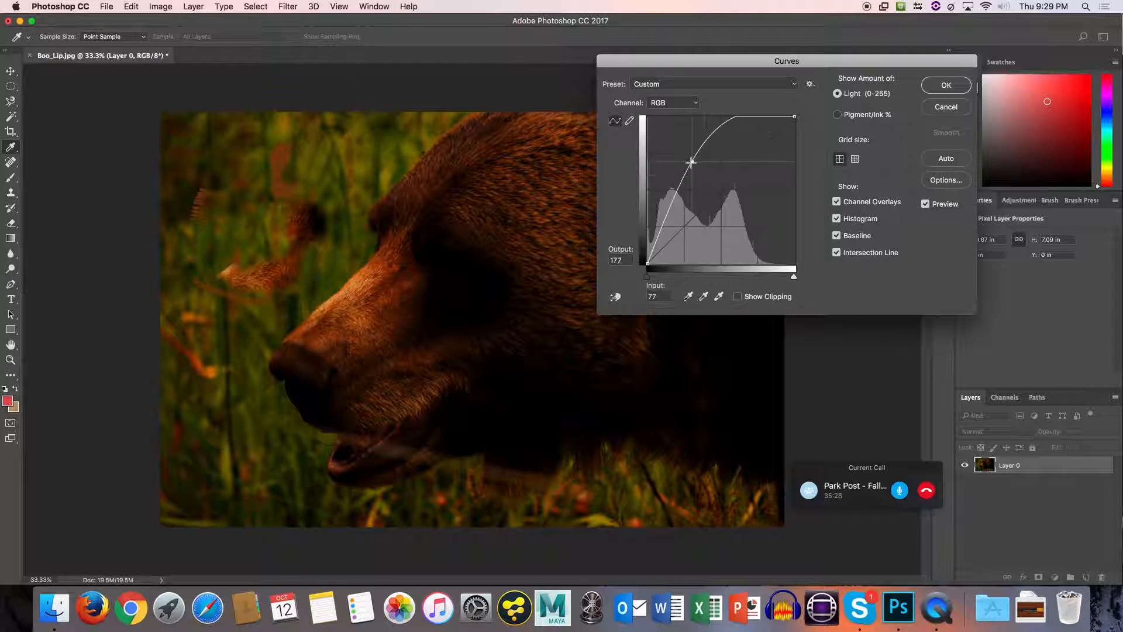
left_click(946, 107)
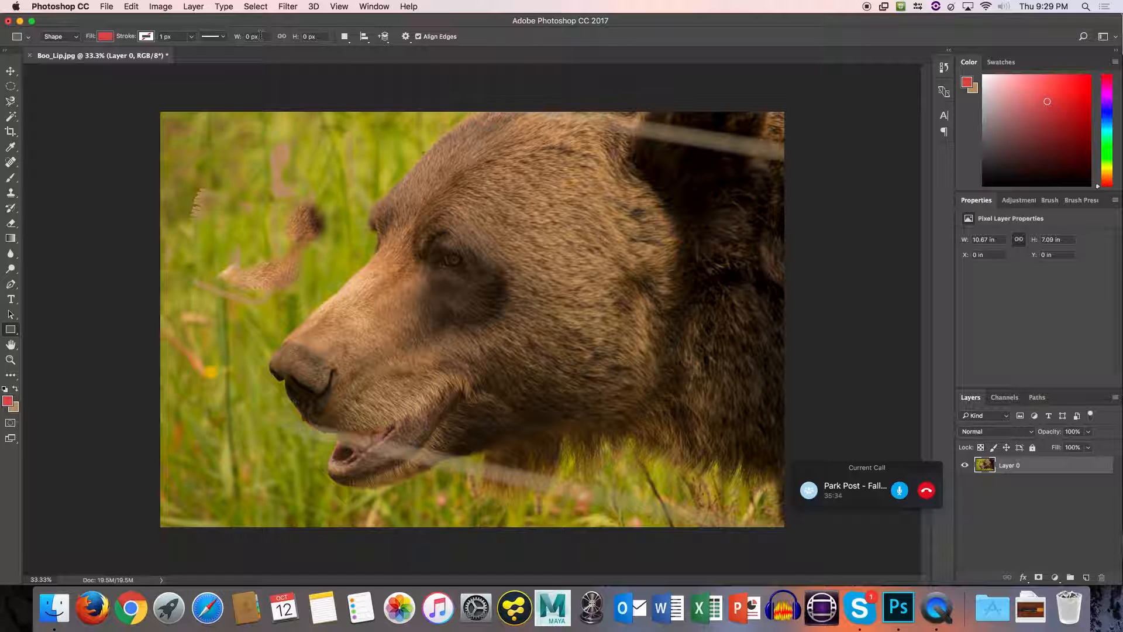
Reduce the image width proportionally to 8.667 inches in the Image Size settings.
left_click(173, 6)
mouse_move(174, 38)
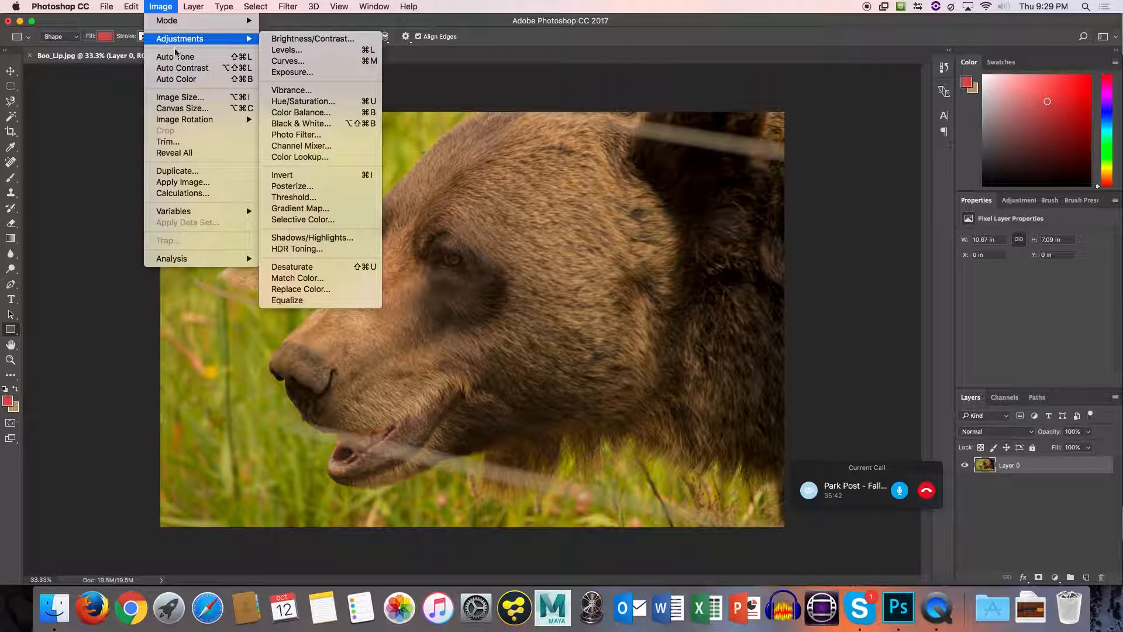
left_click(178, 97)
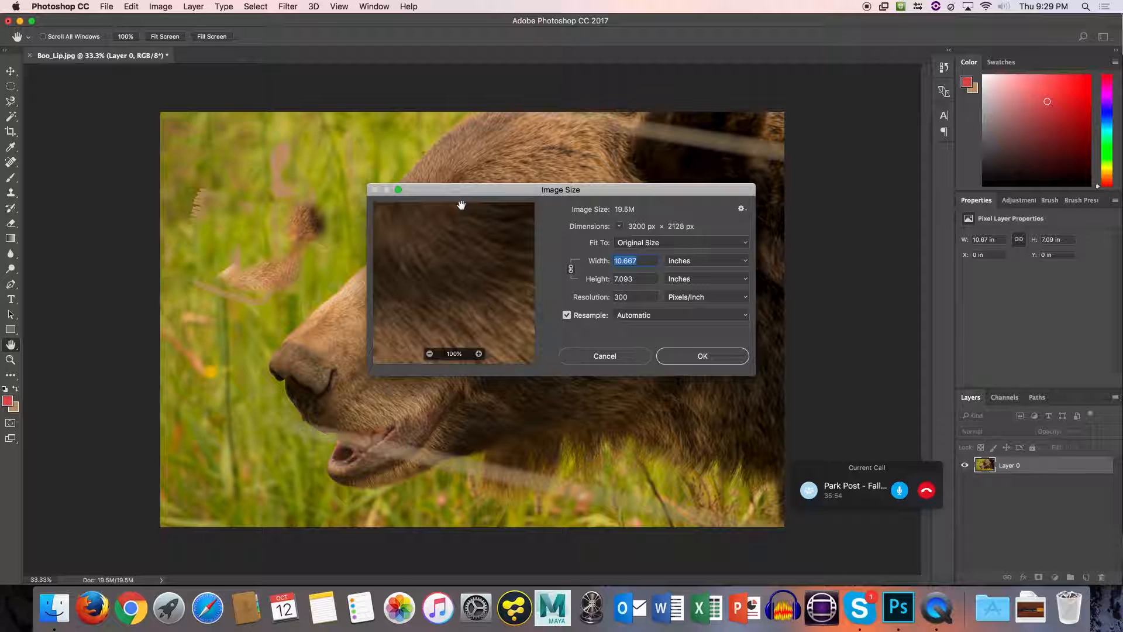
key("Down")
key("Down")
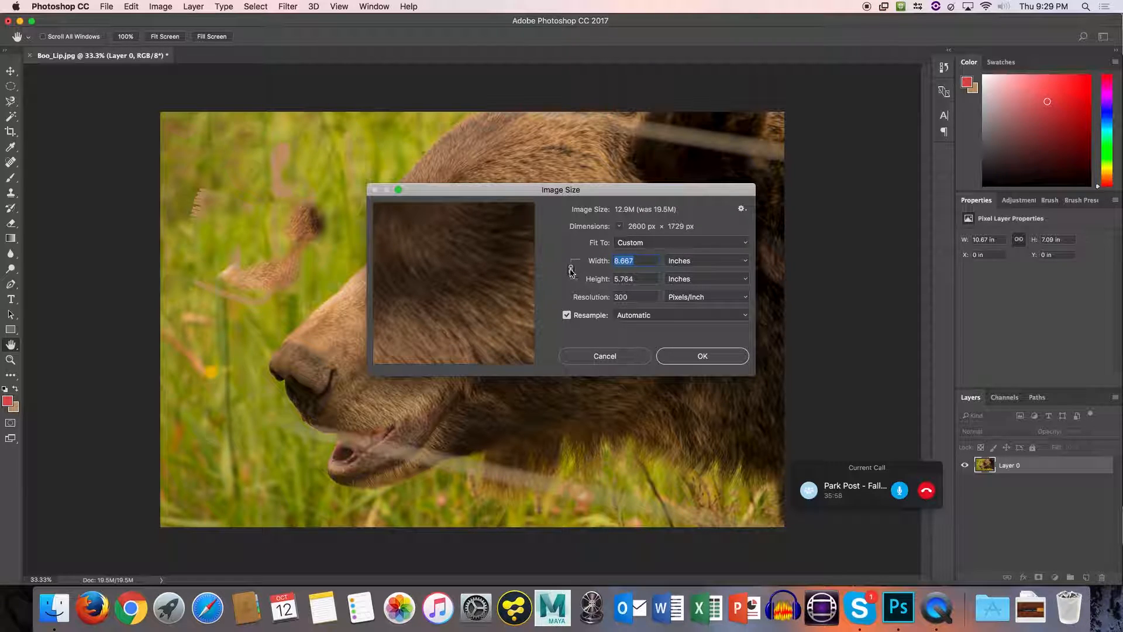
Unlink the proportions, apply a squeezed image size of about 2.67 by 5.76 inches, and undo the resize.
key("Down")
key("Down")
key("Down")
key("Down")
key("Down")
key("Down")
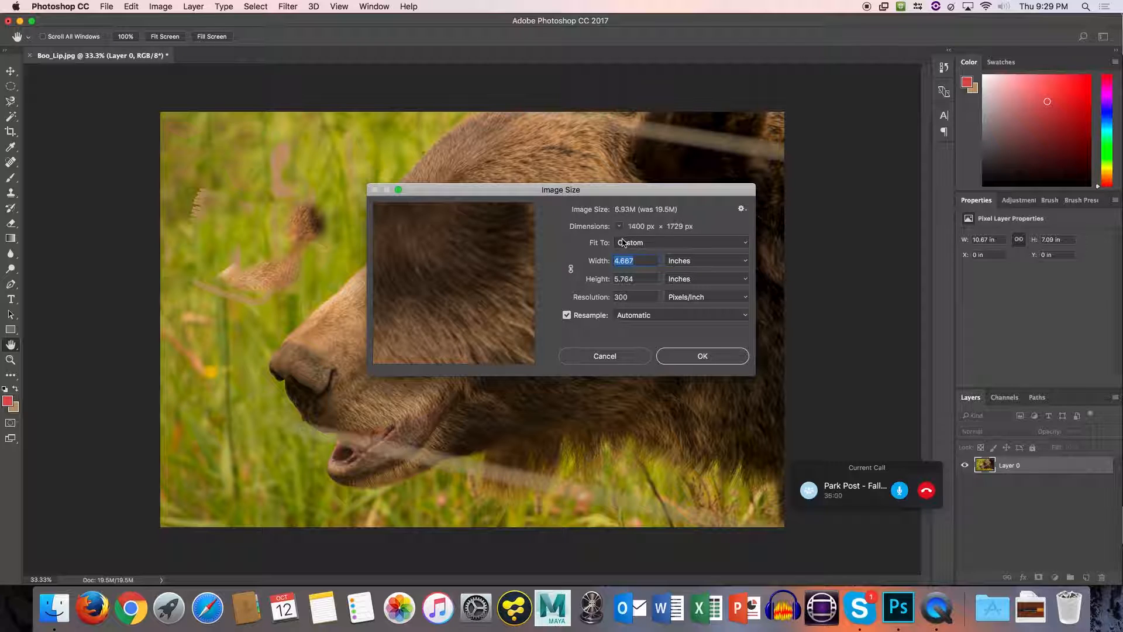
left_click(691, 357)
key("u")
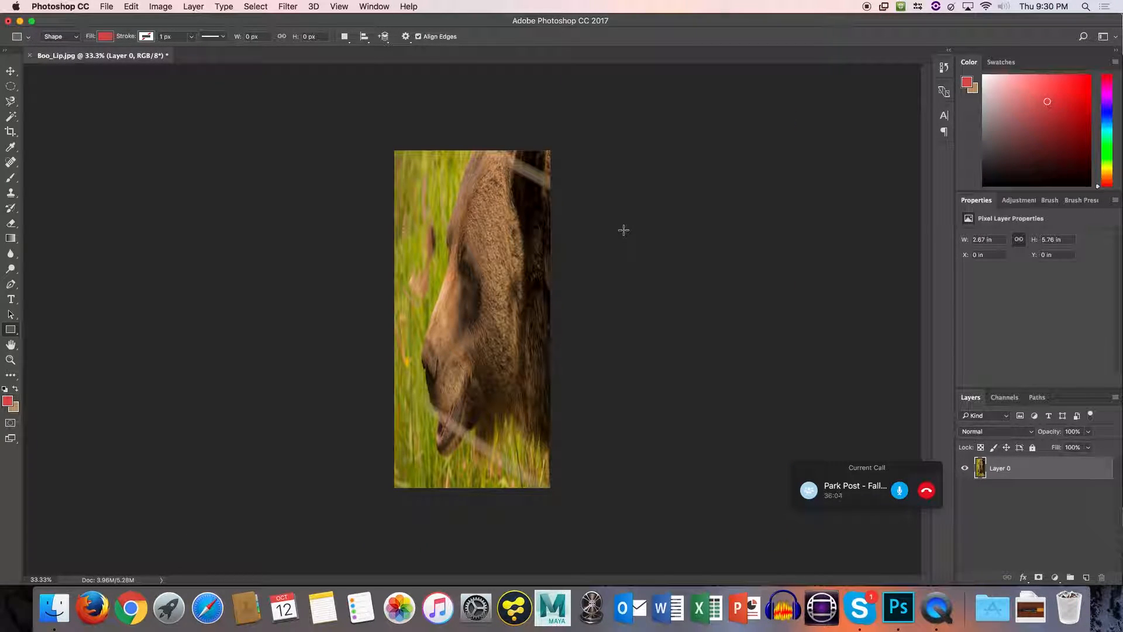
key("super+z")
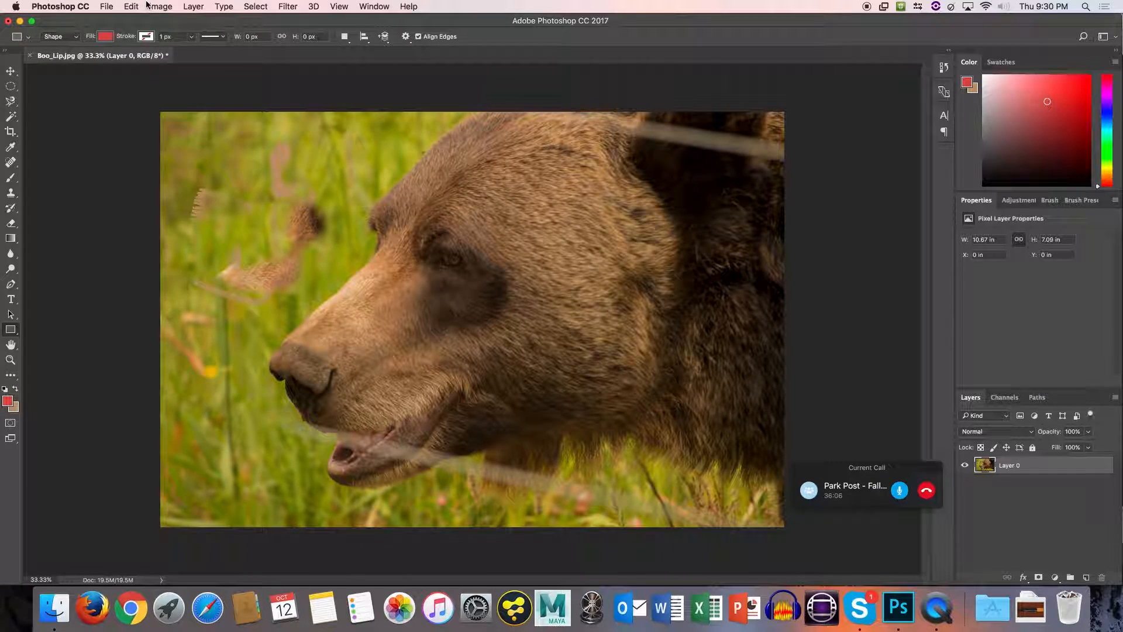
Enlarge the canvas to 16.667 by 12.093 inches around the centered photo.
left_click(148, 6)
left_click(189, 109)
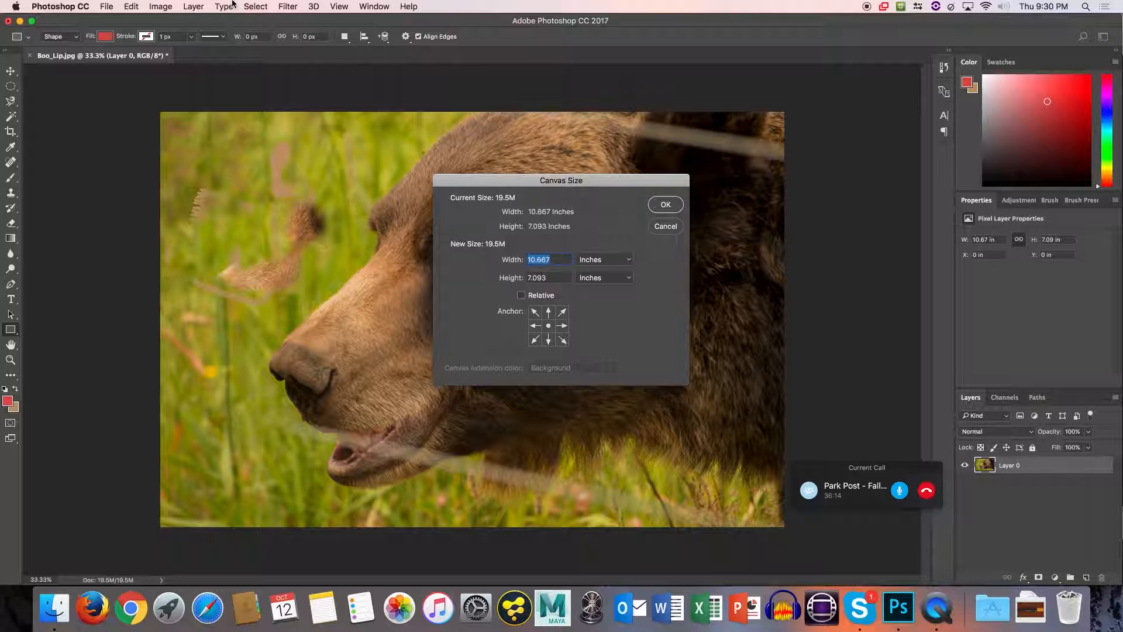
key("Up")
key("Up")
key("Up")
key("Up")
key("Up")
key("Up")
left_click(532, 278)
key("Up")
key("Return")
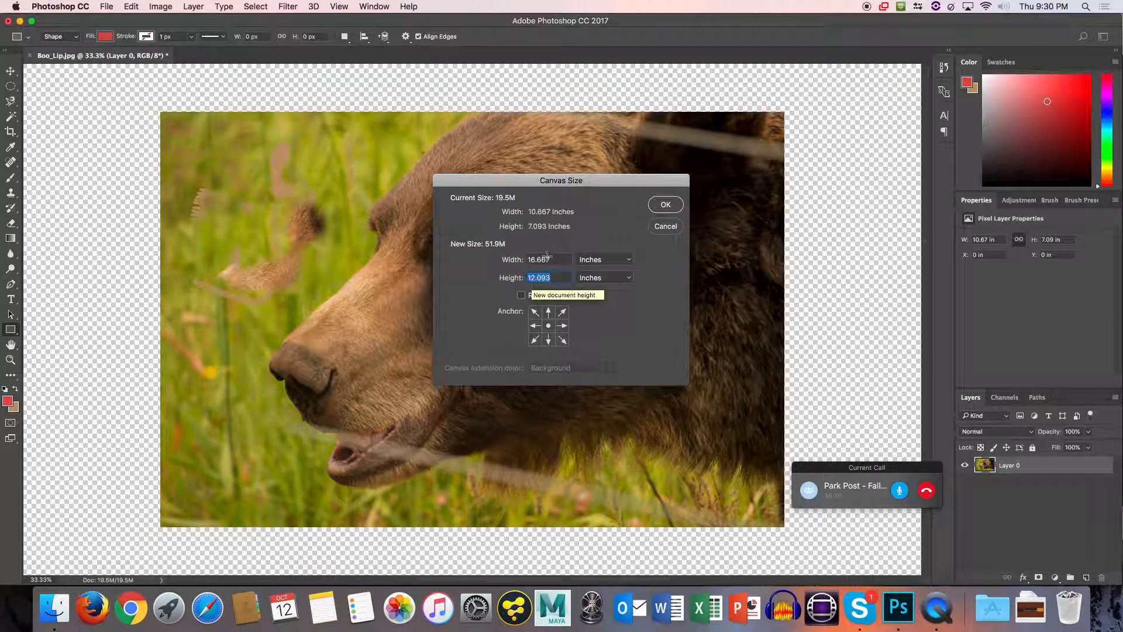
Undo the canvas enlargement around the bear photo.
key("super+minus")
key("super+minus")
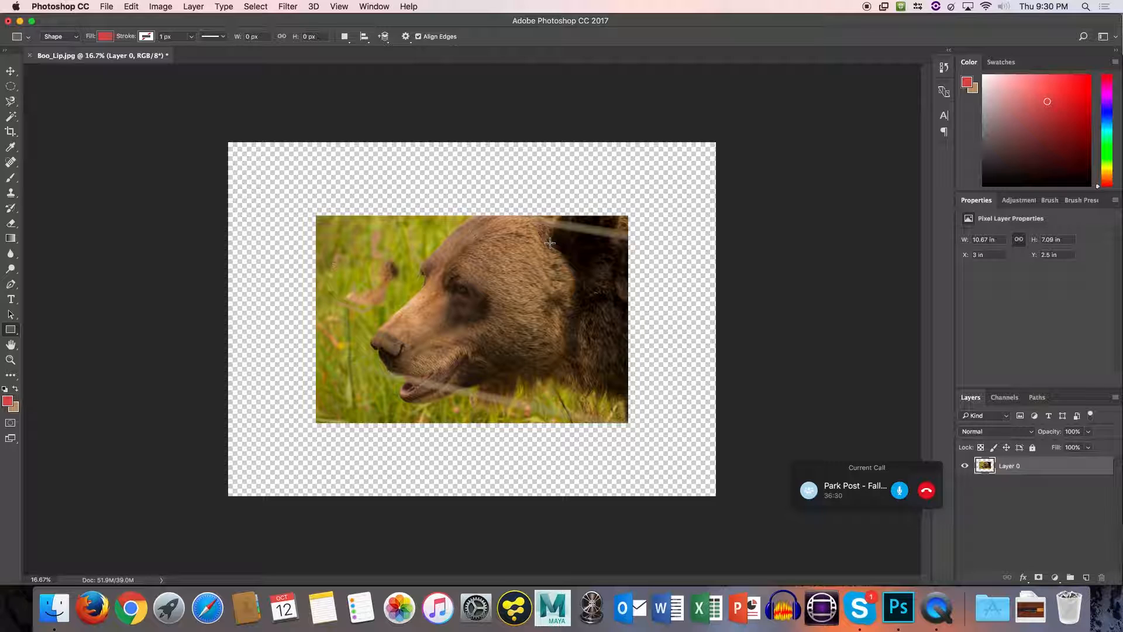
key("super+z")
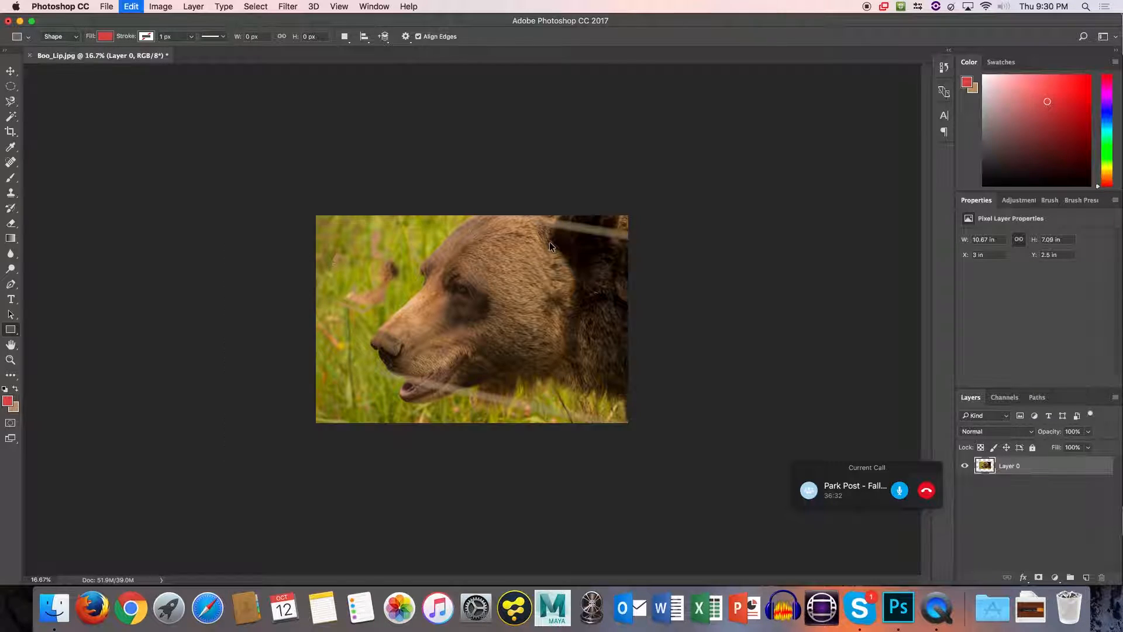
left_click(156, 7)
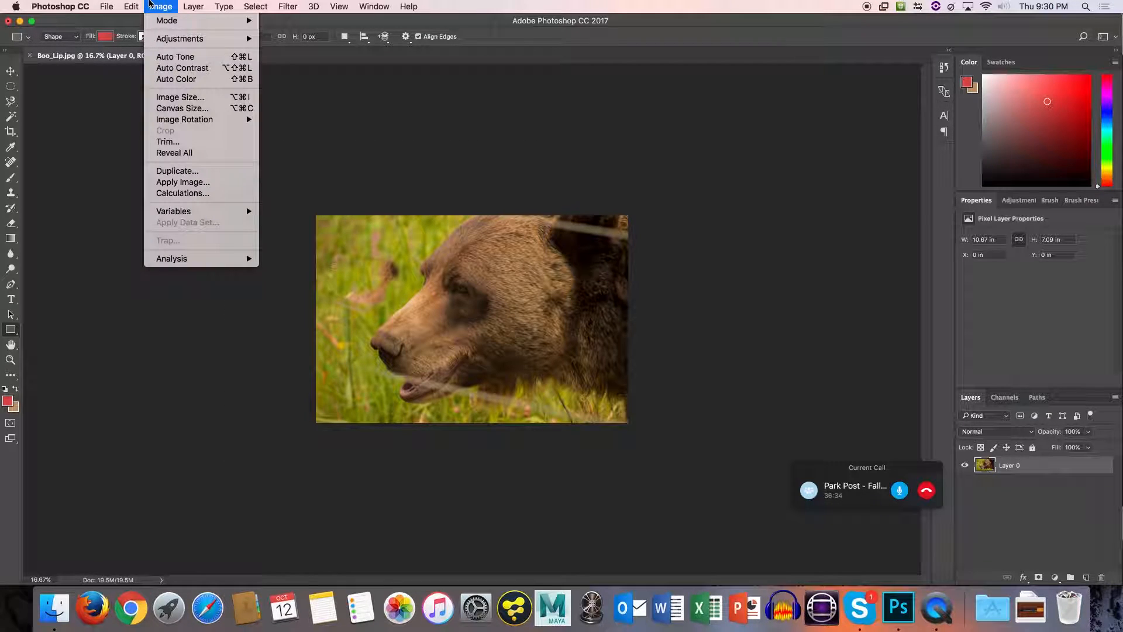
mouse_move(196, 4)
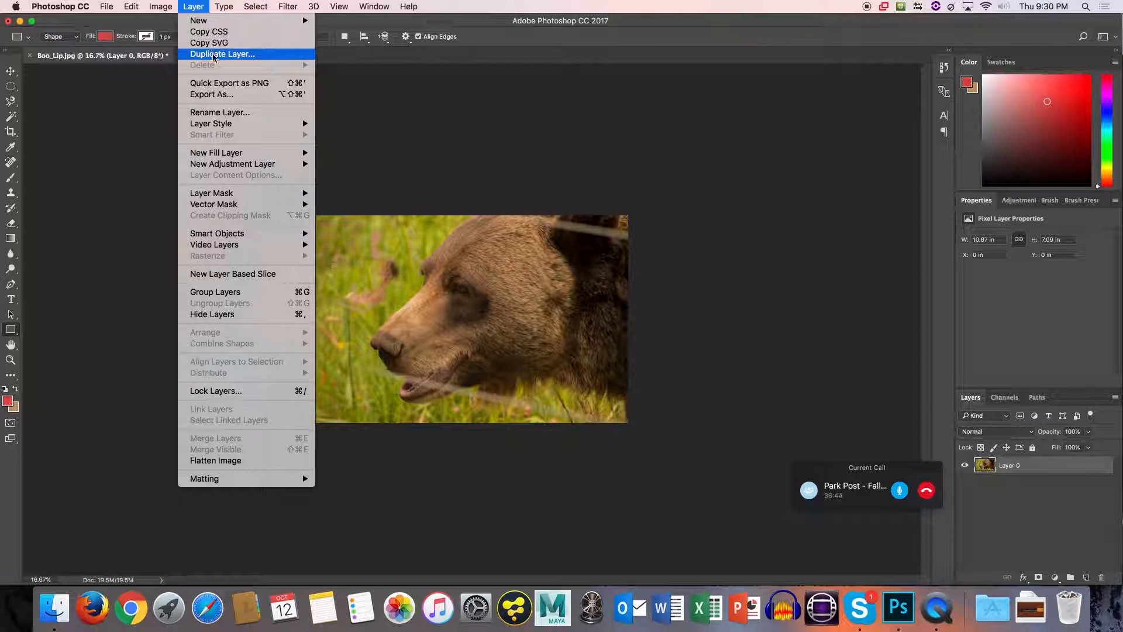
left_click(201, 4)
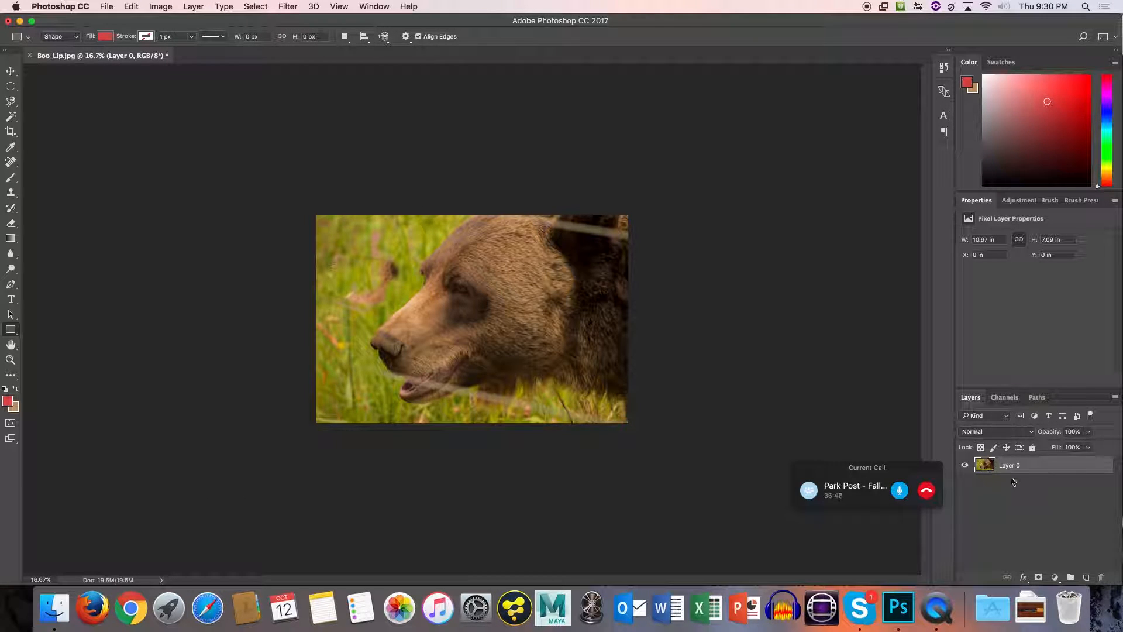
right_click(1006, 472)
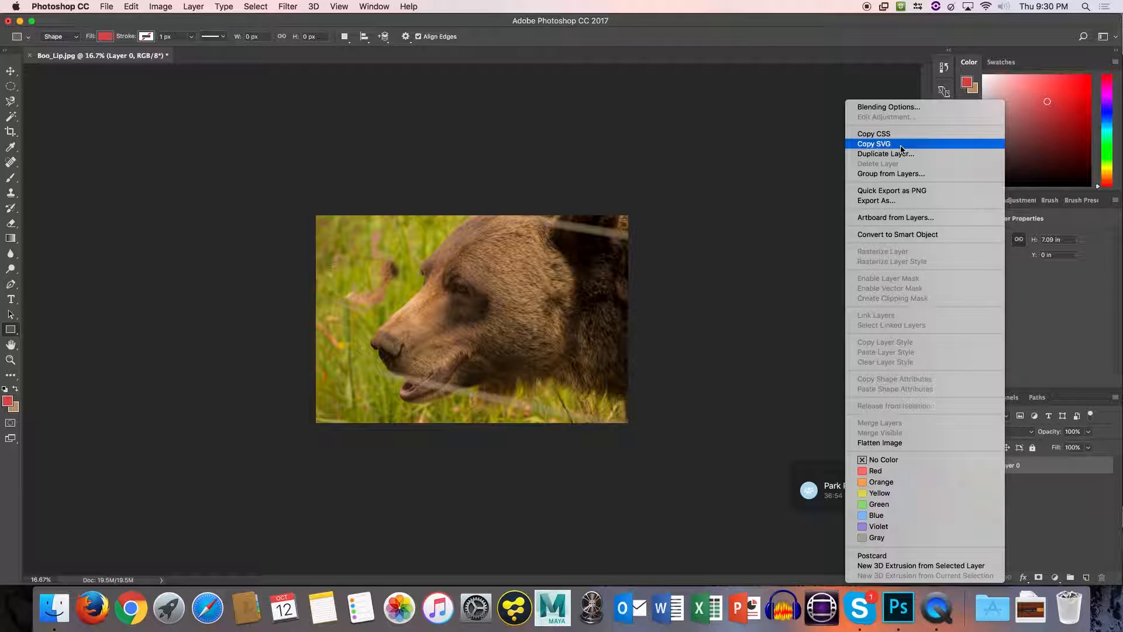
left_click(765, 153)
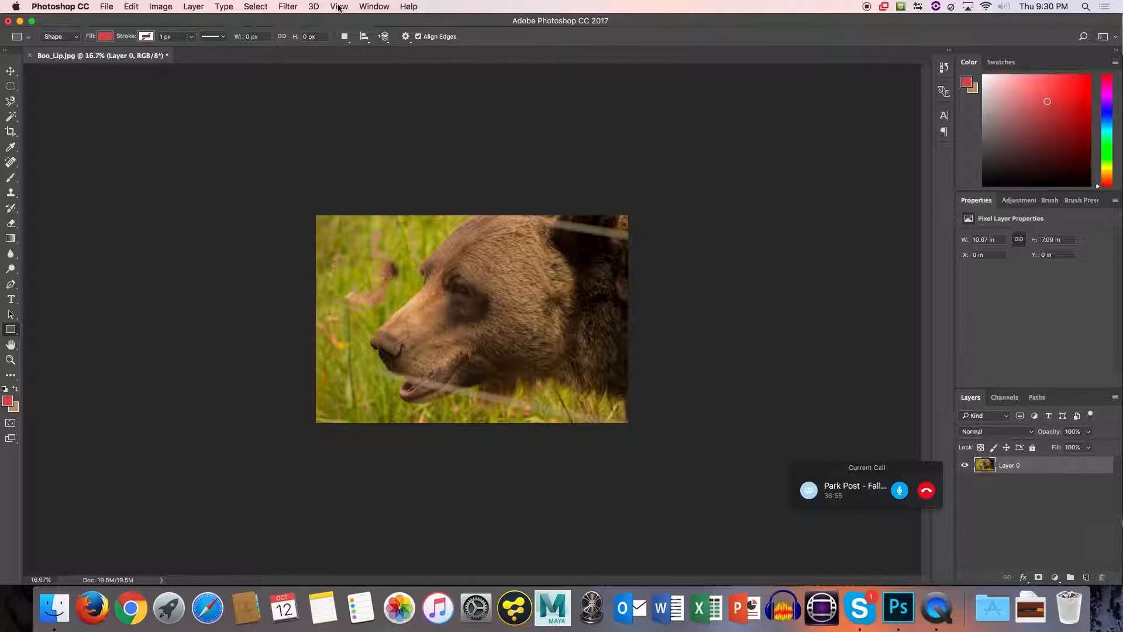
left_click(196, 6)
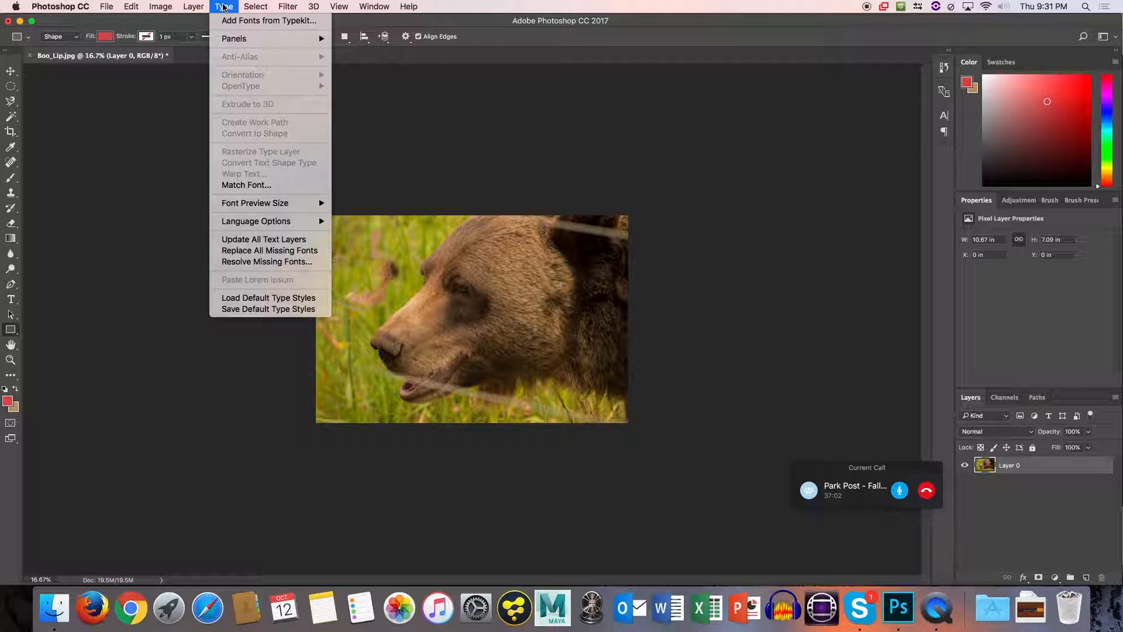
Try a Gaussian Blur with a radius of 113.9 pixels on the bear photo, and cancel it.
mouse_move(250, 5)
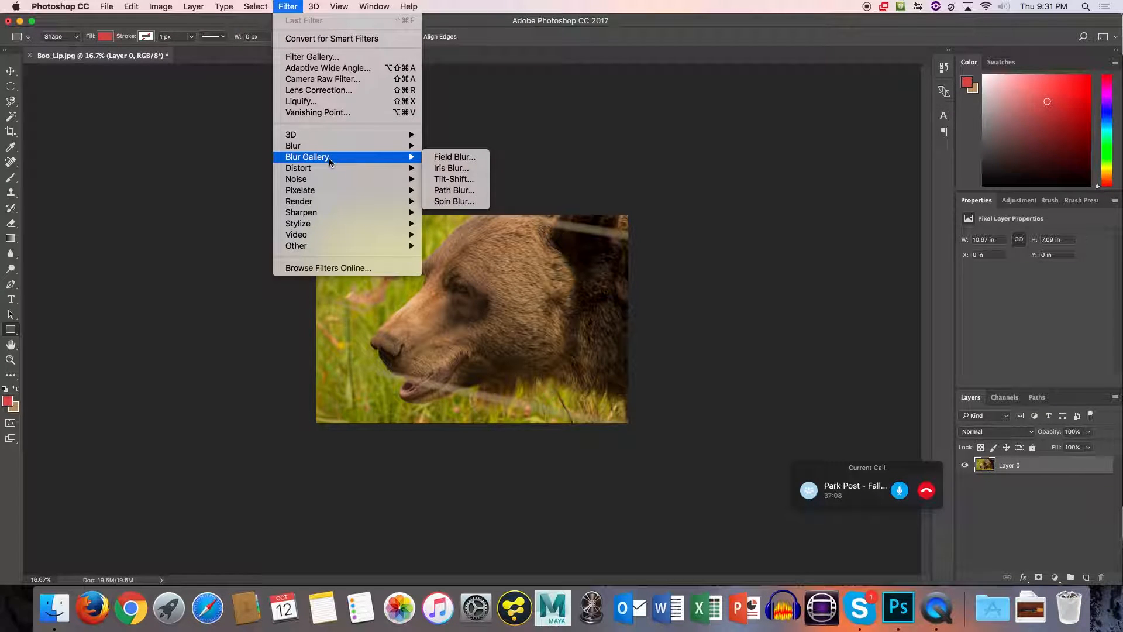
mouse_move(329, 147)
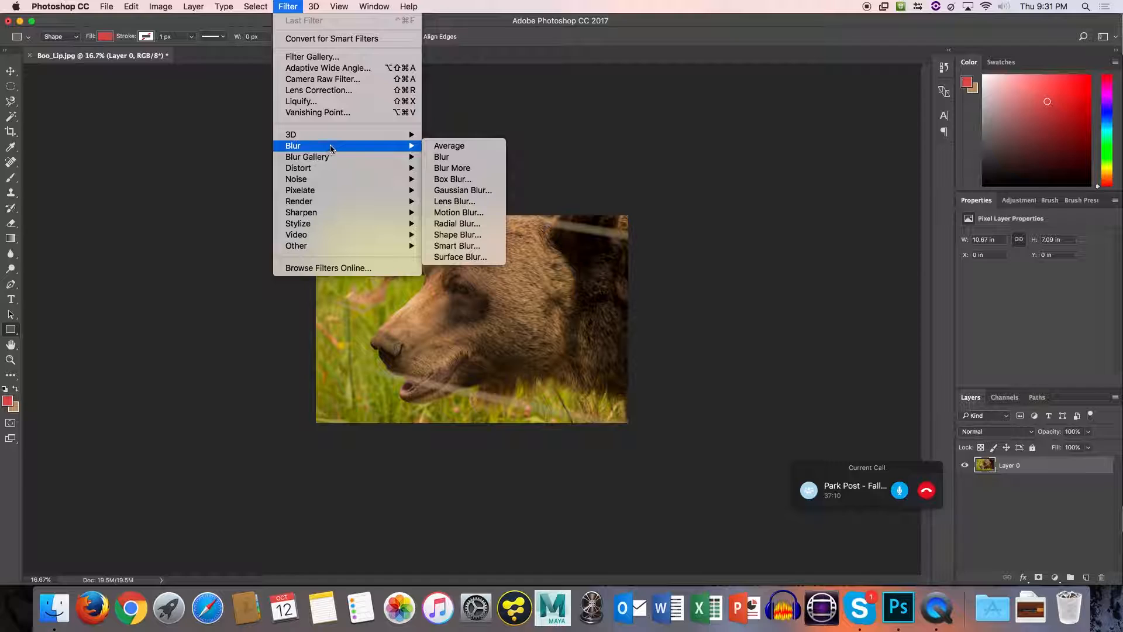
left_click(465, 190)
left_click_drag(561, 189, 696, 163)
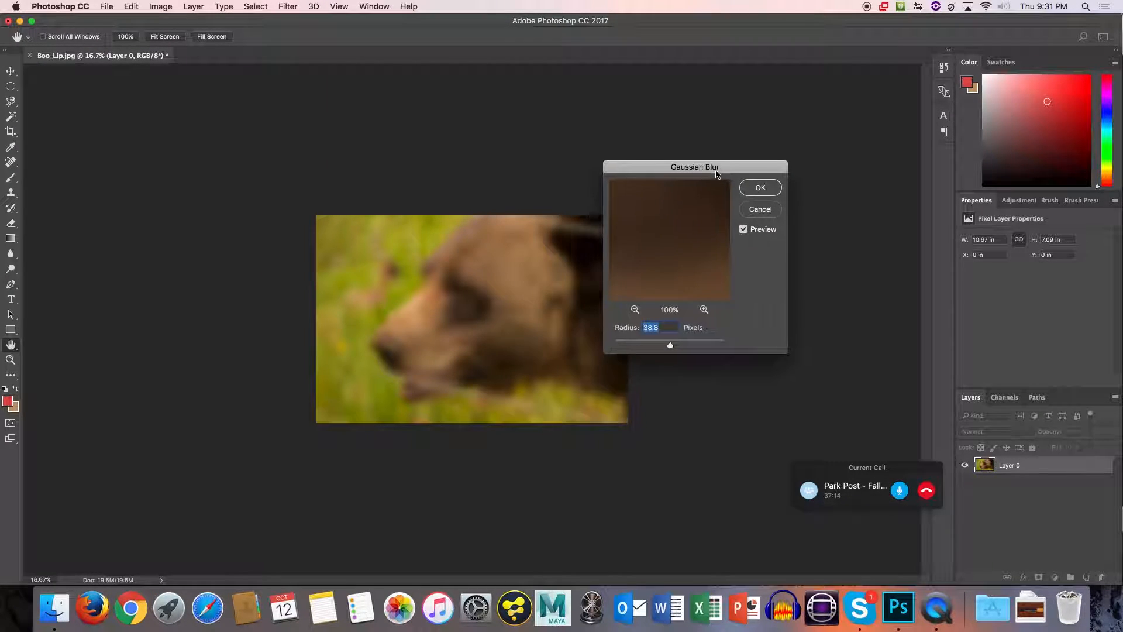
mouse_move(671, 345)
left_mouse_down()
mouse_move(647, 342)
mouse_move(688, 346)
left_mouse_up()
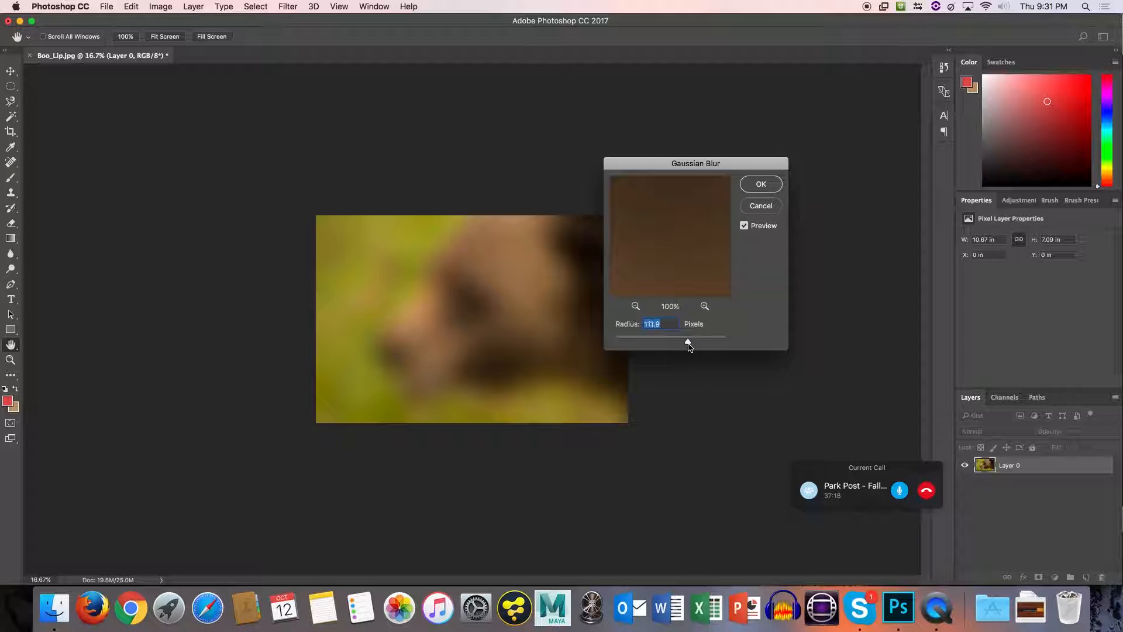
left_click(761, 206)
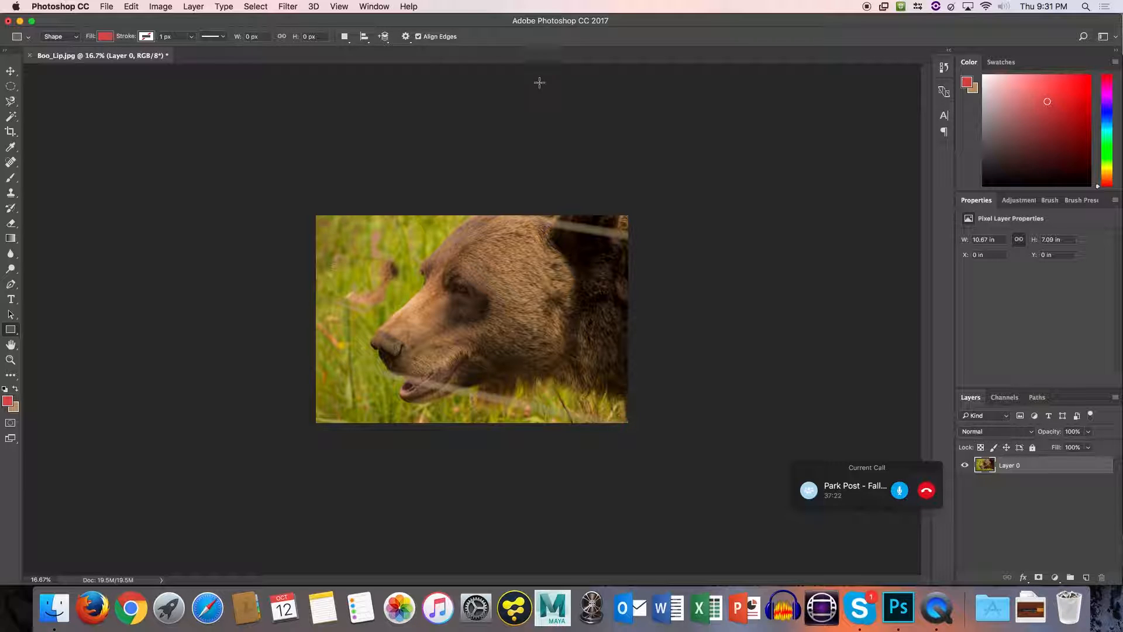
Show the Adjustments panel in the workspace.
left_click(288, 6)
mouse_move(339, 7)
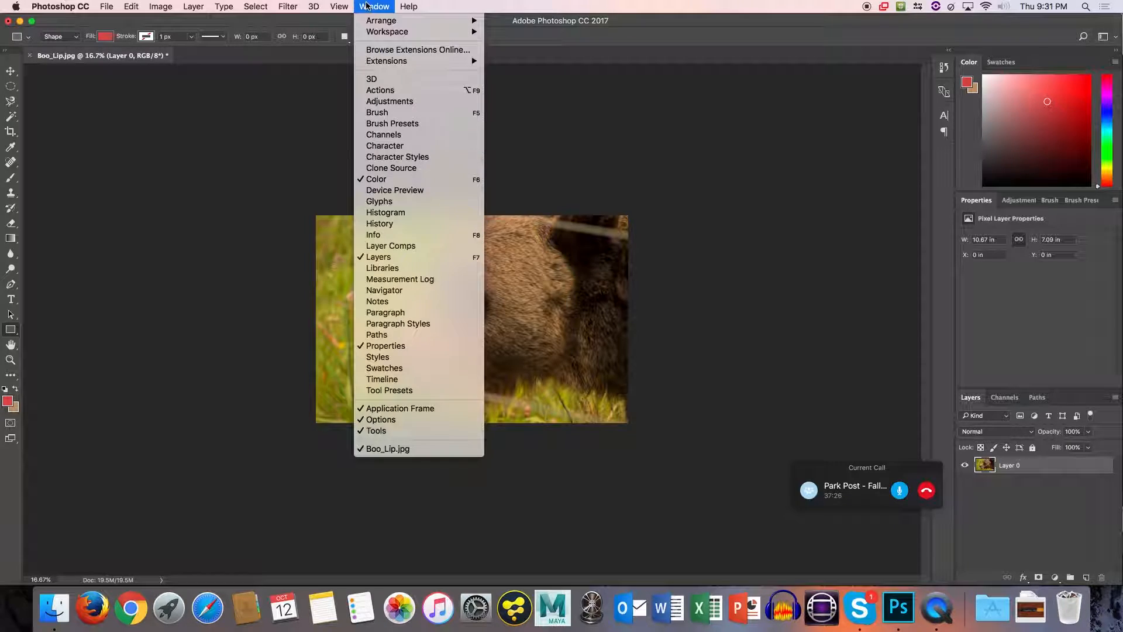
left_click(384, 103)
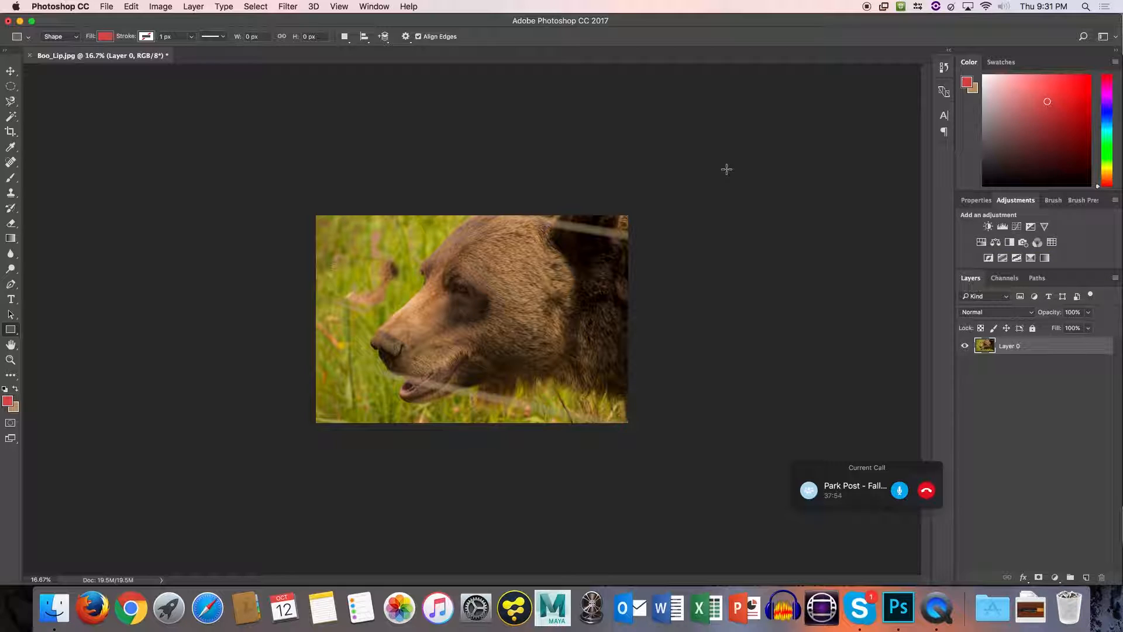
Show the Brush panel, pull it out of its docked group as a floating panel, and close it.
left_click(375, 4)
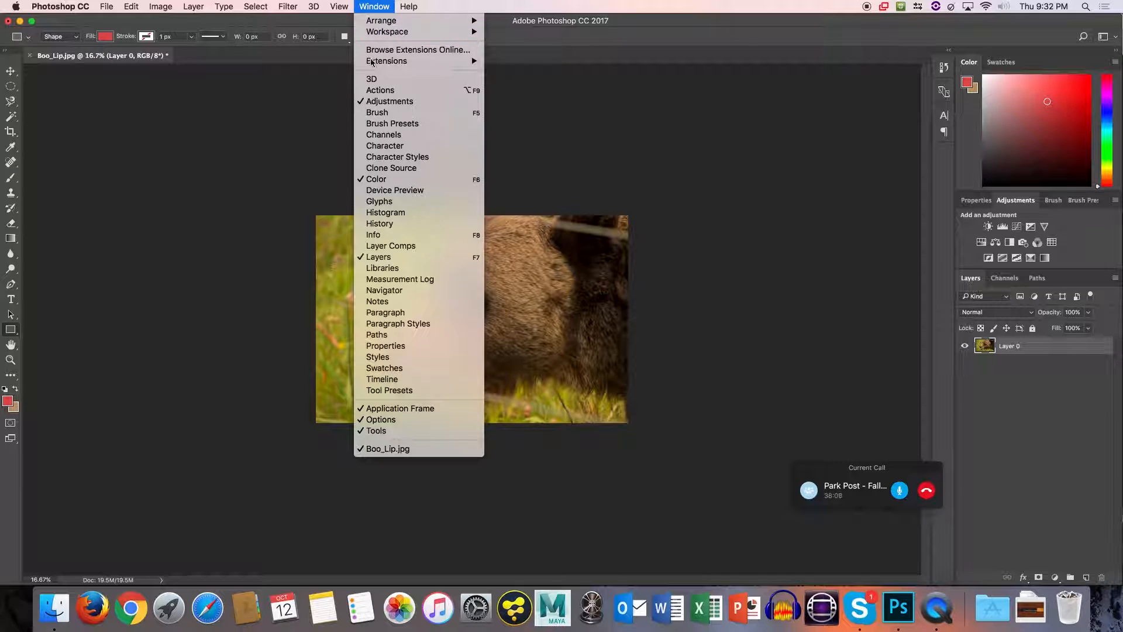
left_click(381, 113)
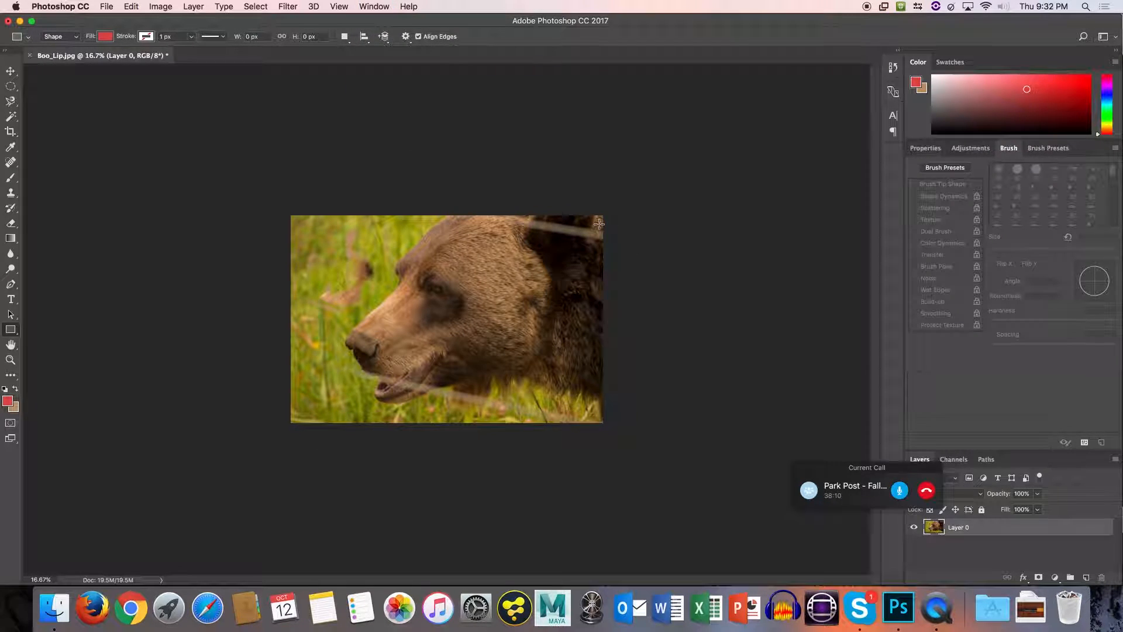
mouse_move(1009, 151)
left_mouse_down()
mouse_move(891, 162)
mouse_move(943, 177)
left_mouse_up()
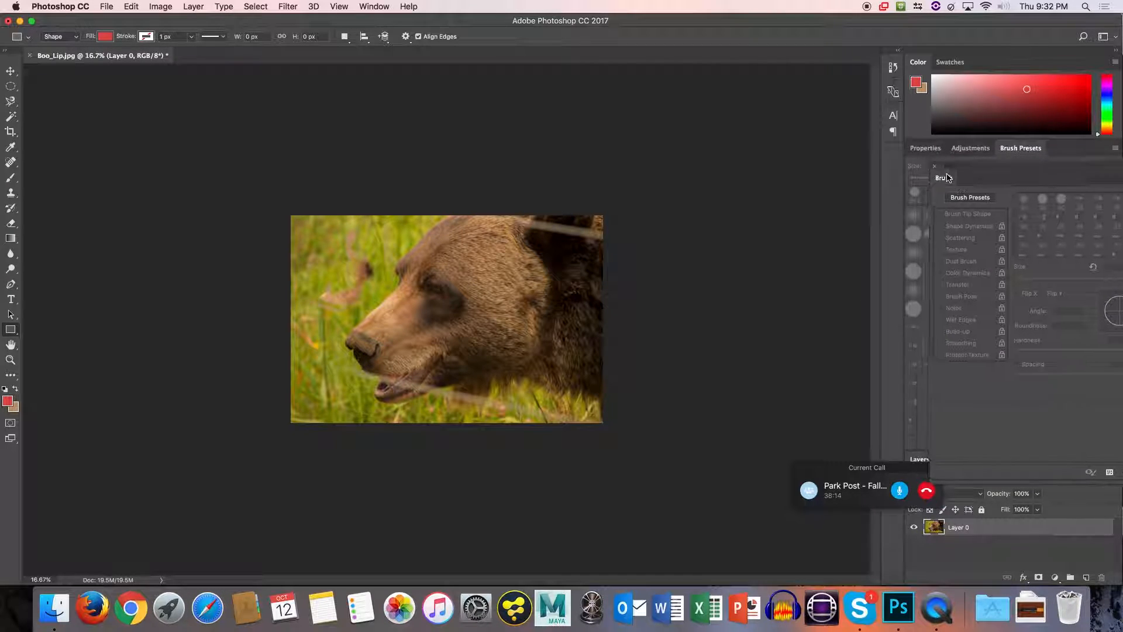
left_click(931, 167)
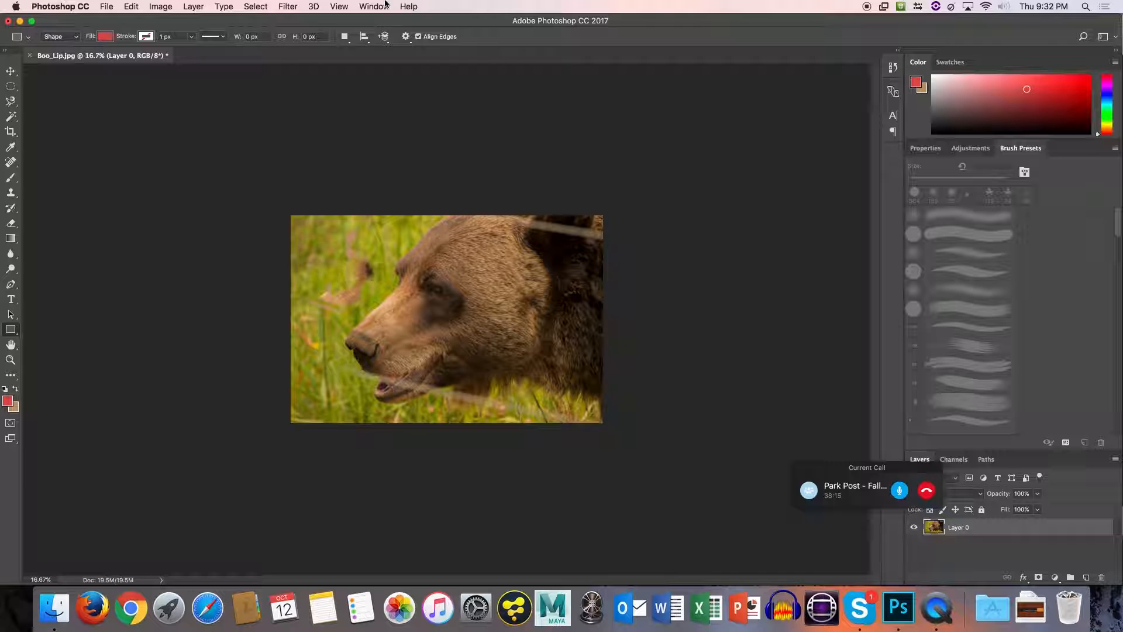
left_click(364, 4)
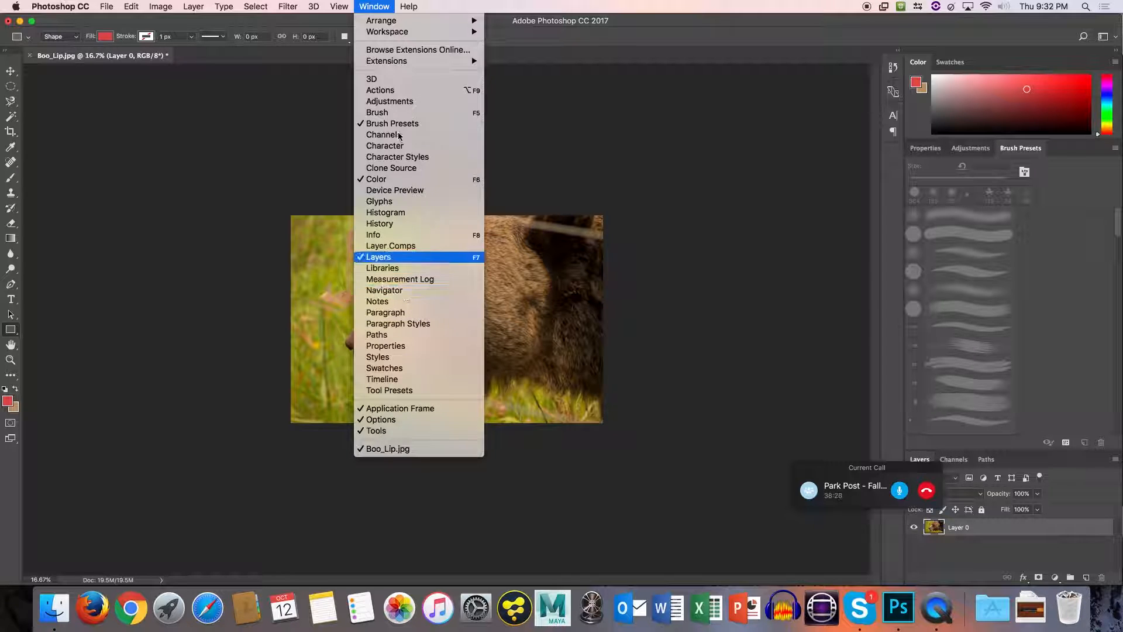
left_click(377, 8)
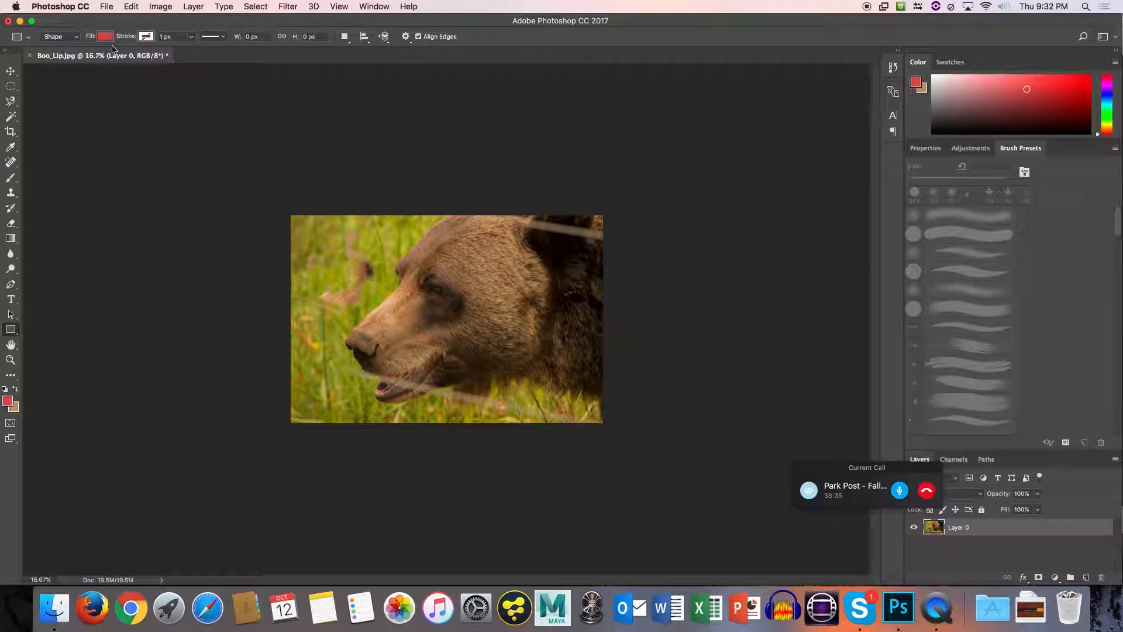
Compare the tool options of the Brush and Move tools, and examine the brush preset picker and opacity setting.
key("b")
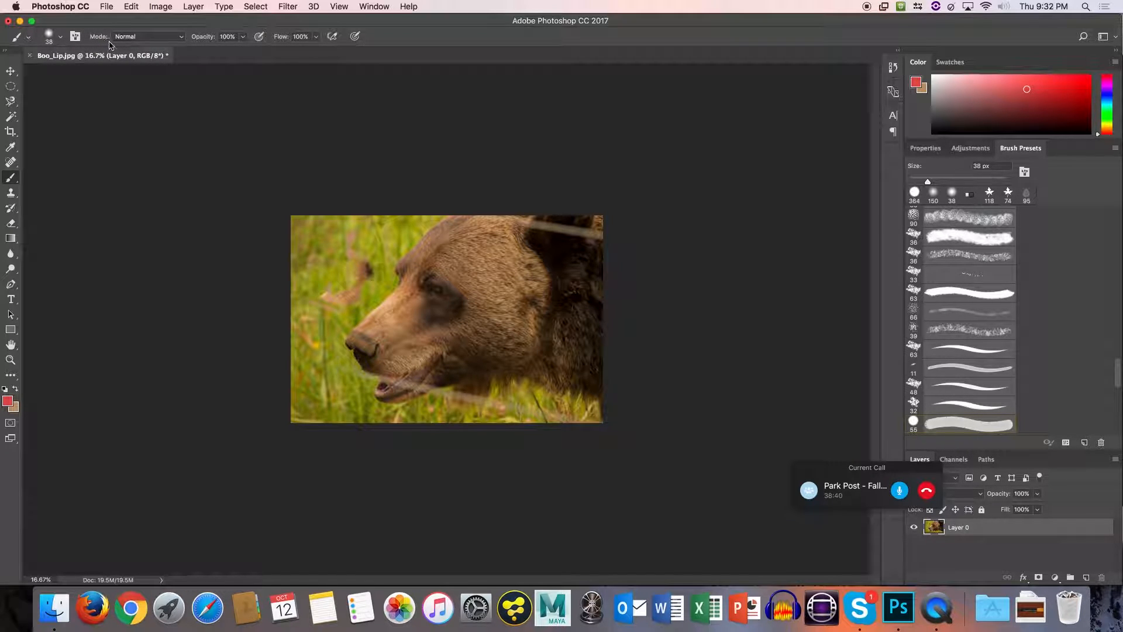
key("v")
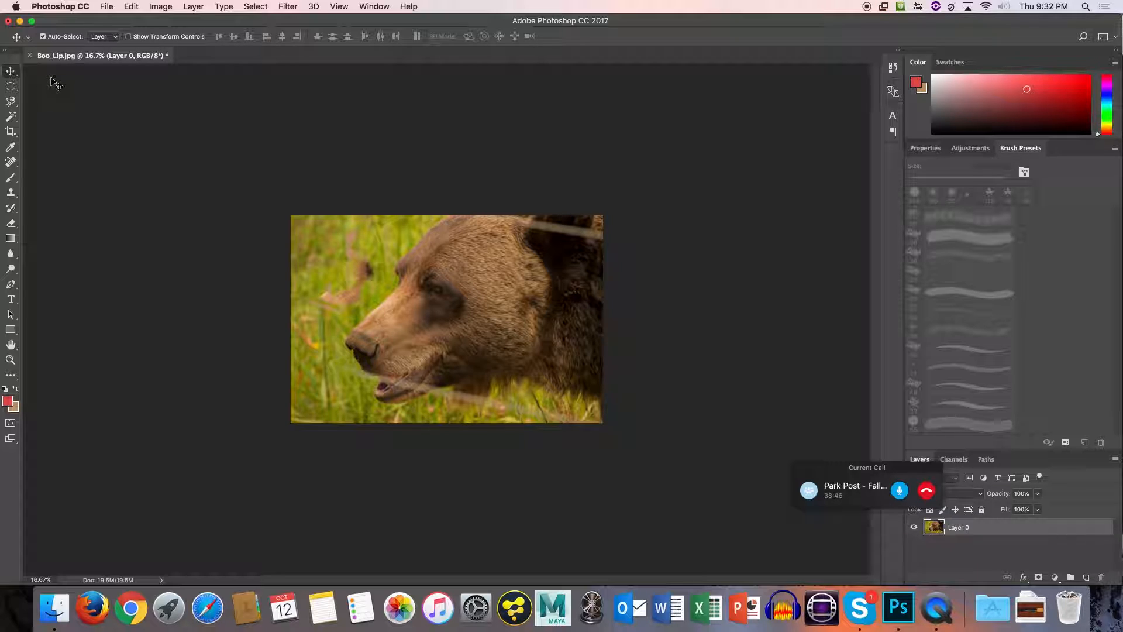
key("b")
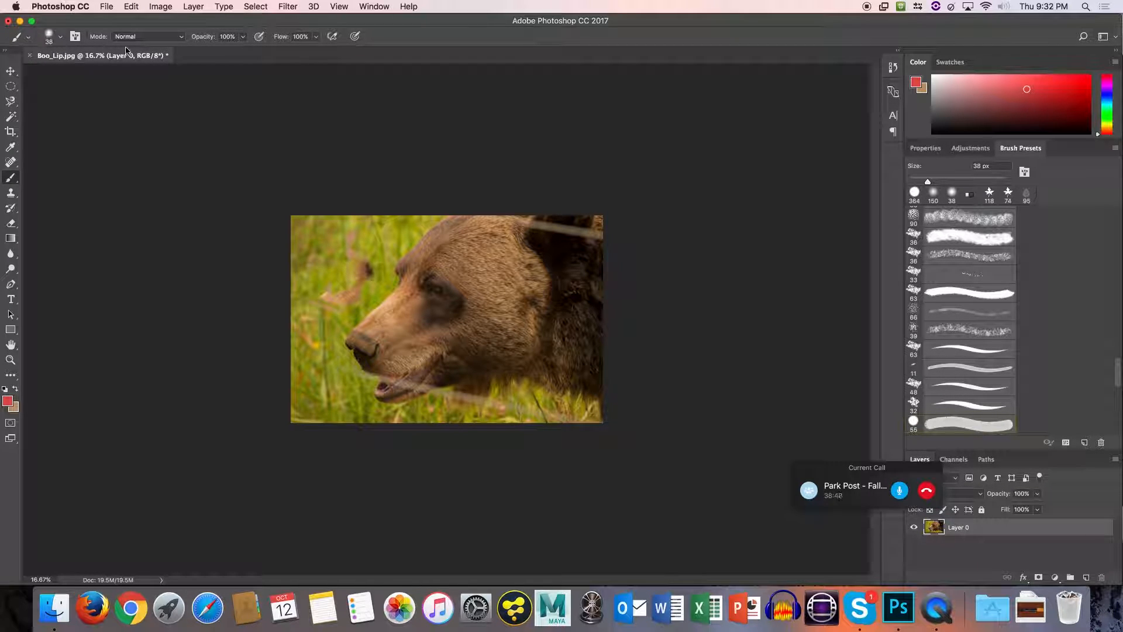
left_click(61, 37)
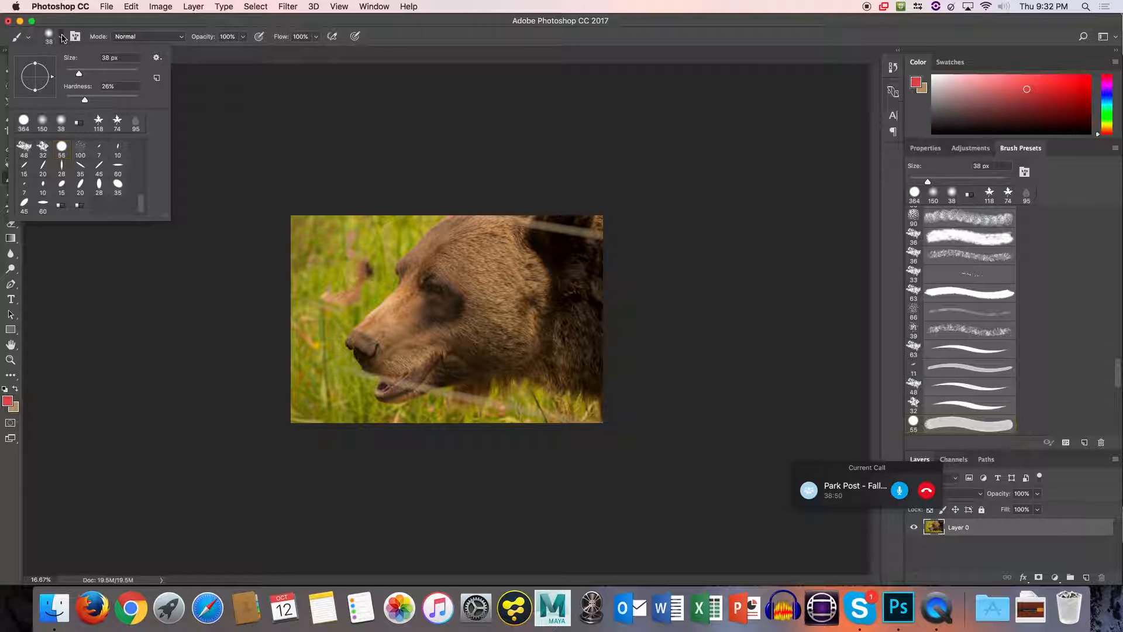
left_click(62, 37)
left_click(243, 38)
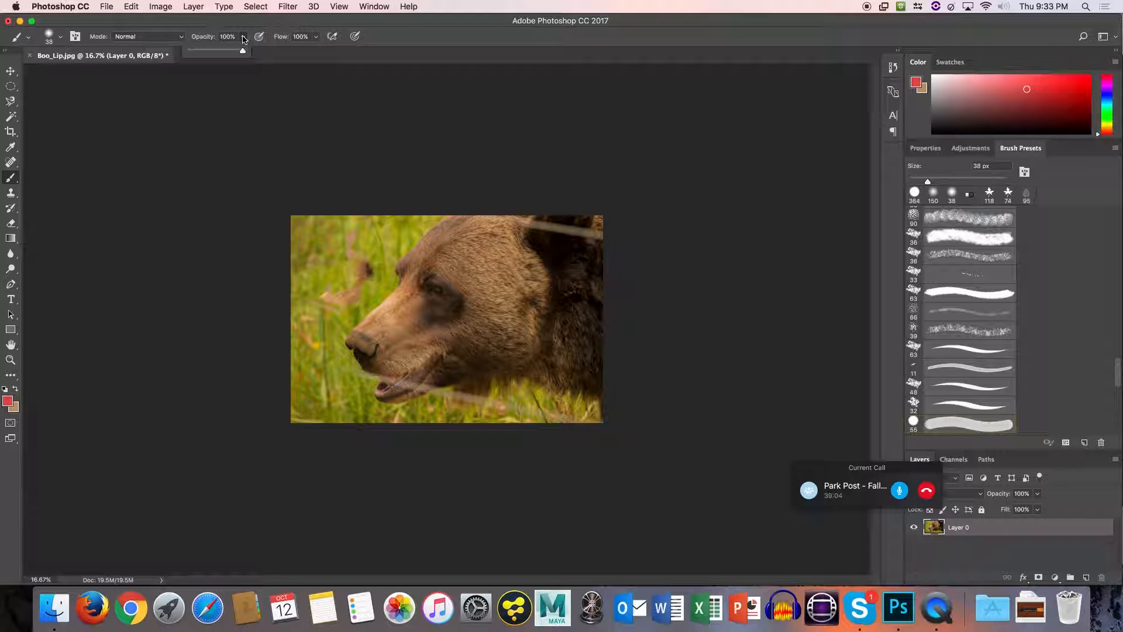
key("Return")
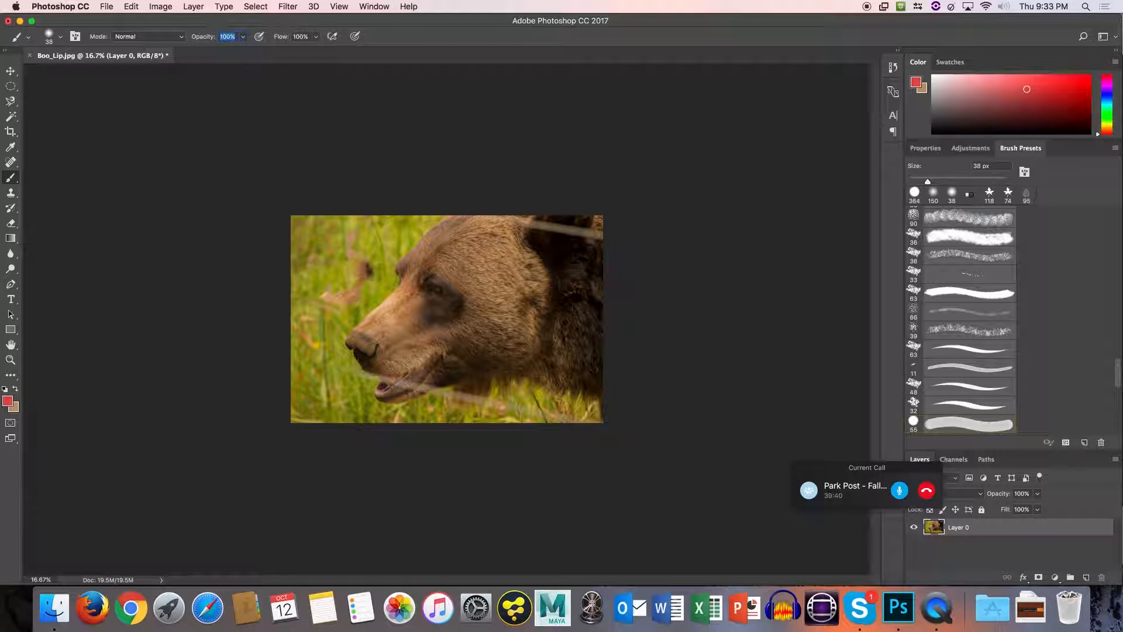
Place 0H6A7156.CR2 from Finder's GabbyTime folder into the bear document with the default Camera Raw settings, and cancel the placement.
left_click(54, 607)
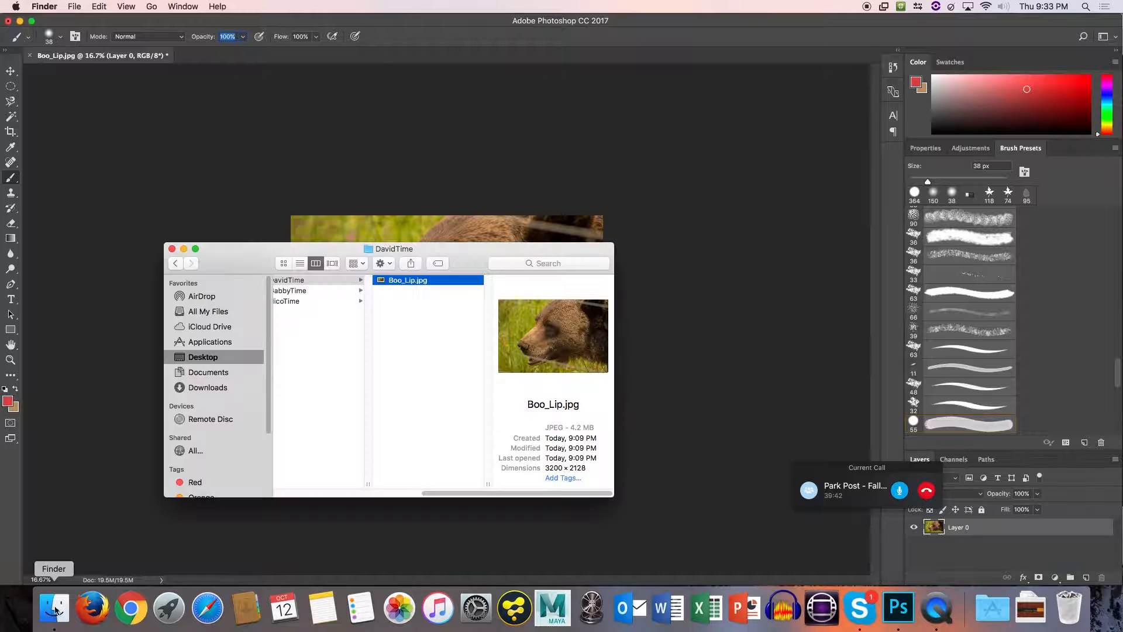
left_click(292, 292)
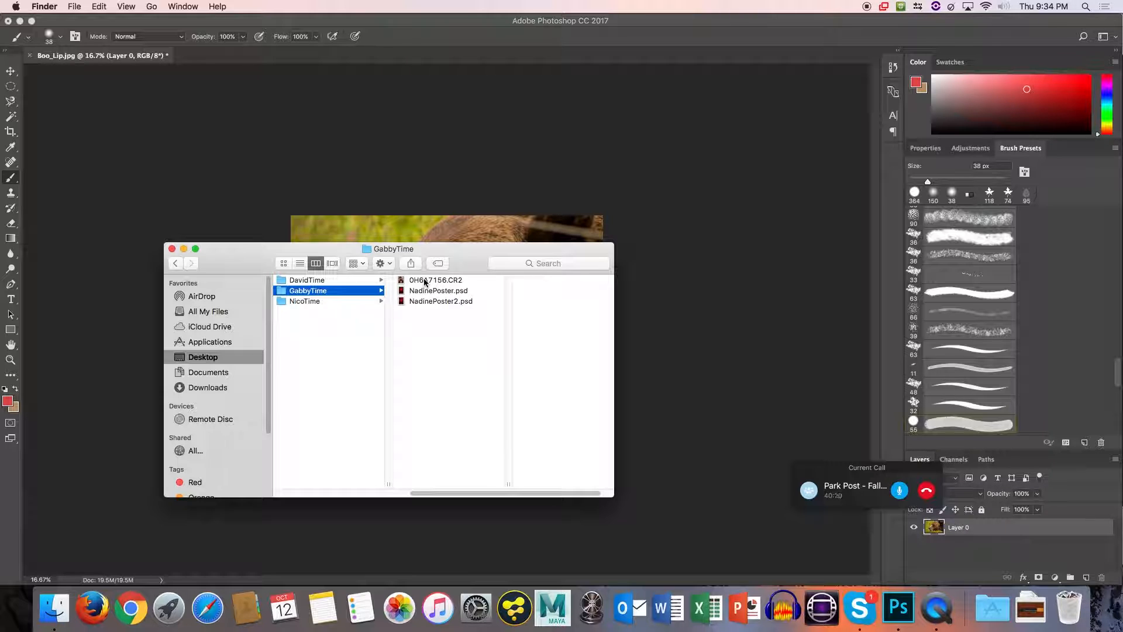
left_click(426, 279)
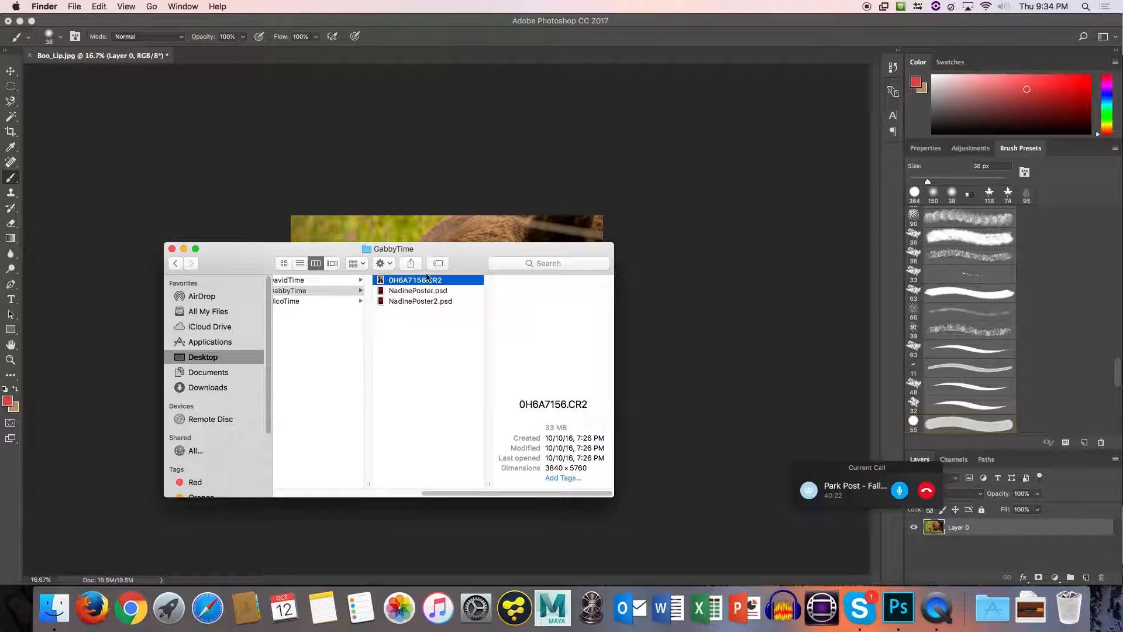
left_click_drag(411, 281, 411, 281)
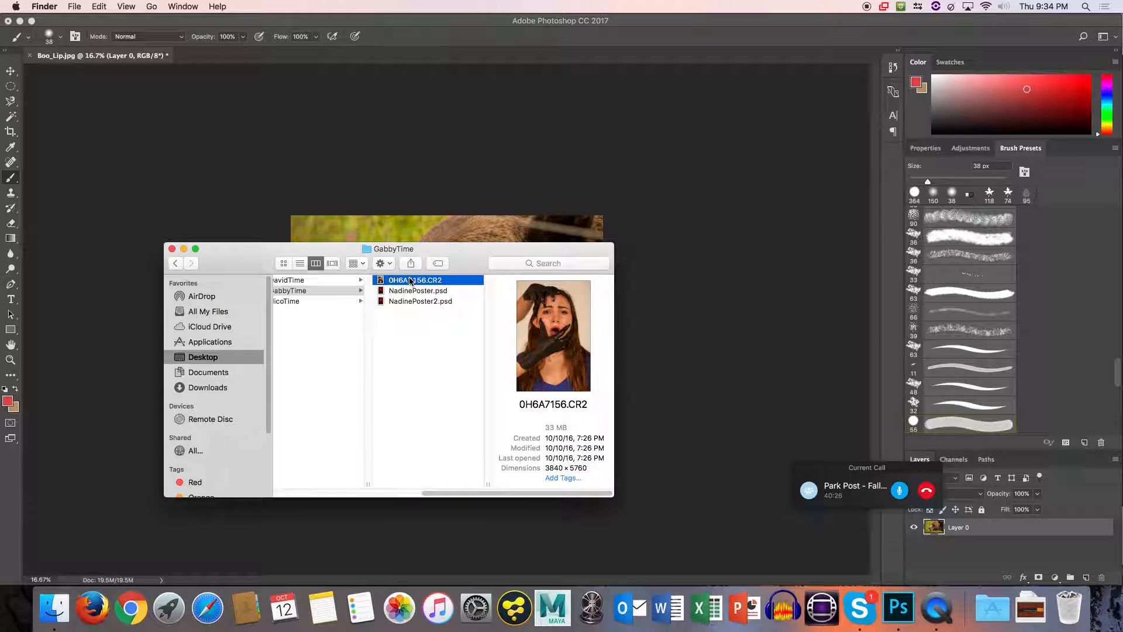
left_click_drag(408, 280, 626, 535)
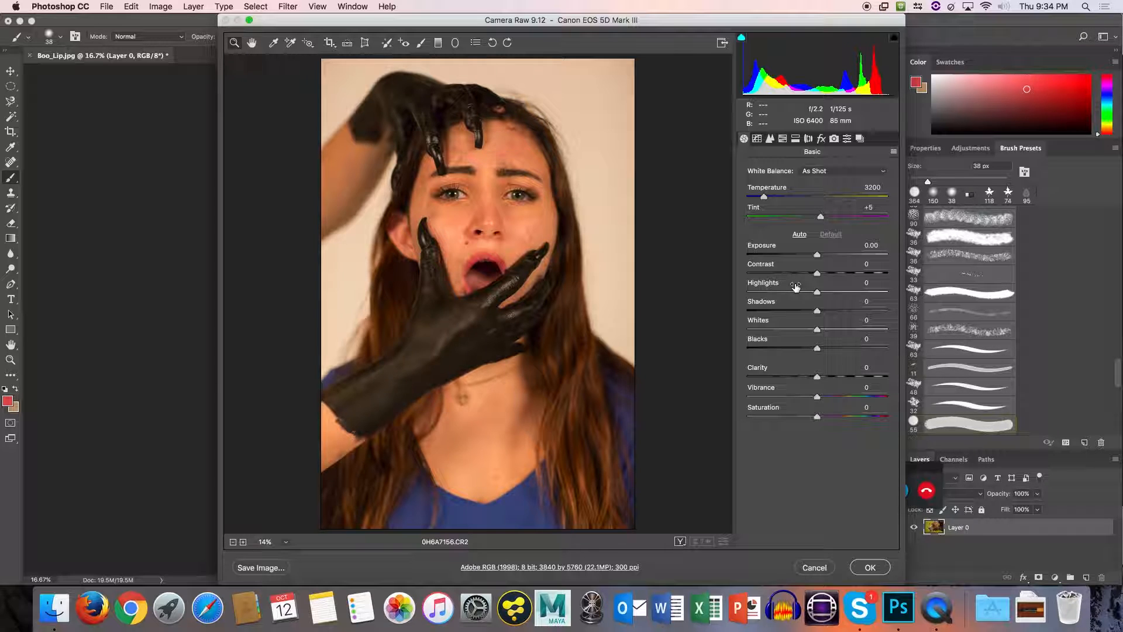
left_click(871, 566)
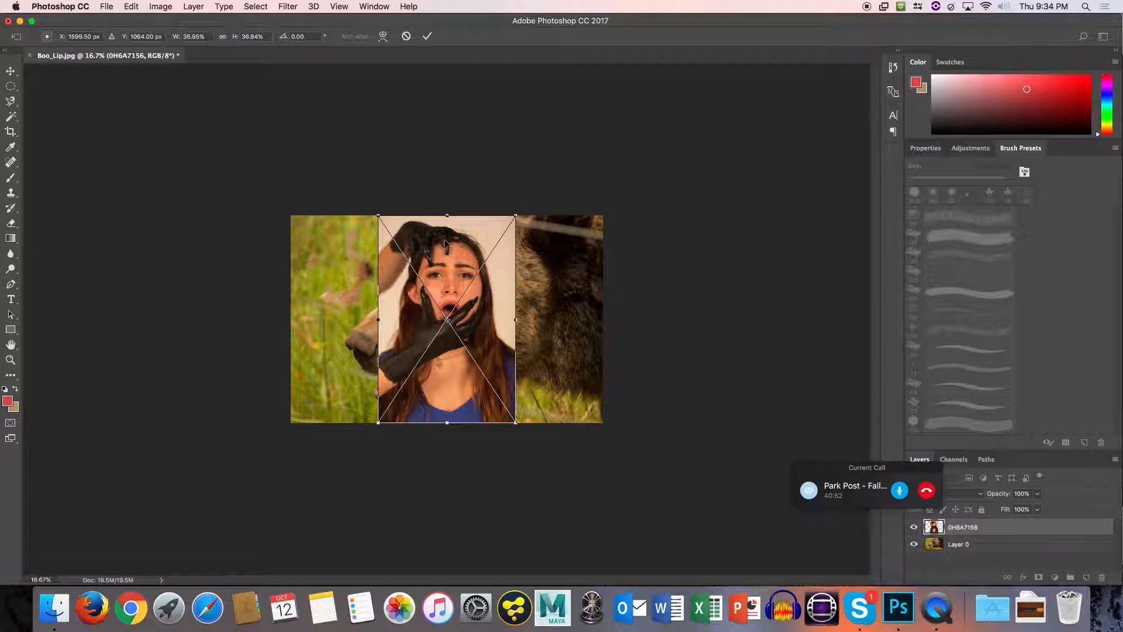
left_click(406, 37)
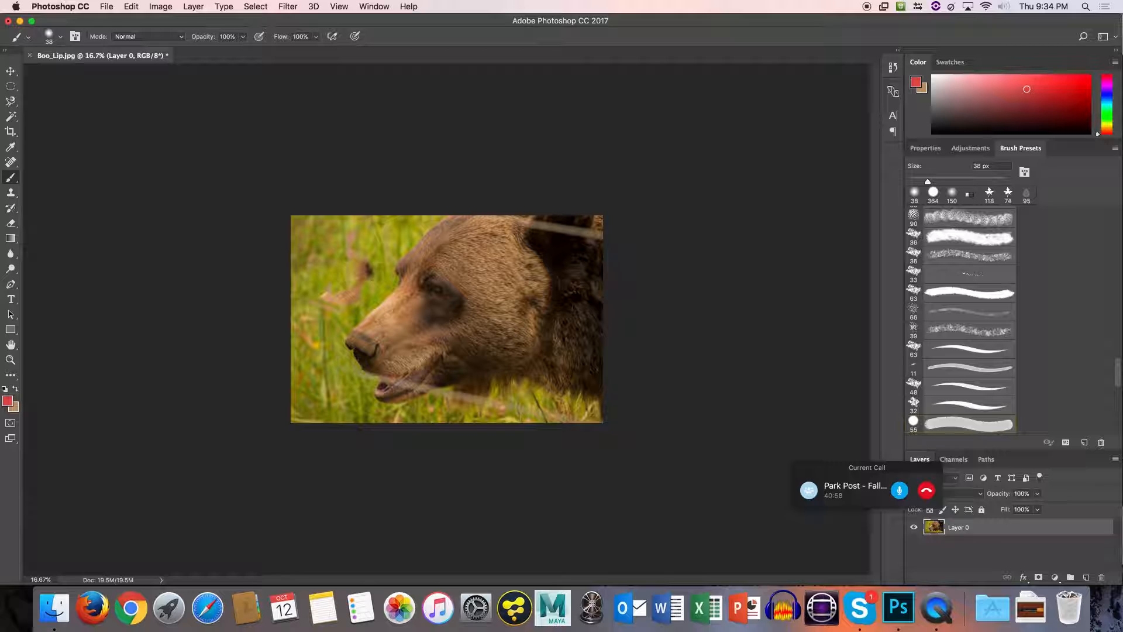
left_click_drag(983, 529, 1102, 577)
left_click_drag(1019, 530, 1100, 578)
left_click(8, 20)
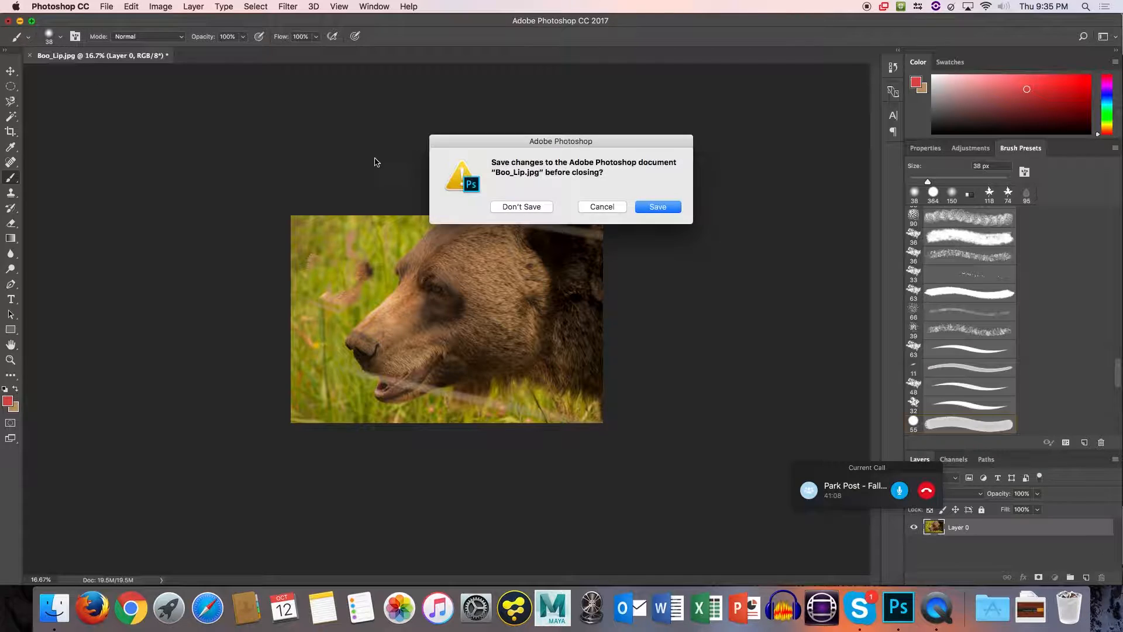
left_click(592, 207)
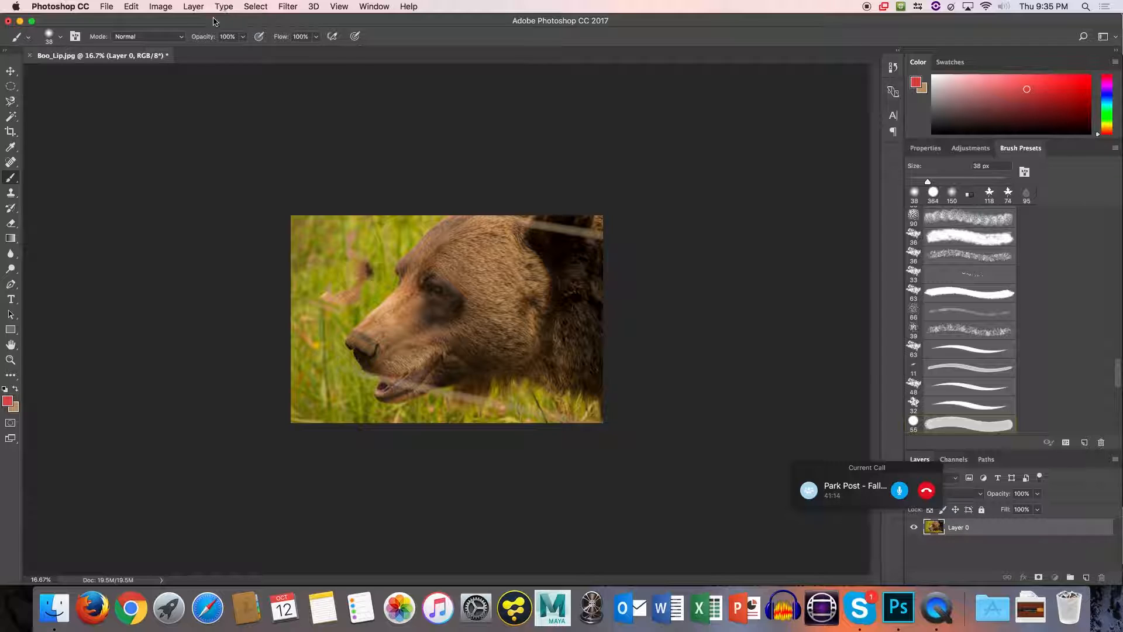
Close Boo_Lip.jpg without saving its changes.
left_click_drag(213, 22, 203, 22)
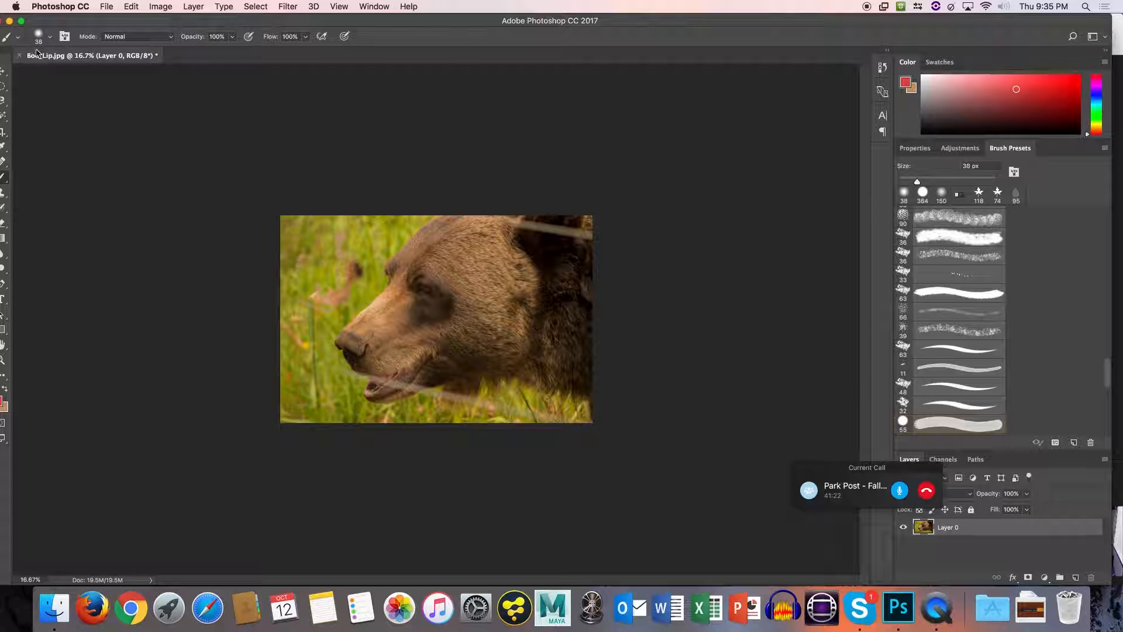
left_click(20, 55)
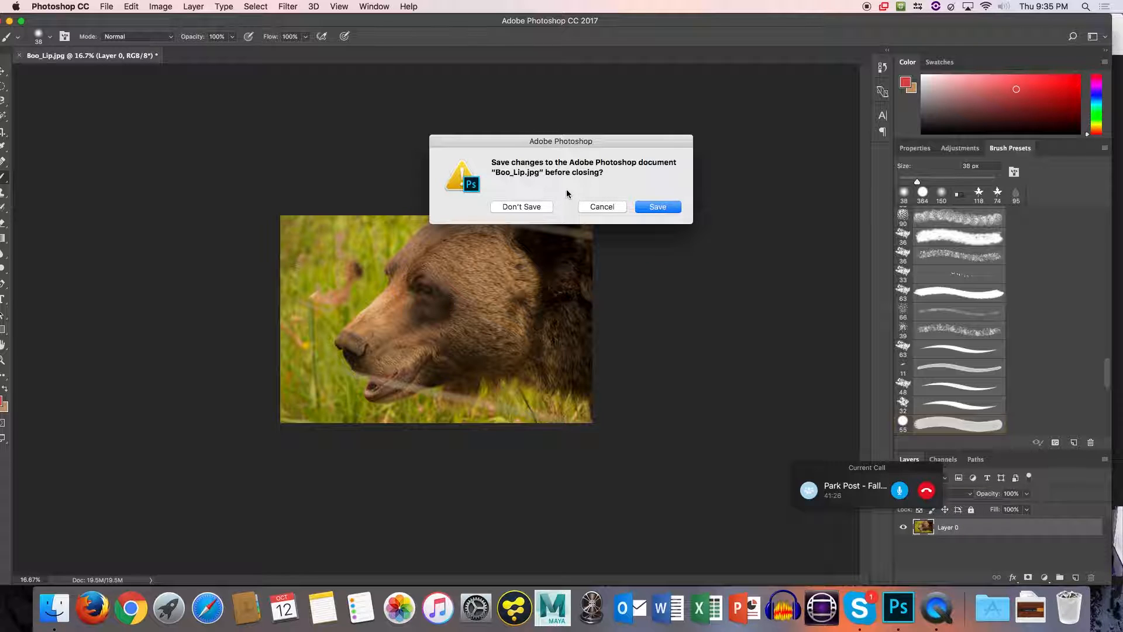
left_click(519, 208)
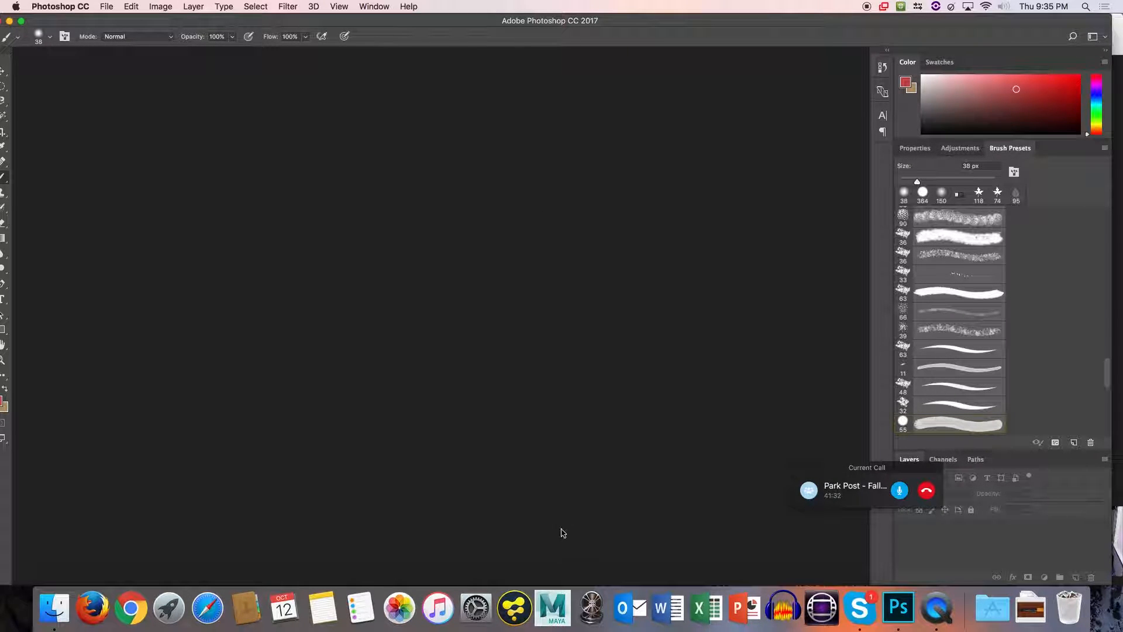
Open 0H6A7156.CR2 from Finder's GabbyTime folder as its own document with the default Camera Raw settings.
left_click(54, 609)
left_click_drag(401, 280, 672, 455)
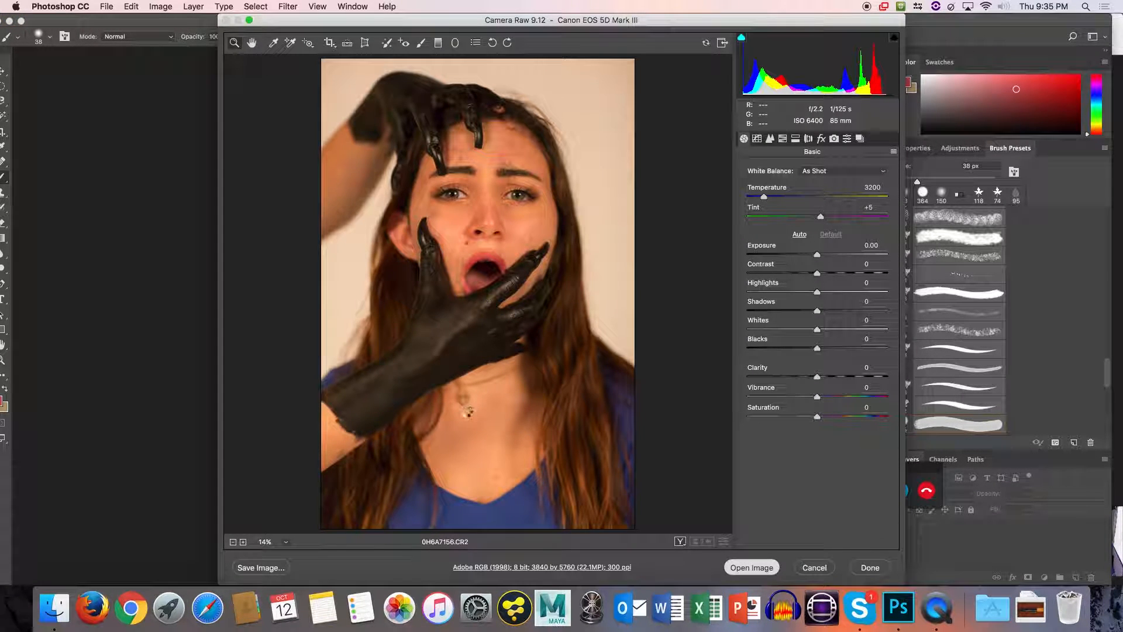
key("Return")
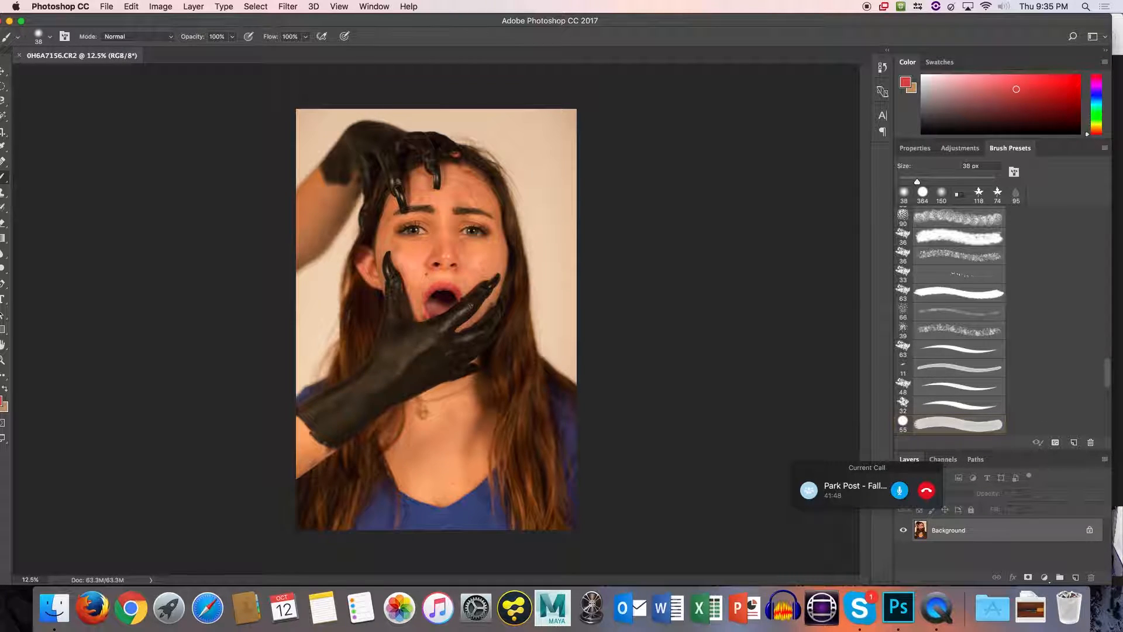
left_click_drag(303, 14, 312, 16)
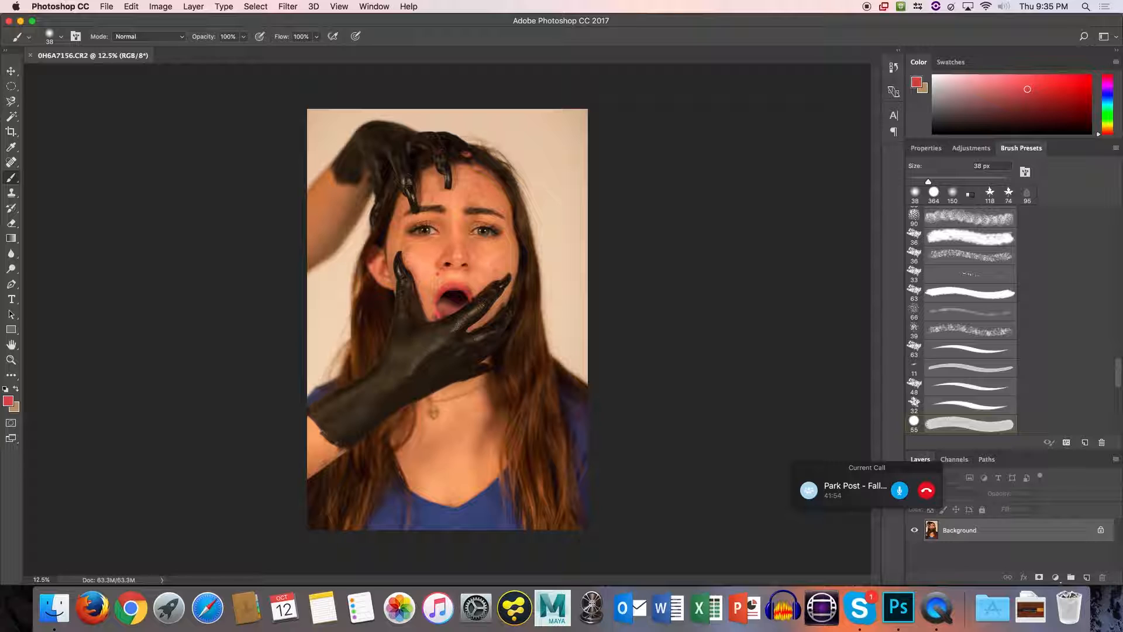
Open NadinePoster.psd from Finder's GabbyTime folder and dismiss the missing fonts dialog without resolving them.
left_click(55, 608)
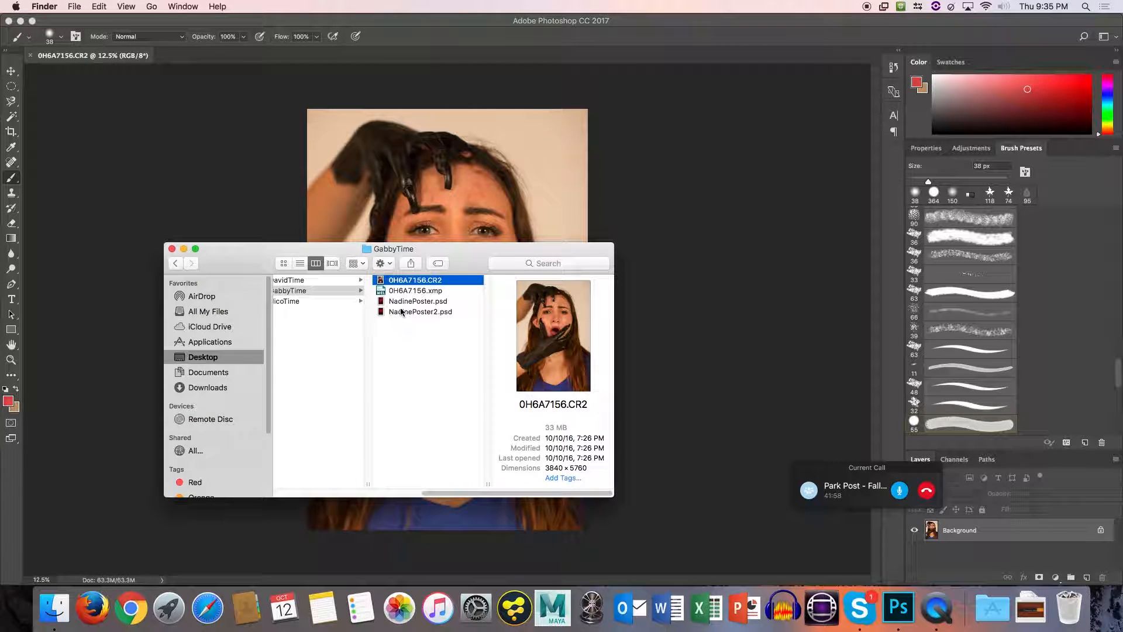
double_click(401, 302)
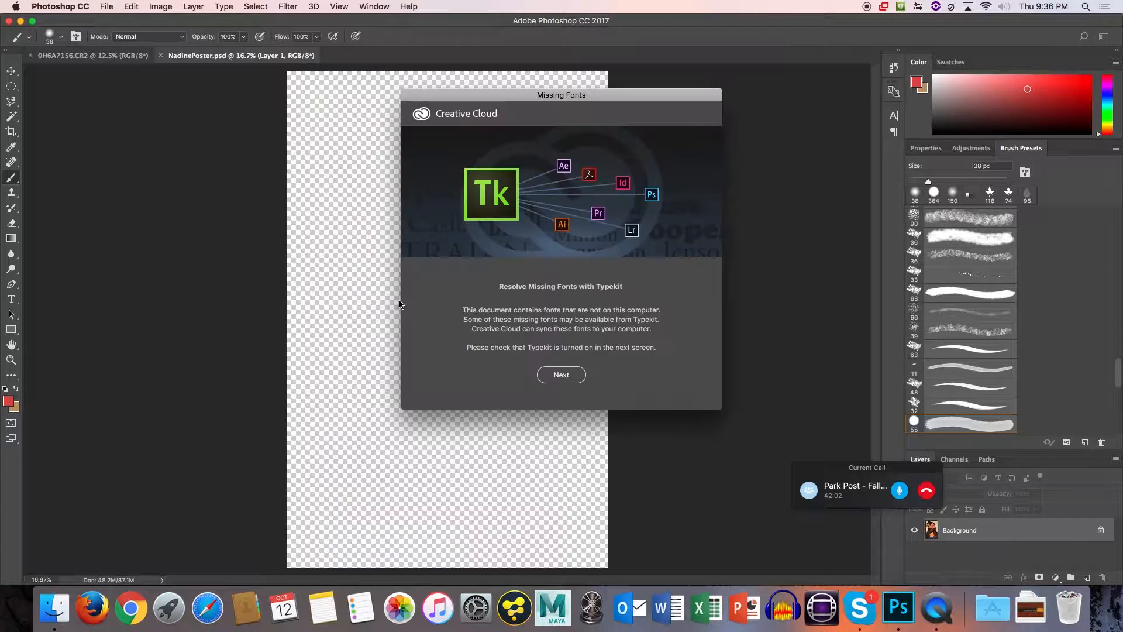
left_click_drag(466, 121, 811, 87)
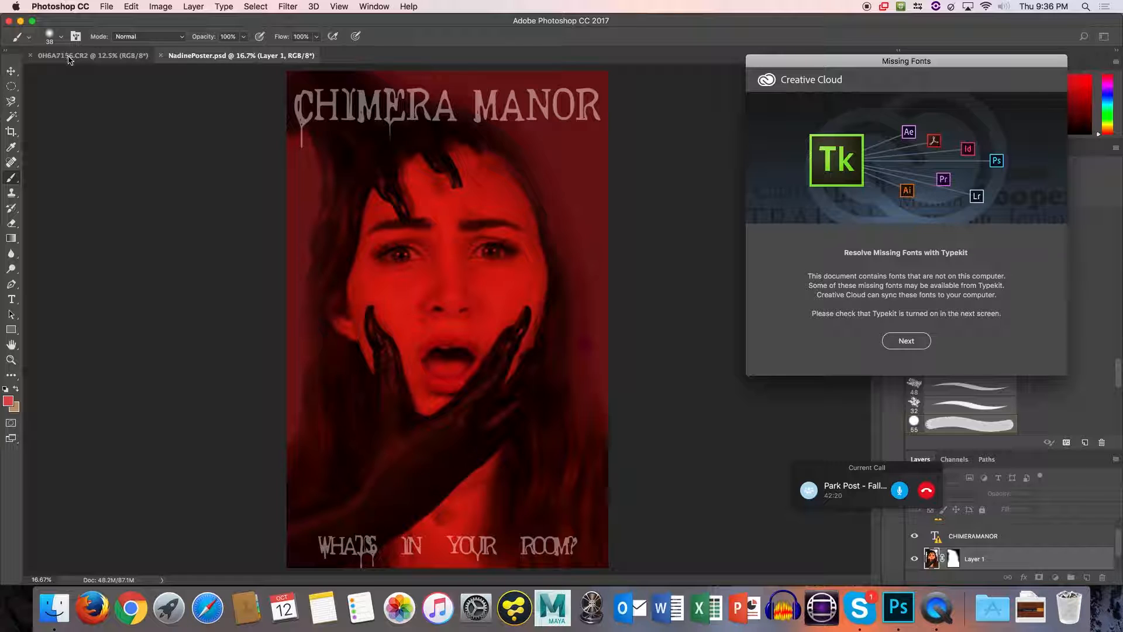
left_click_drag(854, 61, 1065, 100)
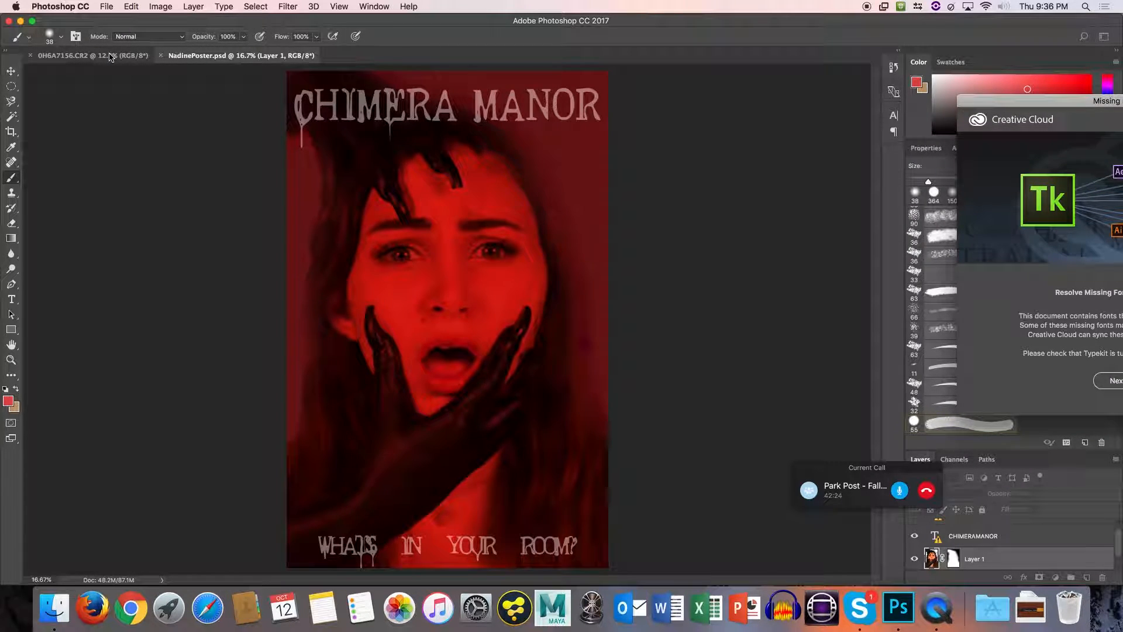
left_click(1114, 383)
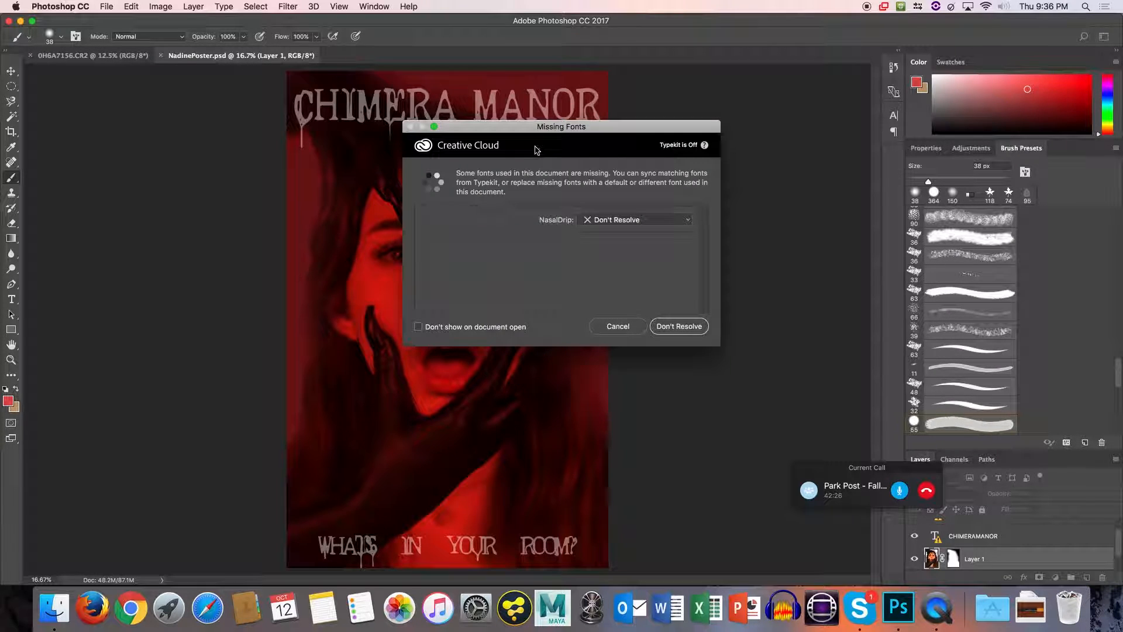
left_click(616, 325)
Crop the portrait in 0H6A7156.CR2 more tightly around the head and hands, trimming its left side and lower part.
left_click(93, 55)
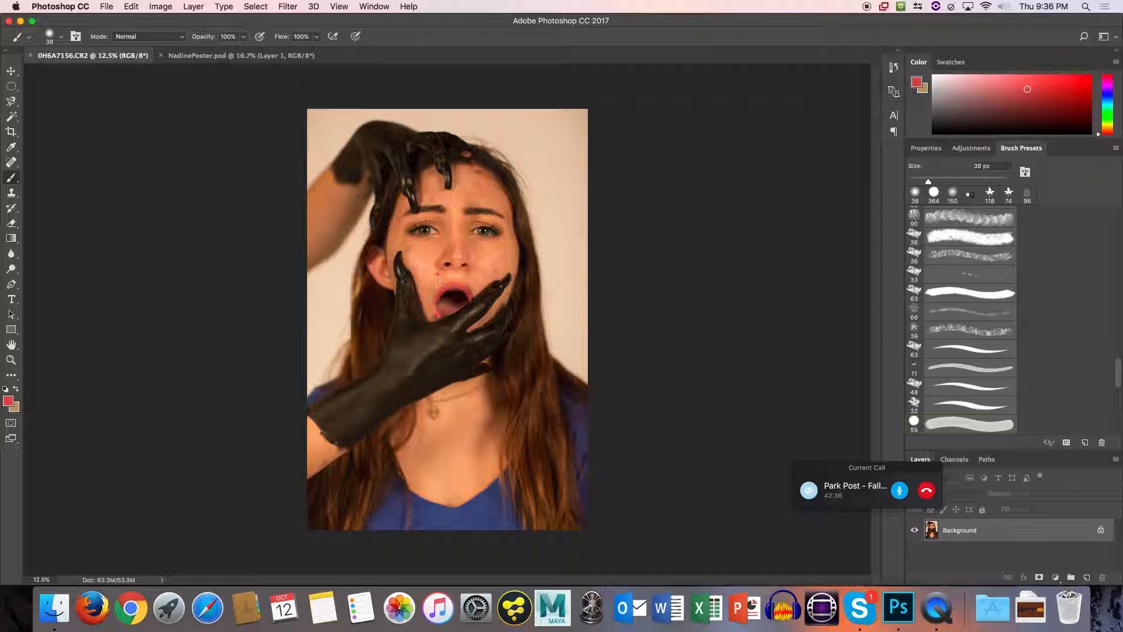
left_click(11, 131)
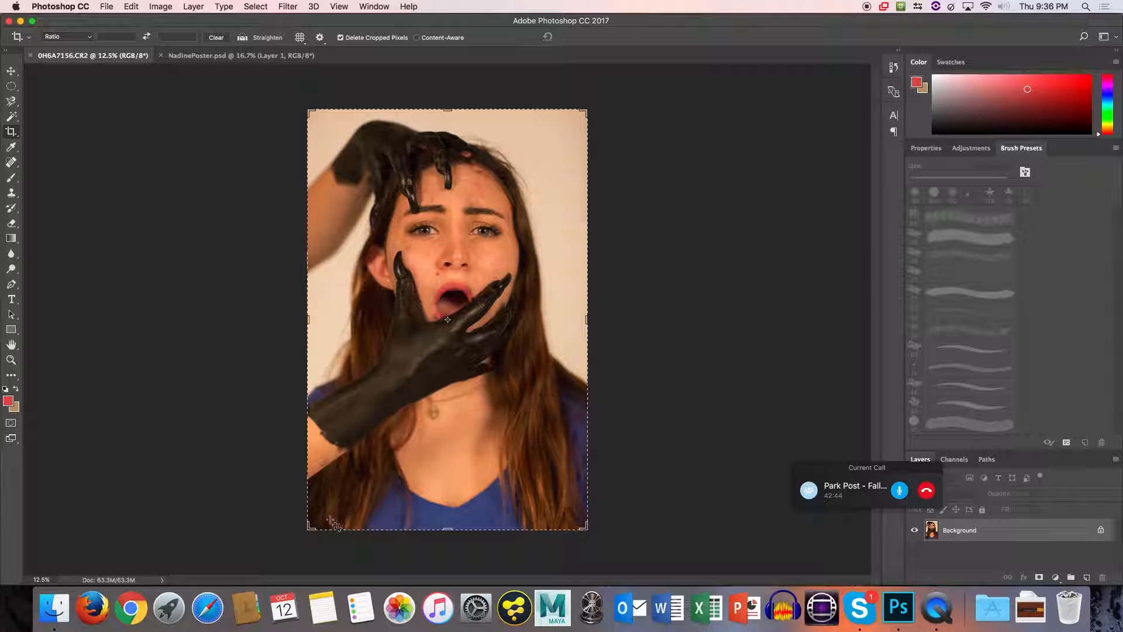
left_click_drag(313, 523, 325, 475)
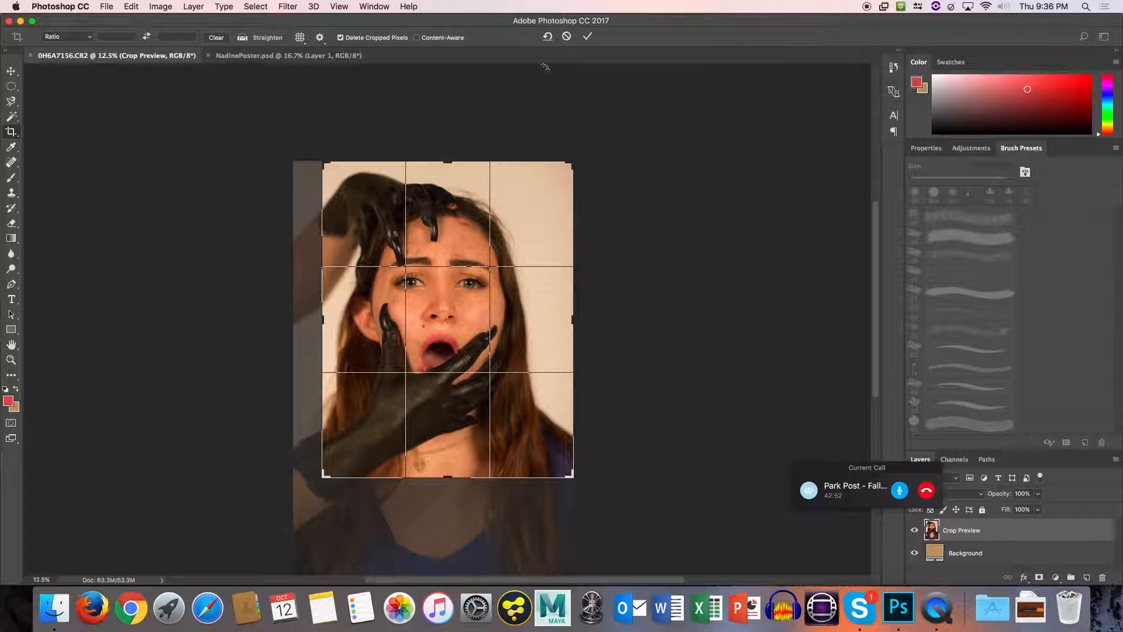
left_click(588, 37)
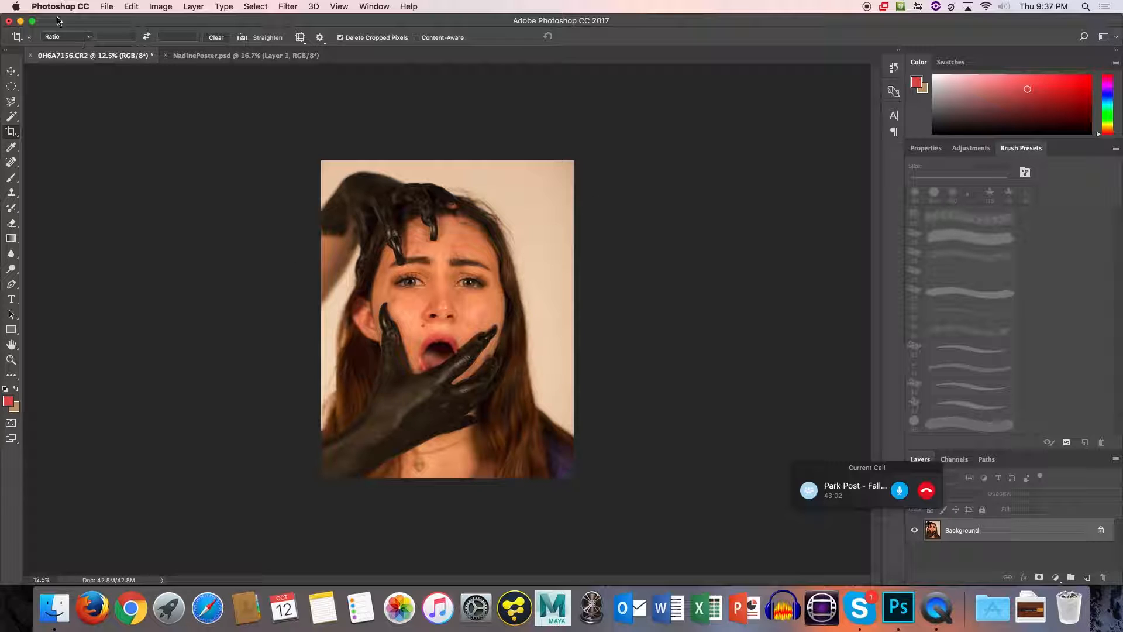
Create a new white RGB document 8.5 inches wide and 11 inches high at 300 pixels/inch.
left_click(116, 8)
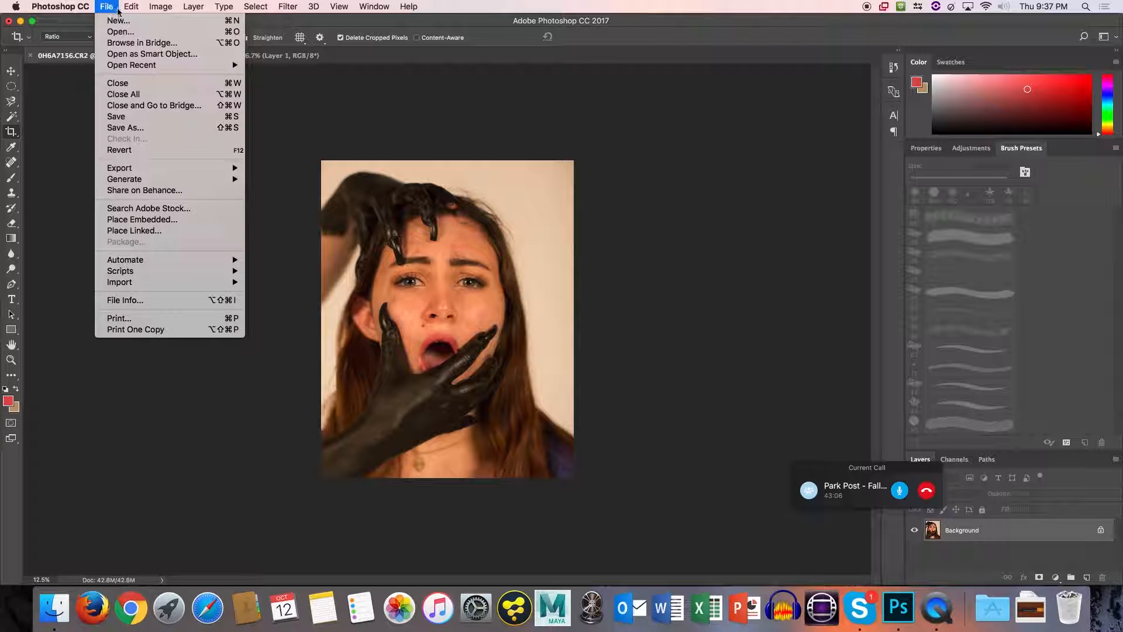
left_click(121, 21)
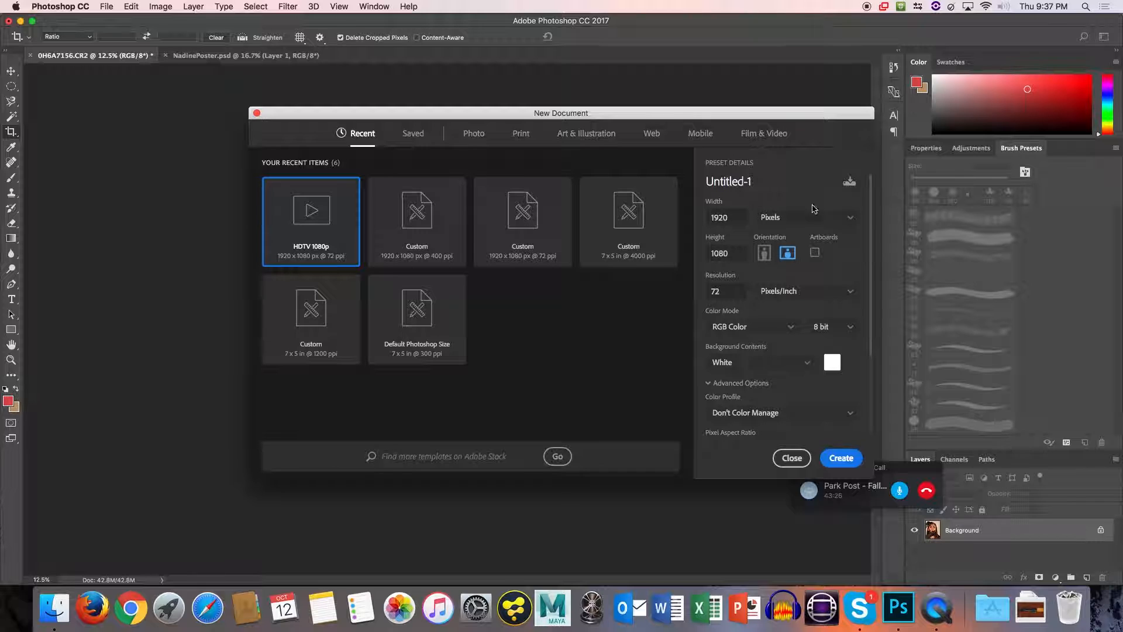
left_click(840, 226)
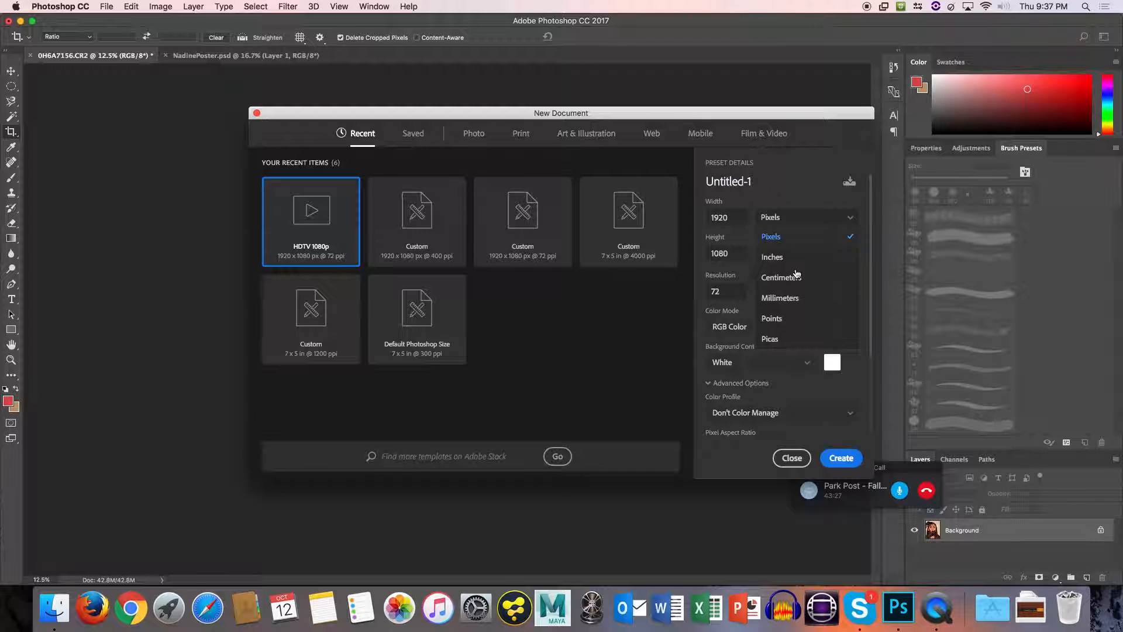
left_click(754, 256)
left_click(723, 217)
type("805")
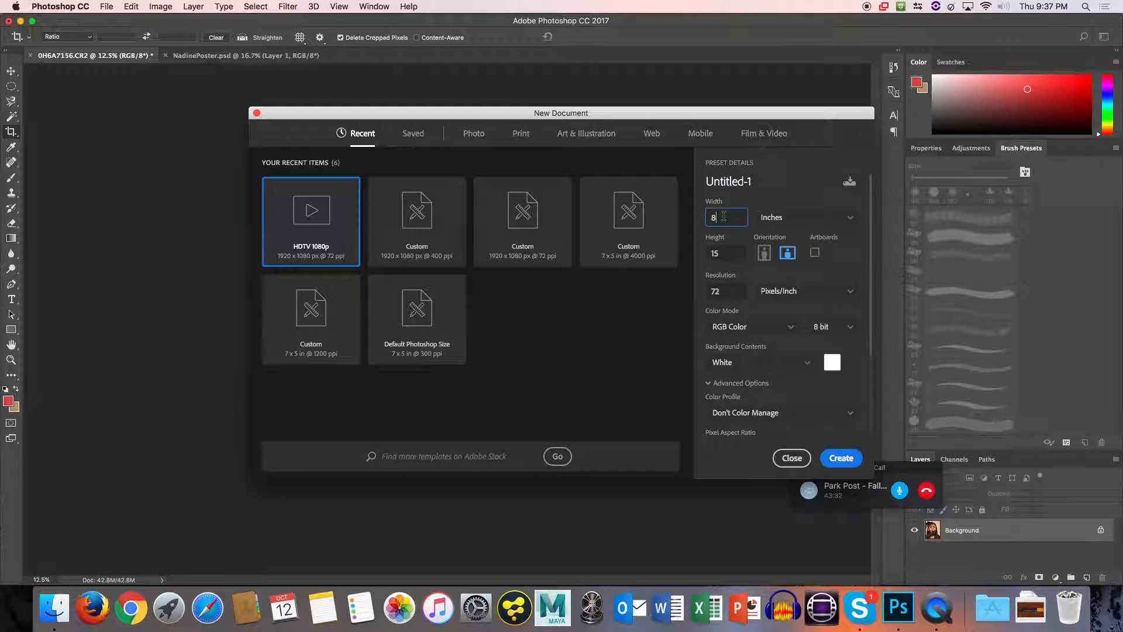
type("5")
key("Tab")
left_click(727, 292)
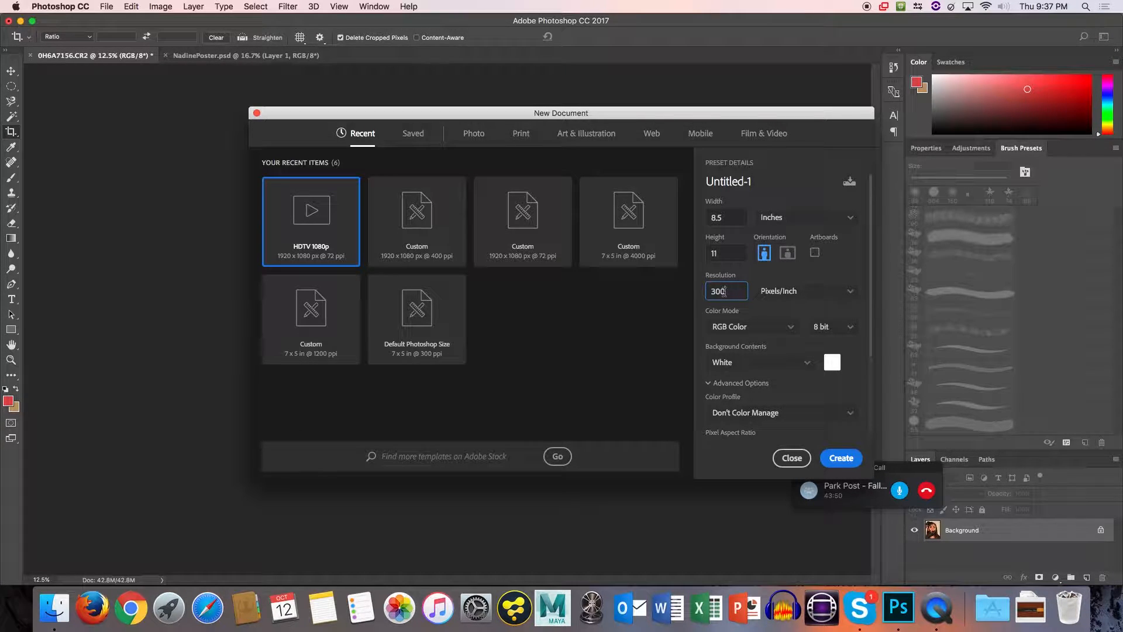
left_click(854, 461)
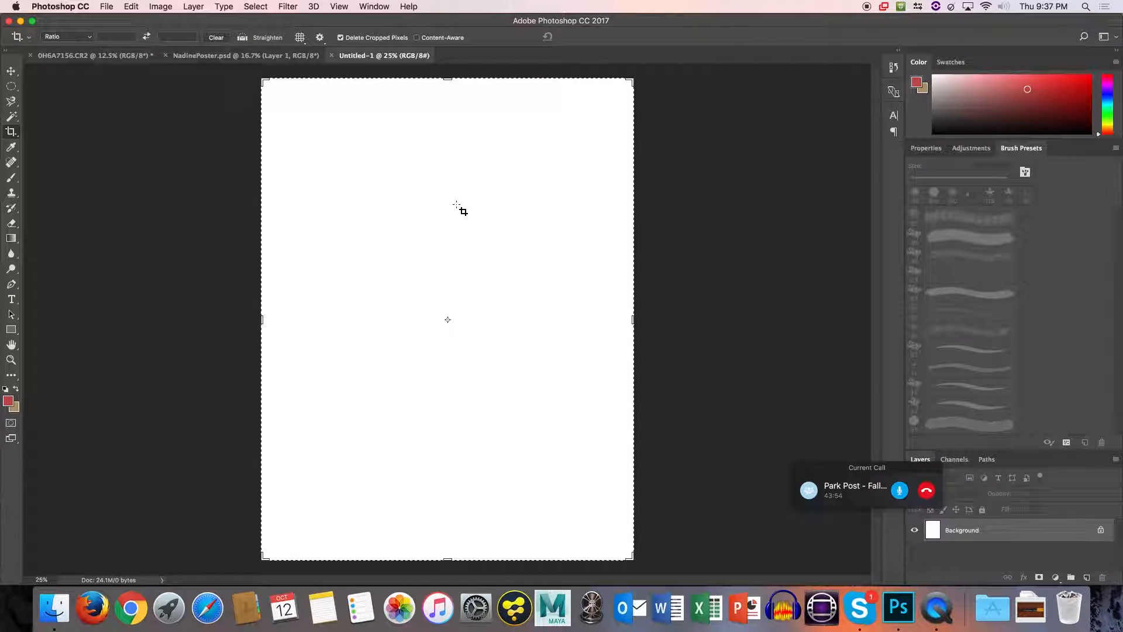
Switch to the Move tool and compare the NadinePoster.psd layout with the blank document.
left_click(16, 70)
left_click(246, 55)
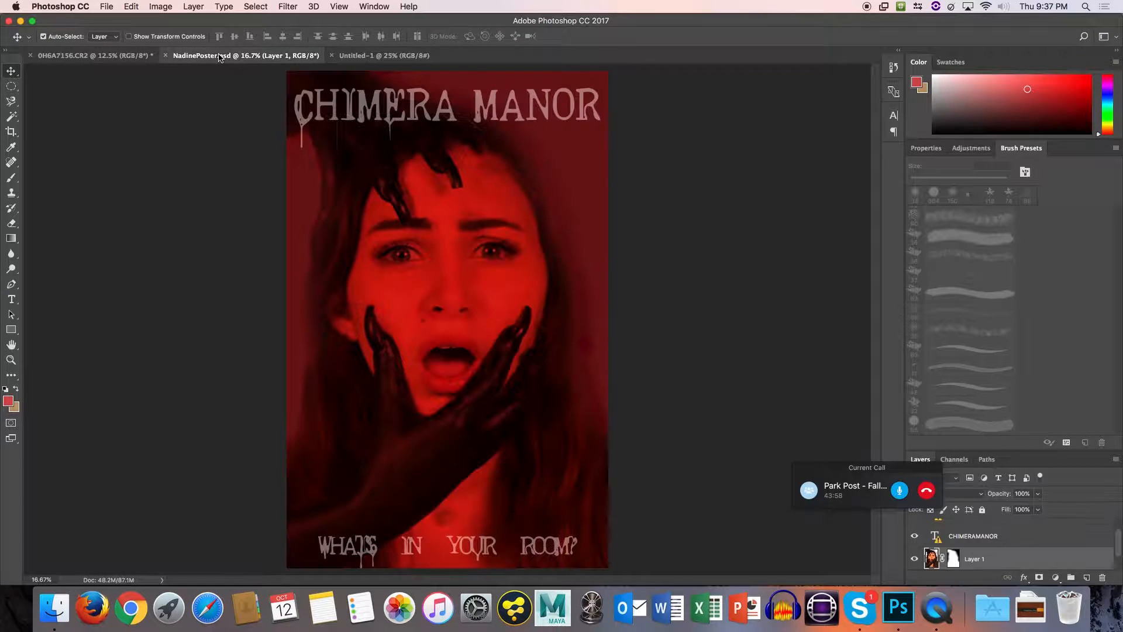
left_click(355, 56)
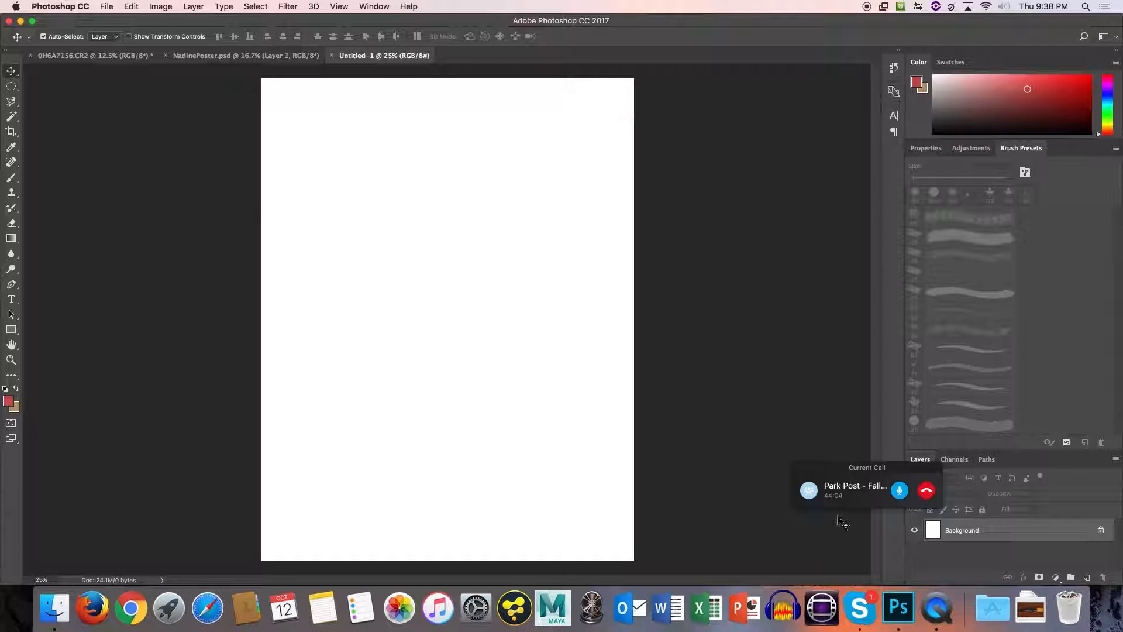
Unlock the blank document's background layer and fill it with the red foreground color using the Paint Bucket tool.
left_click(1100, 531)
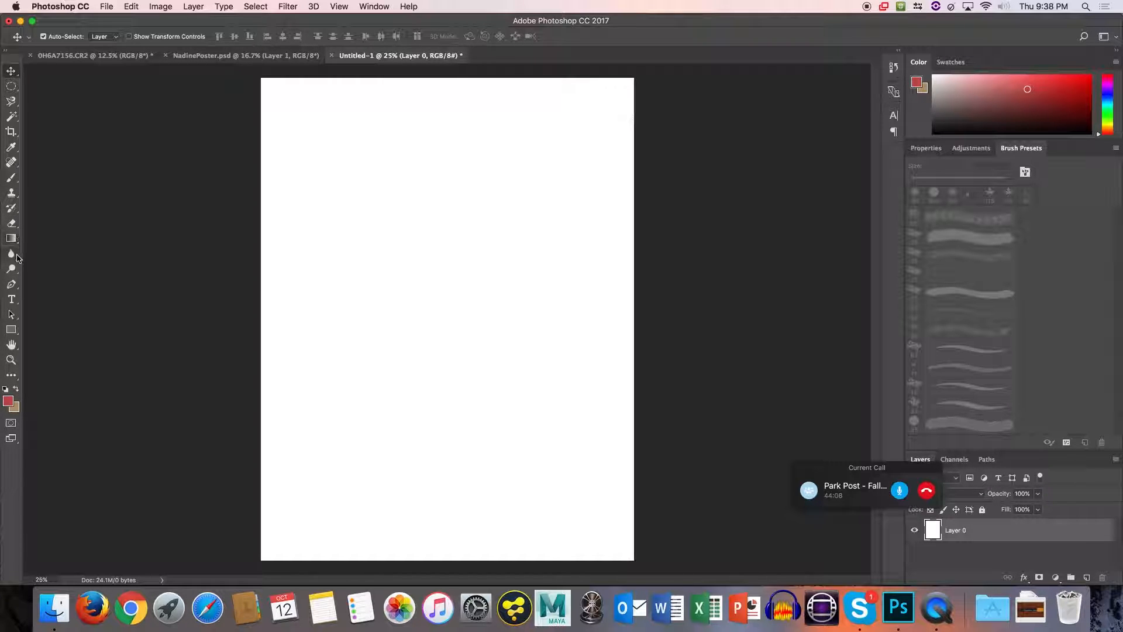
left_click(12, 223)
left_click(13, 225)
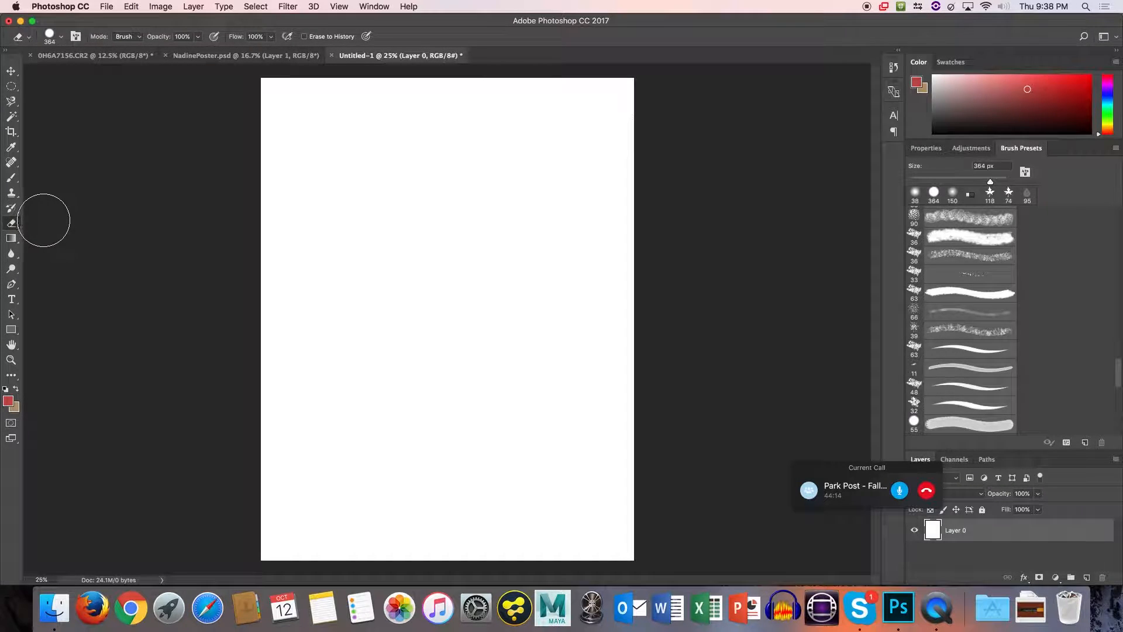
key("g")
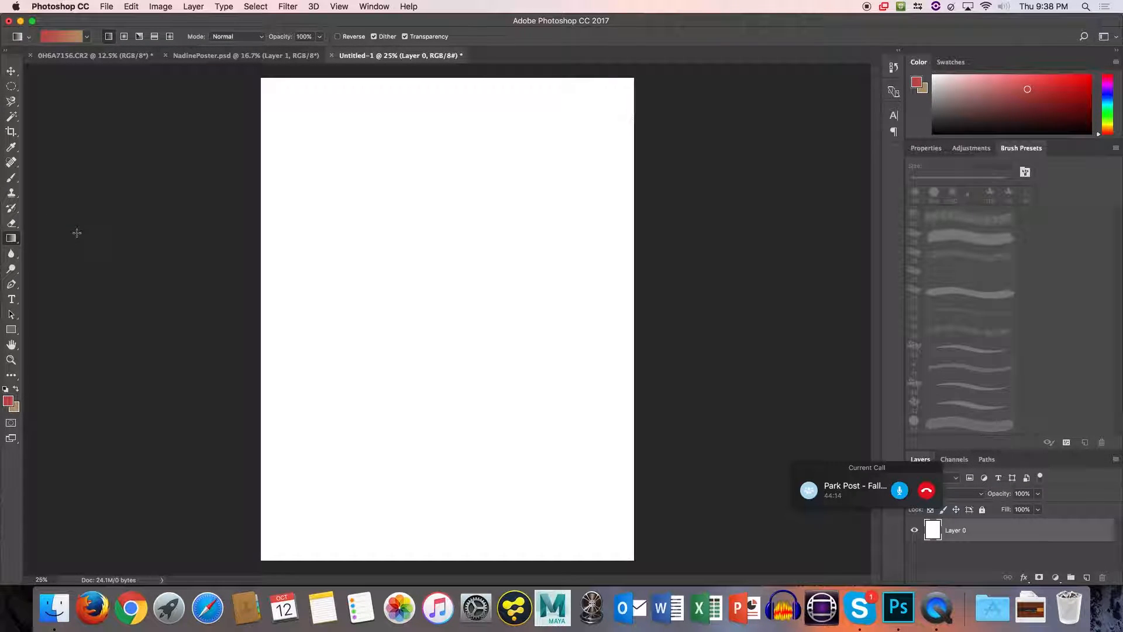
left_click(8, 401)
left_click(672, 193)
left_click(10, 239)
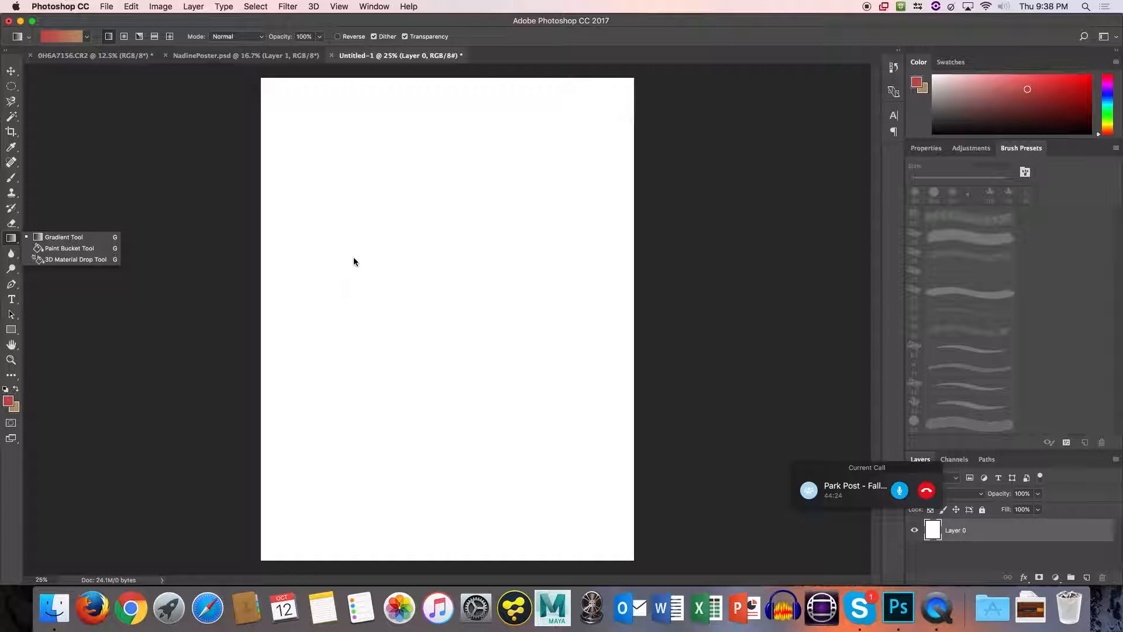
left_click(69, 248)
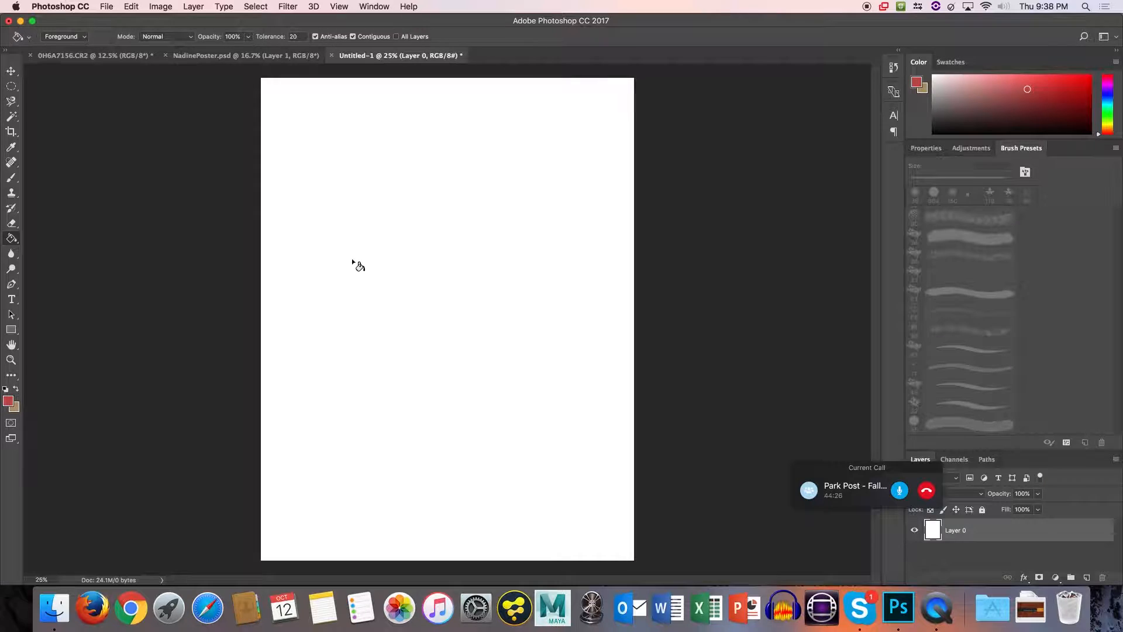
left_click(409, 275)
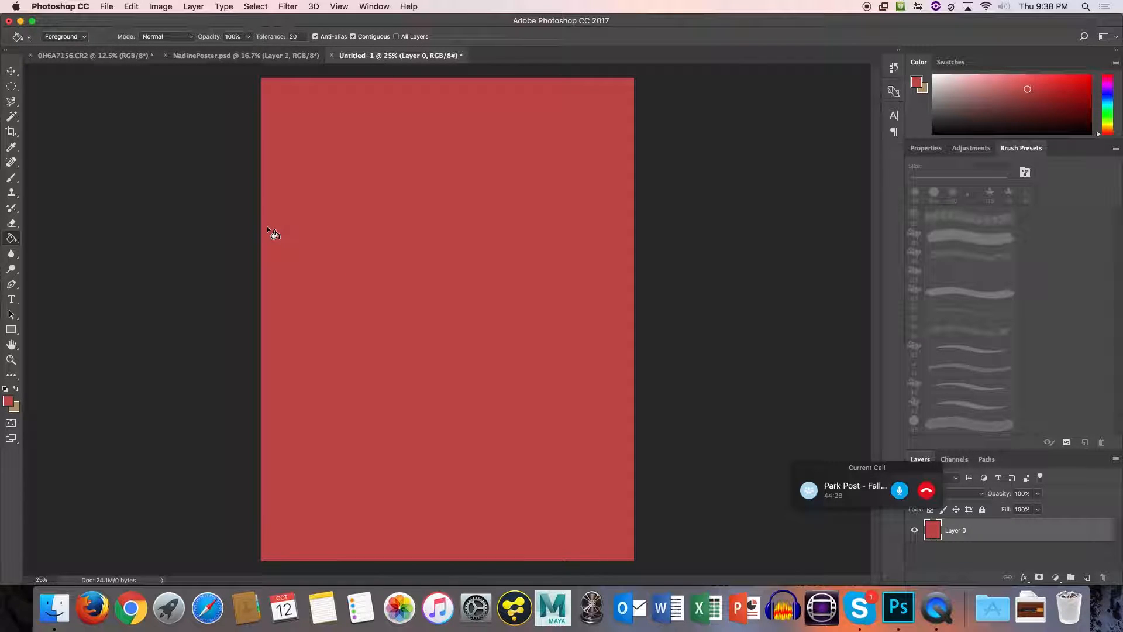
Select the woman and the black hands in 0H6A7156.CR2 with the Quick Selection tool, leaving out the pale background.
left_click(205, 55)
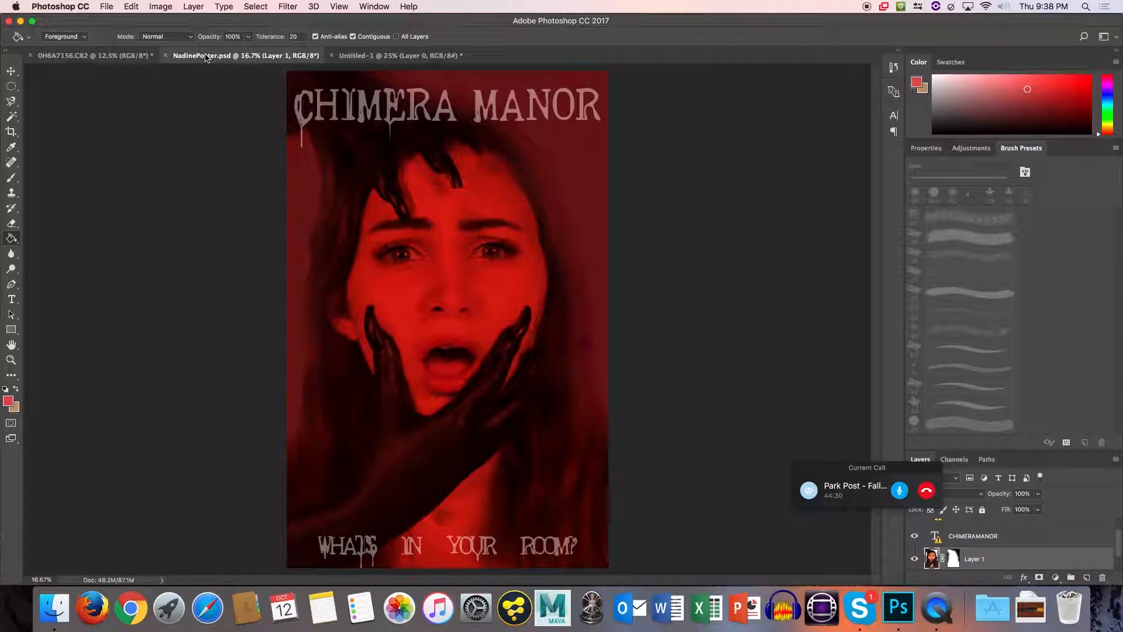
left_click(118, 55)
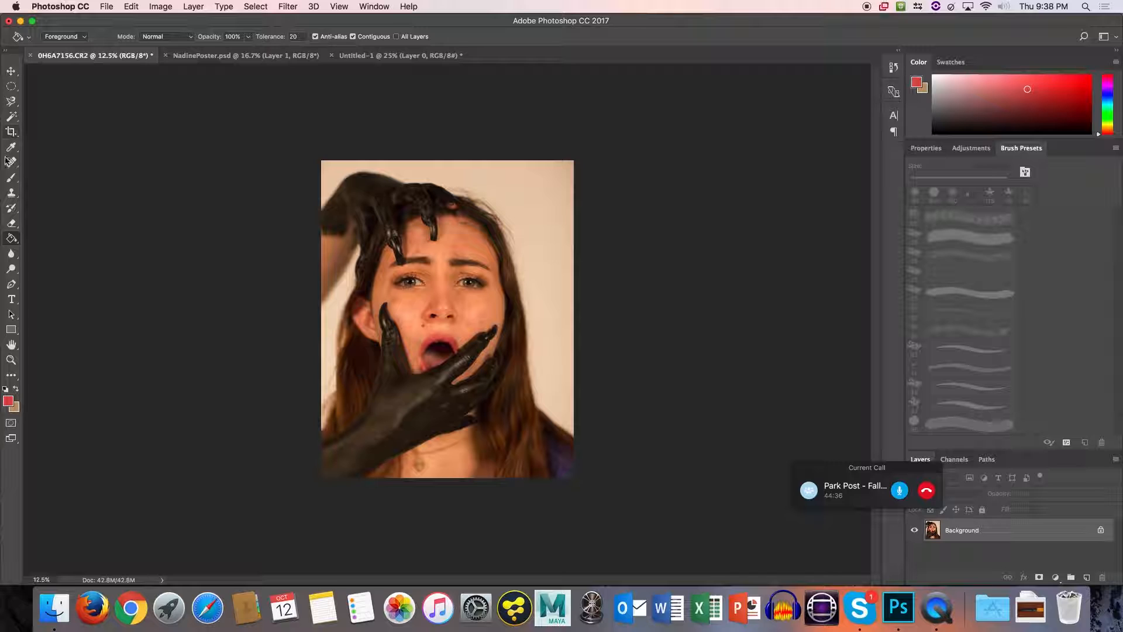
left_click(13, 118)
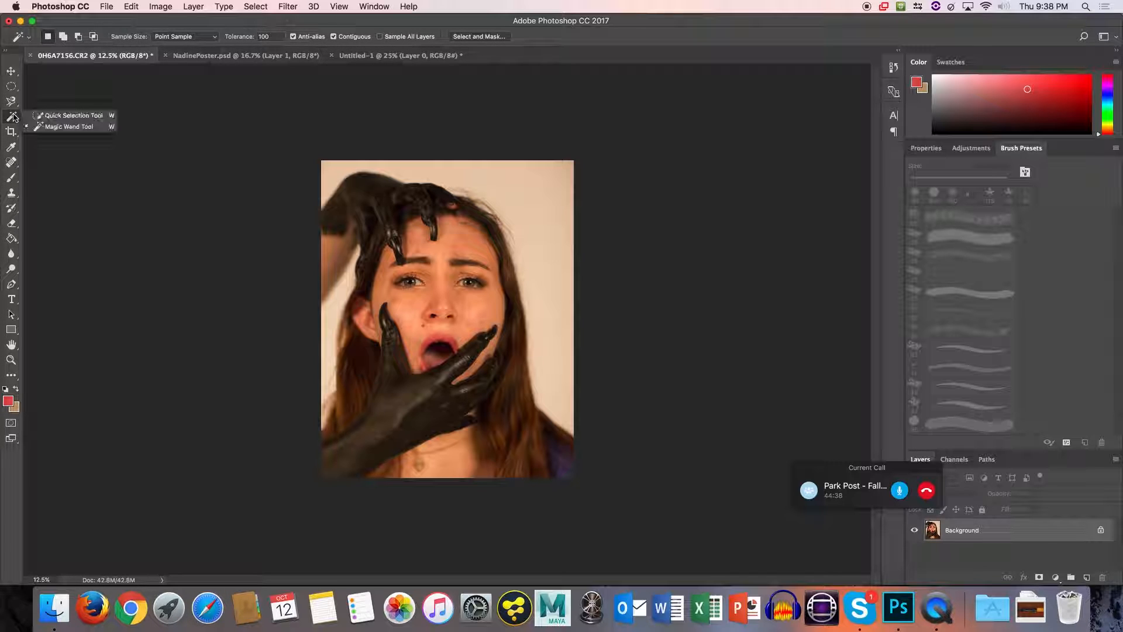
left_click(59, 115)
mouse_move(380, 214)
left_mouse_down()
mouse_move(418, 246)
mouse_move(477, 409)
left_mouse_up()
mouse_move(470, 454)
left_mouse_down()
mouse_move(374, 429)
mouse_move(356, 455)
left_mouse_up()
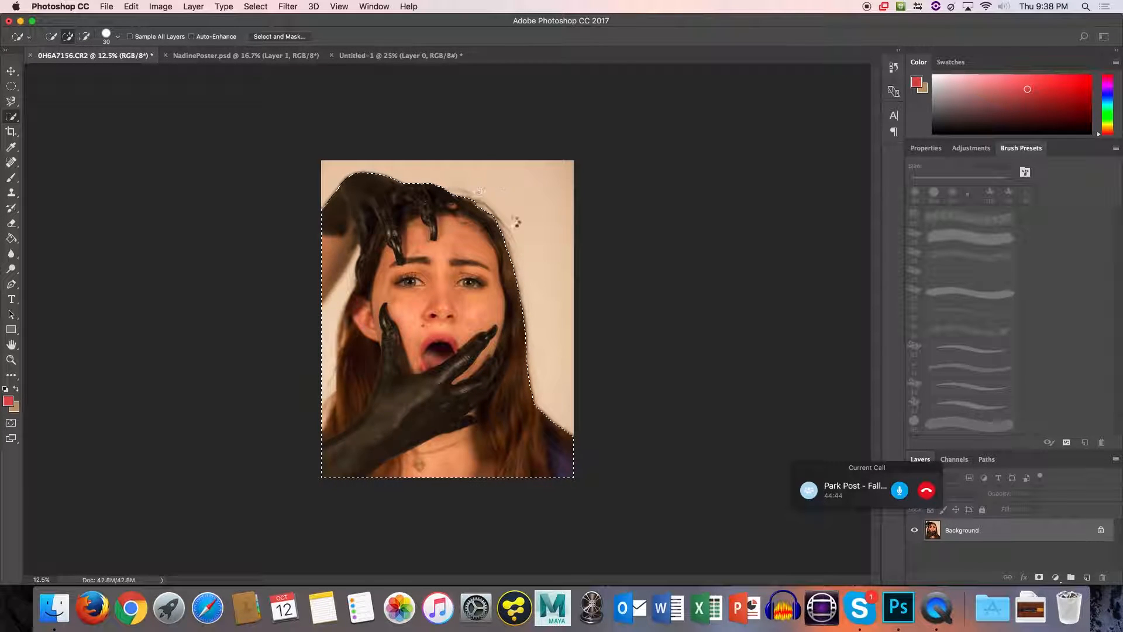
Cut the selected woman and black hands from 0H6A7156.CR2 and paste them as a new layer in Untitled-1.
key("super+BackSpace")
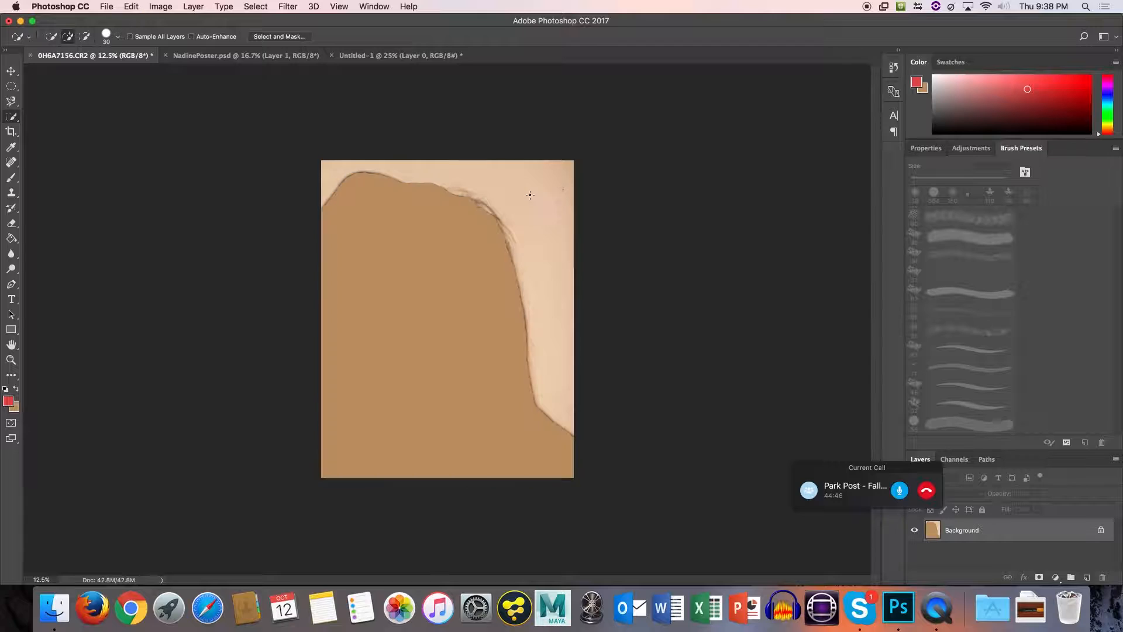
left_click(369, 55)
left_click_drag(514, 300, 512, 301)
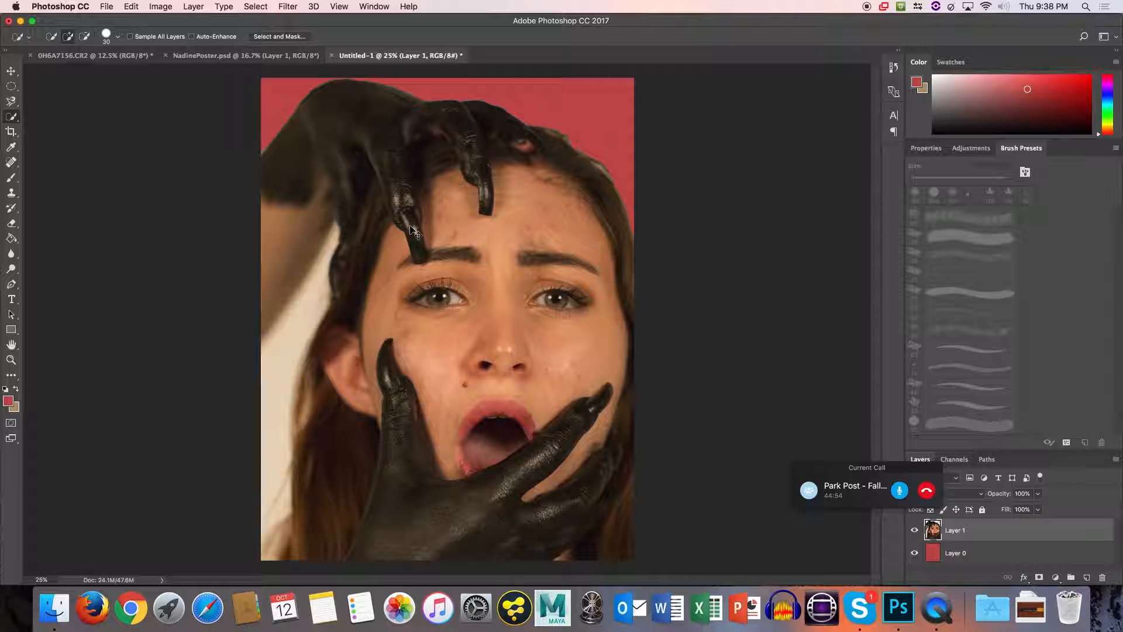
Scale the pasted portrait layer down to about 53% and place it in the middle of the red page.
key("super+t")
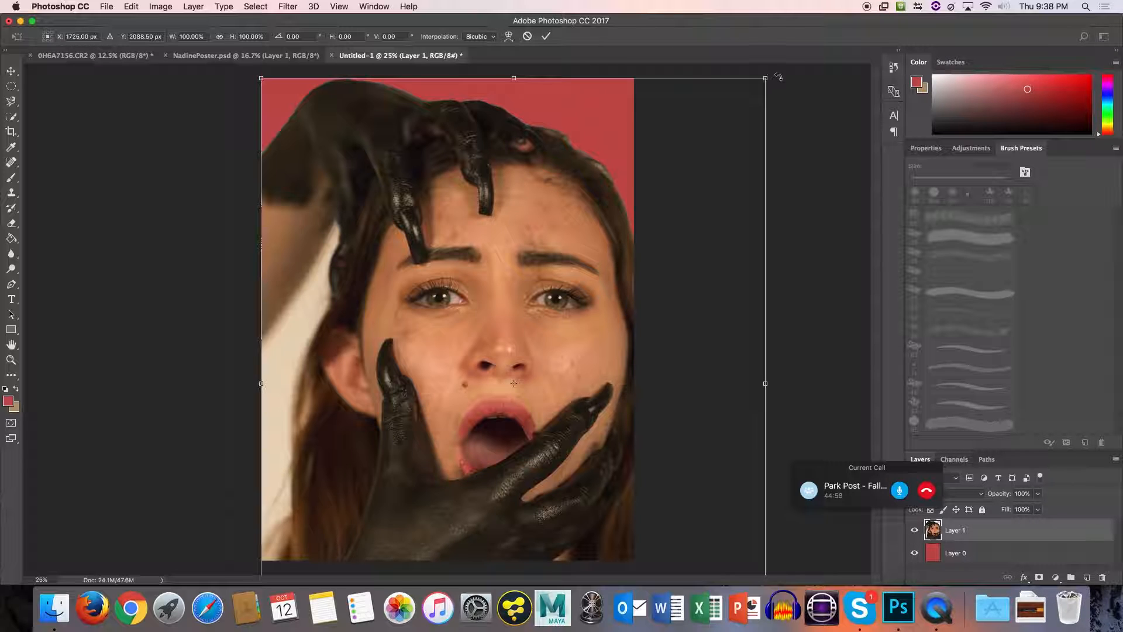
left_click_drag(767, 77, 493, 328)
left_click_drag(398, 487, 455, 313)
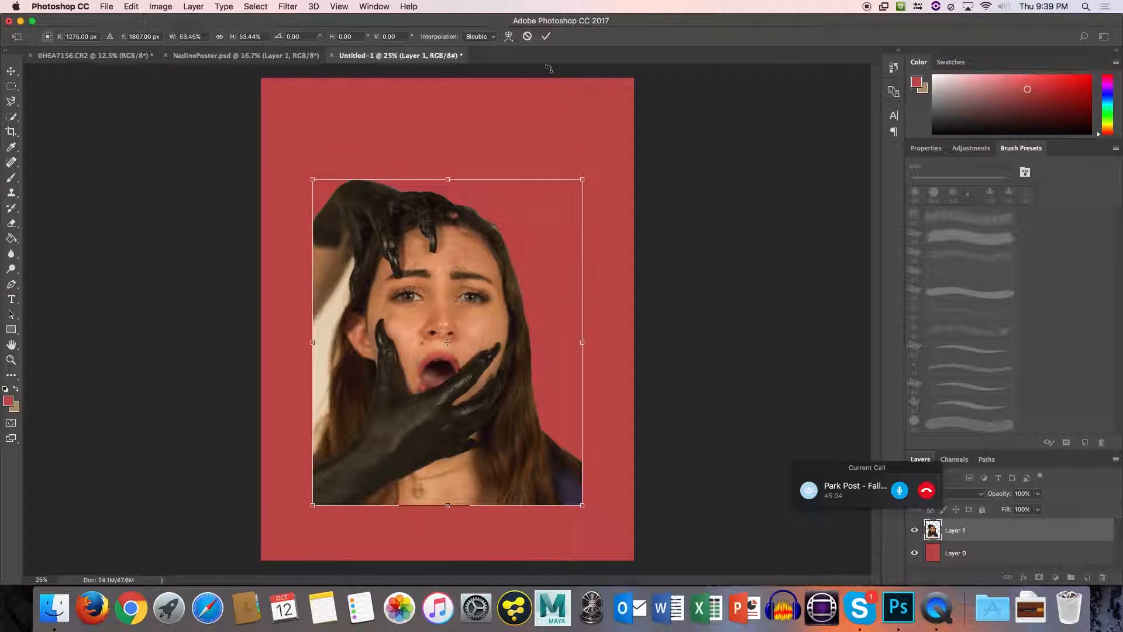
left_click(546, 39)
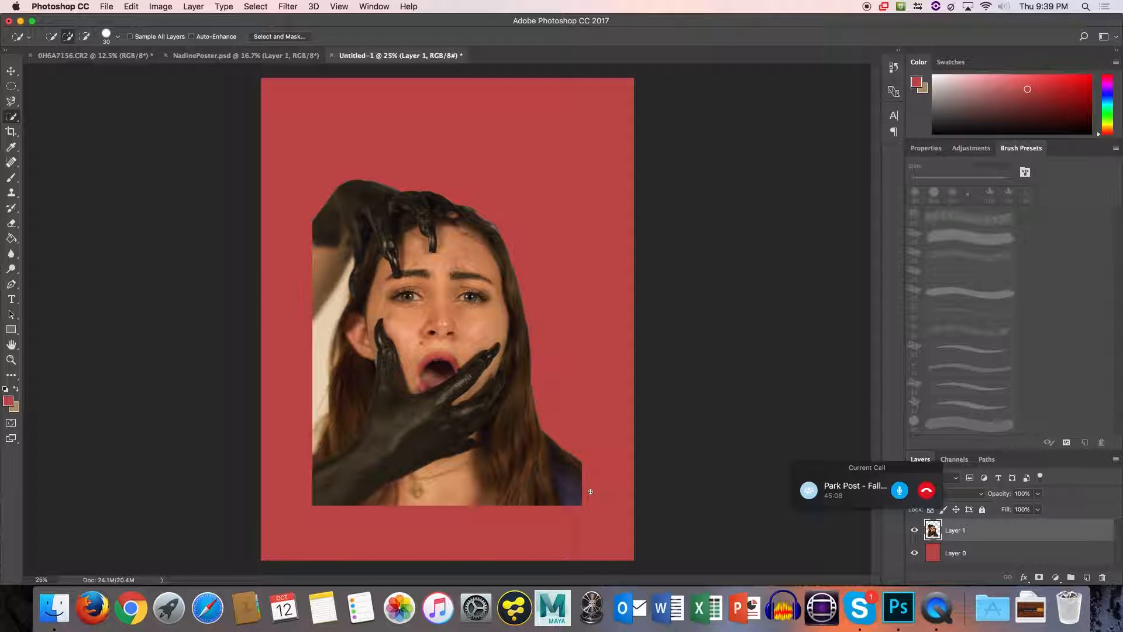
Enlarge the portrait layer to span the full page width and move it slightly down, leaving a red strip above.
key("super+t")
left_click_drag(592, 513, 644, 568)
left_click_drag(312, 179, 260, 91)
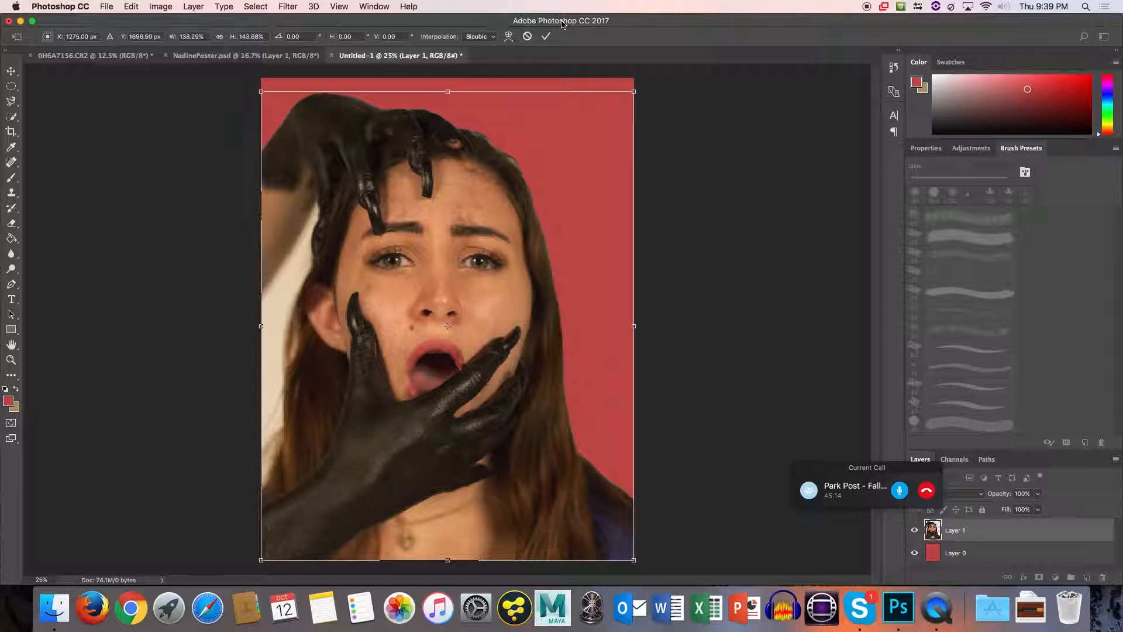
left_click(546, 36)
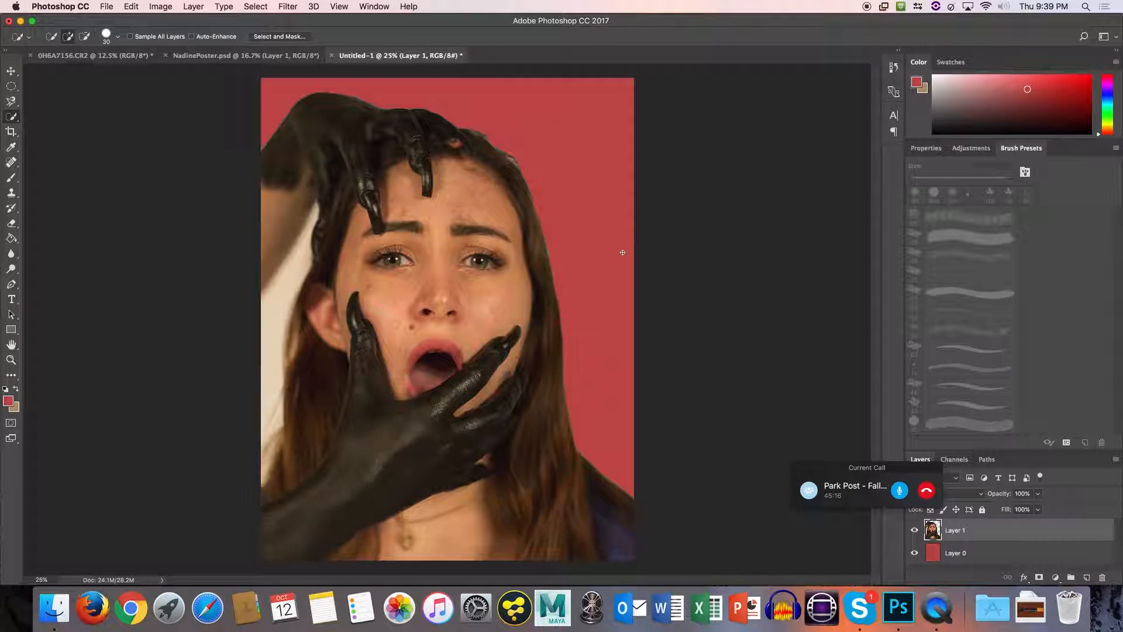
key("super+t")
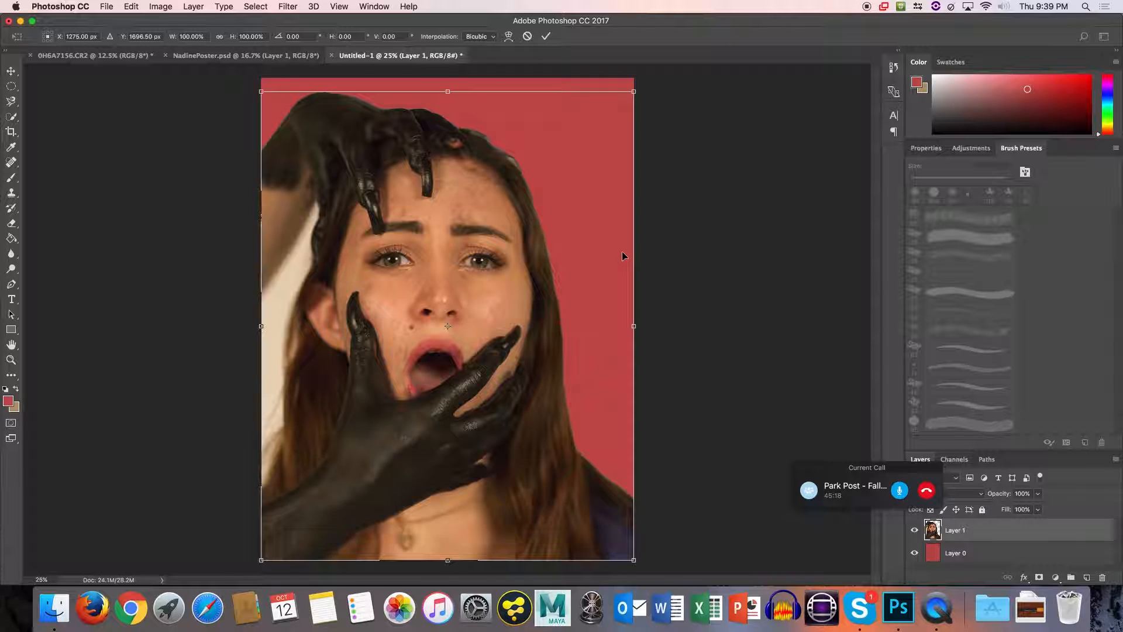
mouse_move(479, 193)
left_mouse_down()
mouse_move(481, 205)
mouse_move(466, 171)
mouse_move(475, 171)
left_mouse_up()
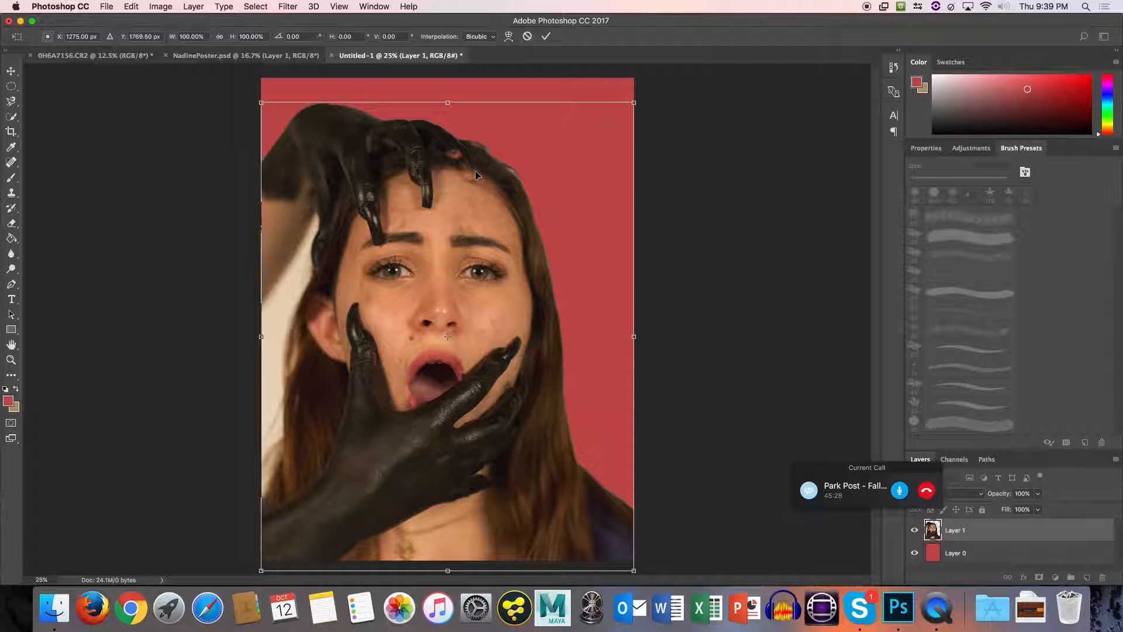
left_click(545, 36)
Compare the NadinePoster.psd design and the cut-out source photo with the composition in Untitled-1.
left_click(245, 55)
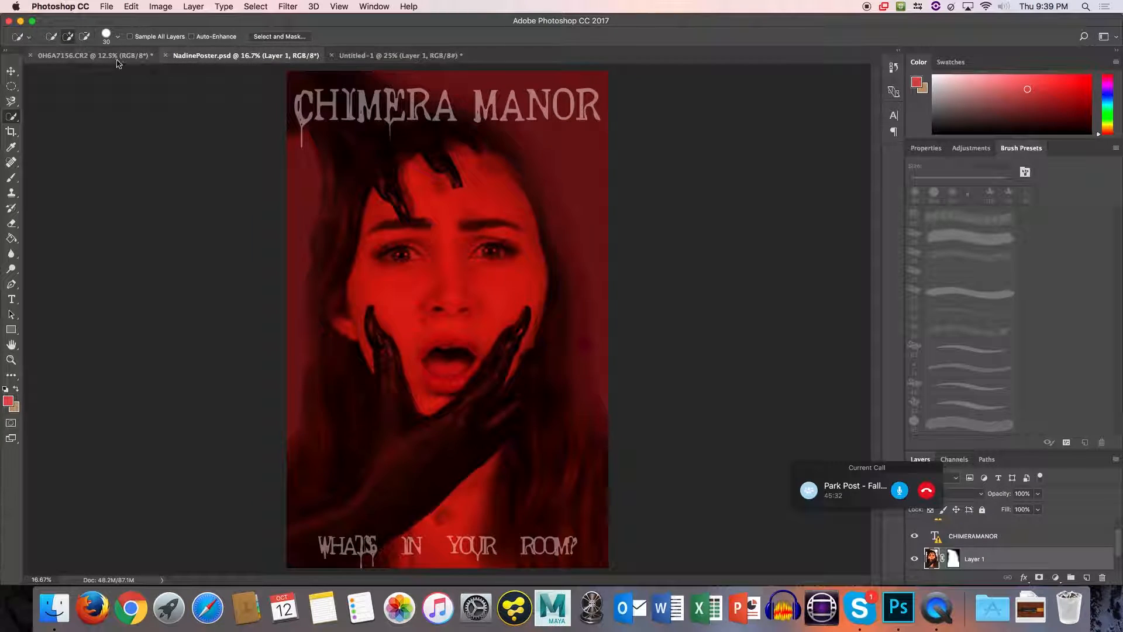
left_click(94, 55)
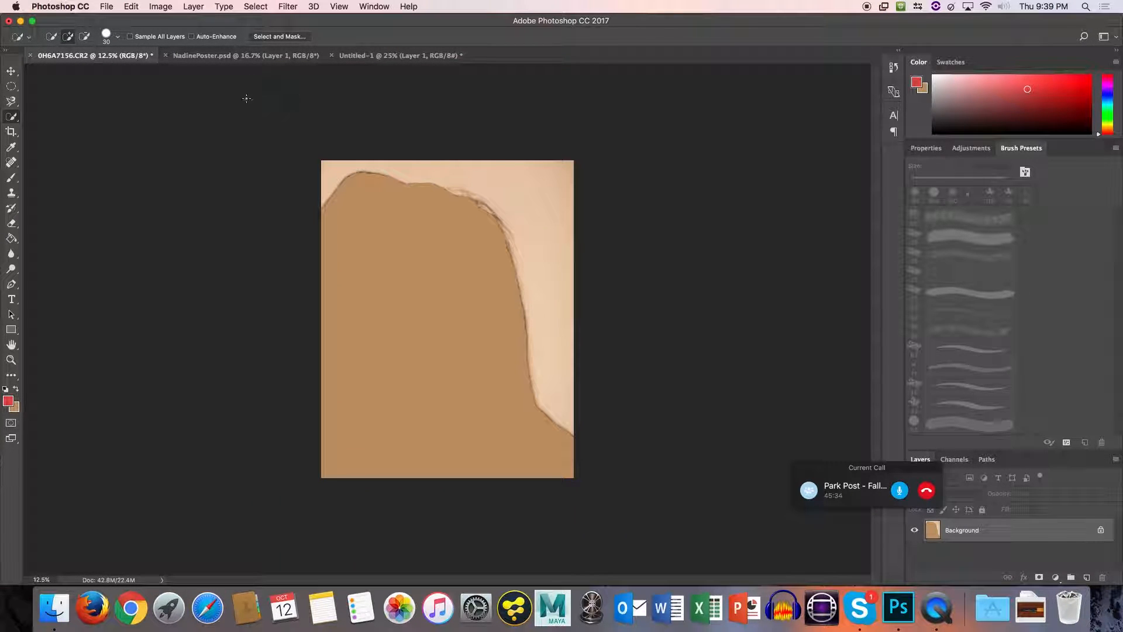
left_click(401, 55)
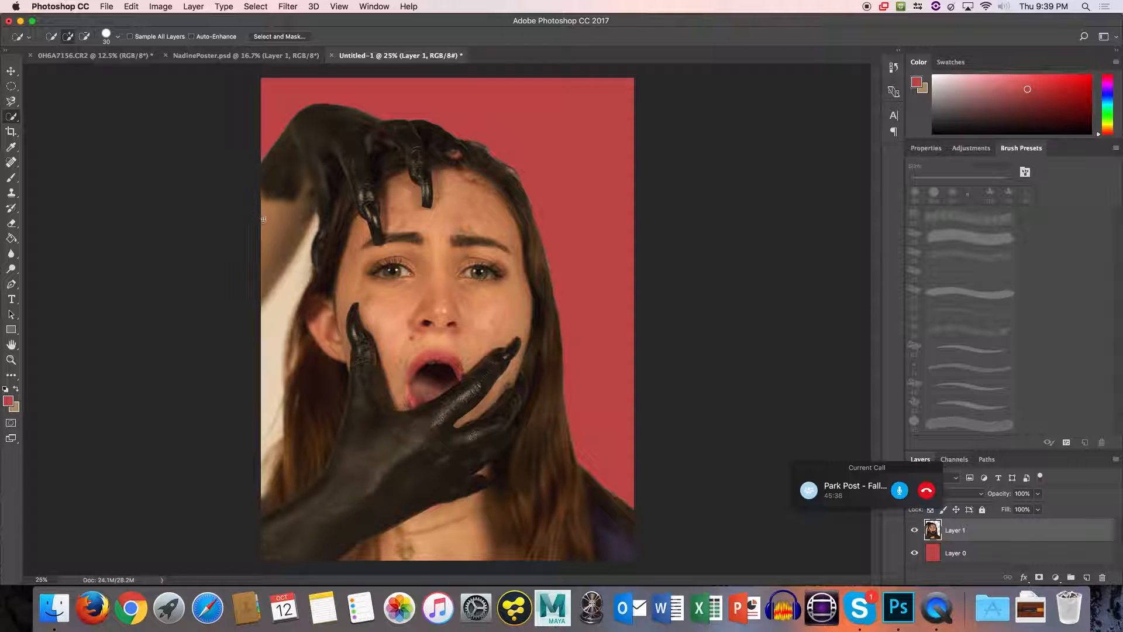
Revert 0H6A7156.CR2 to its Quick Selection history state to undo the cut, and deselect everything.
left_click(114, 56)
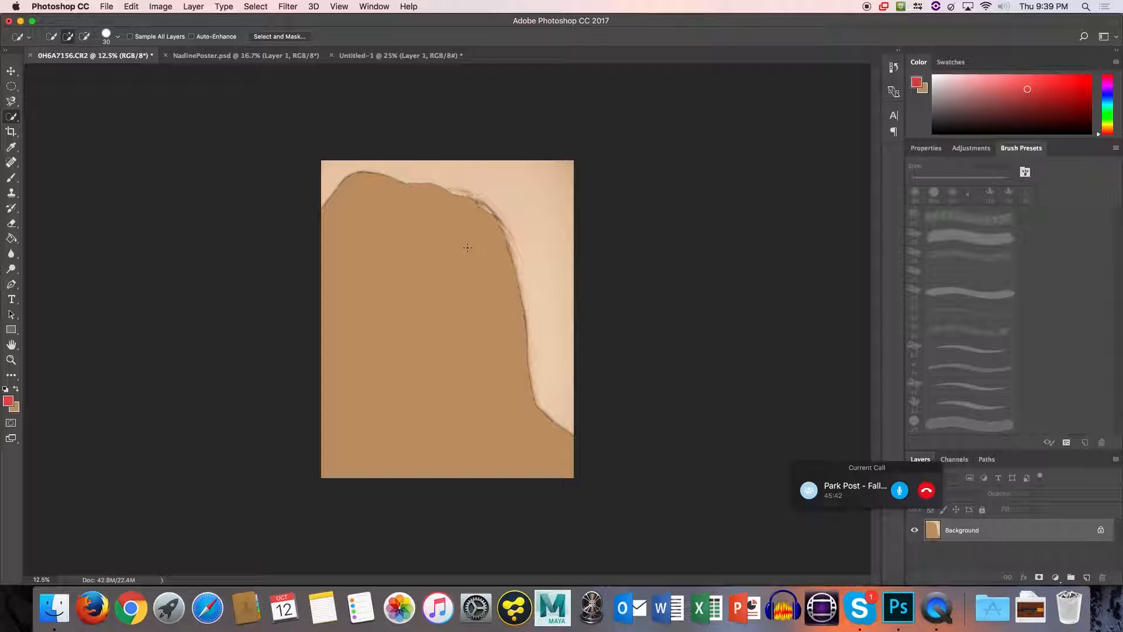
left_click(893, 67)
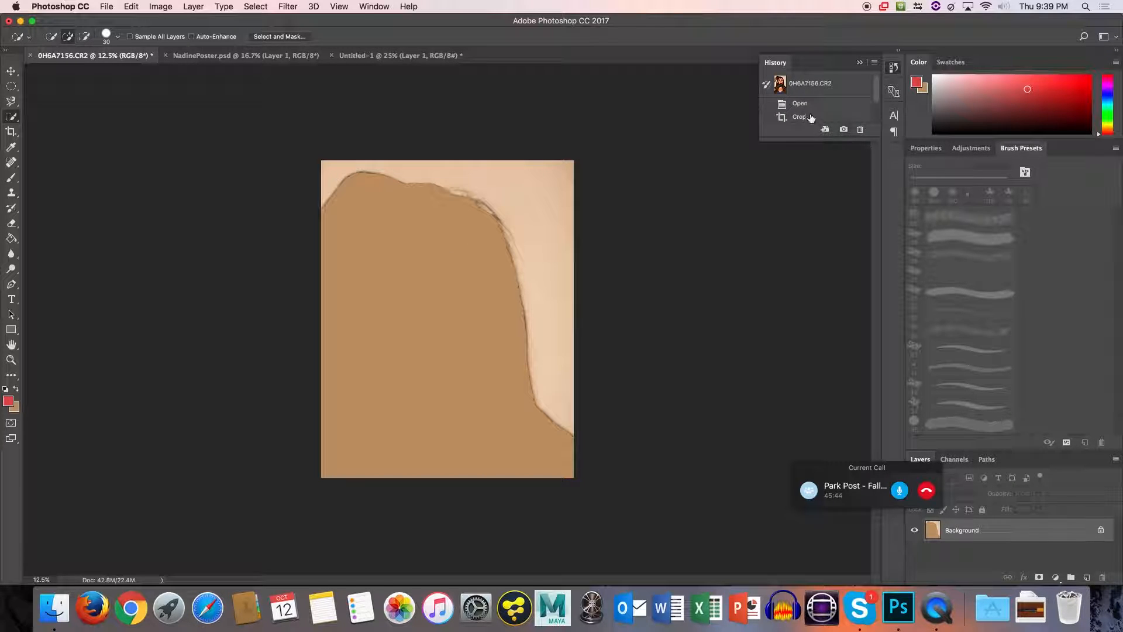
scroll(833, 114, "down", 2)
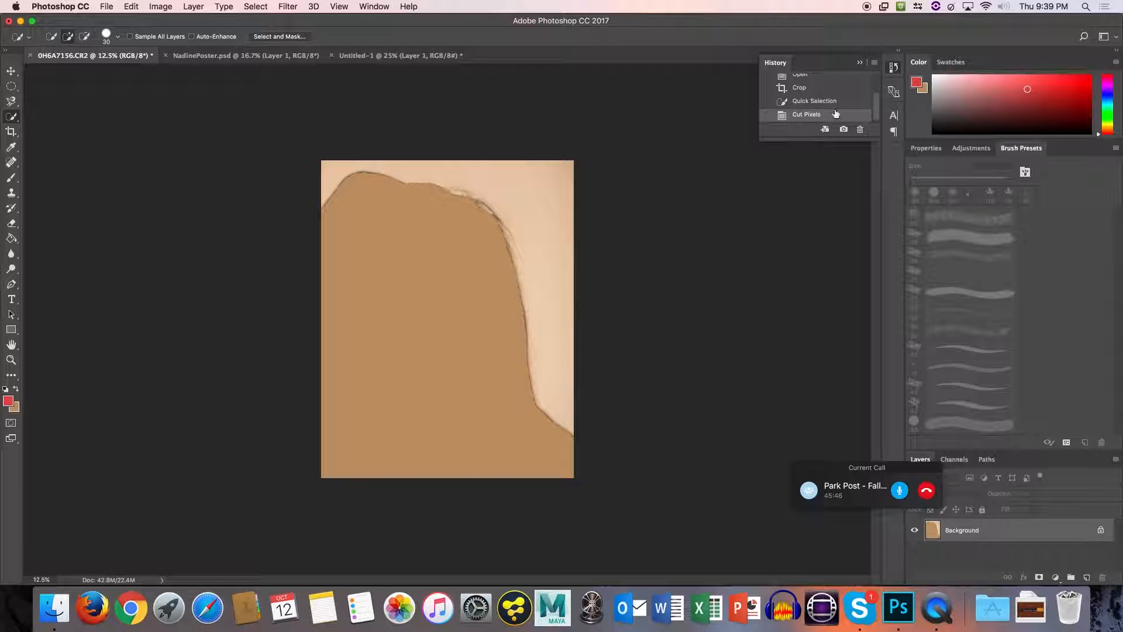
left_click(831, 102)
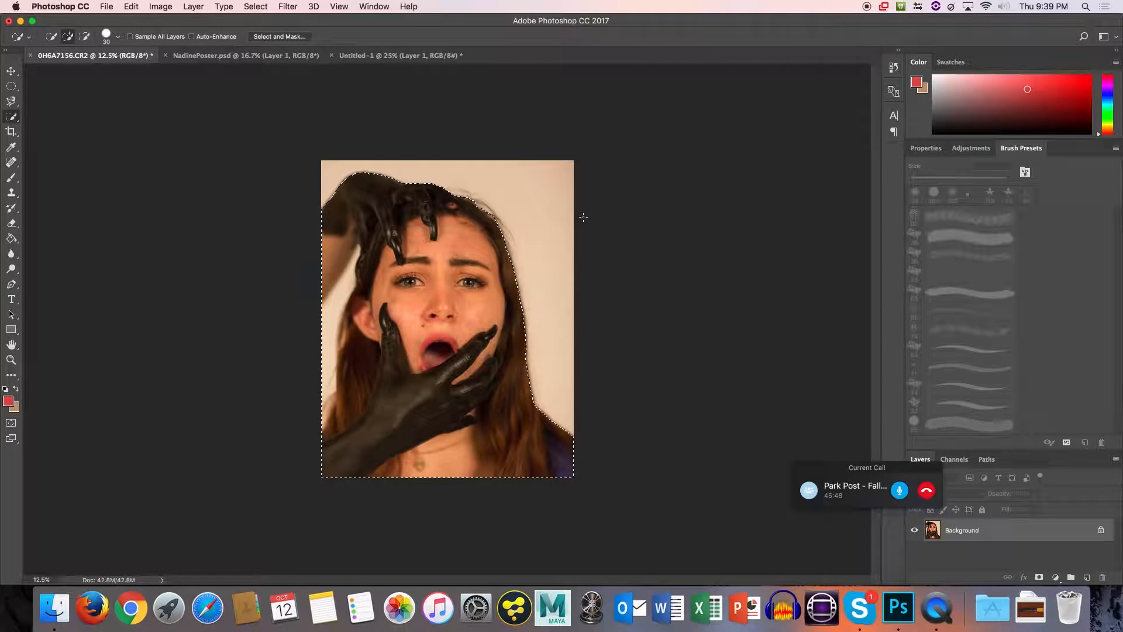
key("super+d")
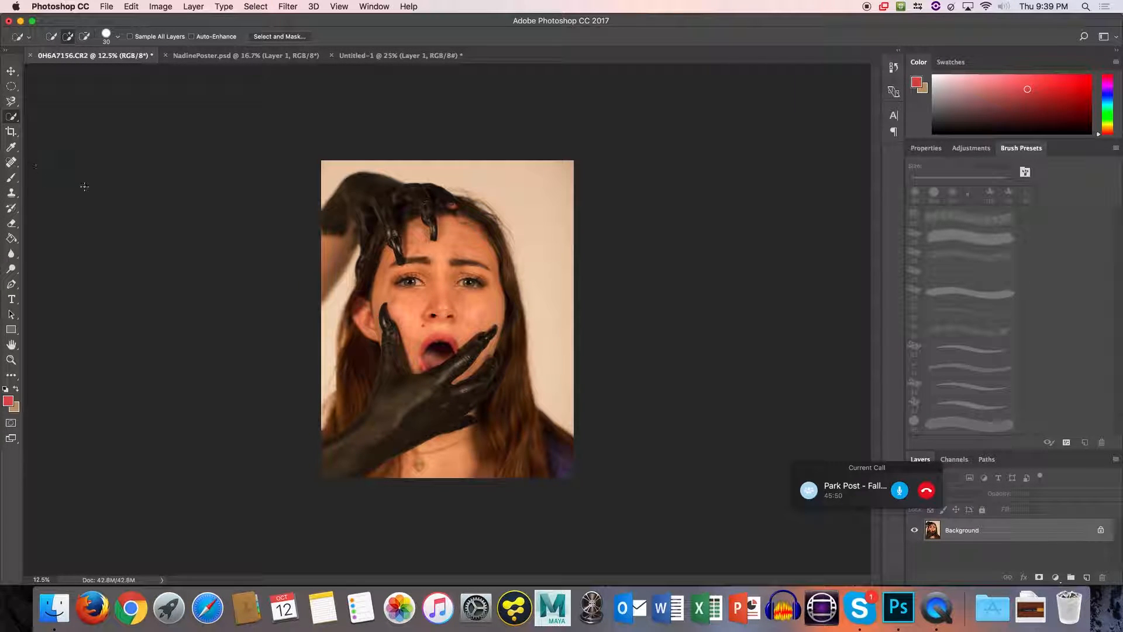
Quick-select the pale background above and beside the woman's hair and add a Selective Color adjustment layer masked to it.
left_click(961, 150)
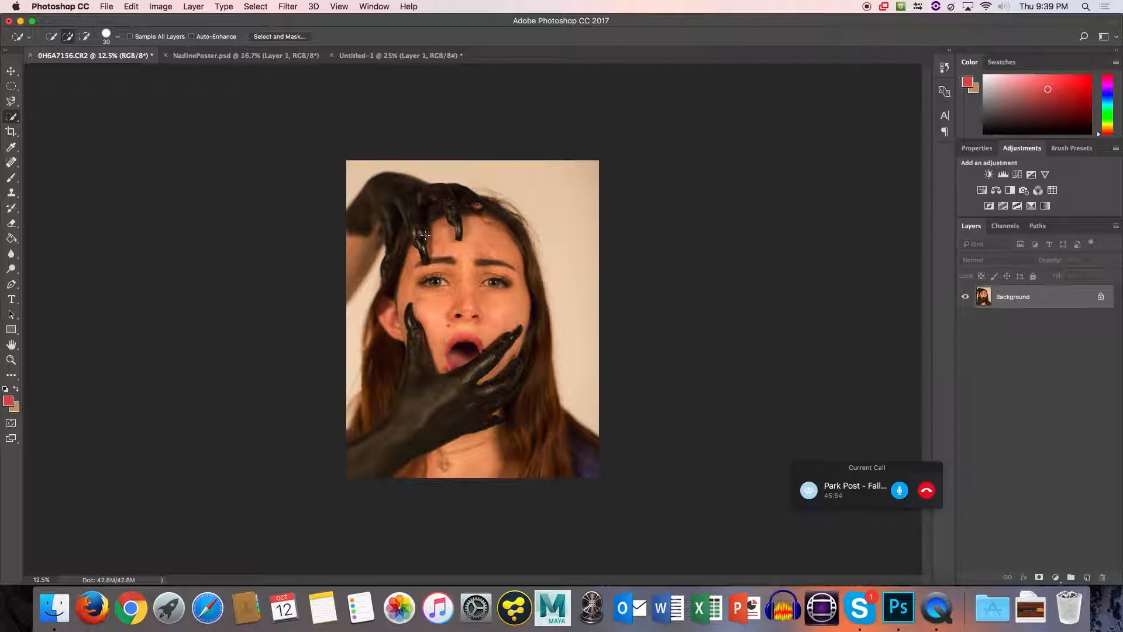
mouse_move(502, 172)
left_mouse_down()
mouse_move(544, 205)
mouse_move(584, 280)
mouse_move(594, 349)
left_mouse_up()
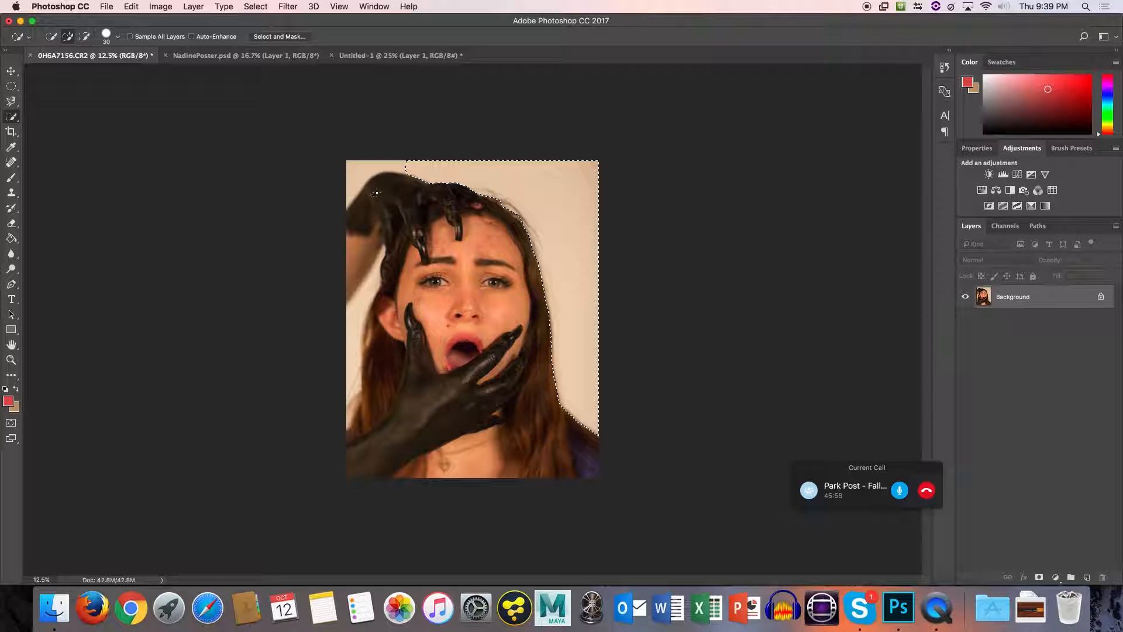
left_click(1031, 206)
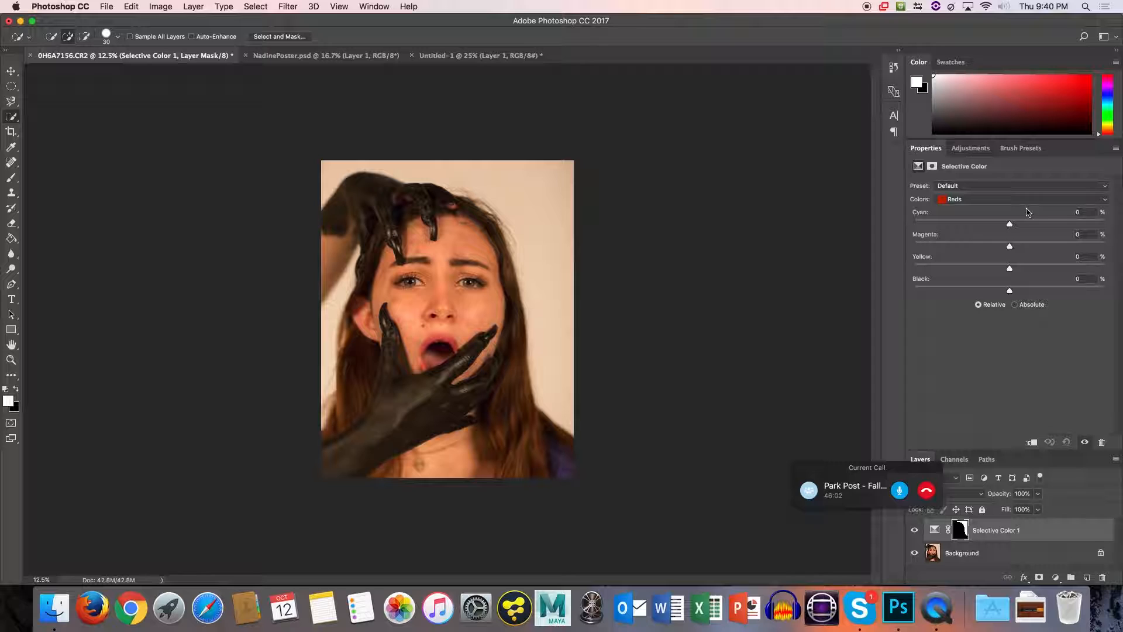
Adjust the Selective Color reds, and set the whites to +18% cyan and +42% black.
left_click_drag(1011, 226, 1013, 255)
left_click(988, 199)
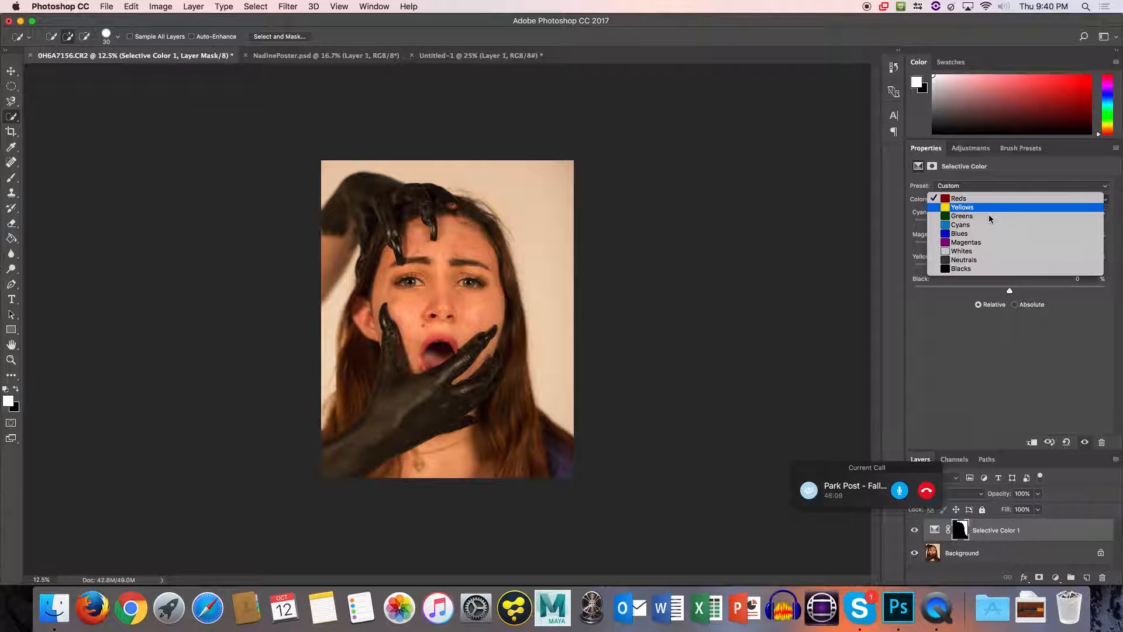
left_click(988, 251)
left_click_drag(1009, 225, 1026, 225)
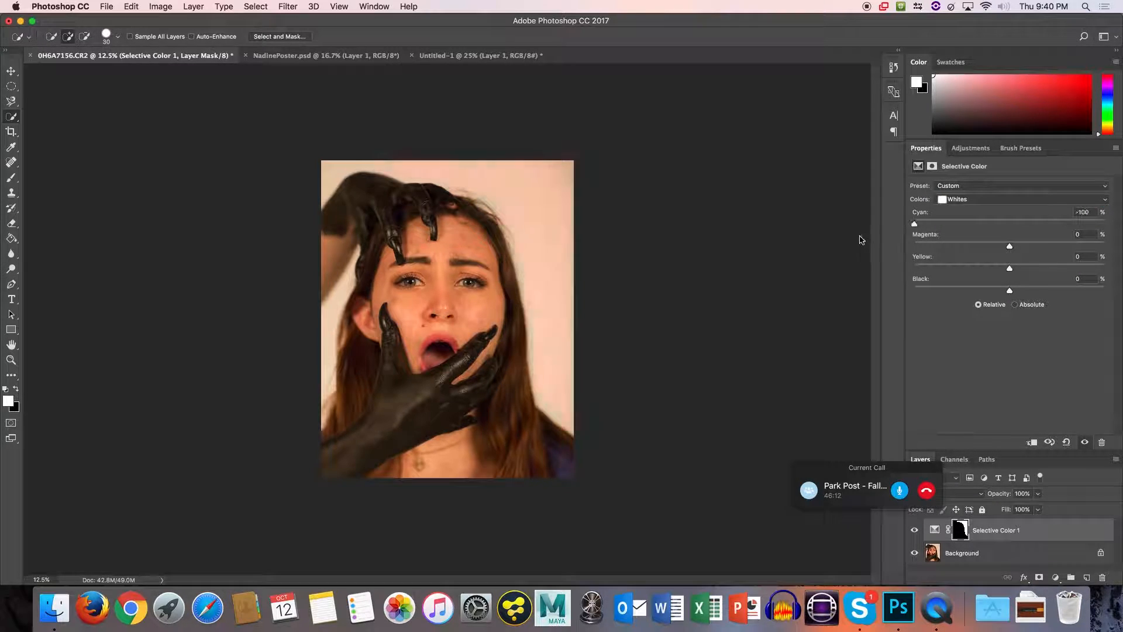
left_click_drag(1010, 290, 915, 290)
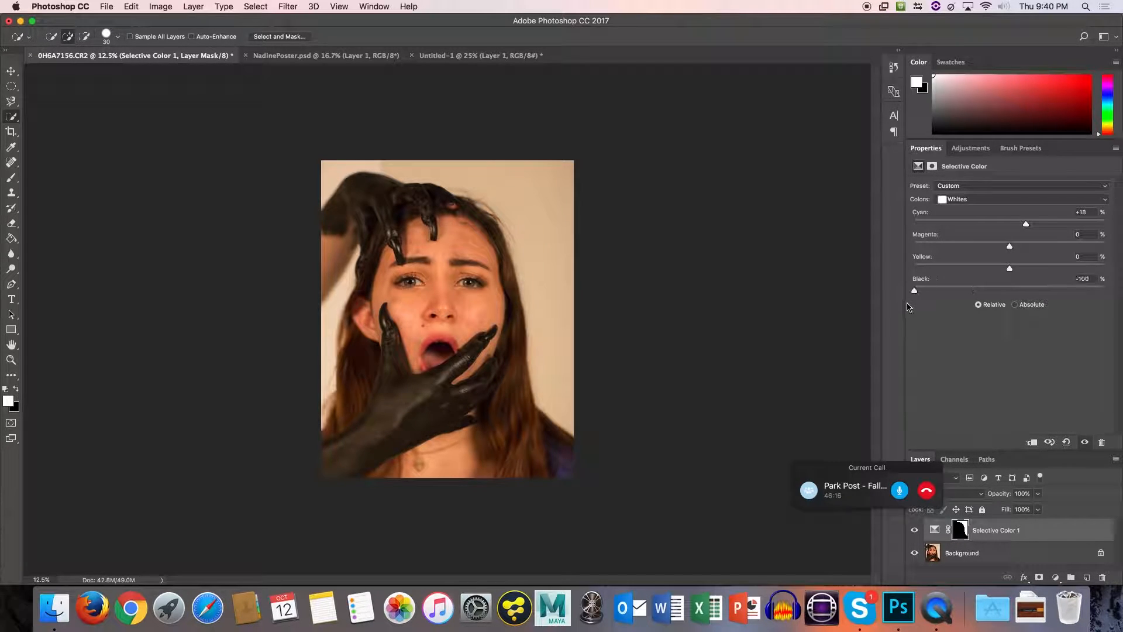
left_click_drag(915, 290, 1050, 310)
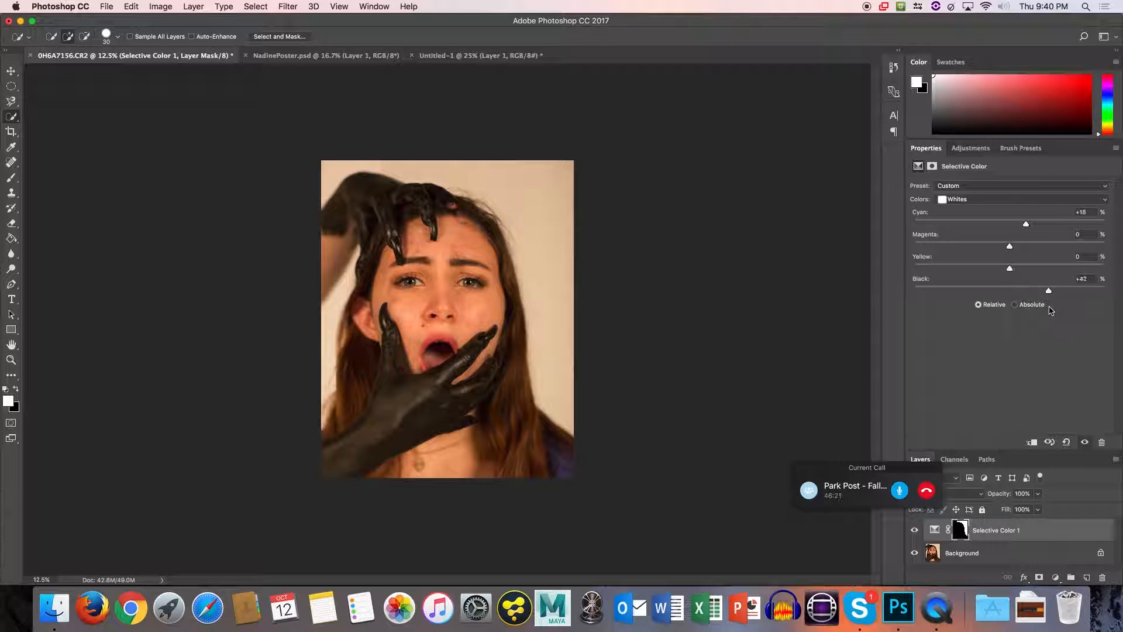
left_click(1011, 199)
left_click(908, 210)
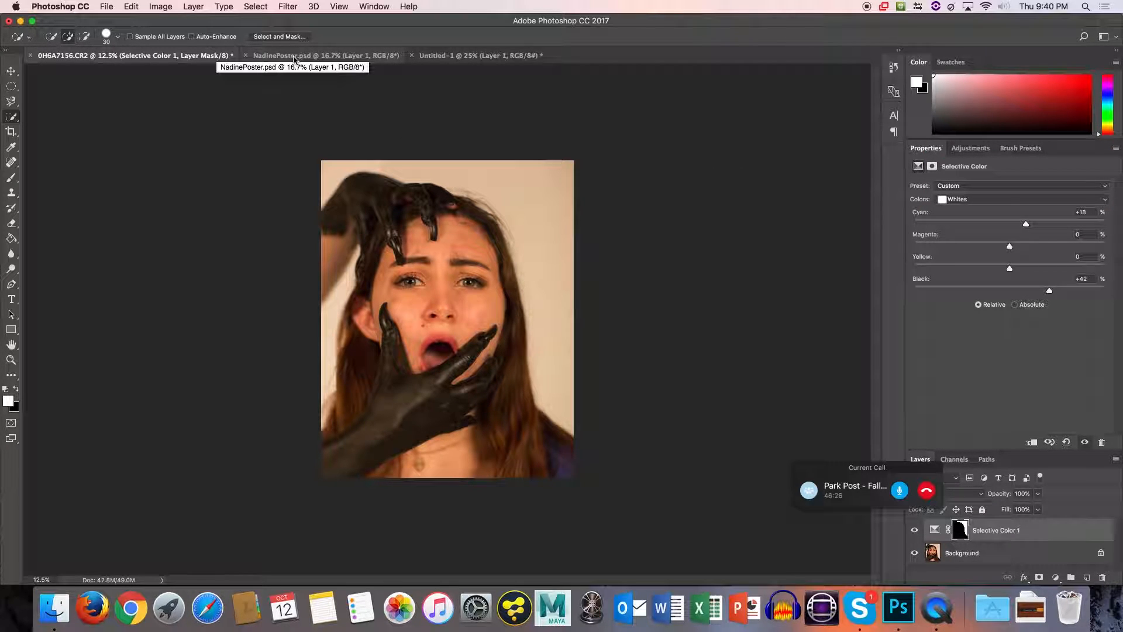
Compare the Untitled-1 composition with the color-adjusted photo and the finished NadinePoster.psd.
left_click(432, 55)
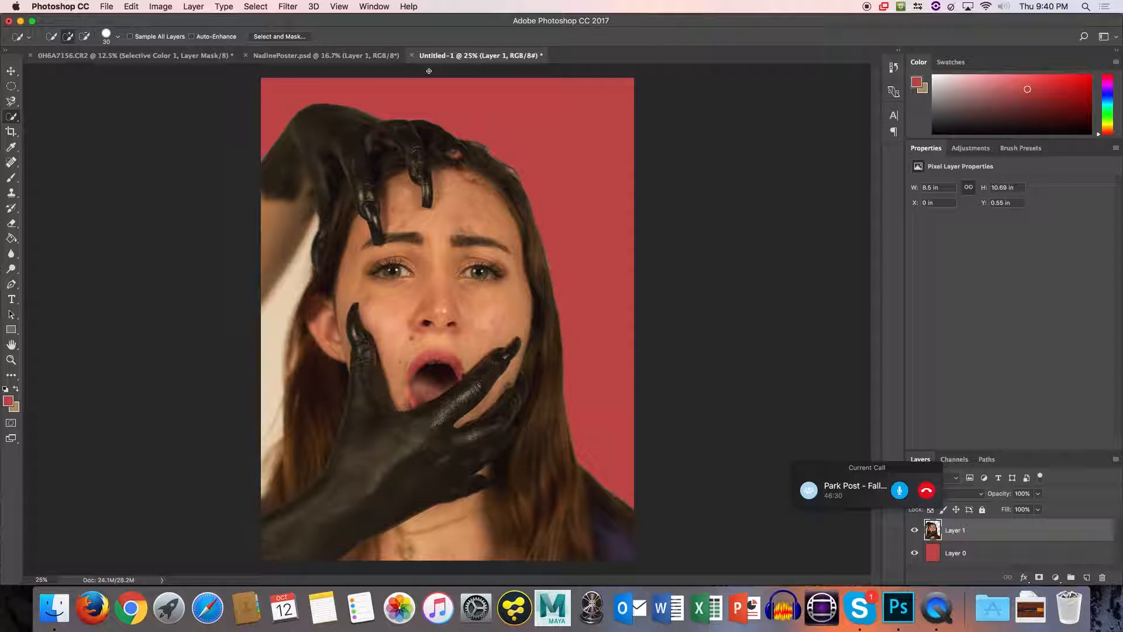
left_click(187, 58)
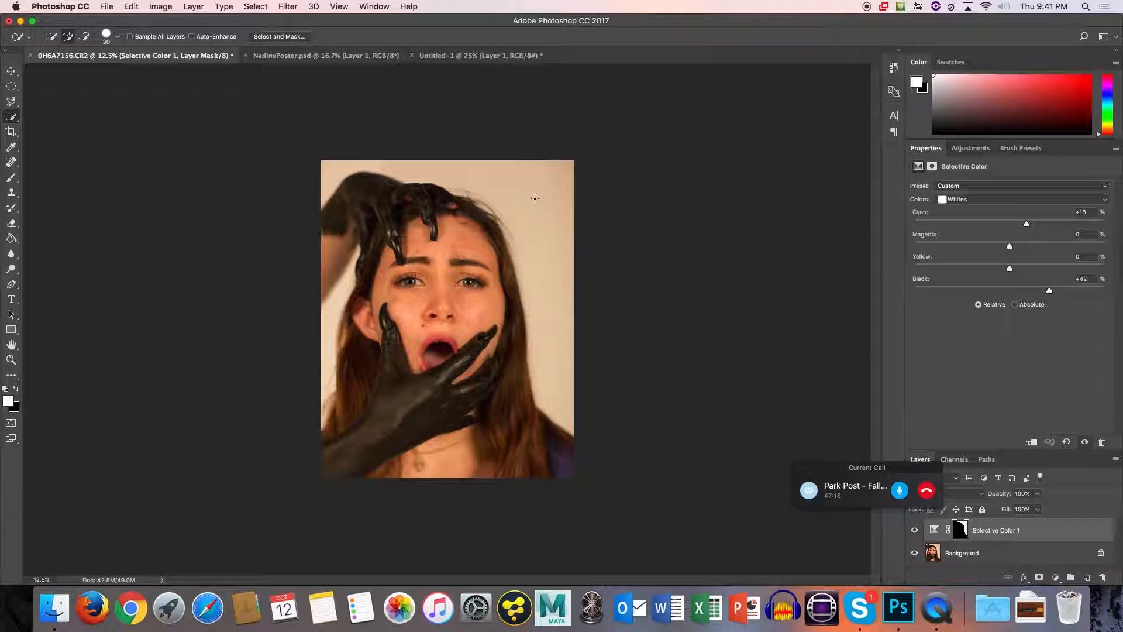
left_click(427, 55)
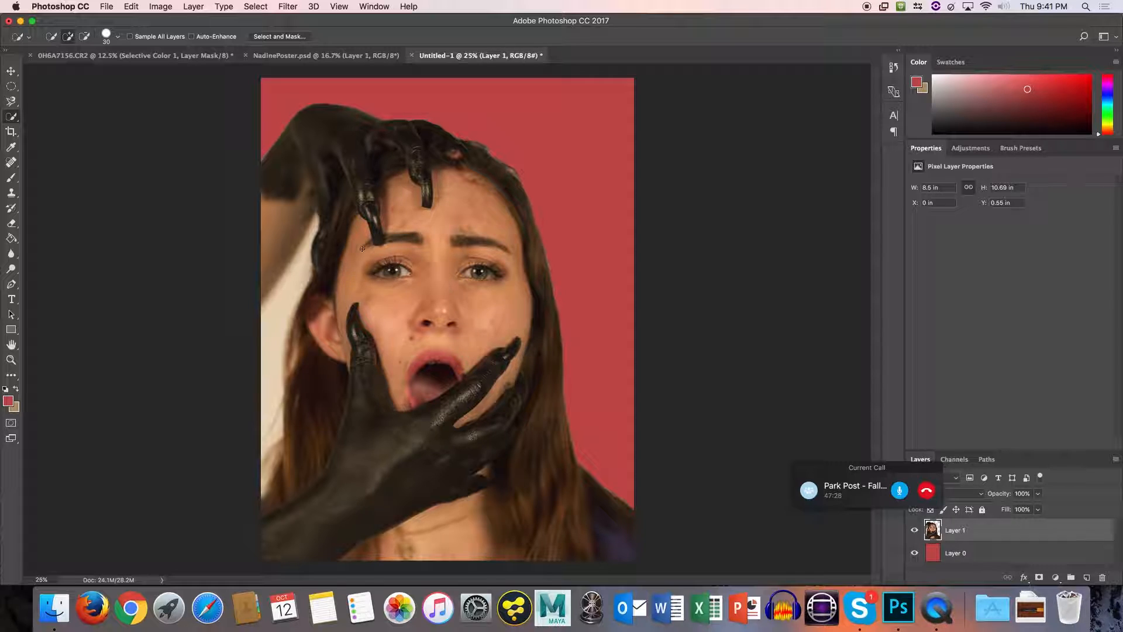
left_click(284, 55)
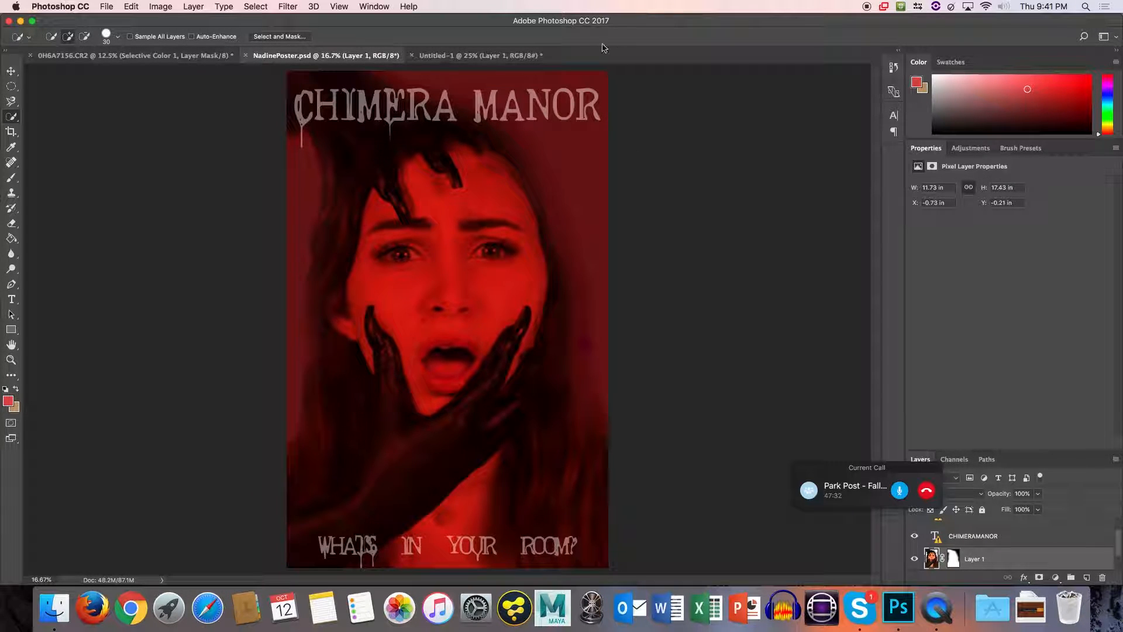
In Untitled-1, add a linear gradient fill layer above the portrait with a 90° angle and 572% scale.
left_click(479, 55)
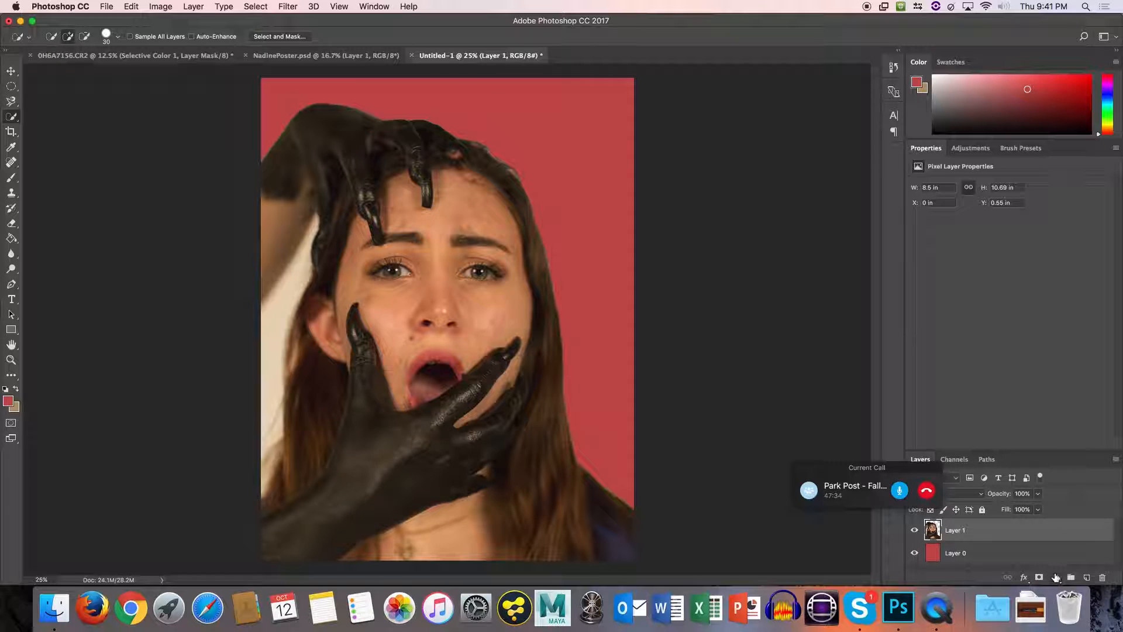
left_click(1054, 578)
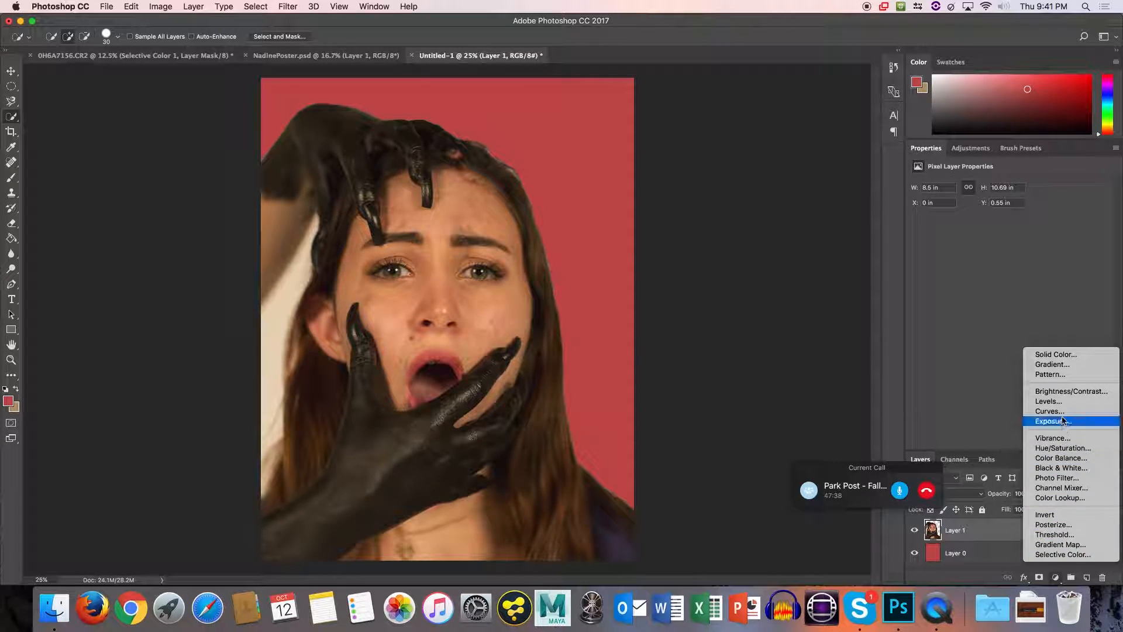
left_click(1048, 365)
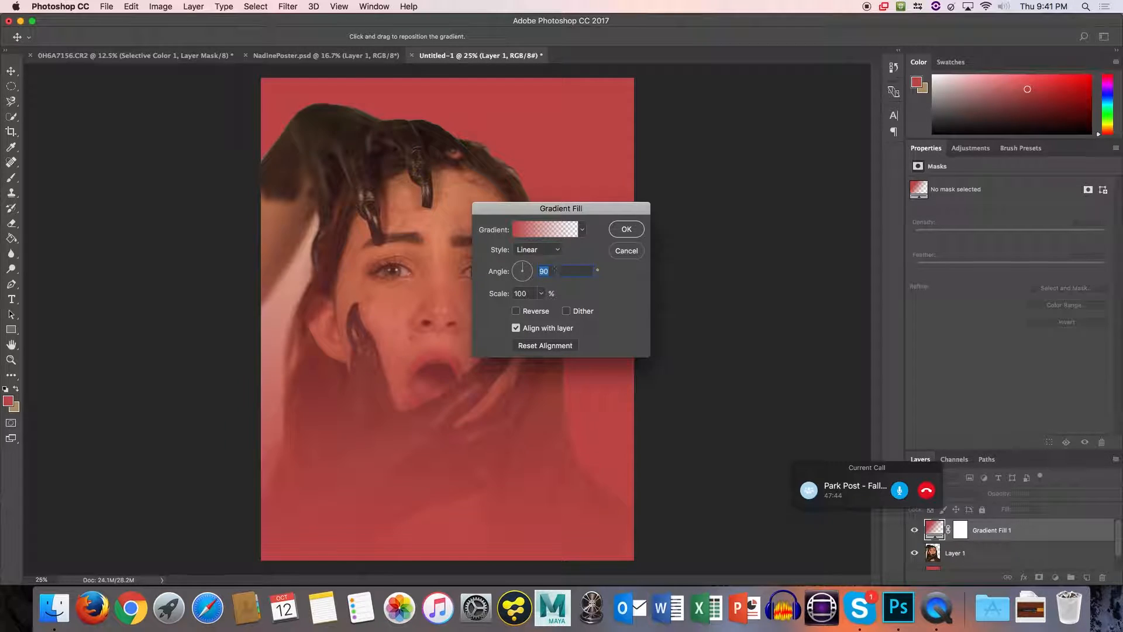
left_click(552, 271)
left_click(542, 293)
left_click_drag(540, 309, 563, 314)
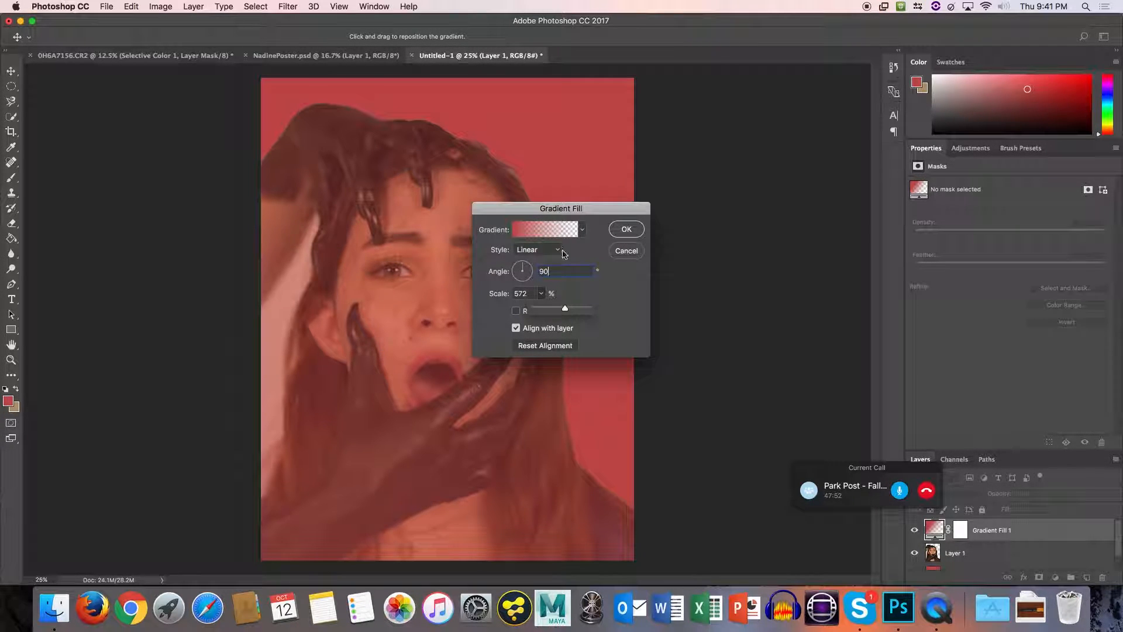
Try other gradient presets for the gradient fill, keep the red-to-transparent one and apply the fill.
left_click(582, 229)
left_click(495, 255)
left_click(504, 255)
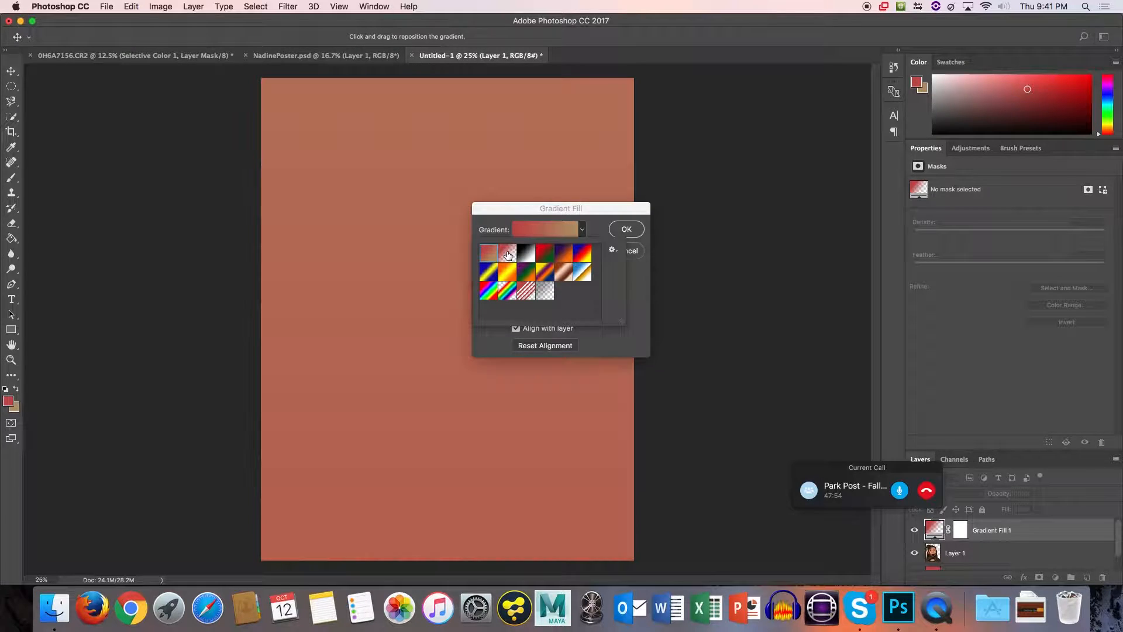
left_click(524, 258)
left_click(506, 256)
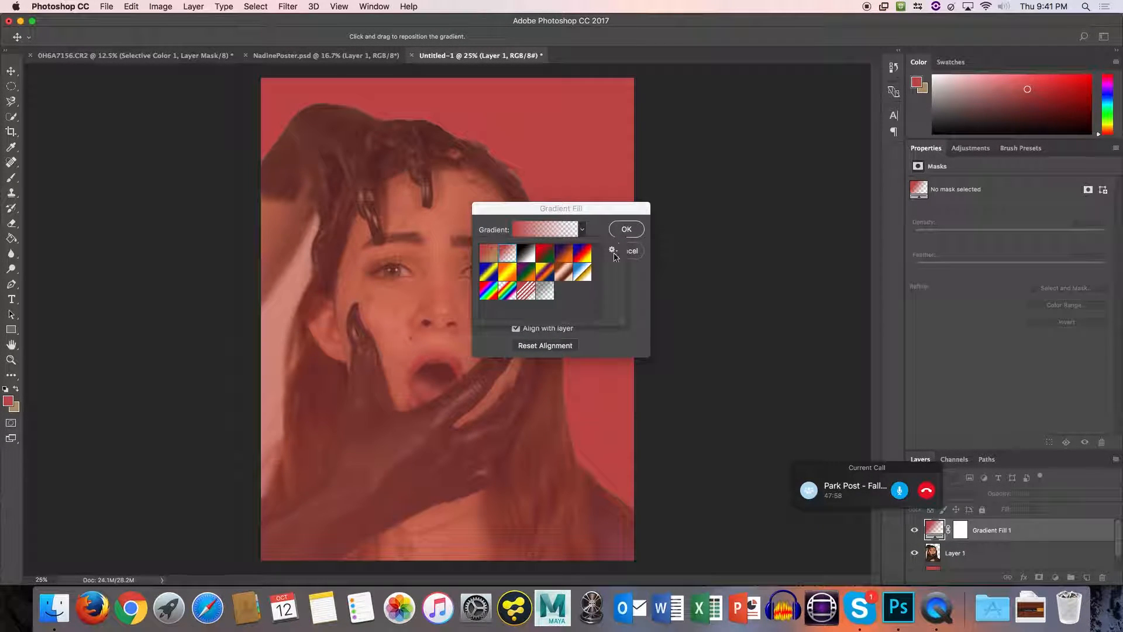
left_click(626, 229)
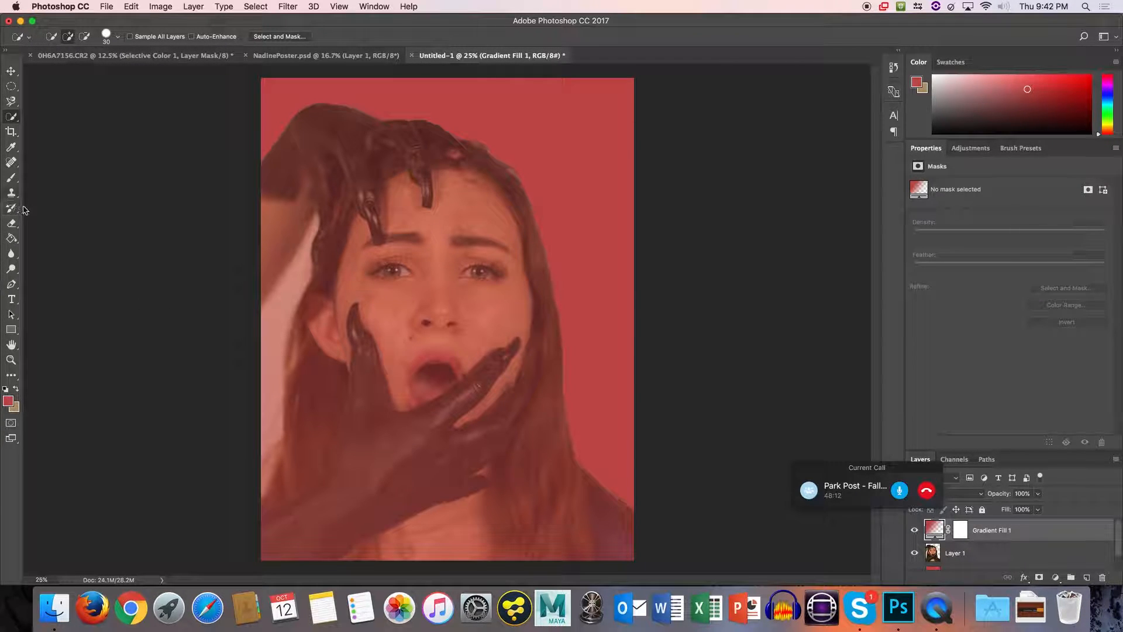
Select Layer 1 and clone the dark painted skin over the bare part of the upper forearm with the Clone Stamp.
left_click(11, 193)
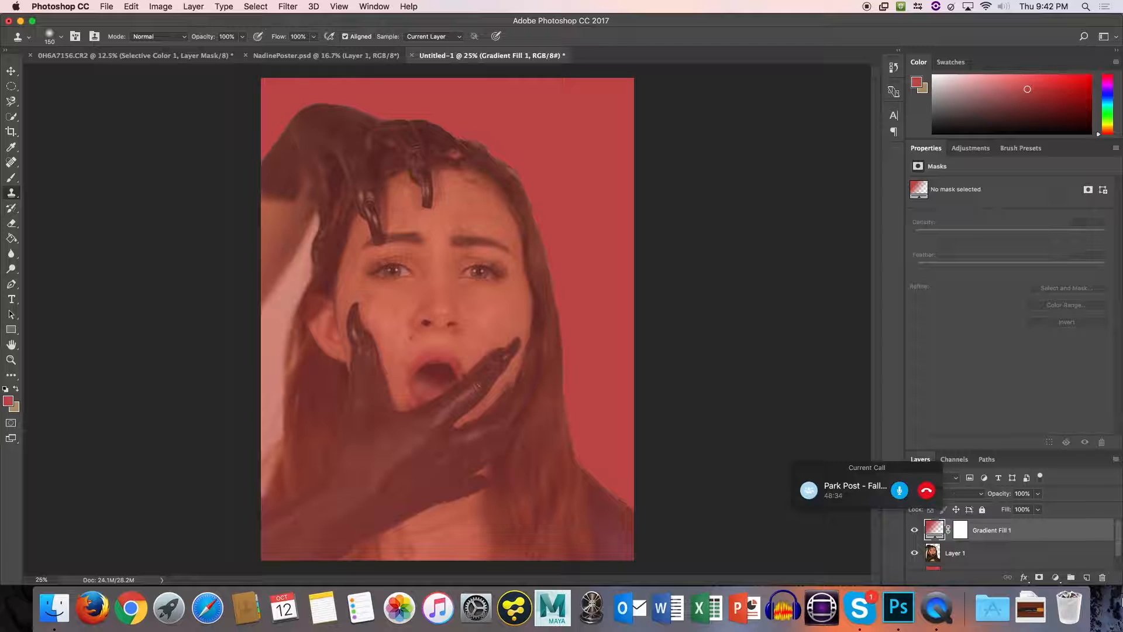
scroll(1119, 548, "down", 2)
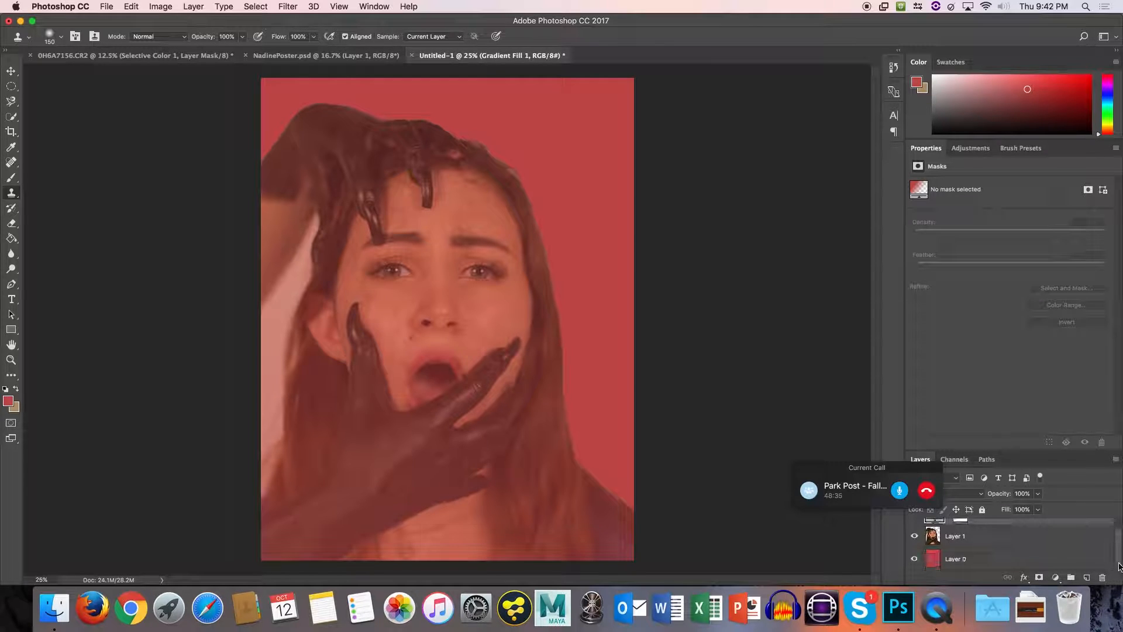
left_click(955, 537)
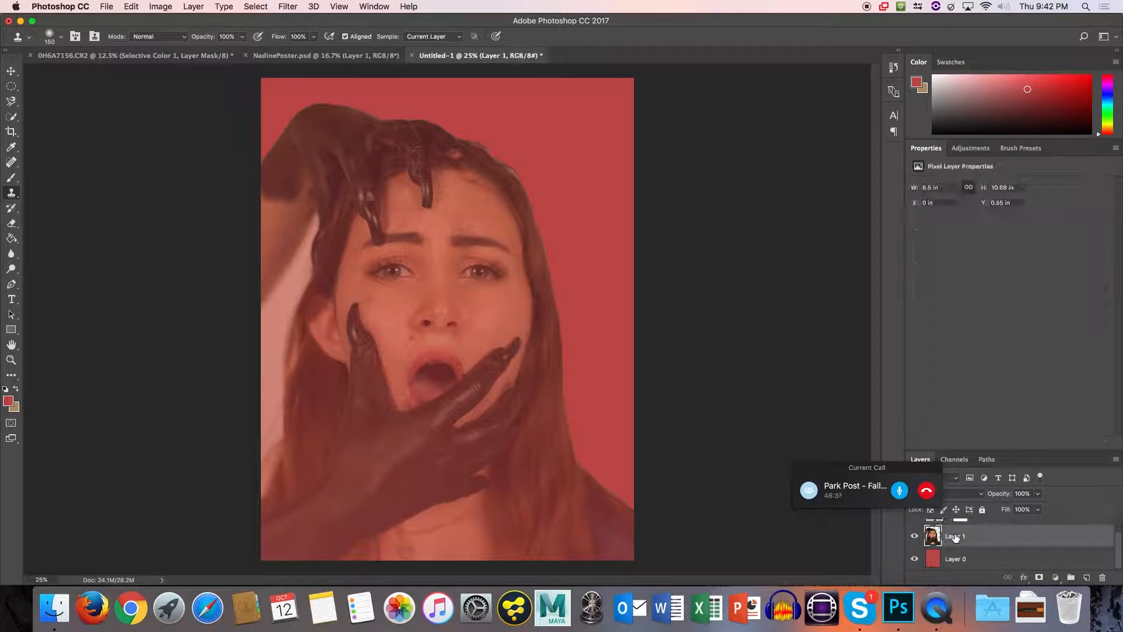
left_click(284, 179, "alt")
mouse_move(303, 180)
left_mouse_down()
mouse_move(287, 224)
mouse_move(288, 203)
mouse_move(276, 217)
mouse_move(292, 215)
mouse_move(280, 234)
mouse_move(302, 199)
mouse_move(261, 214)
mouse_move(267, 200)
mouse_move(266, 209)
mouse_move(301, 208)
left_mouse_up()
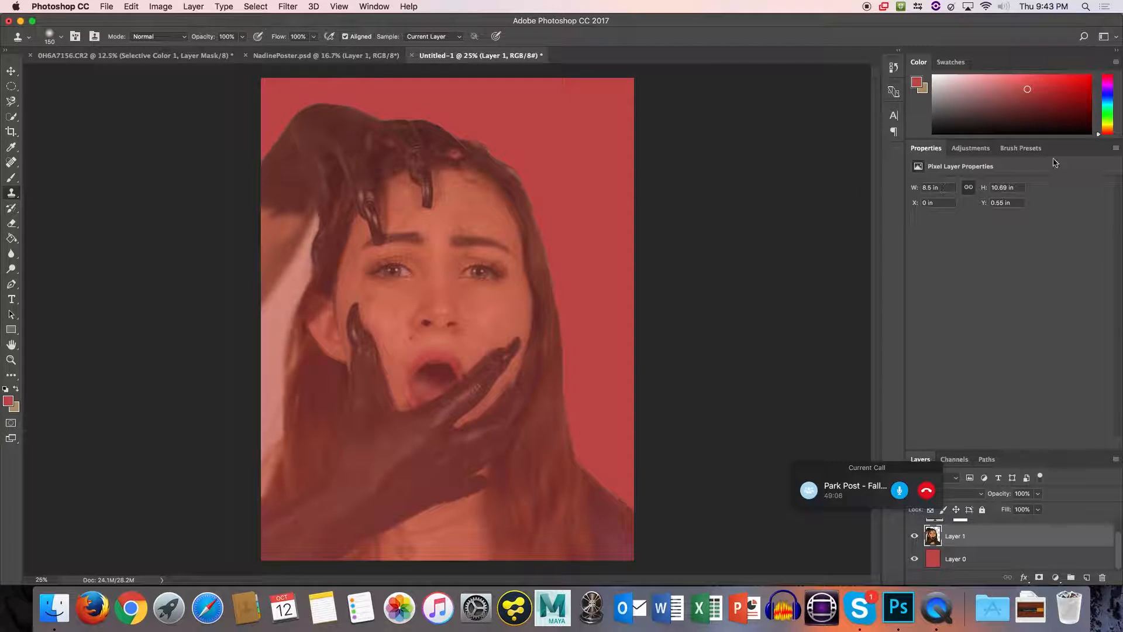
Hide the Gradient Fill 1 layer and continue cloning the dark paint farther down the upper forearm.
scroll(968, 544, "up", 1)
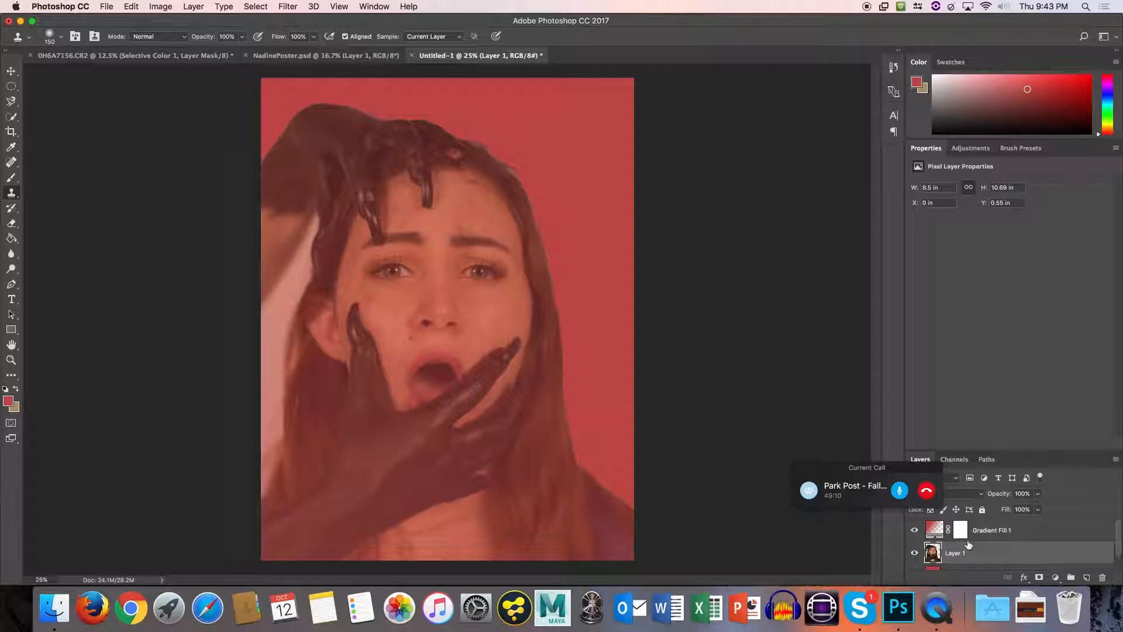
left_click(914, 529)
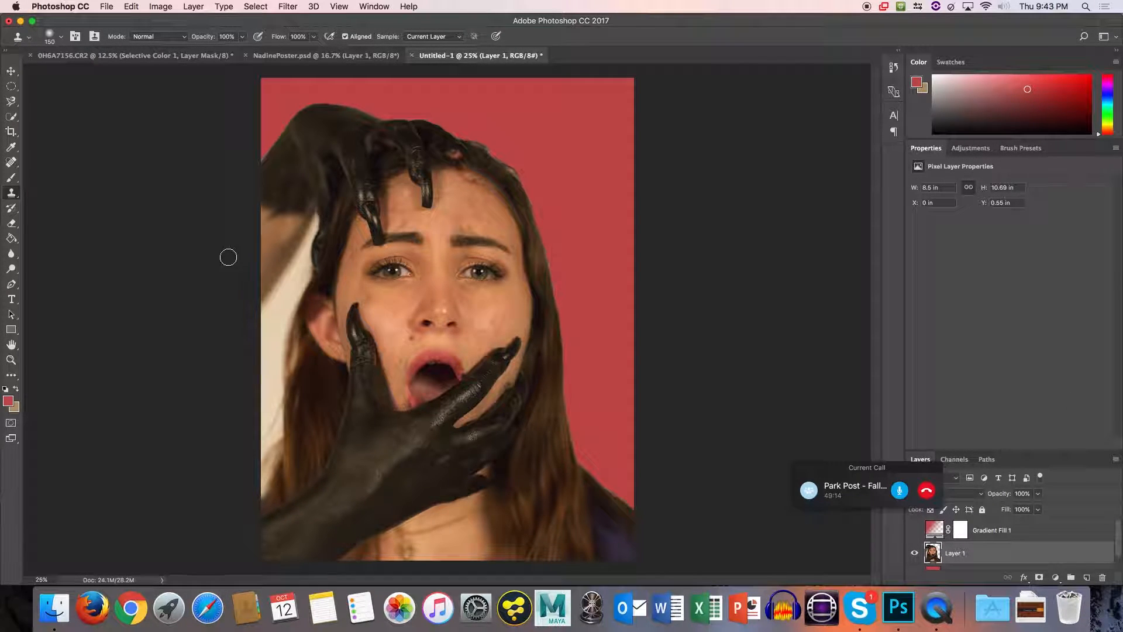
mouse_move(278, 222)
left_mouse_down()
mouse_move(294, 210)
mouse_move(276, 226)
mouse_move(268, 218)
mouse_move(291, 206)
mouse_move(309, 215)
mouse_move(304, 198)
left_mouse_up()
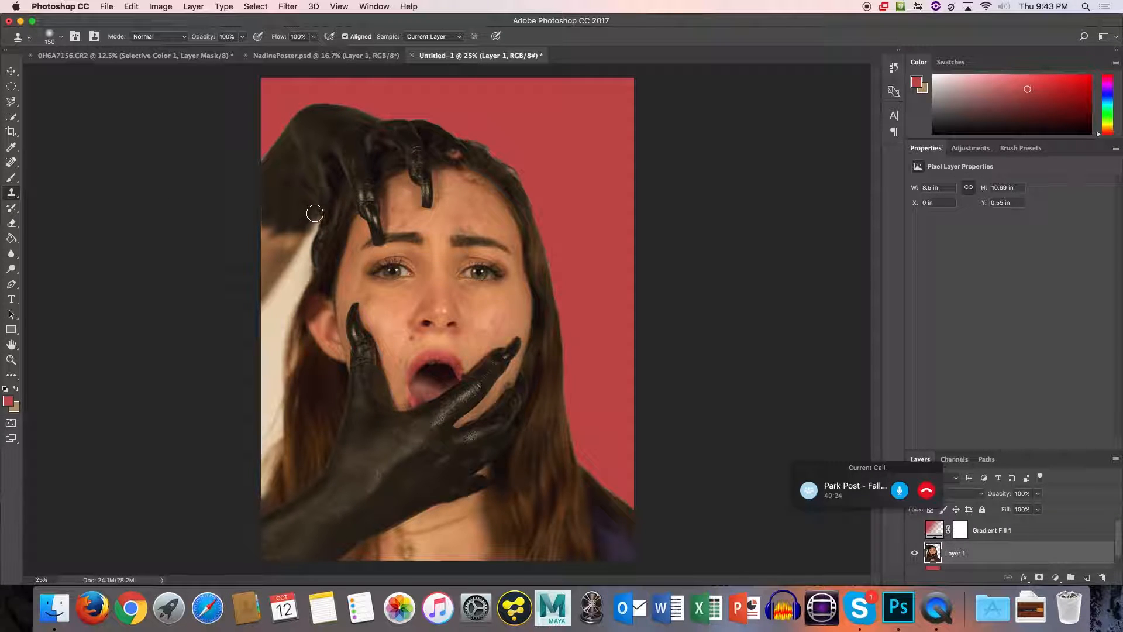
left_click(298, 202, "alt")
mouse_move(296, 227)
left_mouse_down()
mouse_move(264, 264)
mouse_move(296, 196)
left_mouse_up()
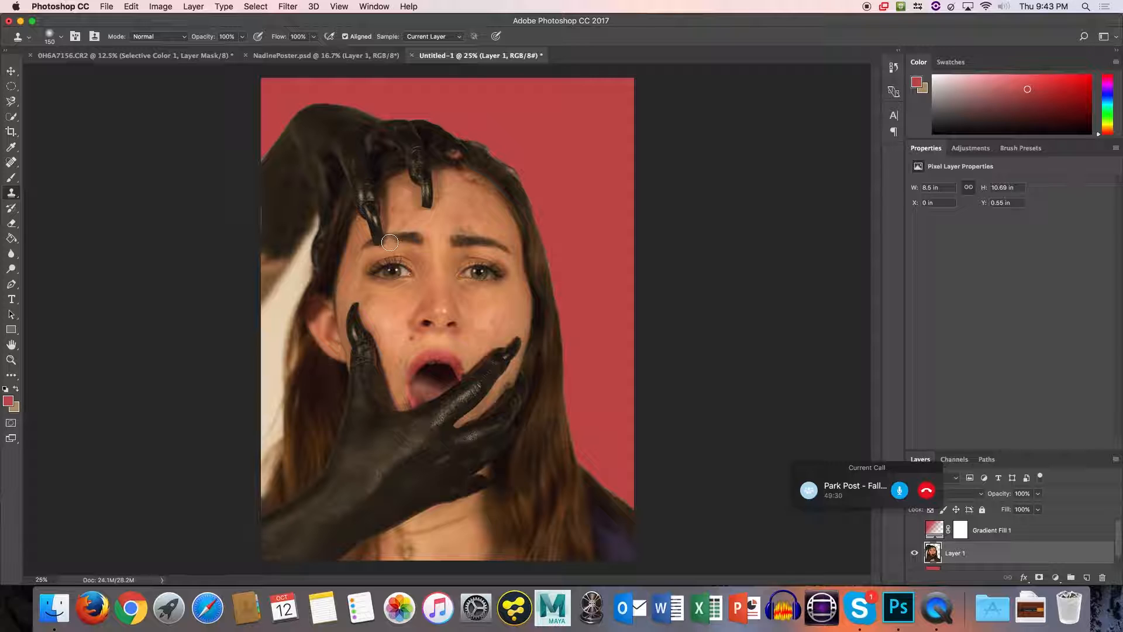
Smooth the cloned patches on the dark upper forearm using a content-aware Spot Healing Brush of size 45.
key("super+equal")
key("super+equal")
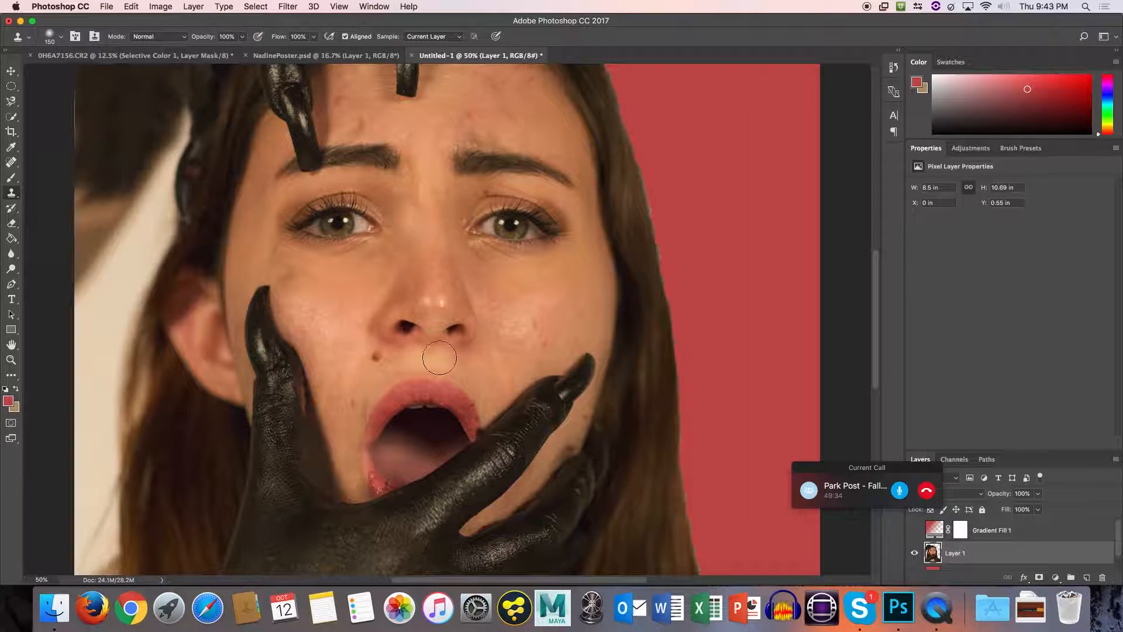
scroll(421, 316, "left", 10)
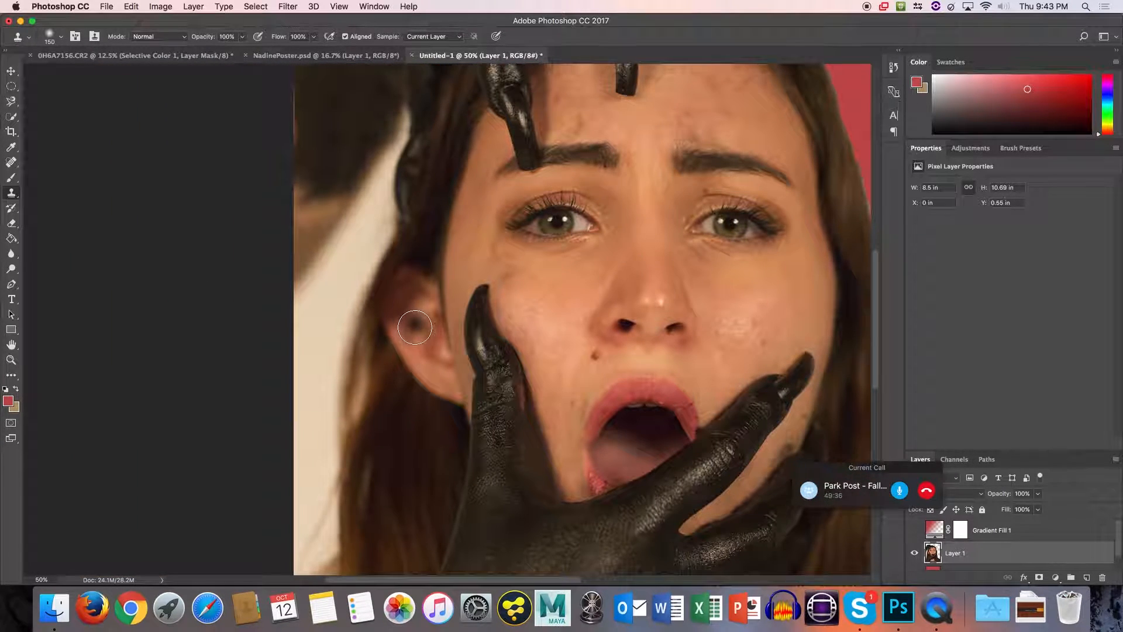
scroll(415, 327, "down", 3)
scroll(415, 327, "up", 15)
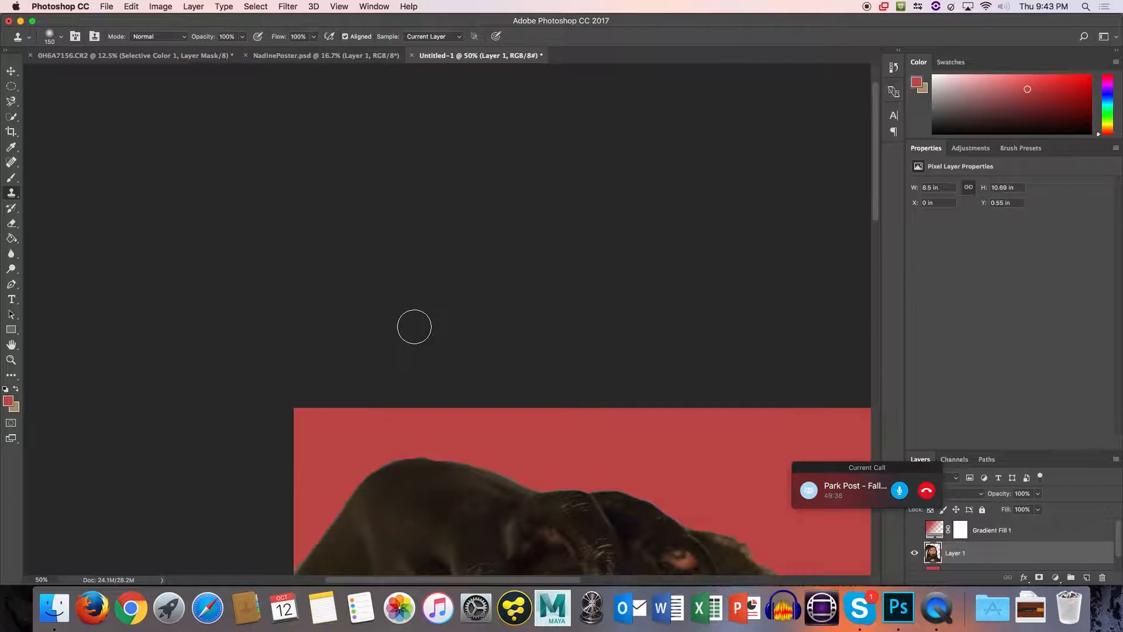
scroll(414, 326, "down", 3)
left_click_drag(877, 239, 877, 281)
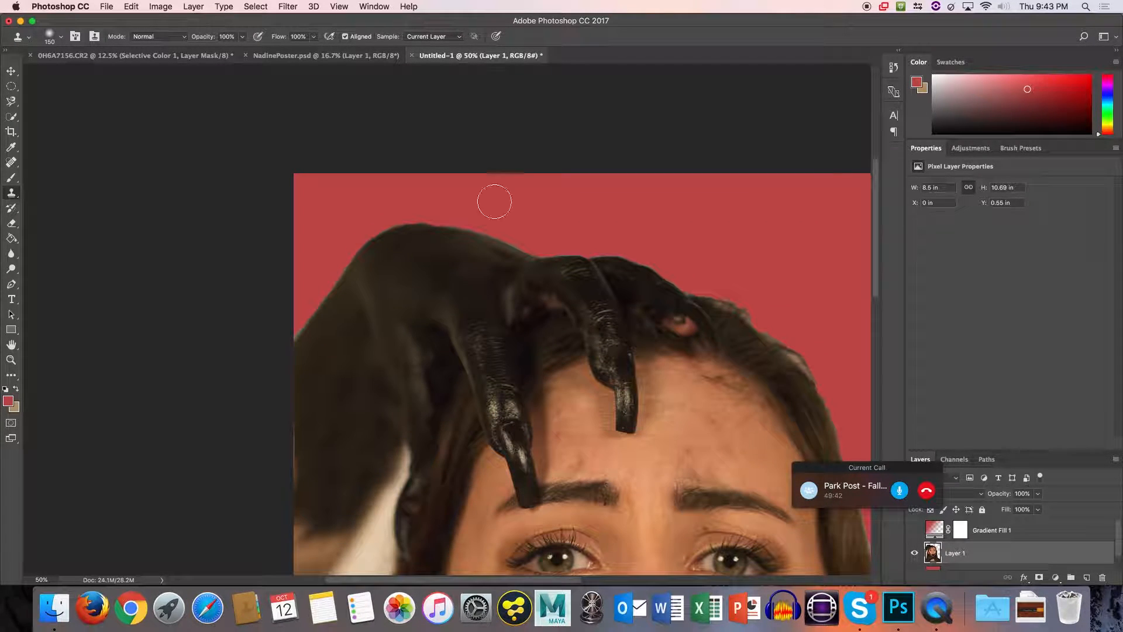
left_click(11, 163)
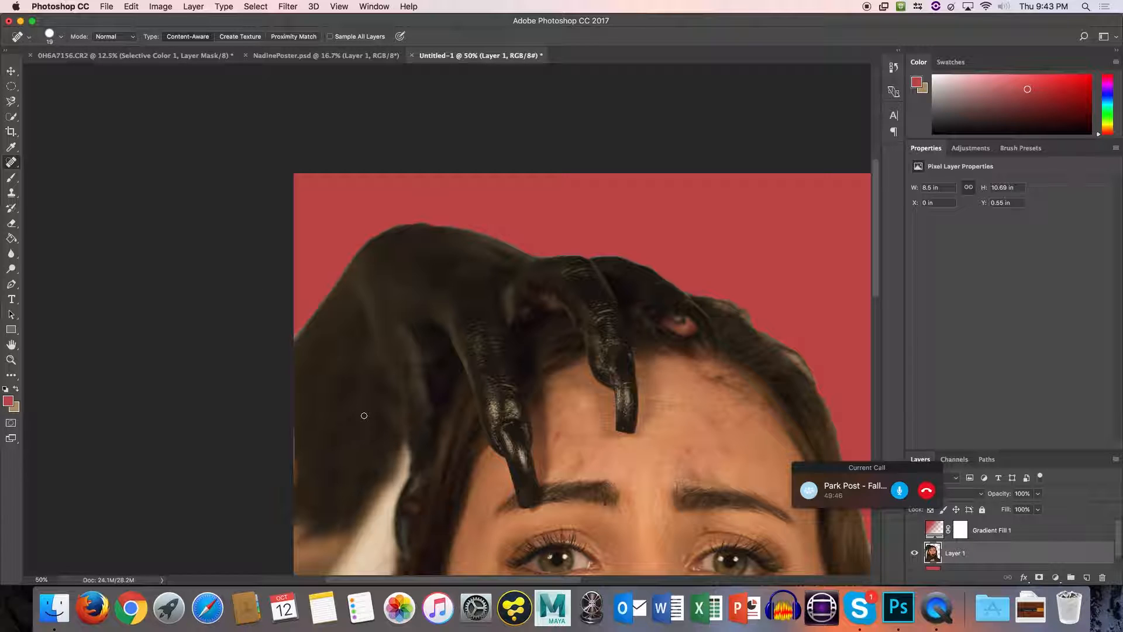
key("bracketright")
key("bracketright")
key("bracketright")
mouse_move(331, 437)
left_mouse_down()
mouse_move(346, 377)
mouse_move(321, 416)
mouse_move(337, 370)
mouse_move(309, 409)
mouse_move(333, 355)
mouse_move(311, 387)
mouse_move(351, 352)
mouse_move(371, 353)
mouse_move(321, 401)
left_mouse_up()
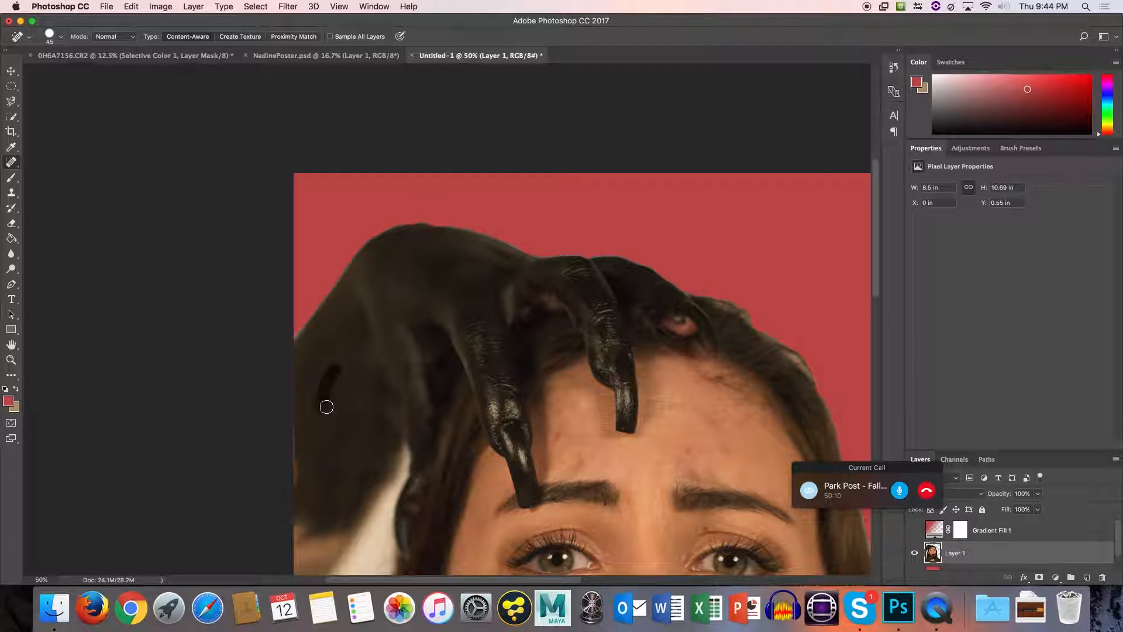
left_click_drag(369, 358, 345, 408)
mouse_move(317, 435)
left_mouse_down()
mouse_move(306, 462)
mouse_move(336, 441)
mouse_move(384, 441)
mouse_move(346, 478)
left_mouse_up()
left_click_drag(380, 364, 390, 384)
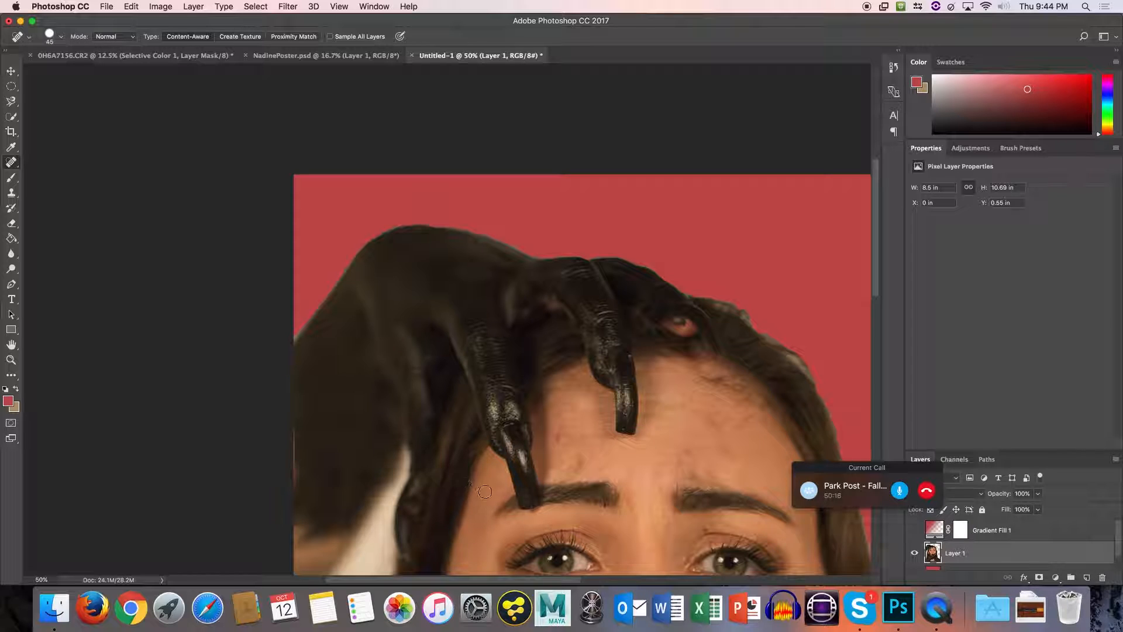
key("super+minus")
key("super+minus")
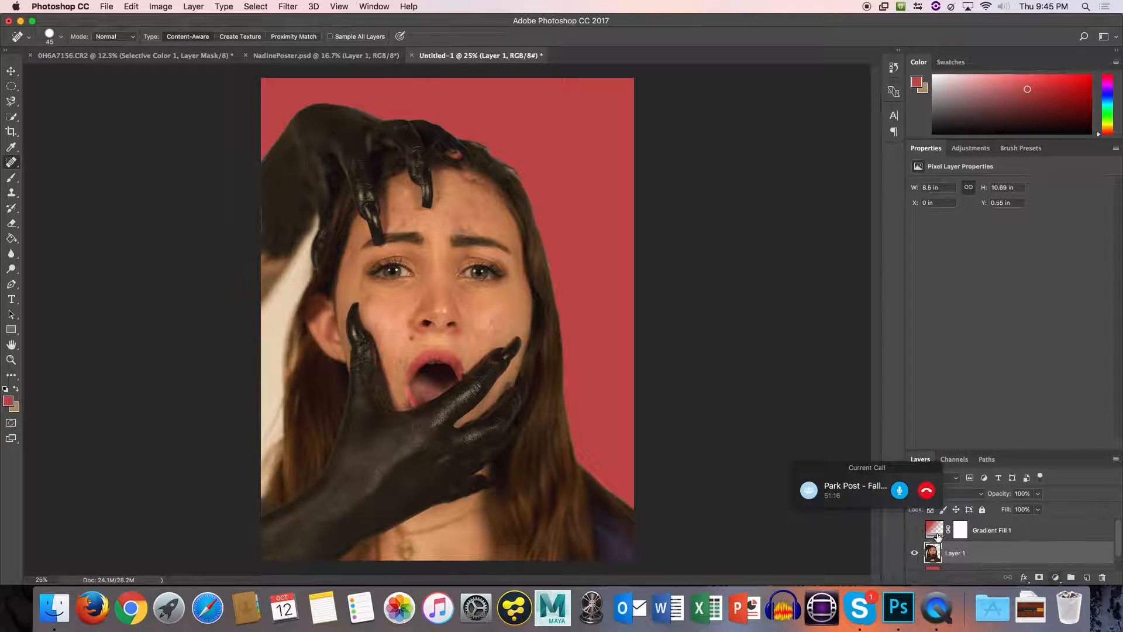
Compare the portrait with and without the Gradient Fill 1 layer, leaving the layer shown.
left_click(915, 530)
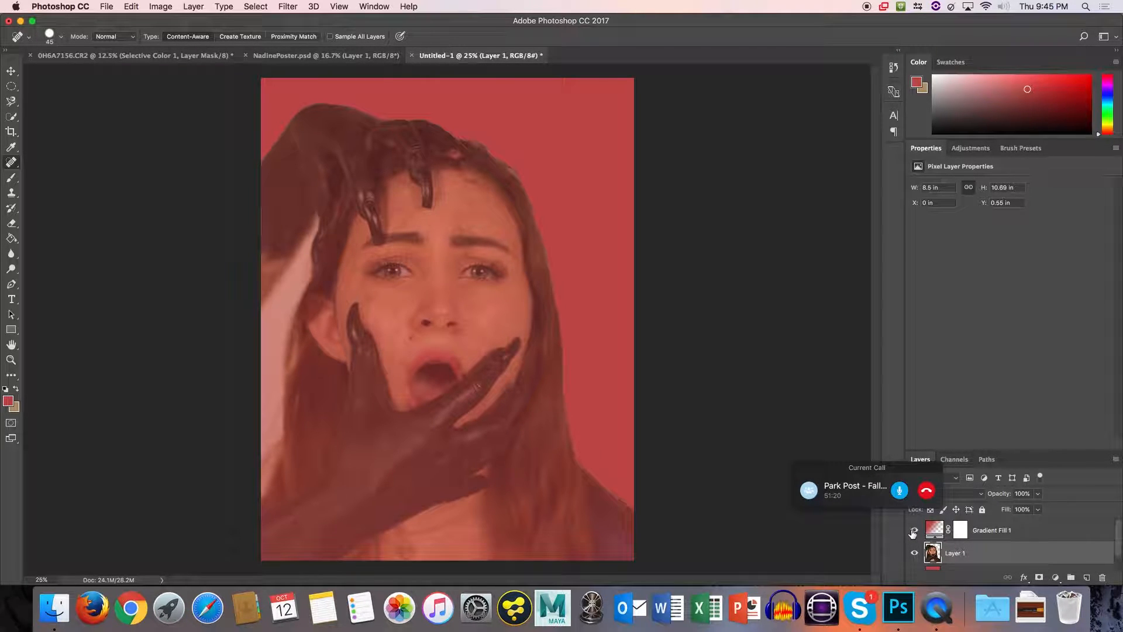
left_click(913, 531)
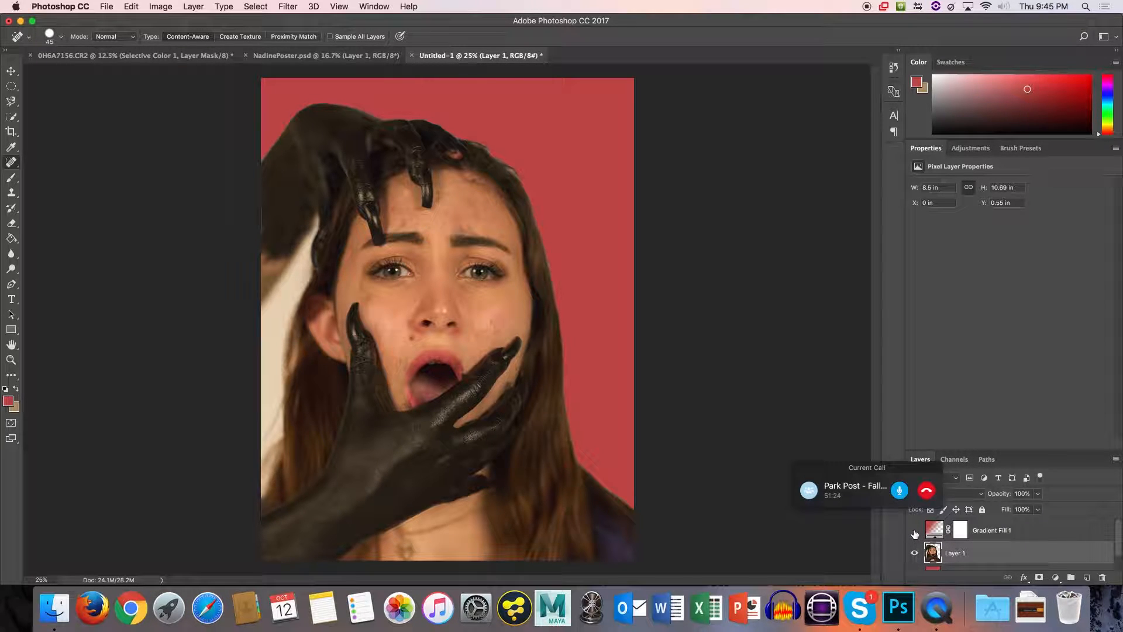
left_click(914, 531)
left_click(914, 531)
left_click(915, 531)
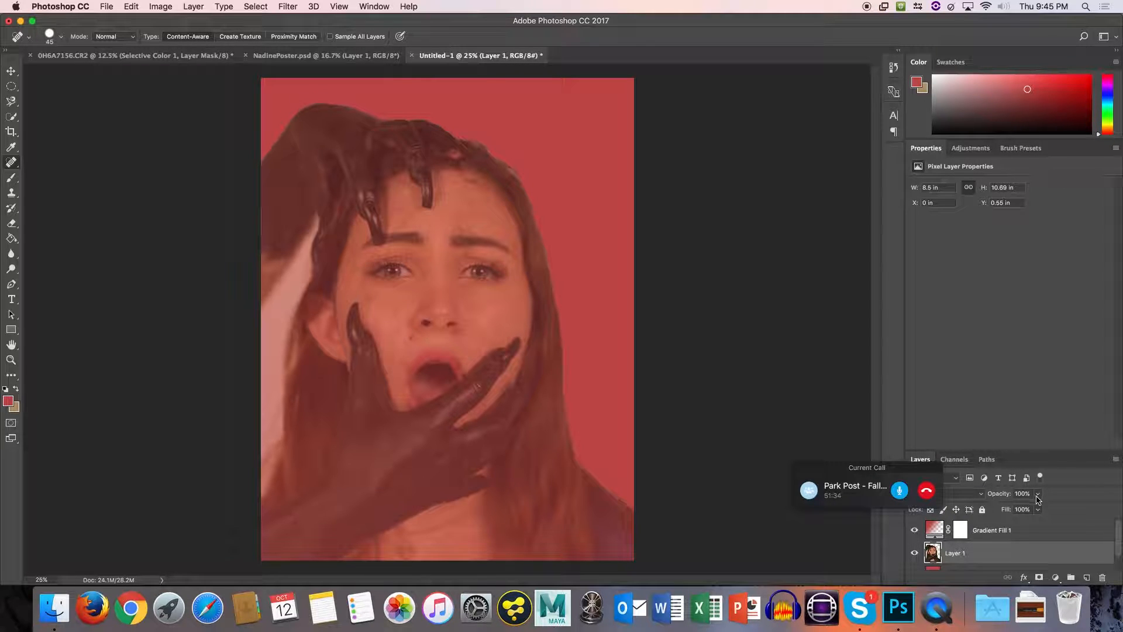
Reduce the Gradient Fill 1 layer's opacity to 85%.
left_click(1018, 532)
left_click(1038, 509)
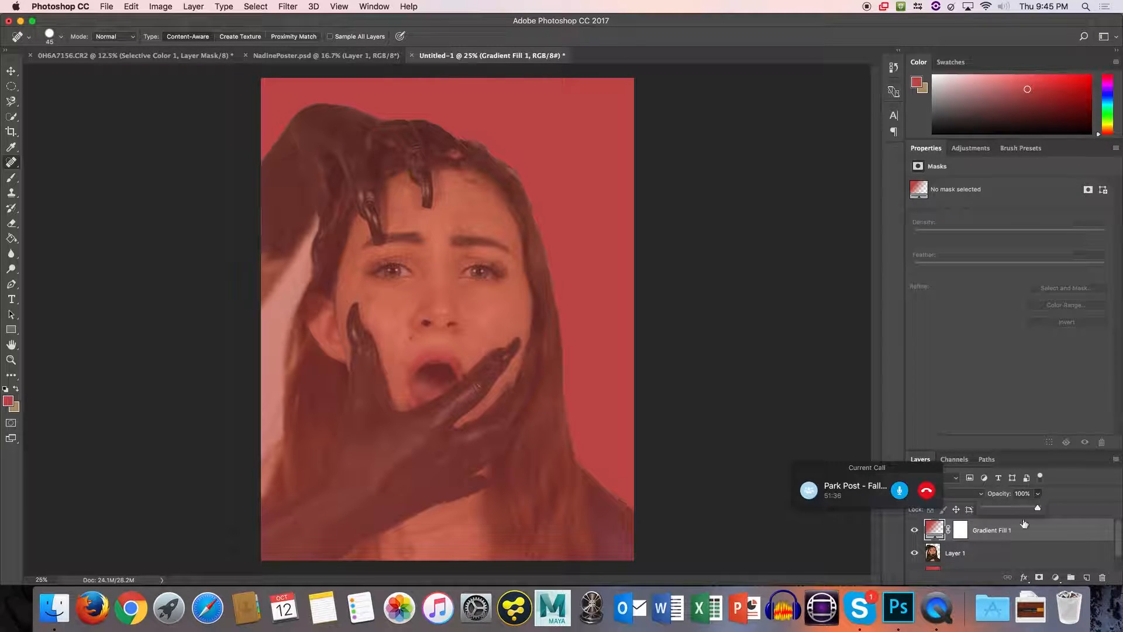
mouse_move(1038, 509)
left_mouse_down()
mouse_move(987, 510)
mouse_move(1031, 518)
left_mouse_up()
left_click(1039, 495)
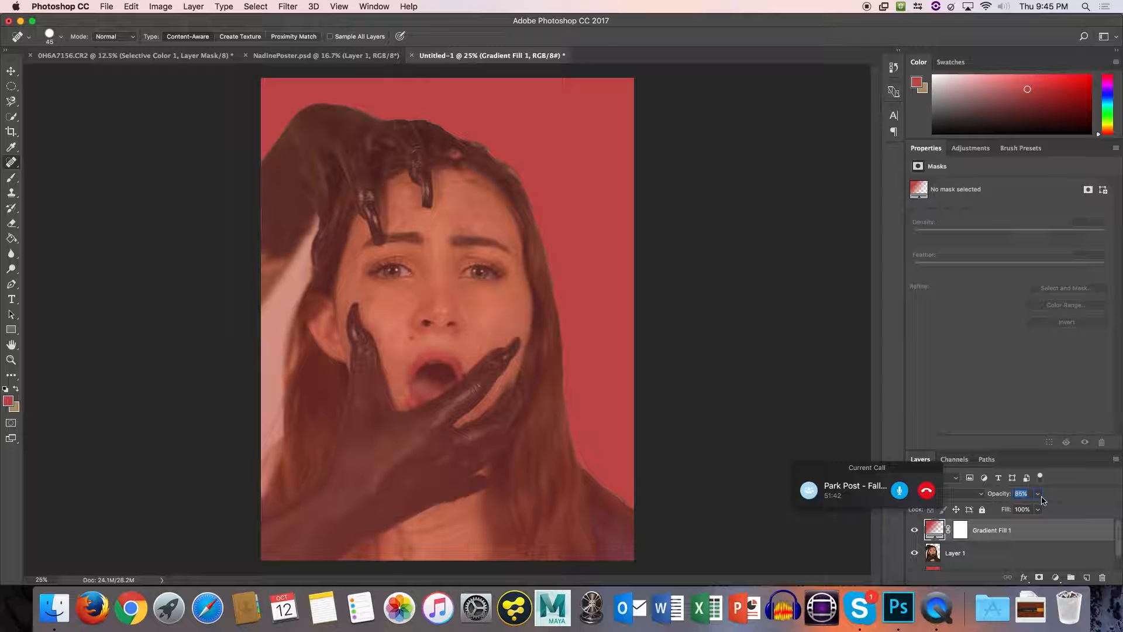
Lower Layer 1's opacity to 55% and compare the composition with the finished NadinePoster.psd.
left_click(974, 553)
left_click(1038, 493)
mouse_move(1030, 510)
left_mouse_down()
mouse_move(1003, 510)
mouse_move(1044, 493)
mouse_move(1013, 508)
left_mouse_up()
left_click(1040, 494)
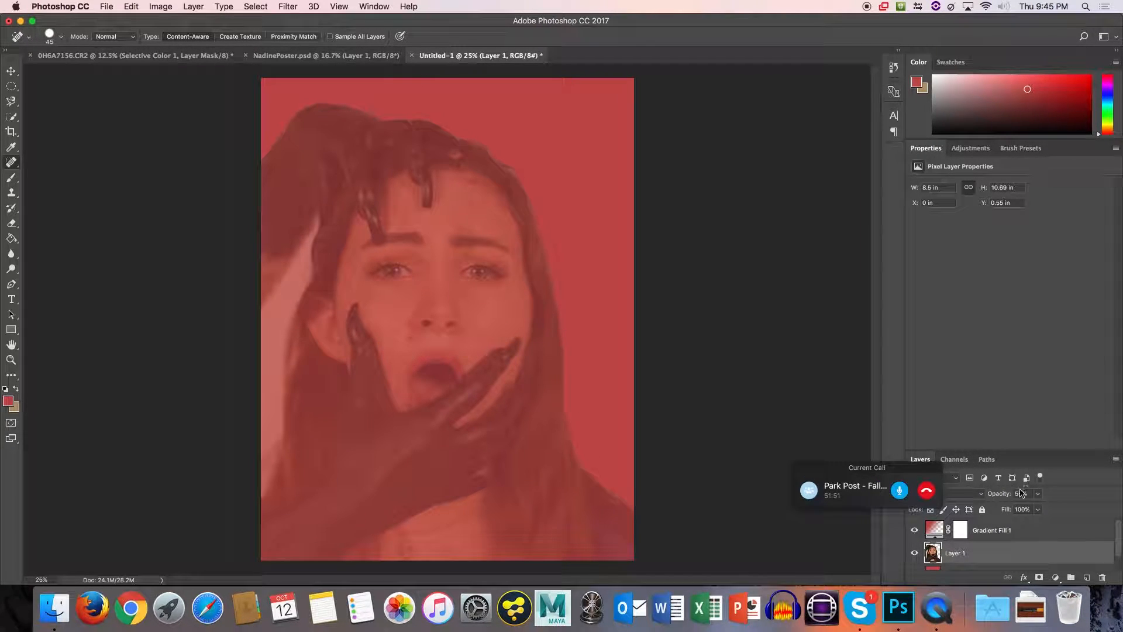
left_click(262, 58)
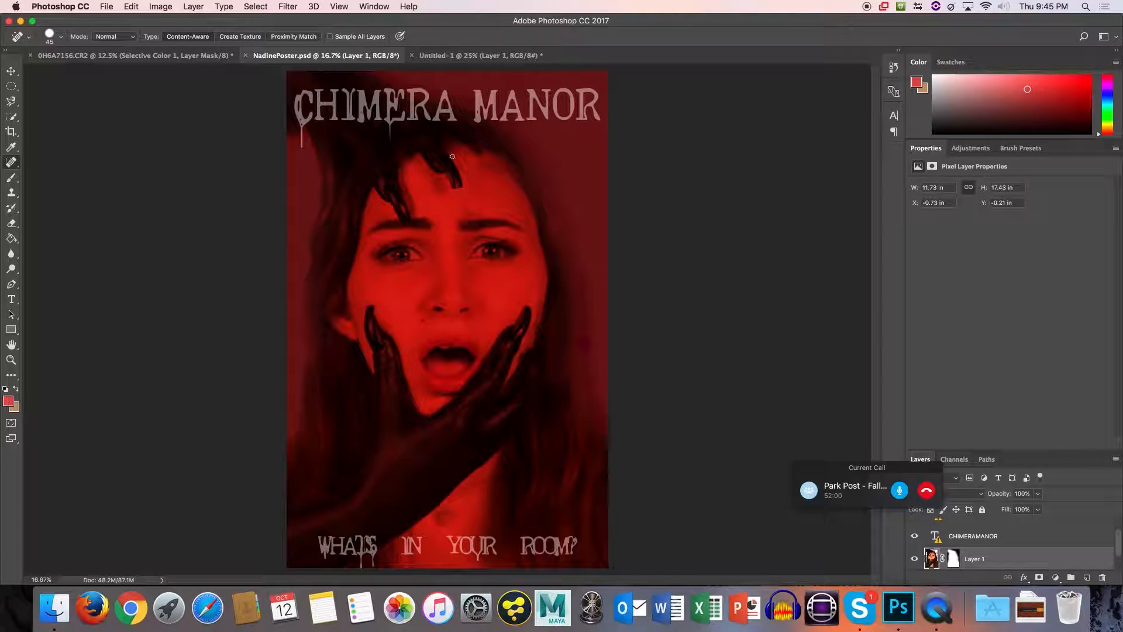
left_click(449, 56)
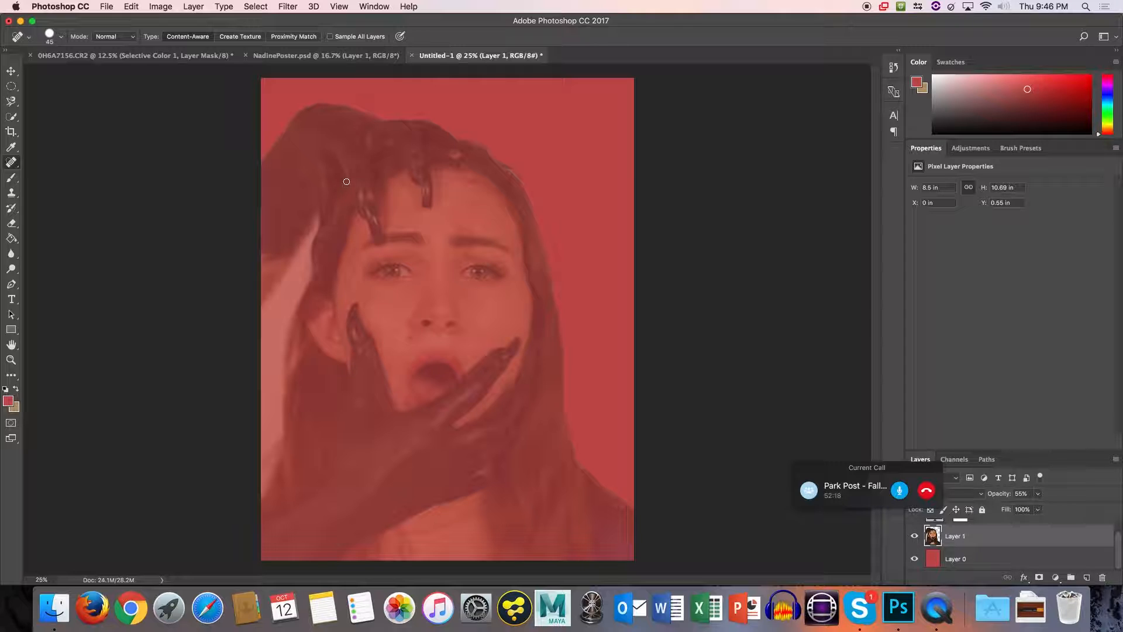
Choose the Blur tool and enlarge its brush to size 250.
left_click(12, 256)
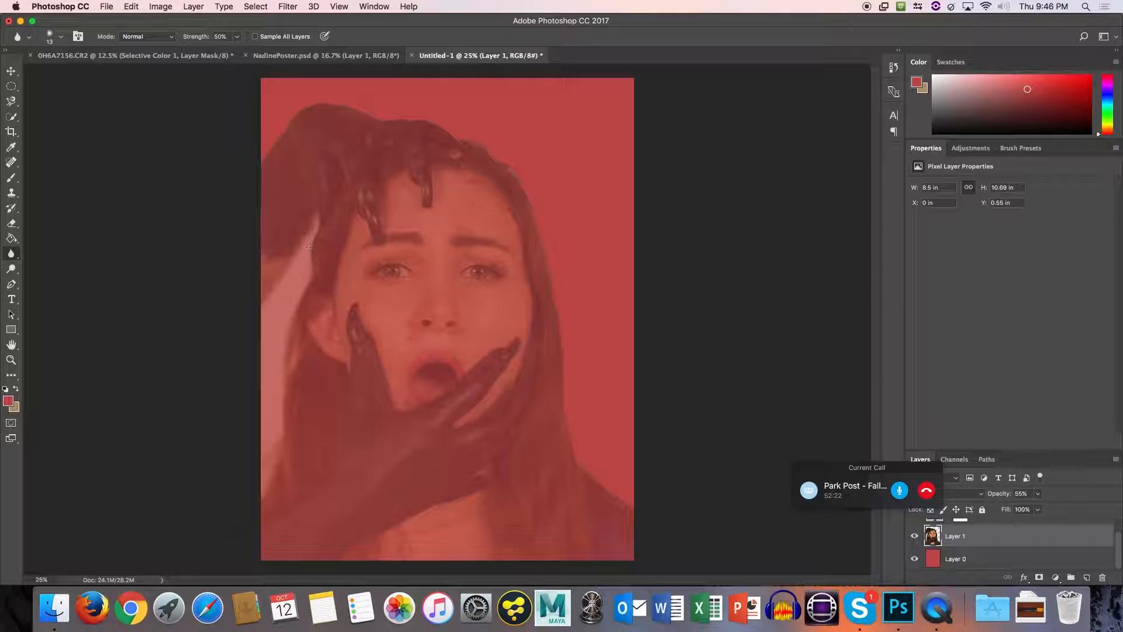
key("bracketright")
key("bracketright")
key("bracketright")
key("bracketright")
key("bracketright")
key("bracketright")
key("bracketright")
key("bracketright")
key("bracketright")
key("bracketright")
key("bracketright")
key("super+equal")
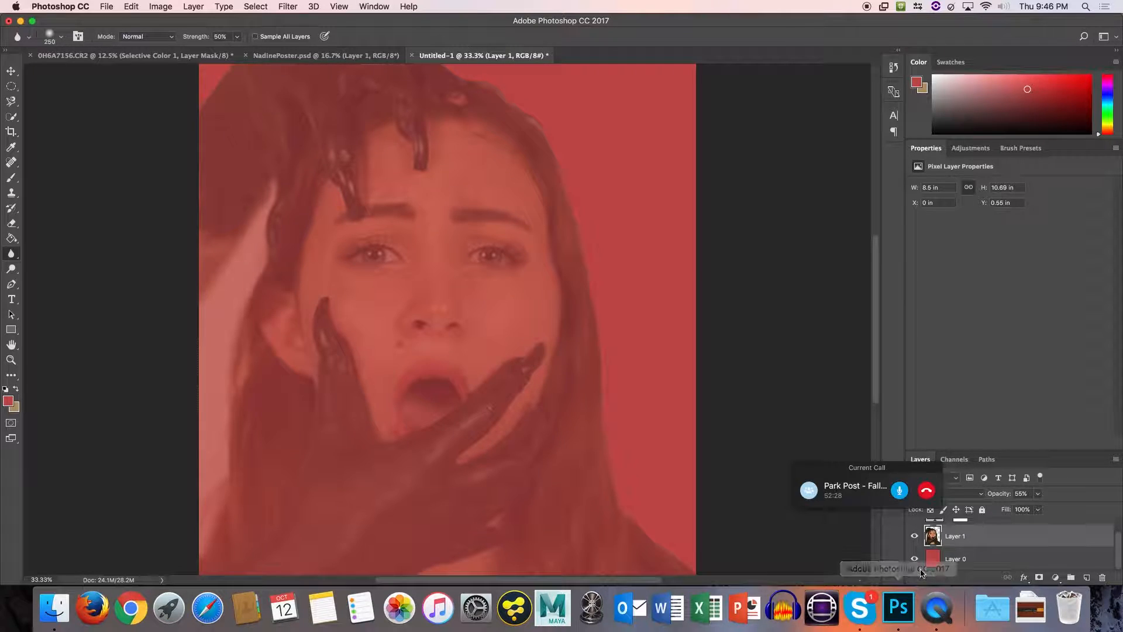
Hide the Gradient Fill 1 layer and set Layer 1's opacity to 100%.
scroll(1119, 546, "up", 1)
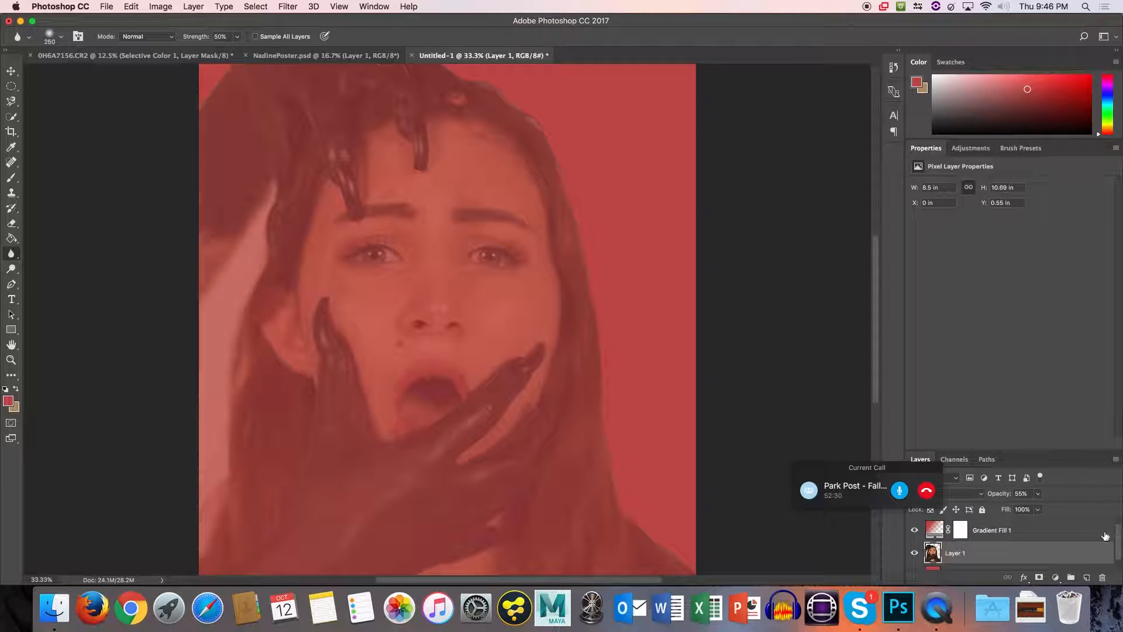
left_click(914, 530)
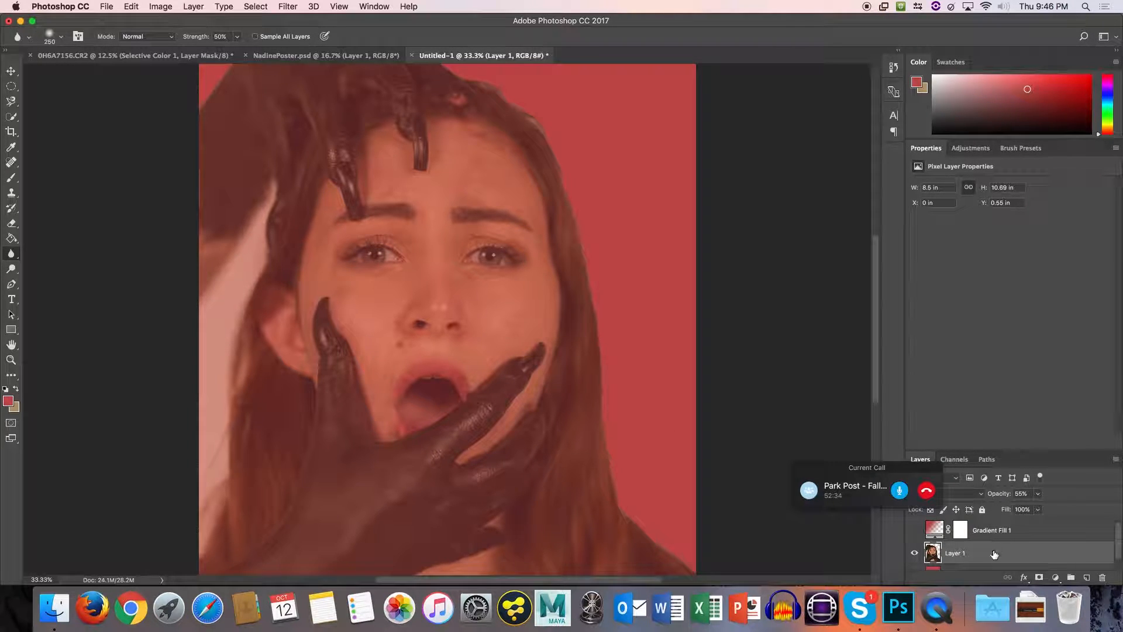
left_click(1038, 493)
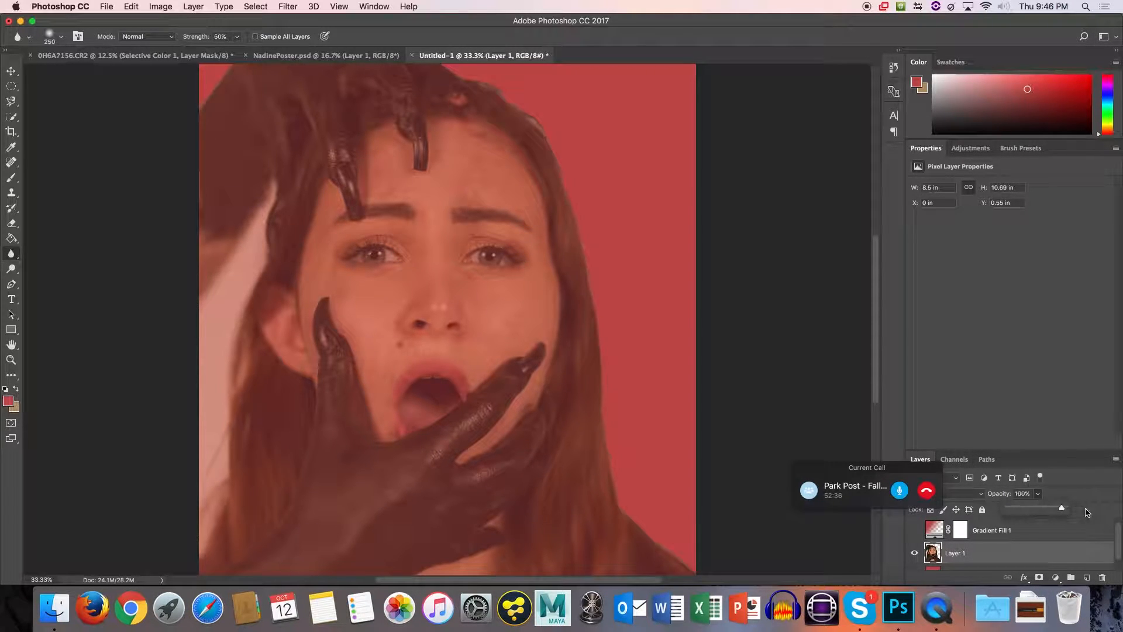
left_click_drag(1038, 508, 1091, 512)
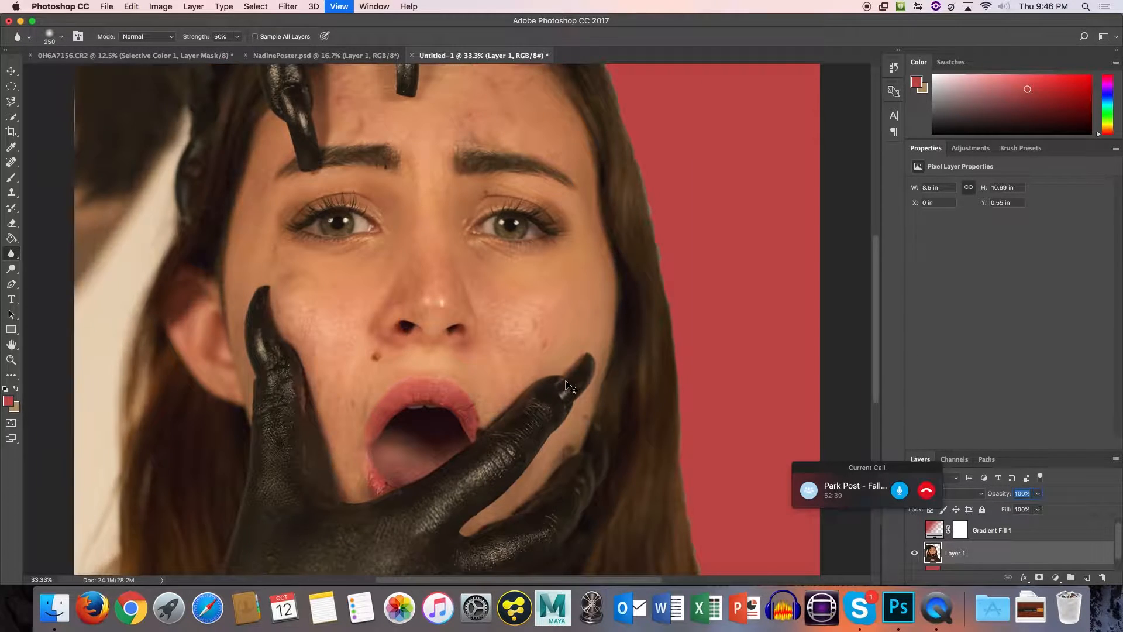
Blur the hair edge against the red background on the right of the face, and compare the result with NadinePoster.psd.
key("super+equal")
mouse_move(640, 396)
left_mouse_down()
mouse_move(682, 391)
mouse_move(689, 371)
mouse_move(690, 461)
mouse_move(703, 497)
mouse_move(688, 382)
mouse_move(701, 475)
mouse_move(686, 411)
mouse_move(704, 453)
mouse_move(704, 414)
mouse_move(692, 380)
mouse_move(707, 476)
mouse_move(695, 438)
mouse_move(709, 407)
mouse_move(715, 462)
left_mouse_up()
key("super+equal")
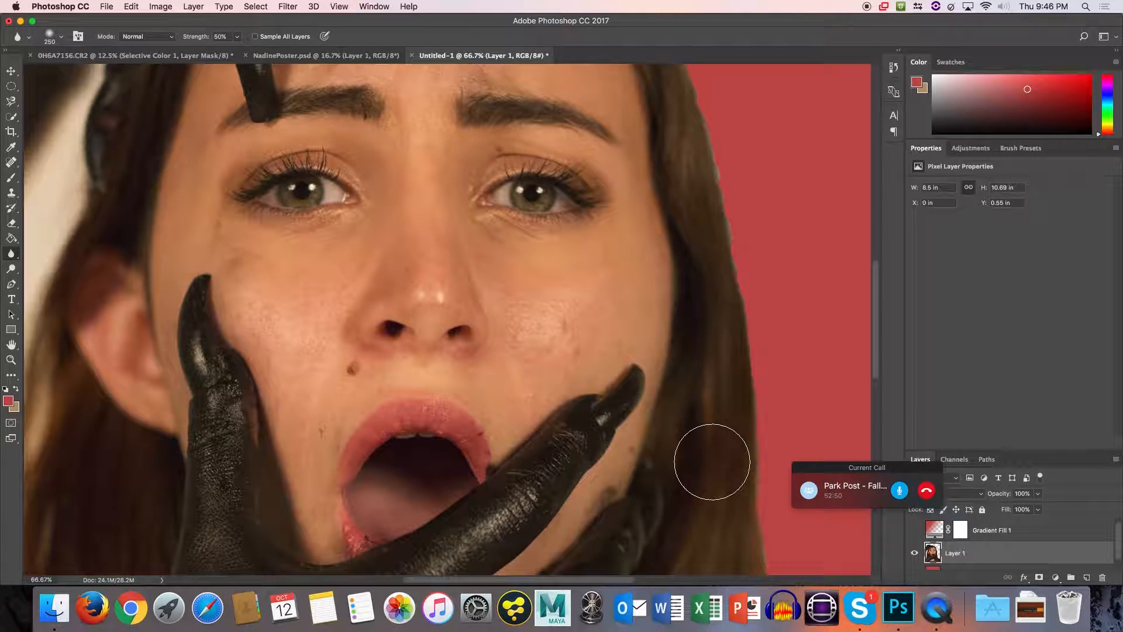
scroll(585, 515, "right", 5)
mouse_move(617, 497)
left_mouse_down()
mouse_move(627, 532)
mouse_move(636, 463)
left_mouse_up()
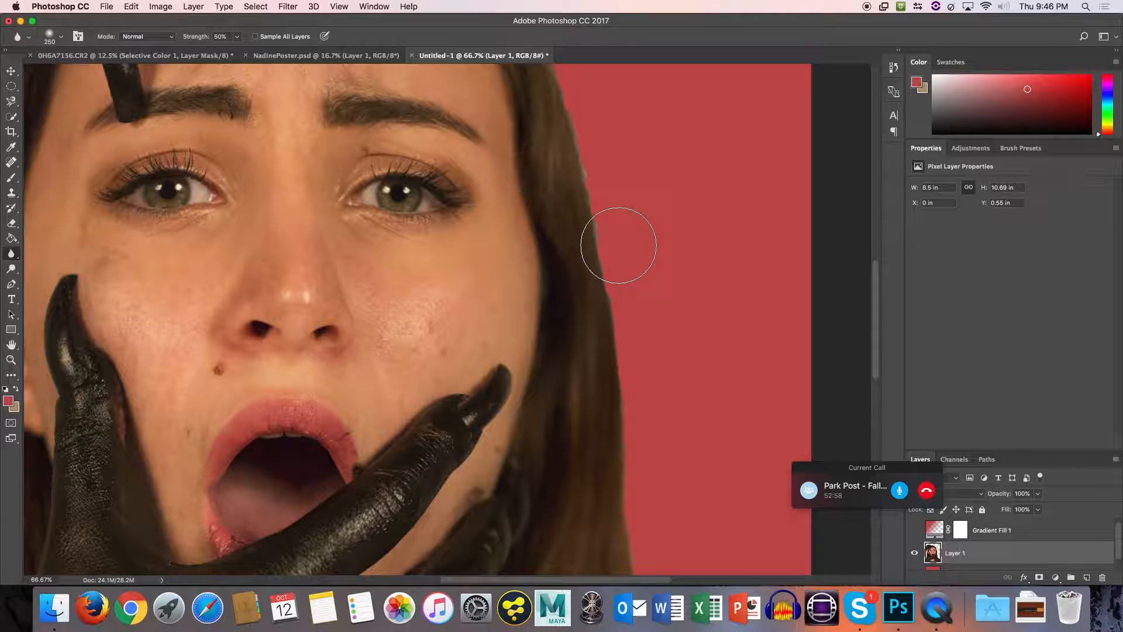
key("super+minus")
key("super+minus")
key("super+minus")
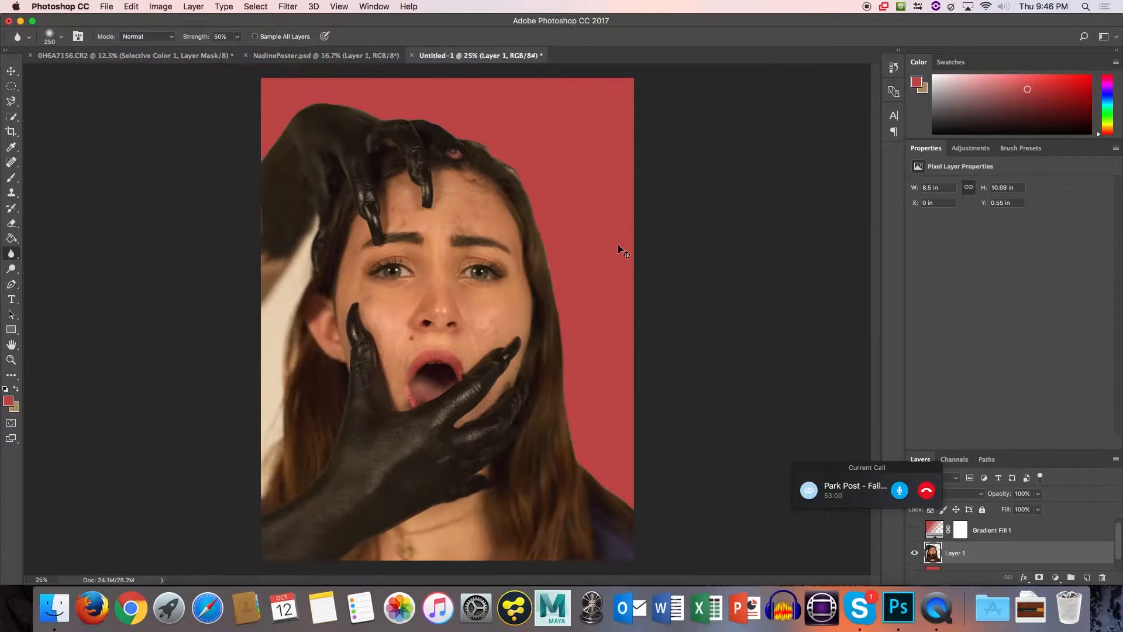
left_click(290, 56)
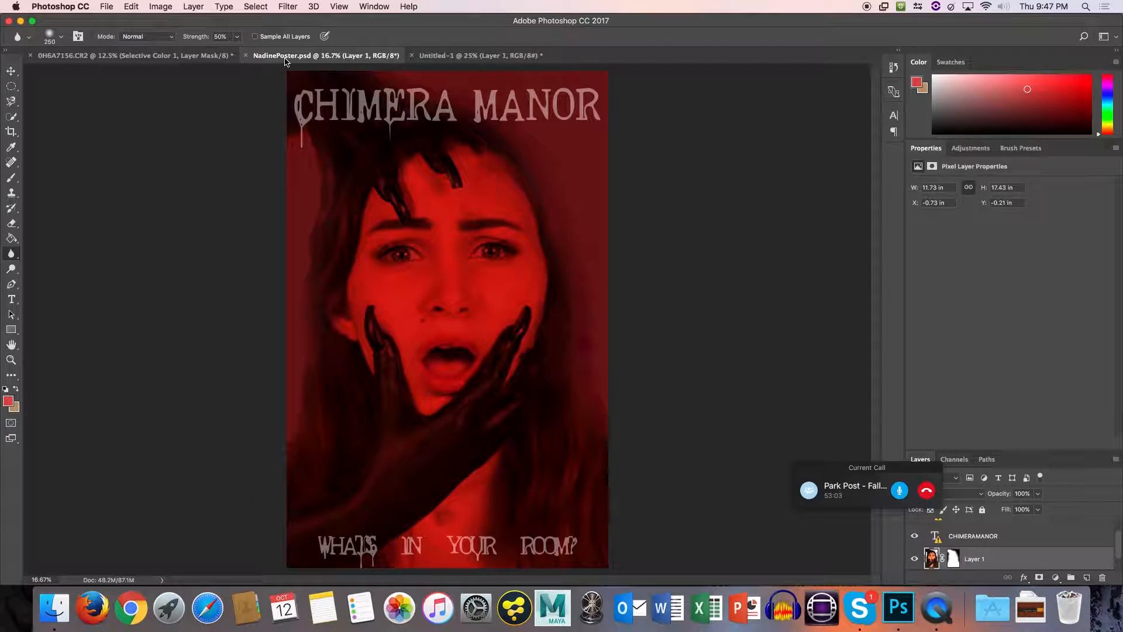
left_click(504, 55)
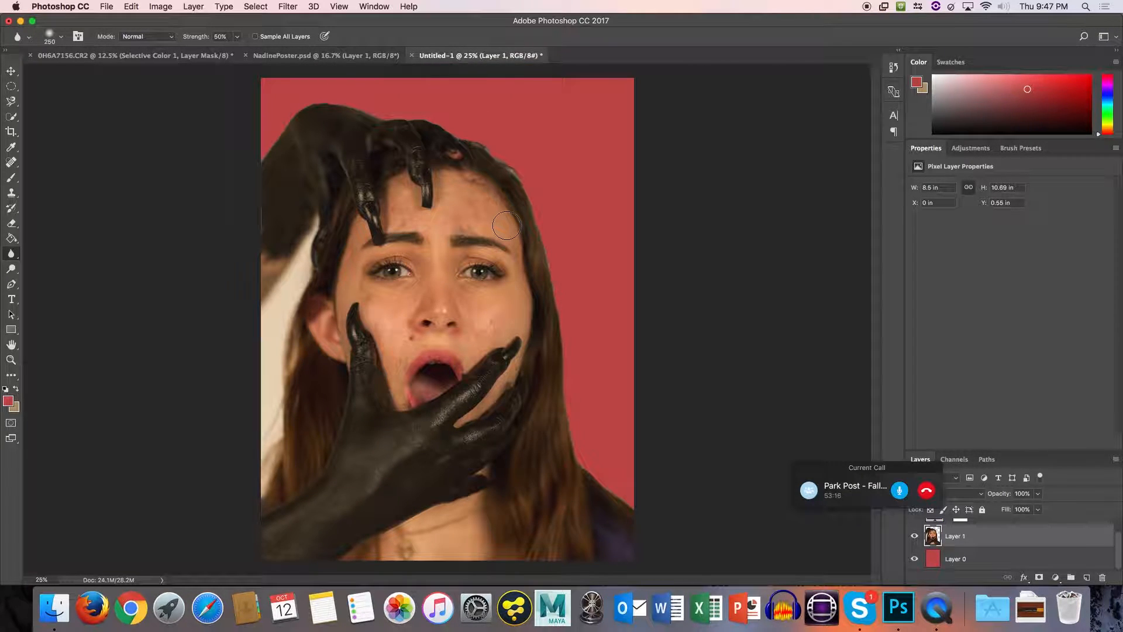
Enlarge the Blur brush to size 800.
key("bracketright")
key("bracketright")
key("bracketright")
key("bracketright")
key("bracketleft")
key("bracketleft")
key("bracketleft")
key("bracketleft")
key("bracketleft")
key("bracketright")
key("bracketright")
key("bracketright")
key("bracketright")
key("bracketright")
key("bracketright")
key("bracketright")
Close Untitled-1, NadinePoster.psd and 0H6A7156.CR2 without saving the changes.
left_click(411, 56)
left_click(521, 207)
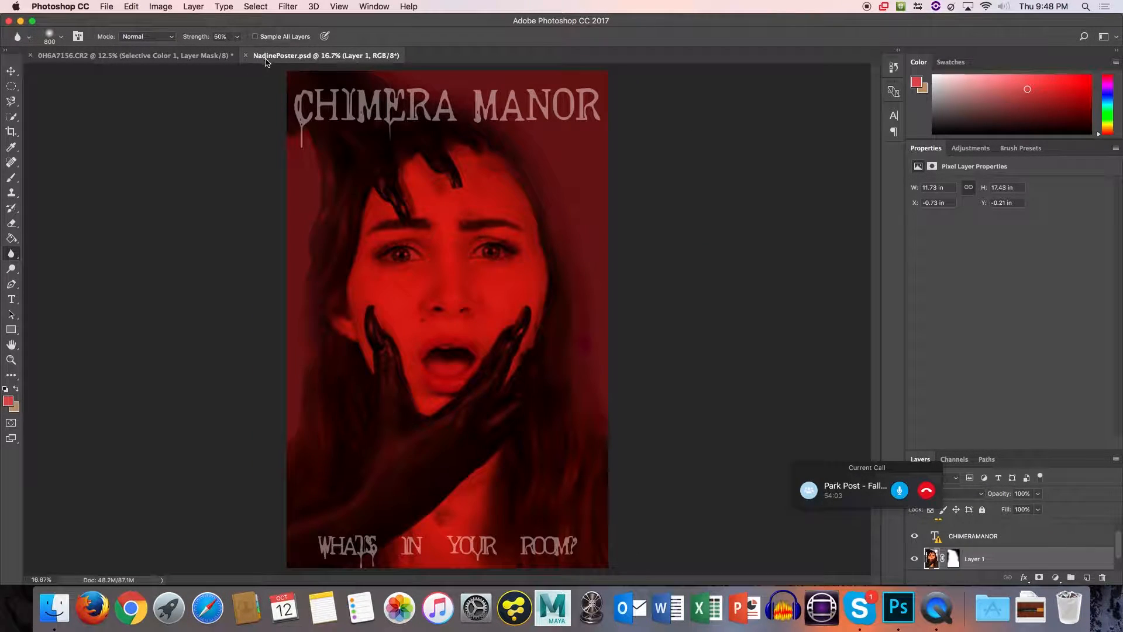
left_click(245, 56)
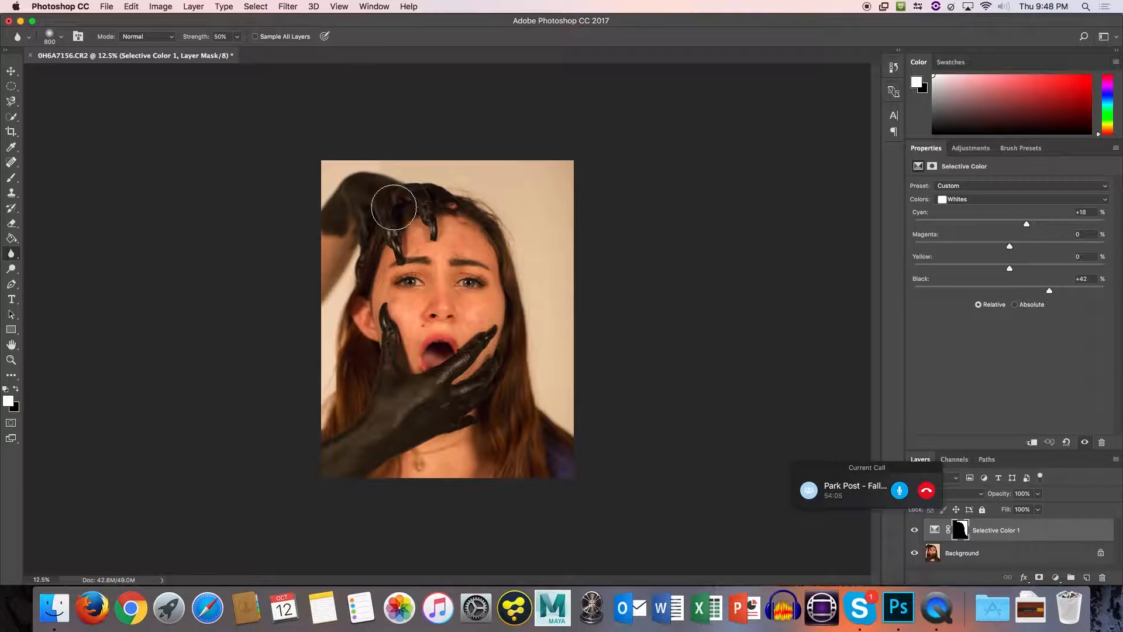
left_click(31, 55)
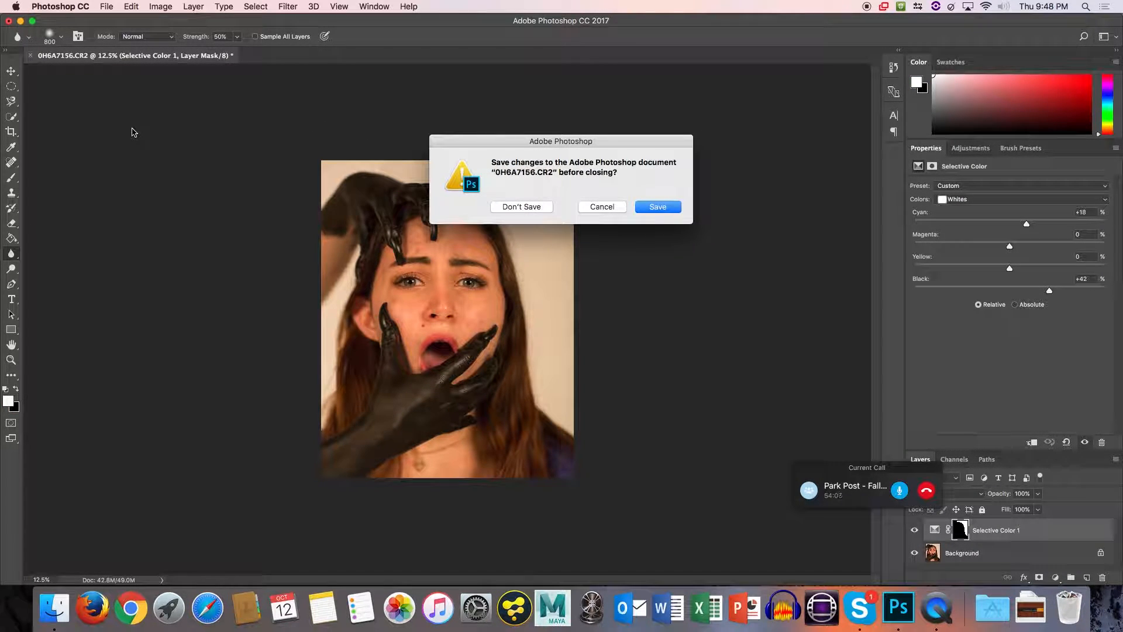
left_click(518, 207)
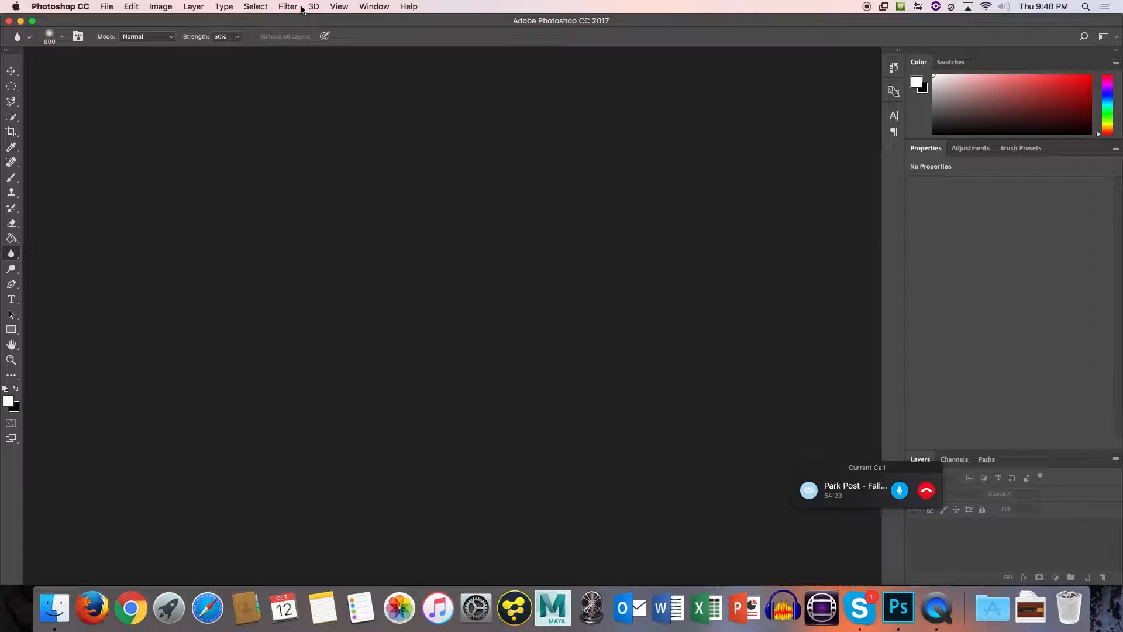
Switch to Finder, browse to the NicoTime folder, and open plate_paintlab.0000.dpx in Photoshop.
left_click(54, 606)
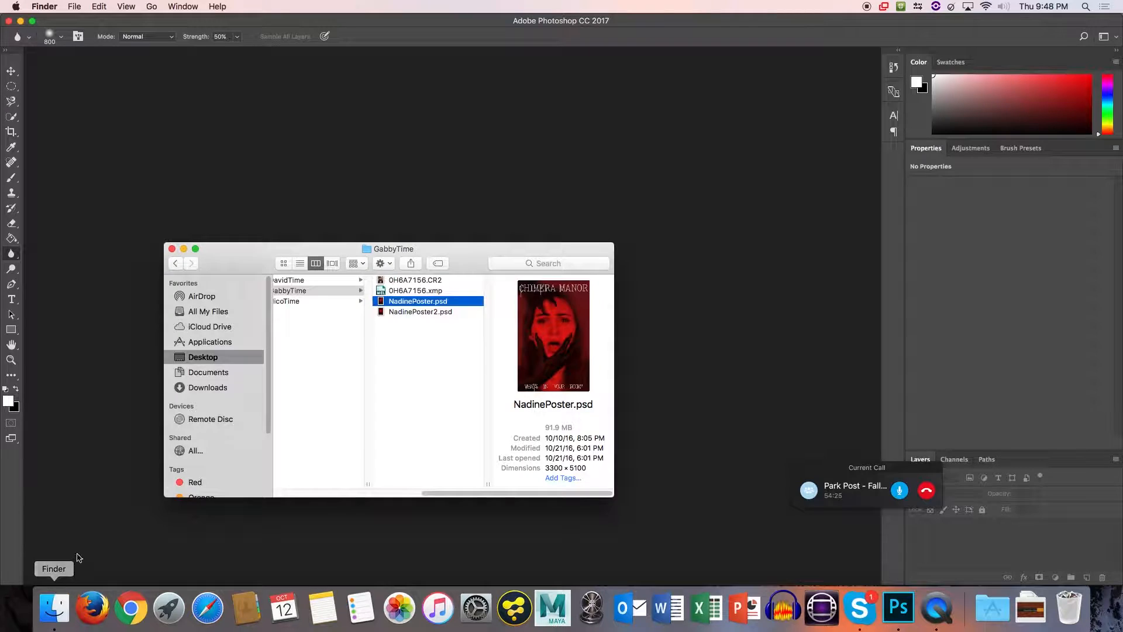
left_click_drag(320, 256, 398, 252)
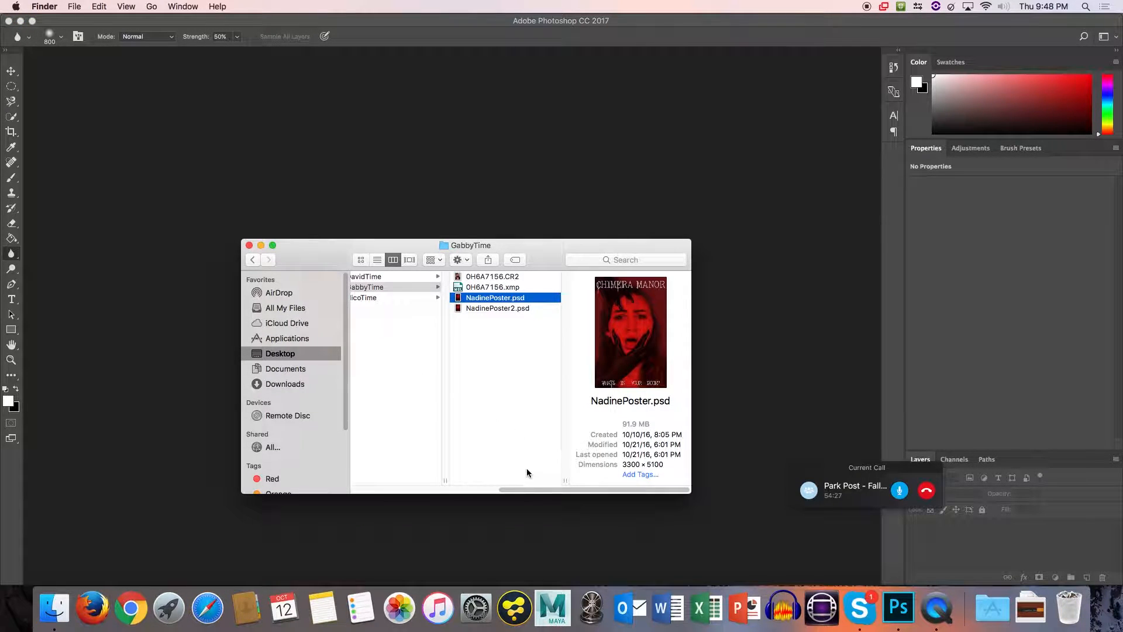
left_click_drag(534, 490, 512, 490)
left_click(408, 298)
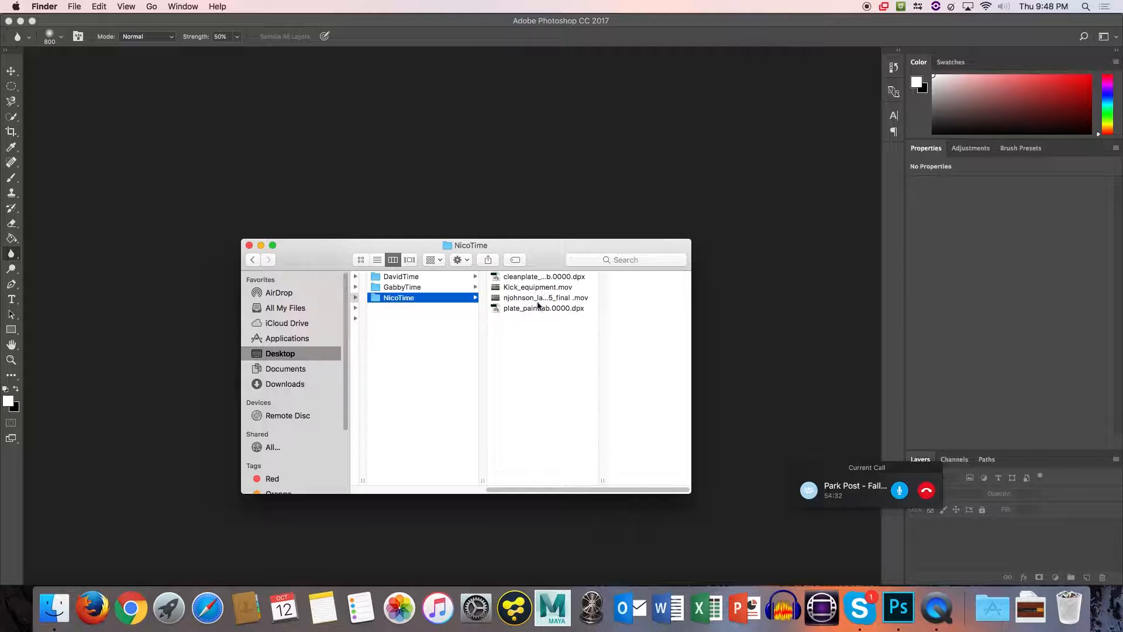
left_click(538, 279)
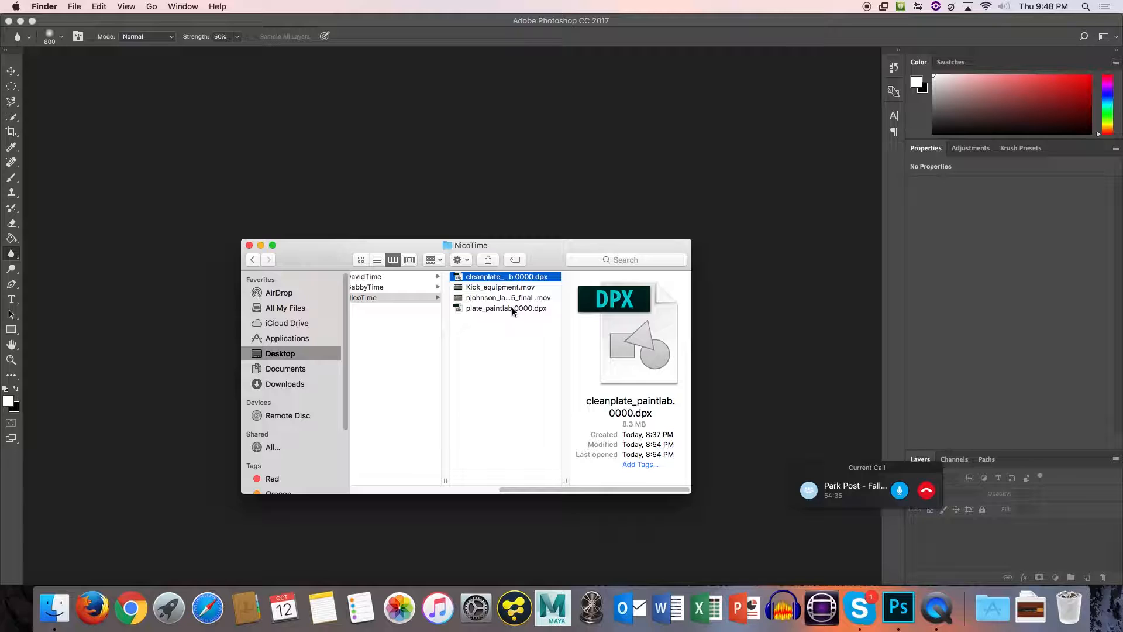
left_click_drag(530, 310, 729, 268)
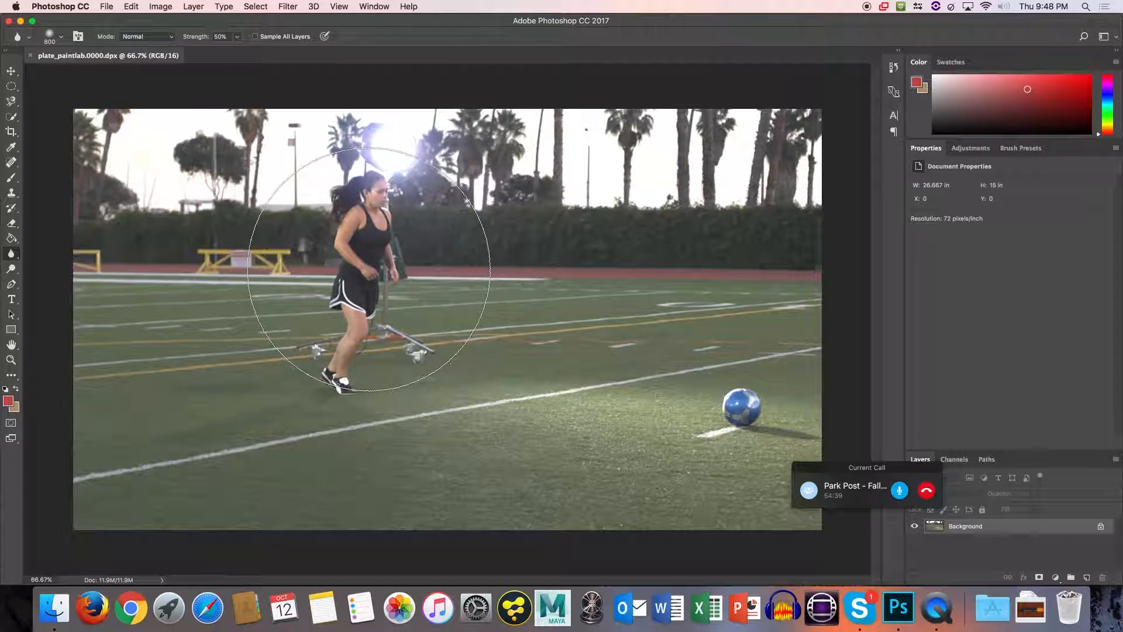
Preview the Kick_equipment.mov clip from the NicoTime folder in Finder, then return to the plate in Photoshop.
left_click(58, 607)
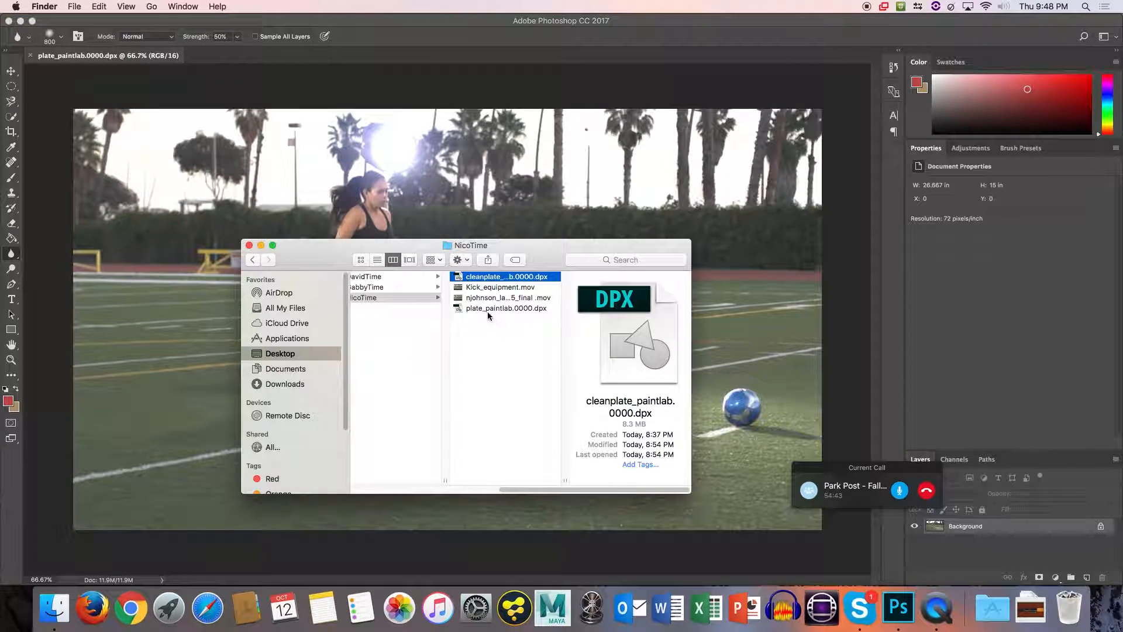
left_click(501, 288)
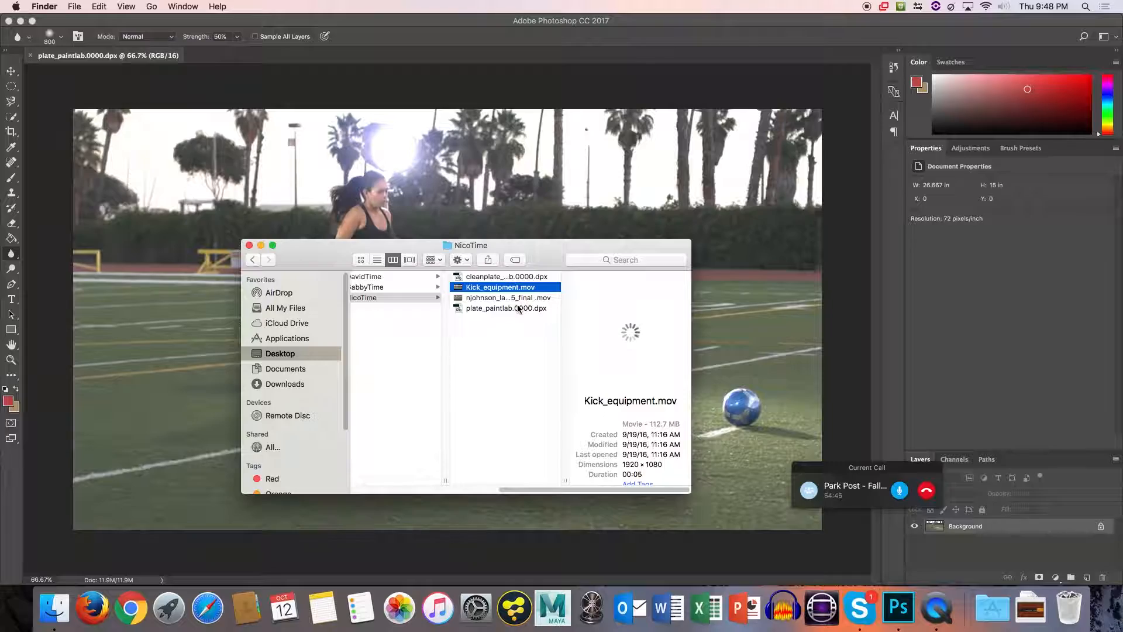
key("space")
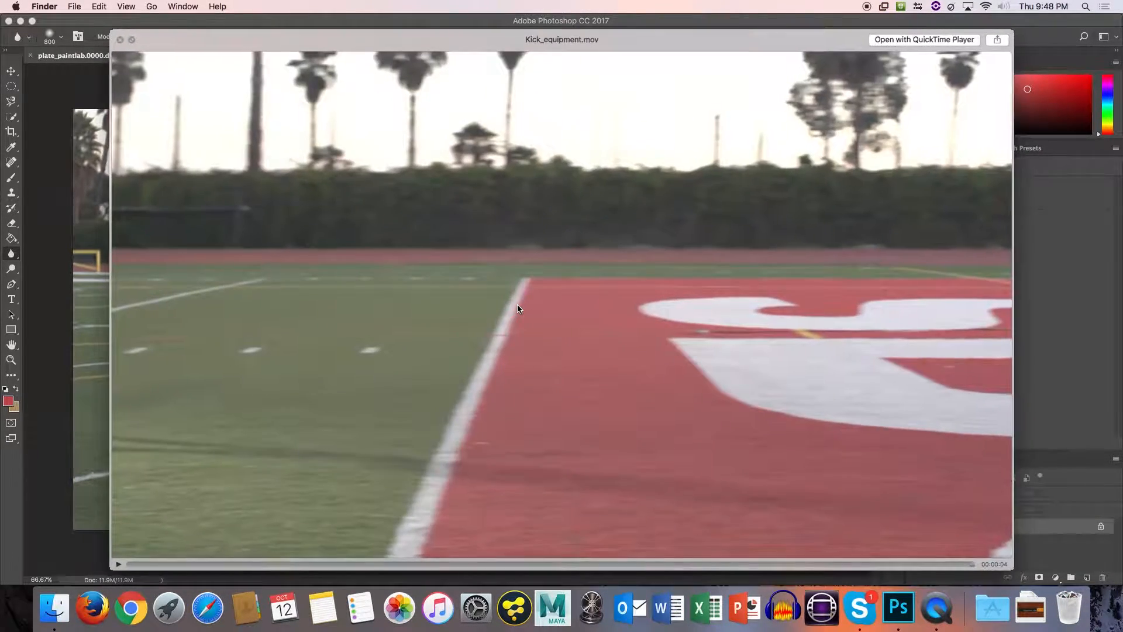
key("space")
key("space")
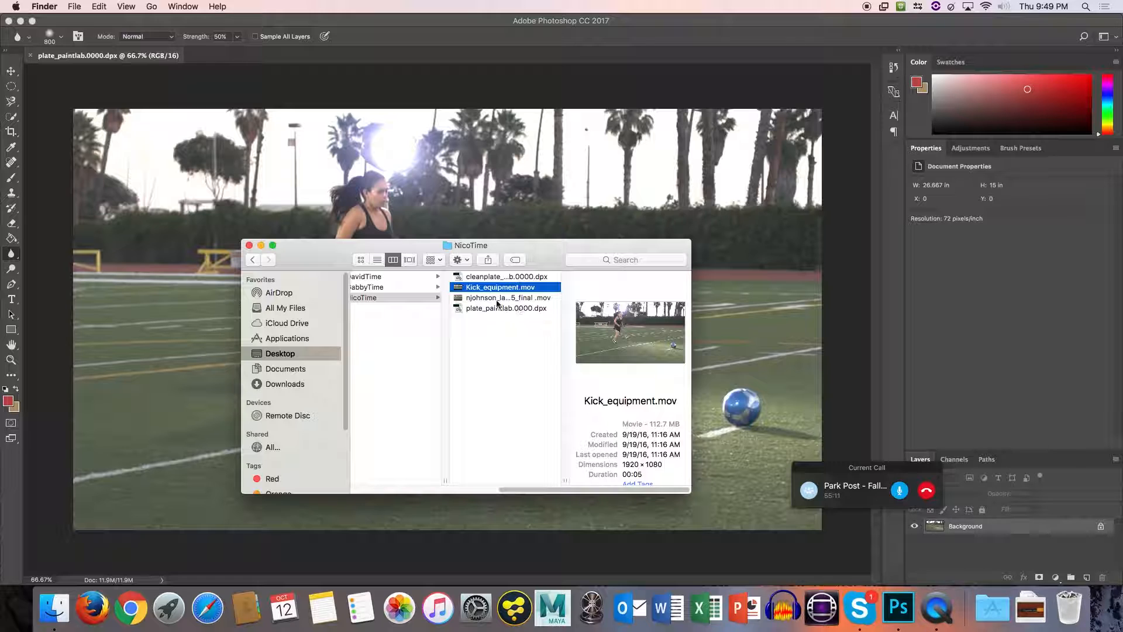
left_click_drag(479, 255, 503, 219)
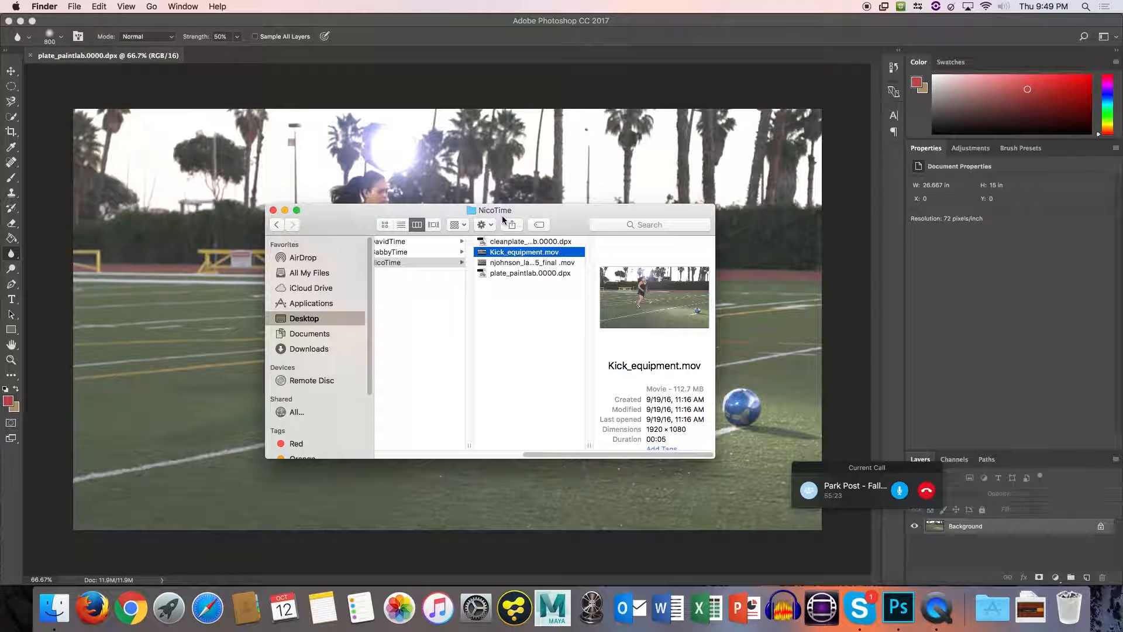
left_click(565, 159)
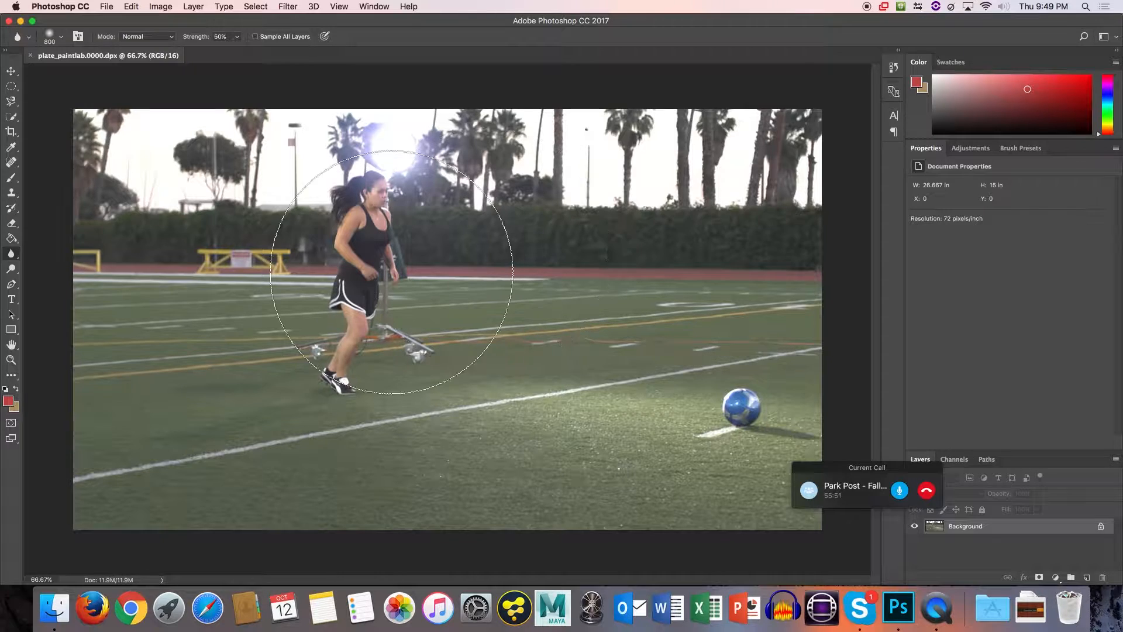
Activate the Move tool, move the call window off the layer list, and give the layer list more height.
left_click(11, 71)
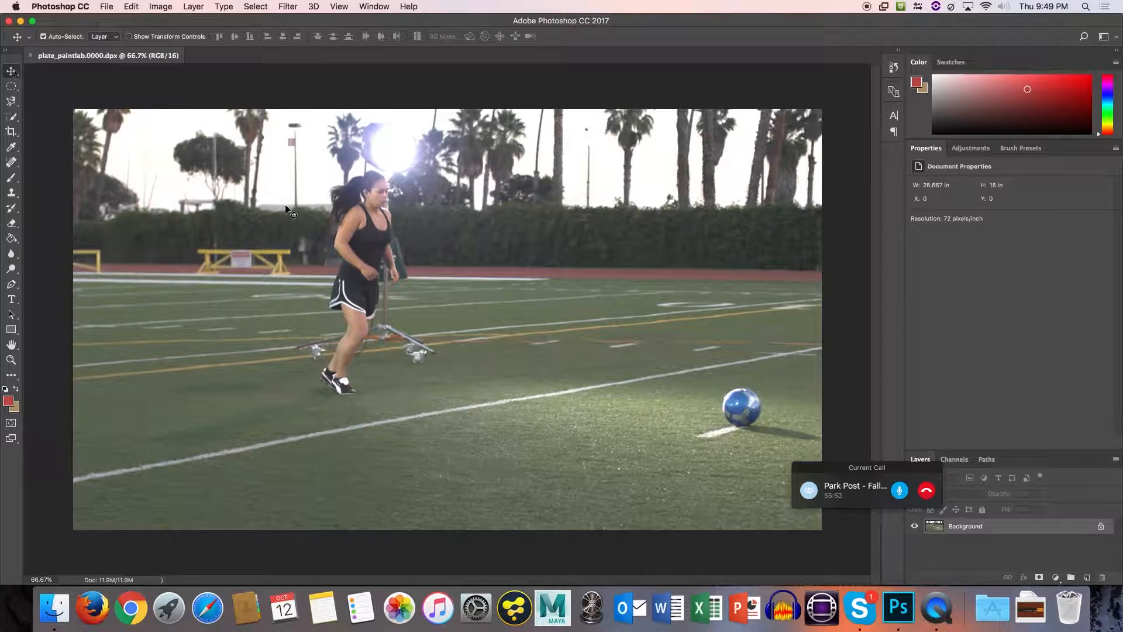
left_click_drag(876, 467, 1053, 53)
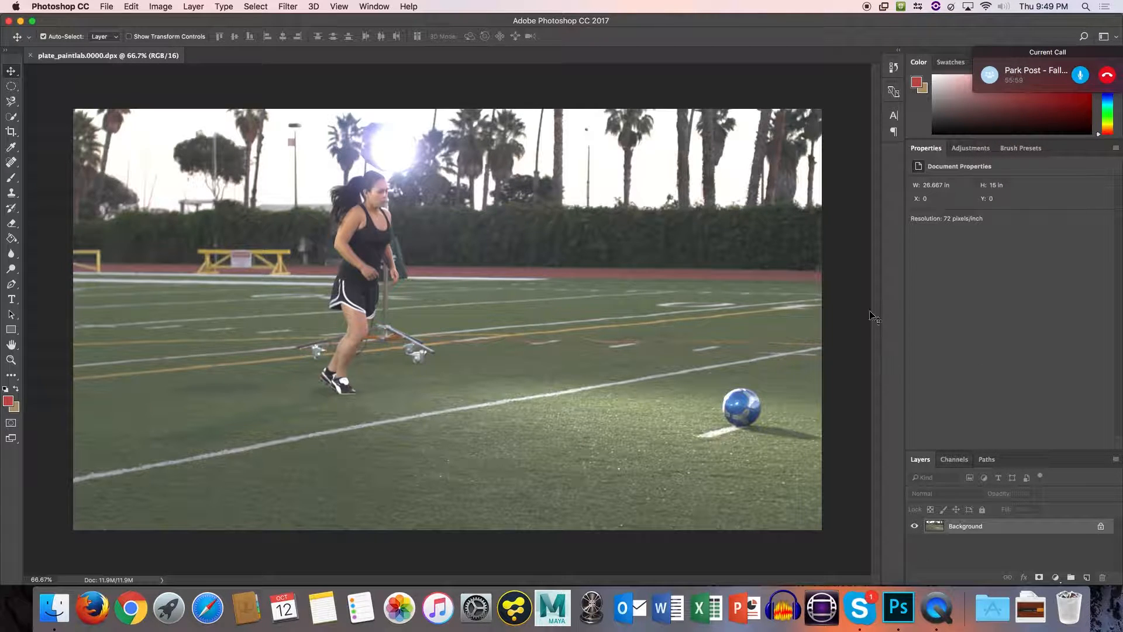
left_click_drag(988, 453, 970, 257)
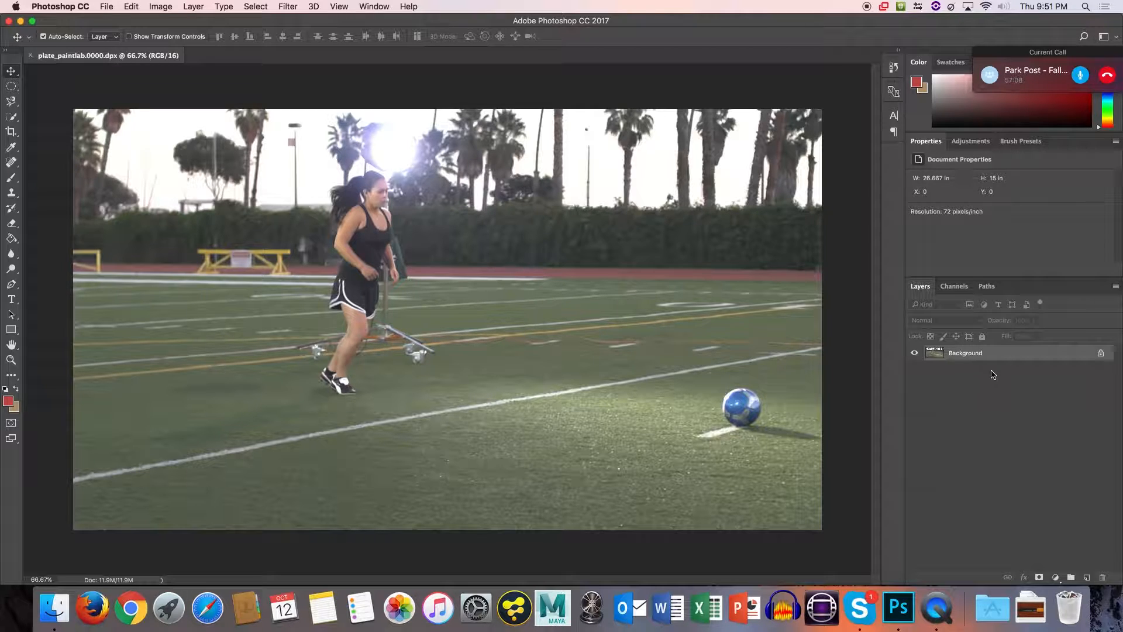
Duplicate the Background layer and make the copy the active layer.
left_click_drag(982, 359, 1091, 539)
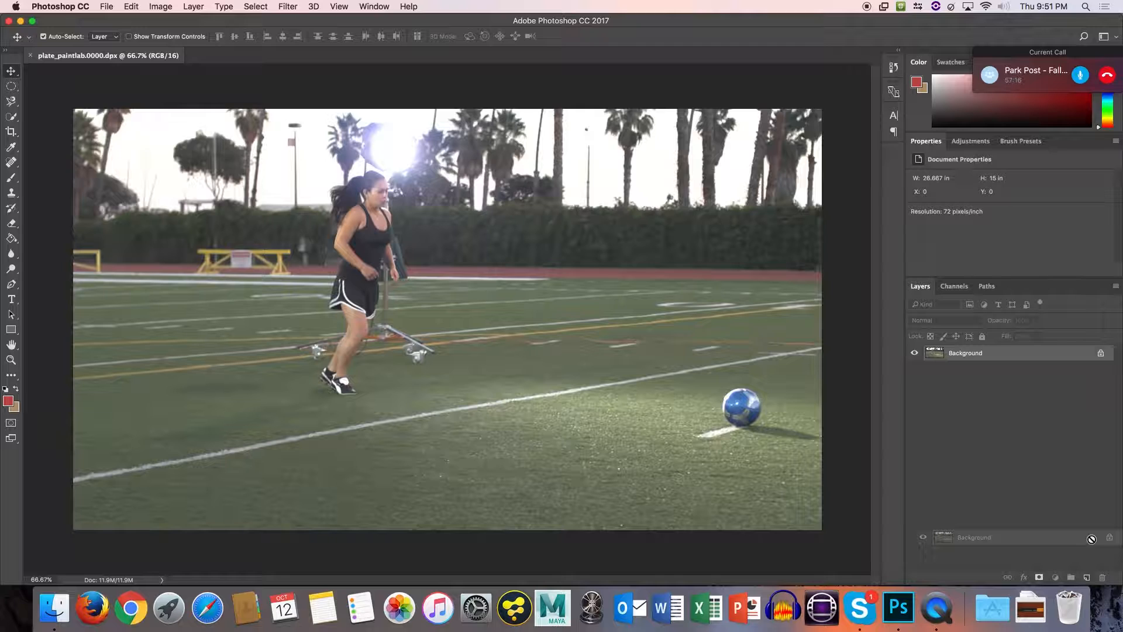
left_click_drag(1091, 536, 1087, 577)
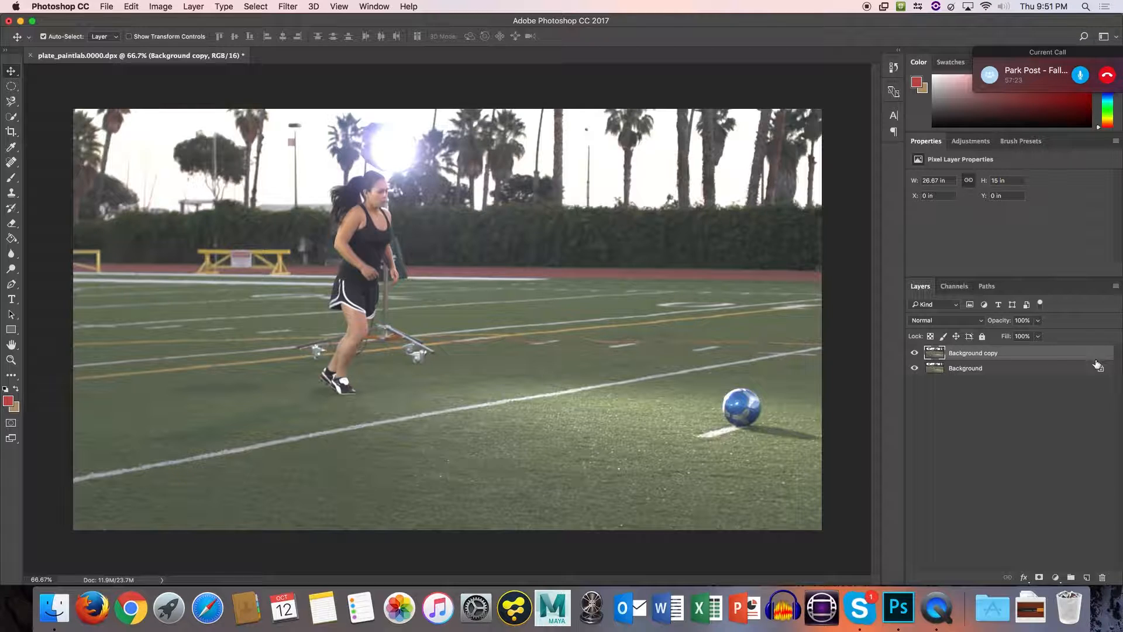
left_click(1026, 369)
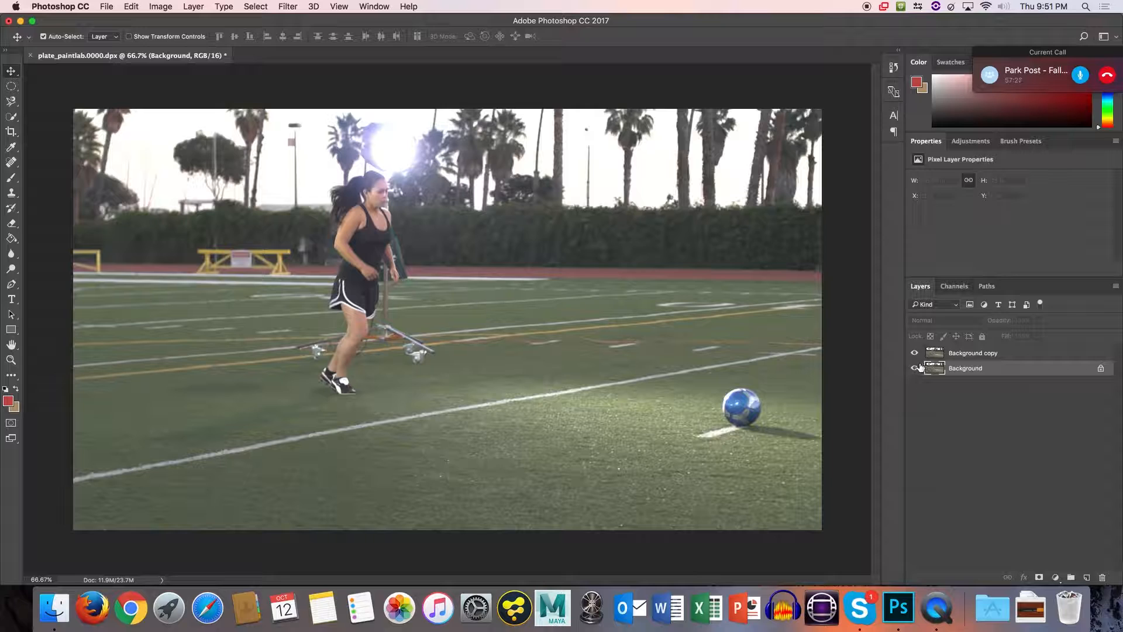
left_click(982, 355)
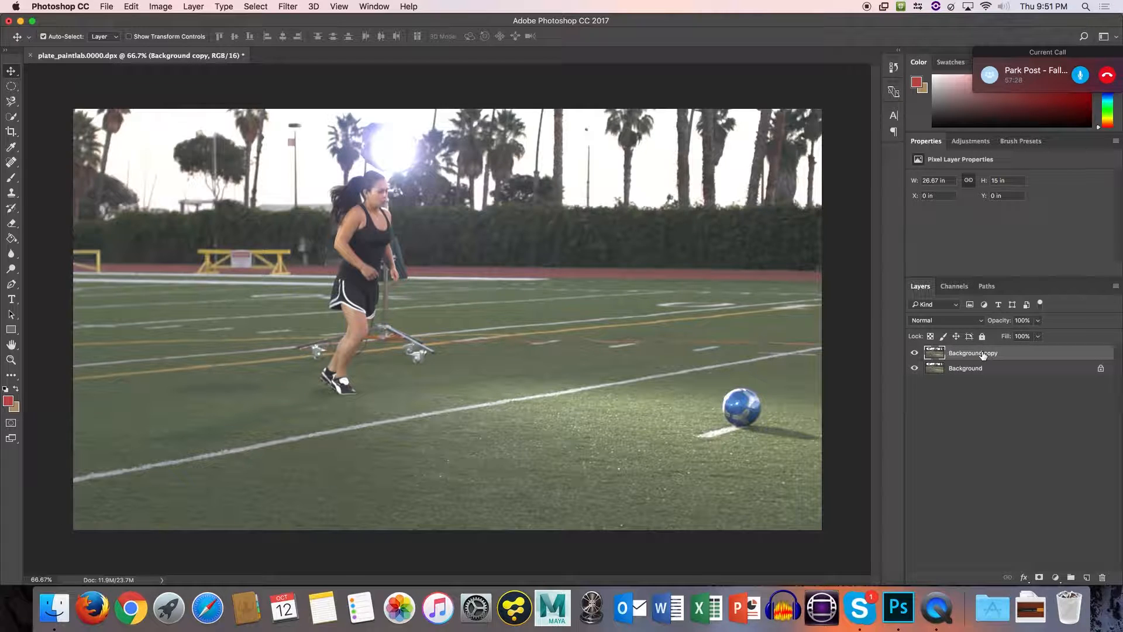
left_click(1088, 370)
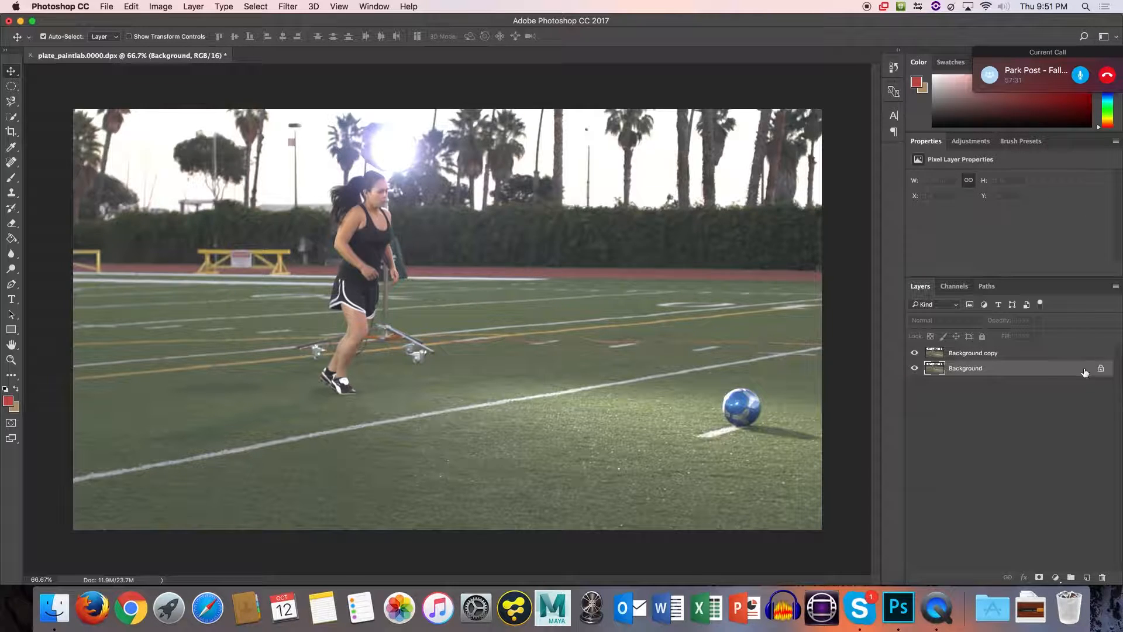
left_click(971, 353)
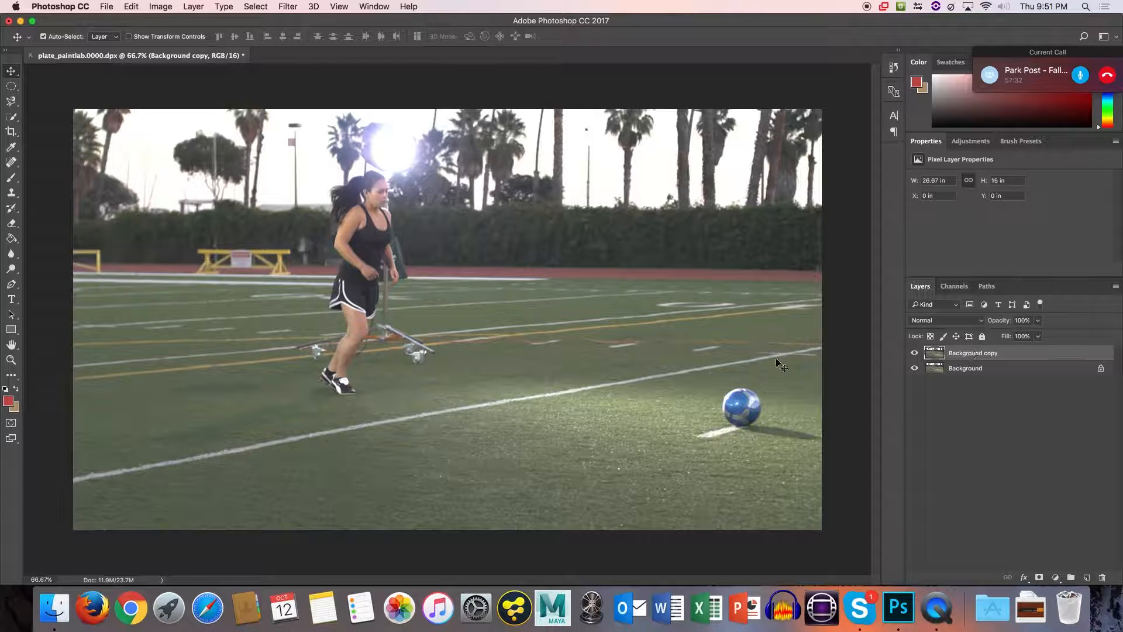
Choose the Clone Stamp tool and inspect the wheeled equipment stand behind the runner up close.
scroll(422, 326, "down", 1)
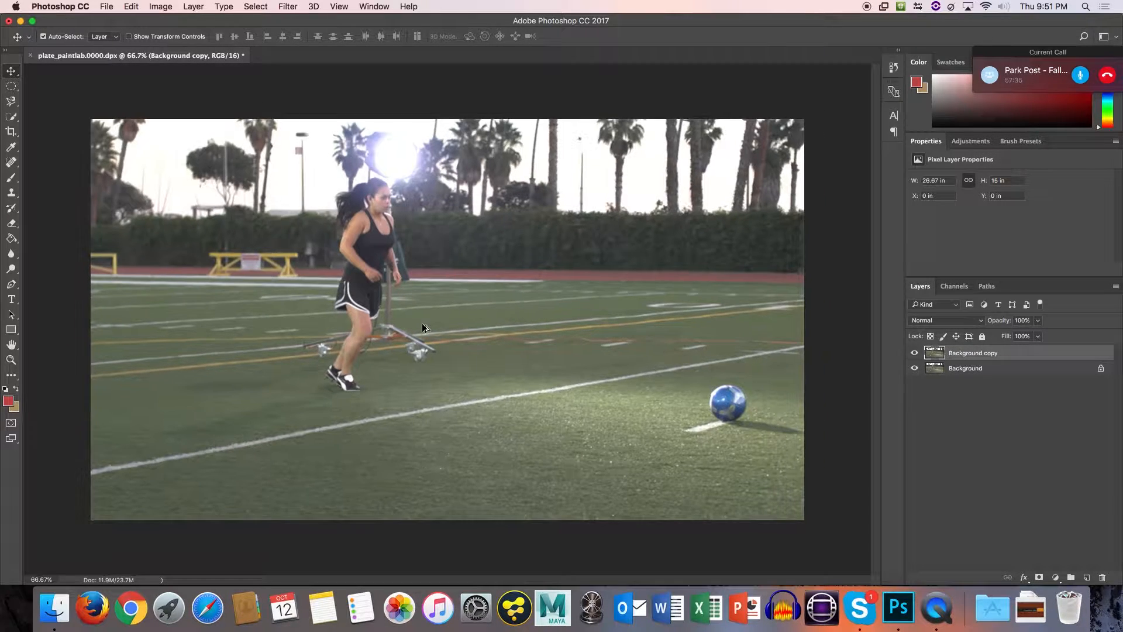
scroll(421, 327, "up", 15)
scroll(421, 329, "down", 10)
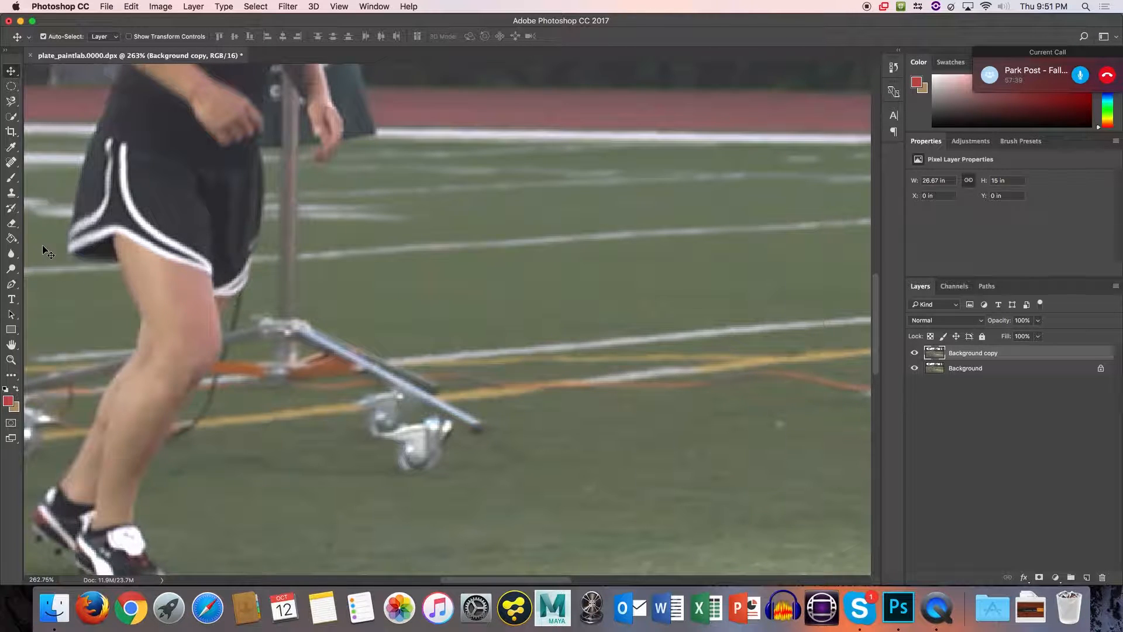
left_click(11, 193)
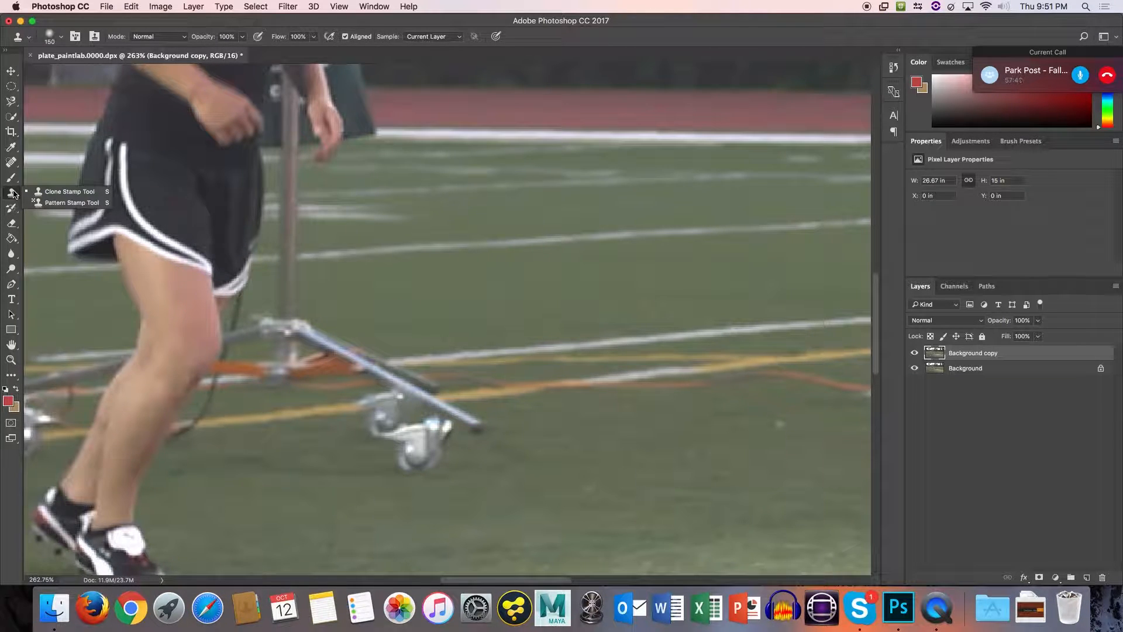
left_click(49, 193)
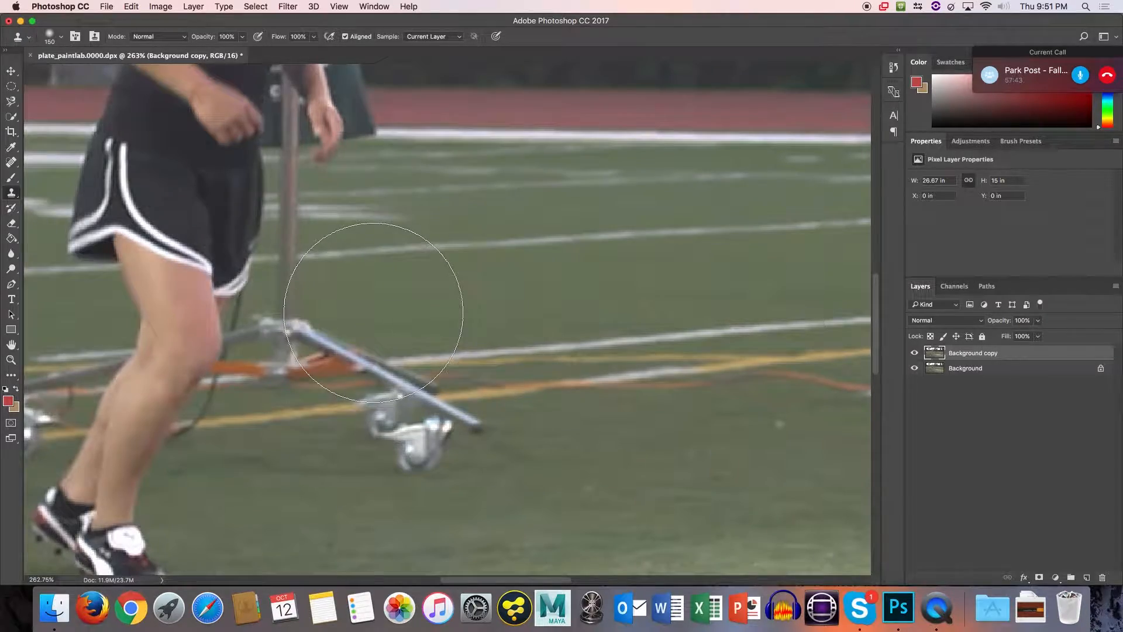
scroll(377, 304, "up", 8)
scroll(380, 316, "down", 15)
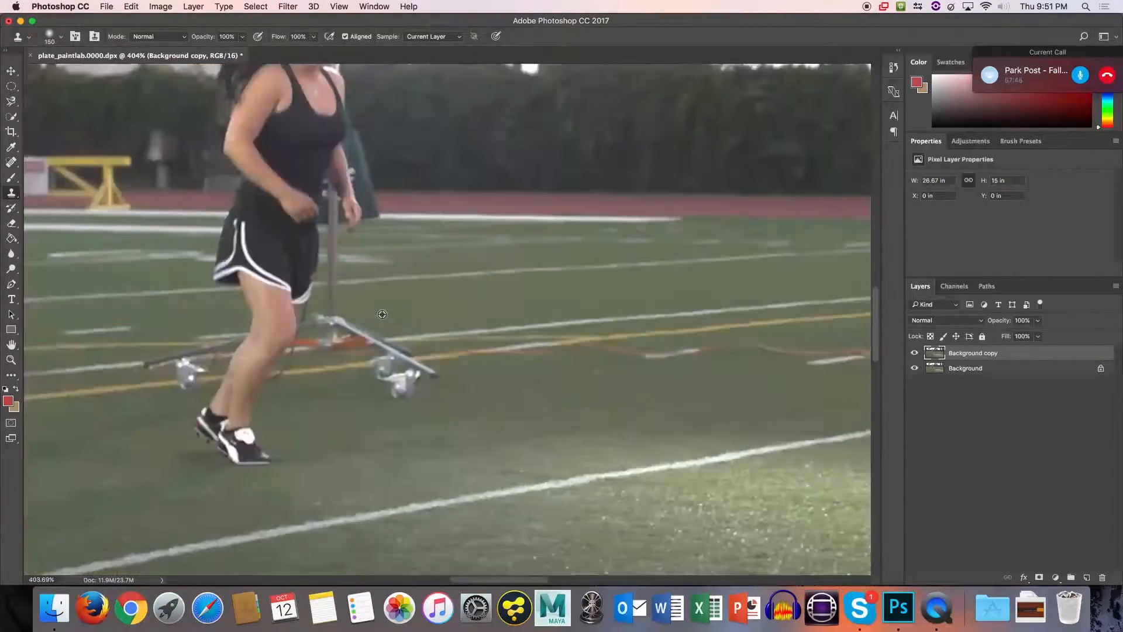
scroll(382, 314, "up", 3)
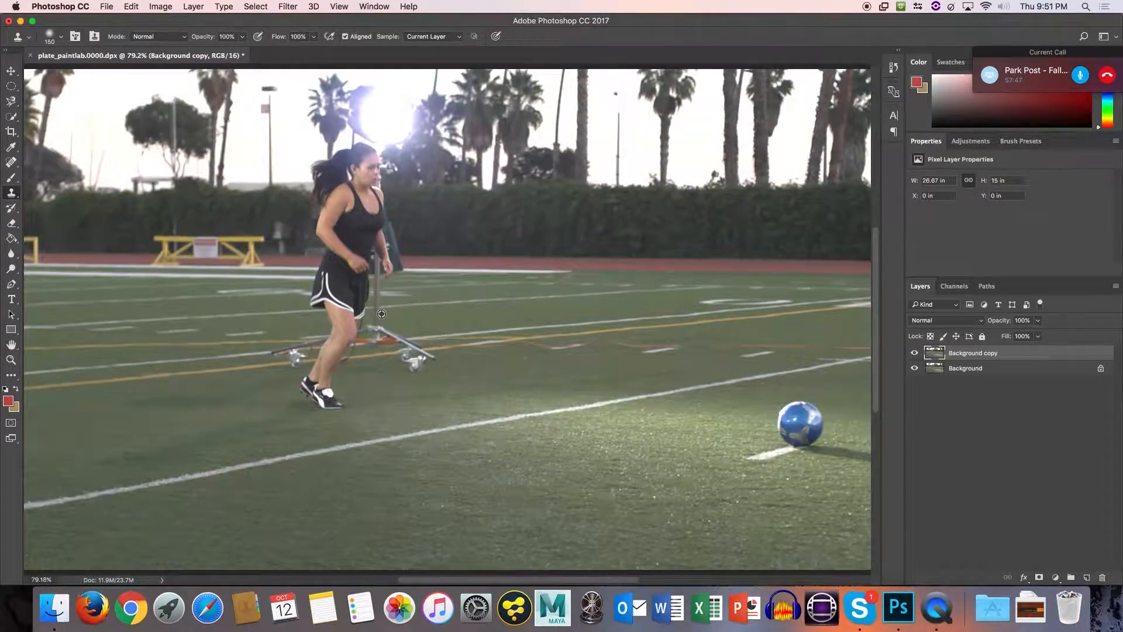
Try cloning grass over the stand's caster wheel with a smaller soft brush.
scroll(381, 313, "up", 1)
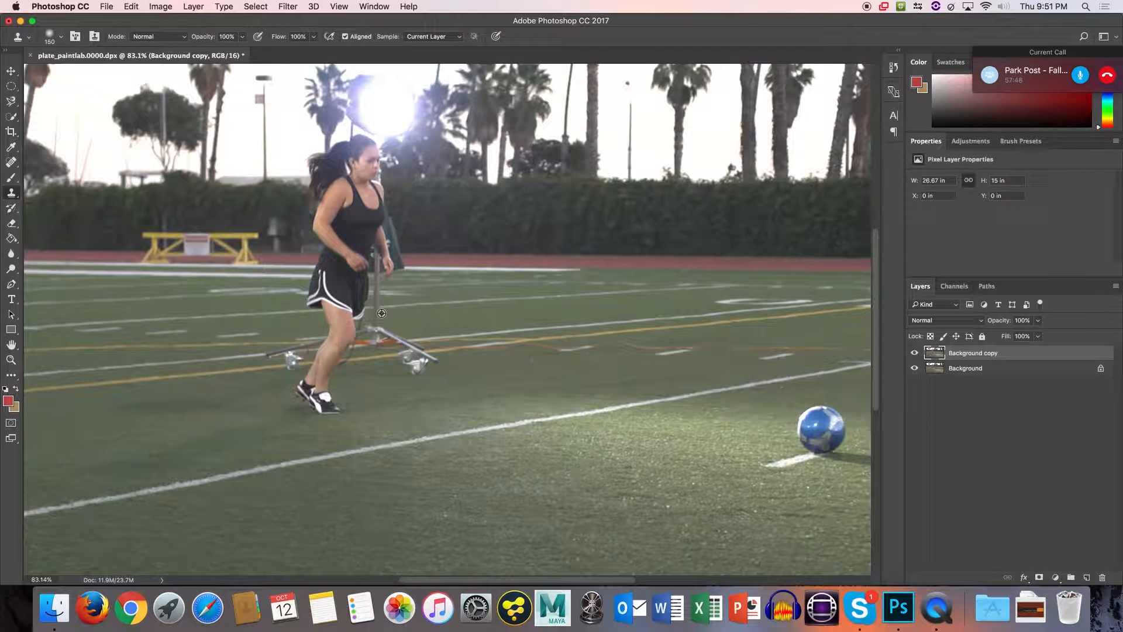
scroll(382, 313, "up", 1)
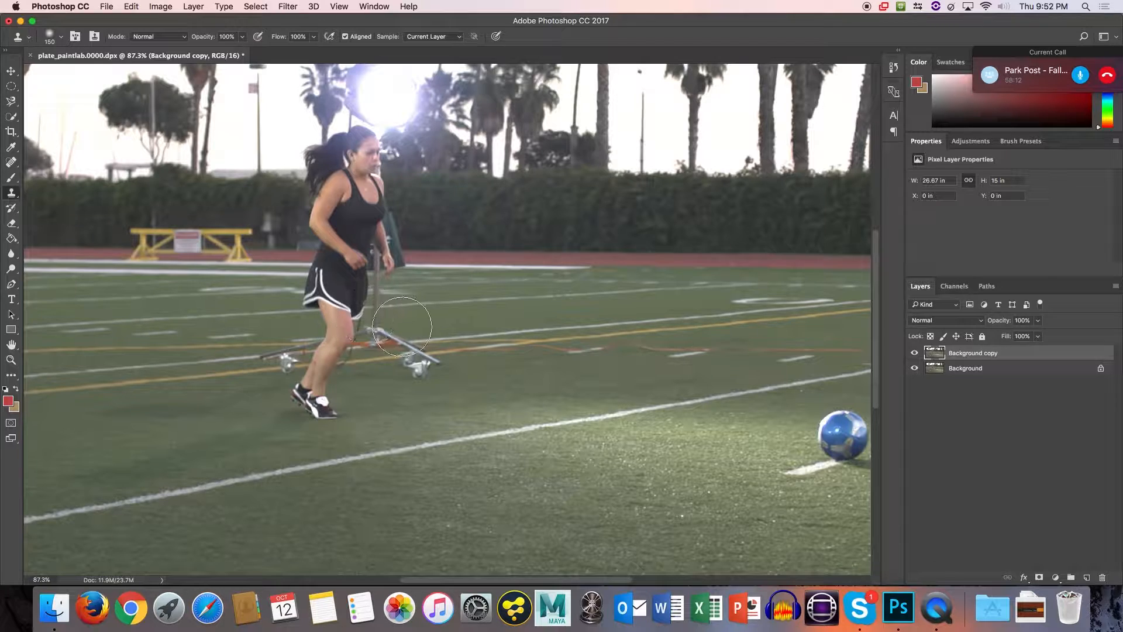
key("bracketleft")
key("bracketleft")
key("bracketleft")
key("bracketleft")
key("bracketleft")
key("bracketleft")
key("bracketright")
key("bracketright")
left_click(478, 378, "alt")
left_click_drag(415, 372, 406, 356)
key("bracketright")
key("bracketright")
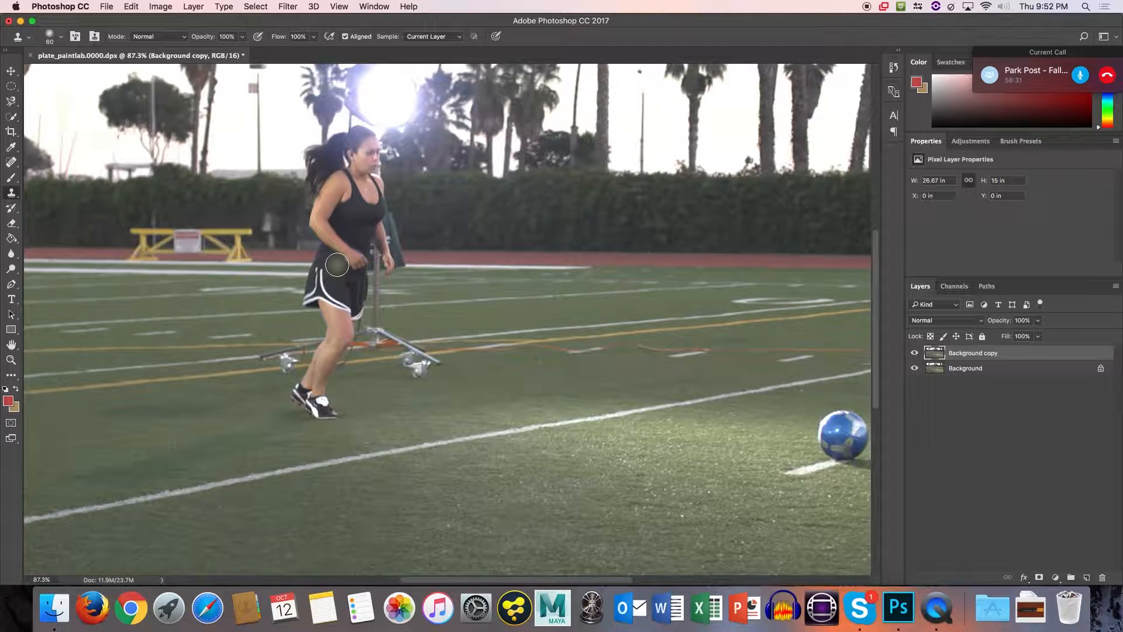
Enlarge the Clone Stamp brush to 900 px and try stamping over the runner.
key("bracketright")
key("bracketright")
key("bracketright")
key("bracketright")
key("bracketright")
key("bracketright")
key("bracketright")
key("bracketright")
key("bracketright")
key("bracketright")
key("bracketright")
key("bracketright")
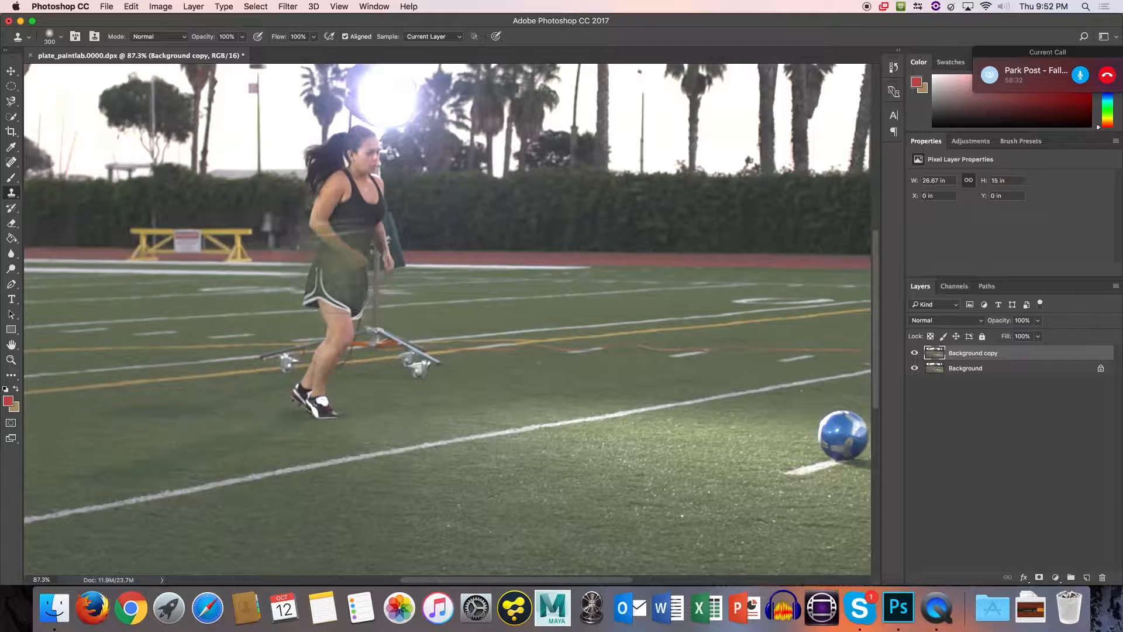
key("bracketright")
key("bracketright")
left_click(332, 244)
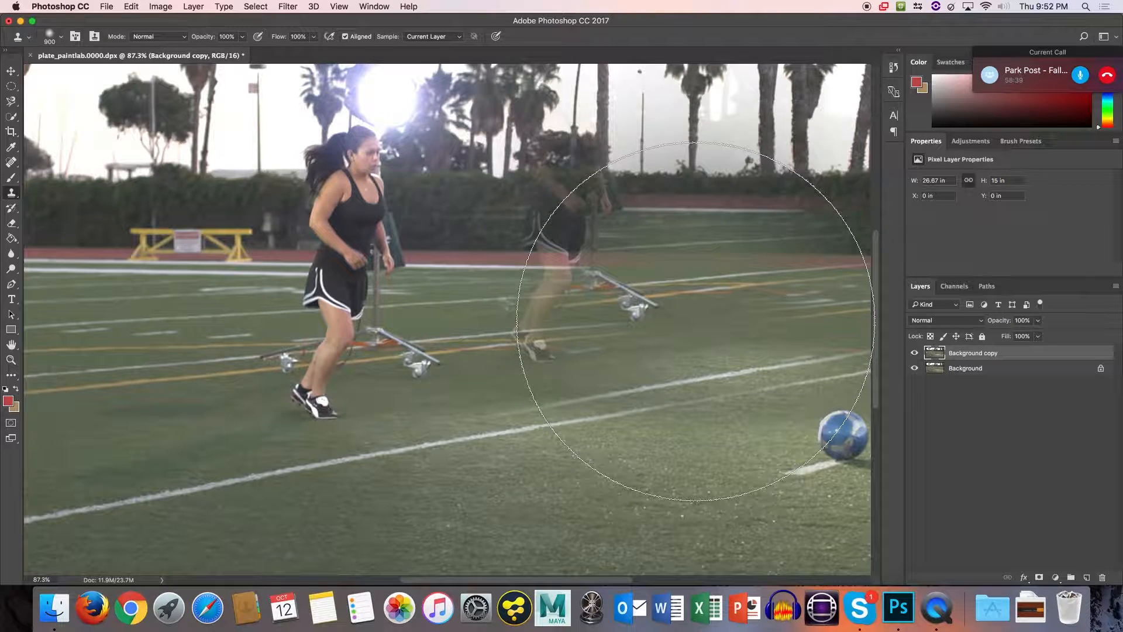
Undo the oversized stamp and reduce the Clone Stamp brush size to 50 px.
key("bracketleft")
key("bracketleft")
key("bracketleft")
key("bracketleft")
key("bracketleft")
key("bracketleft")
key("bracketleft")
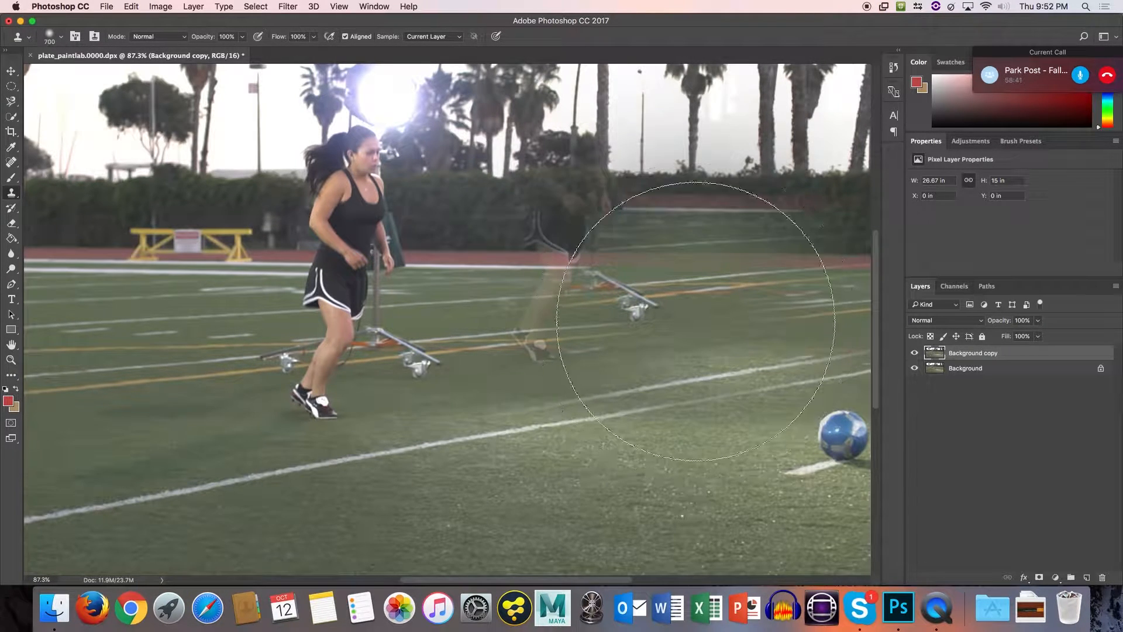
key("super+z")
key("bracketleft")
key("bracketleft")
key("bracketleft")
key("bracketleft")
key("bracketleft")
key("bracketleft")
key("bracketleft")
key("bracketleft")
key("bracketleft")
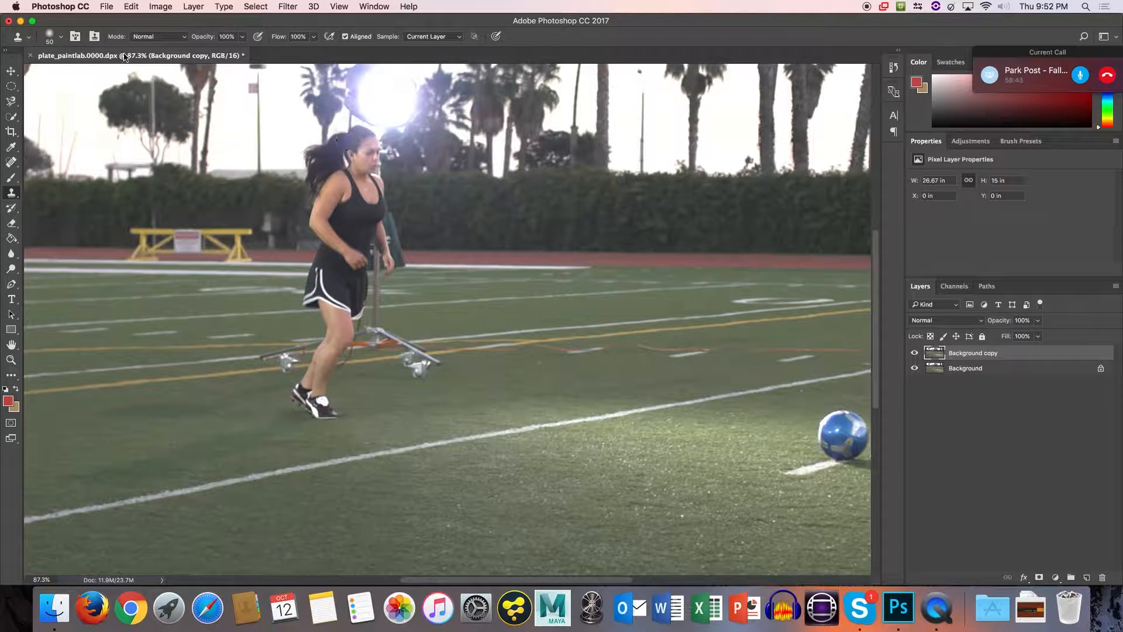
Try a brush hardness of 100%, and settle on 30% for the 50 px Clone Stamp brush.
left_click(61, 38)
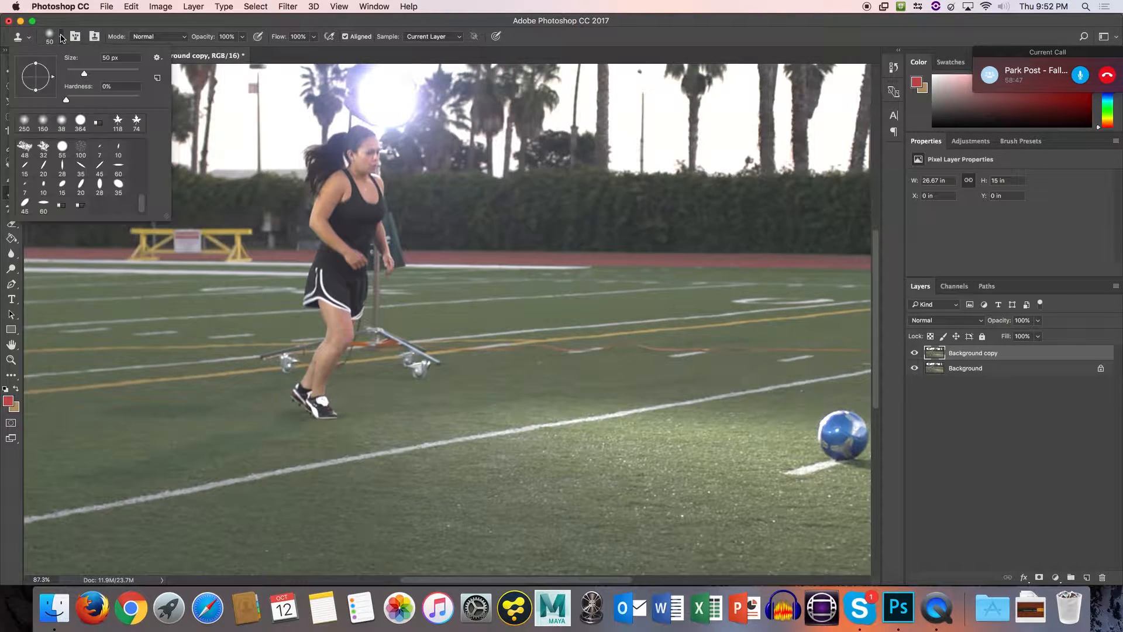
left_click(60, 39)
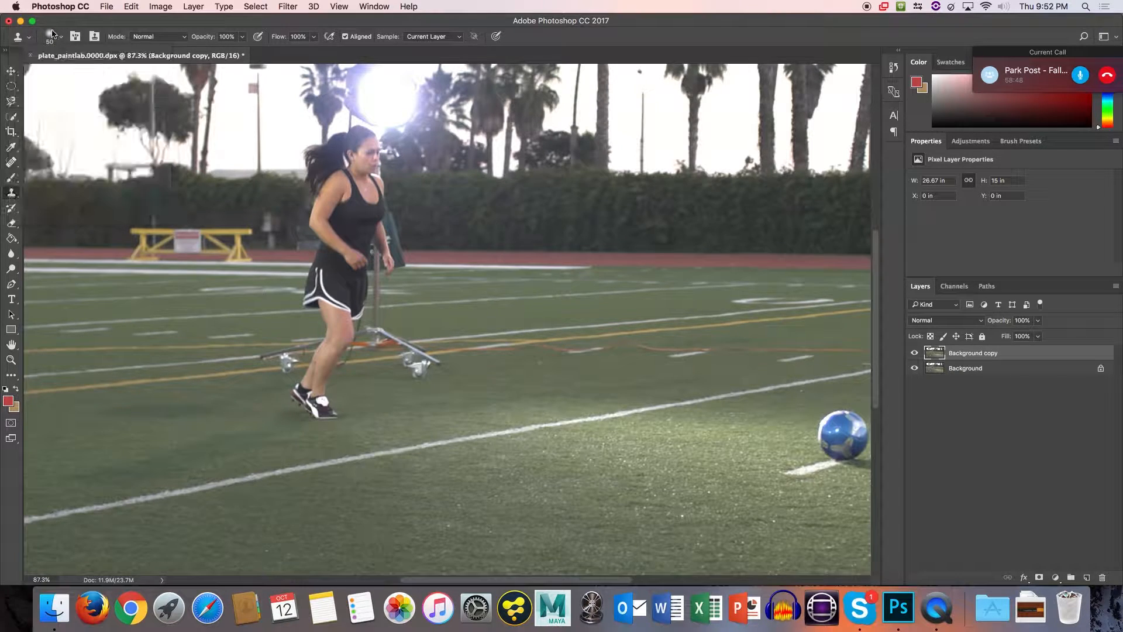
left_click(61, 37)
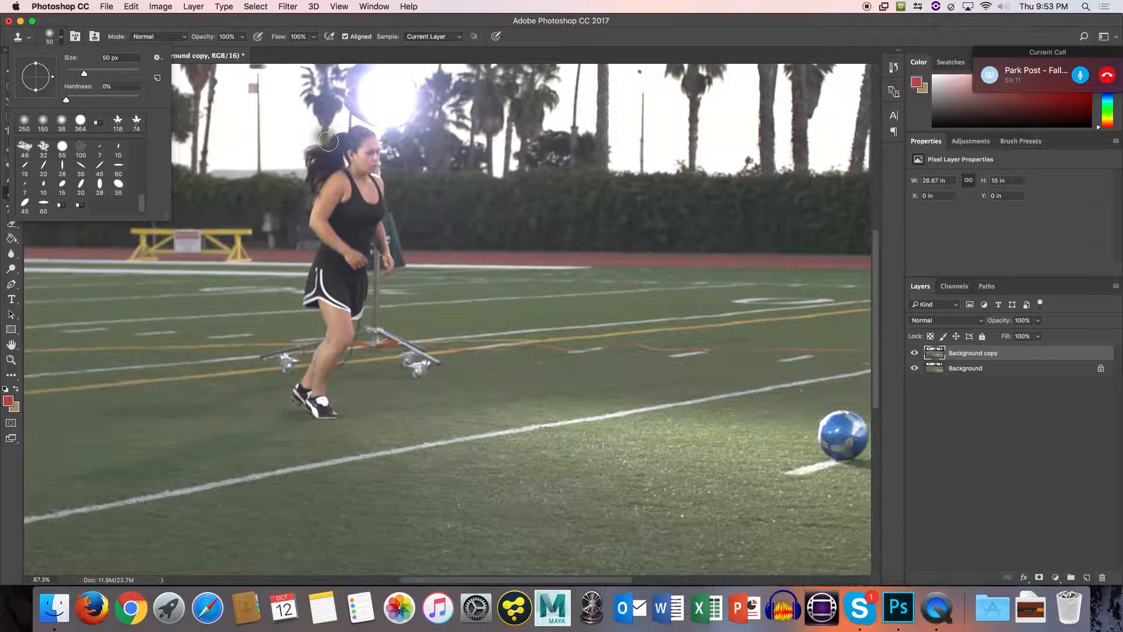
left_click(281, 146)
left_click_drag(66, 99, 146, 100)
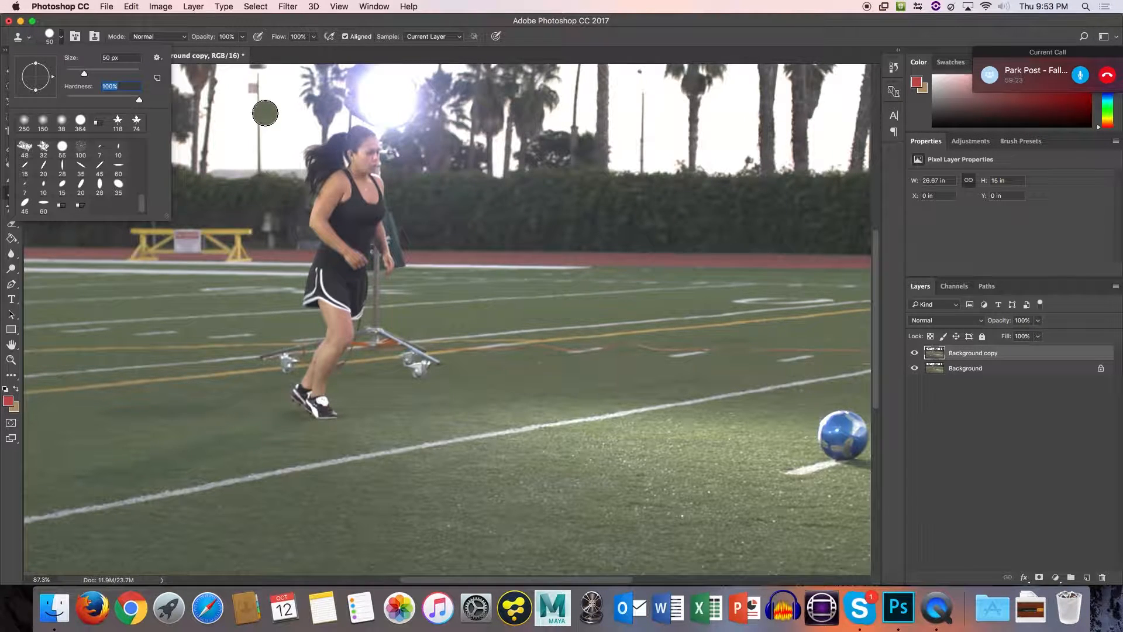
left_click_drag(139, 100, 88, 106)
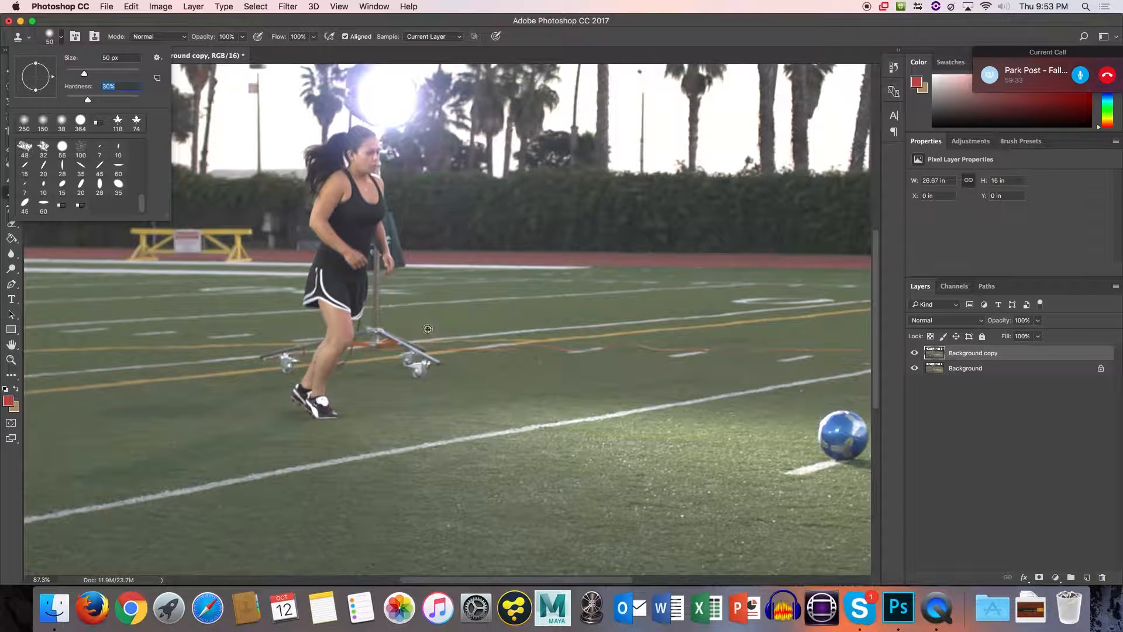
scroll(429, 329, "up", 5)
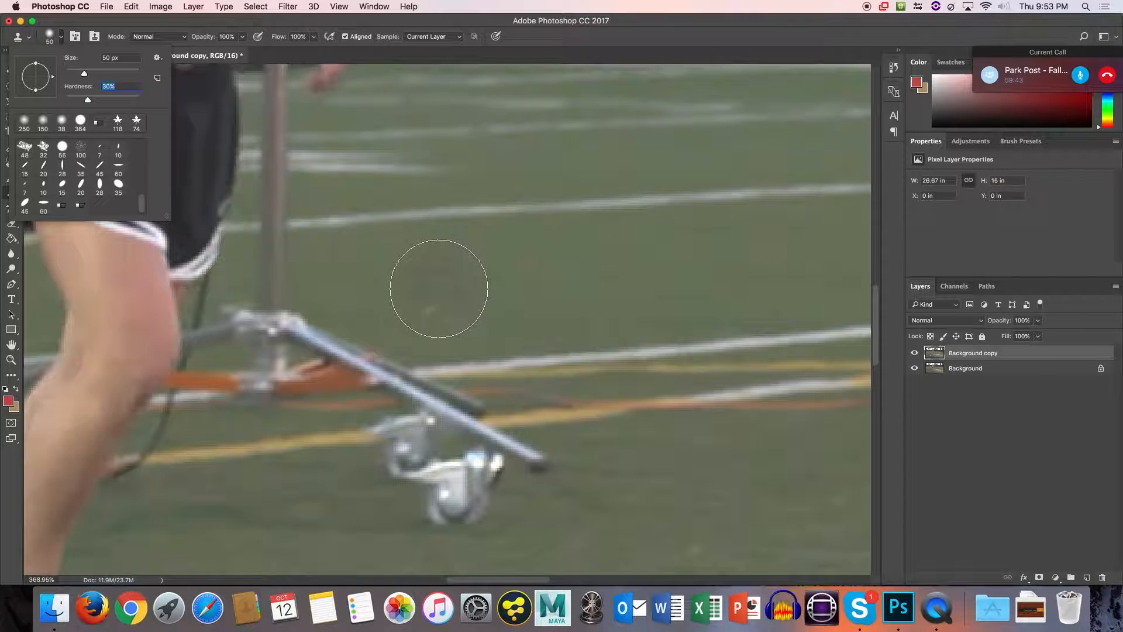
key("Return")
Clone nearby grass over the stand's lower pole, central hub and the upper part of its angled leg.
mouse_move(332, 271)
left_mouse_down()
mouse_move(283, 256)
mouse_move(275, 271)
mouse_move(281, 263)
left_mouse_up()
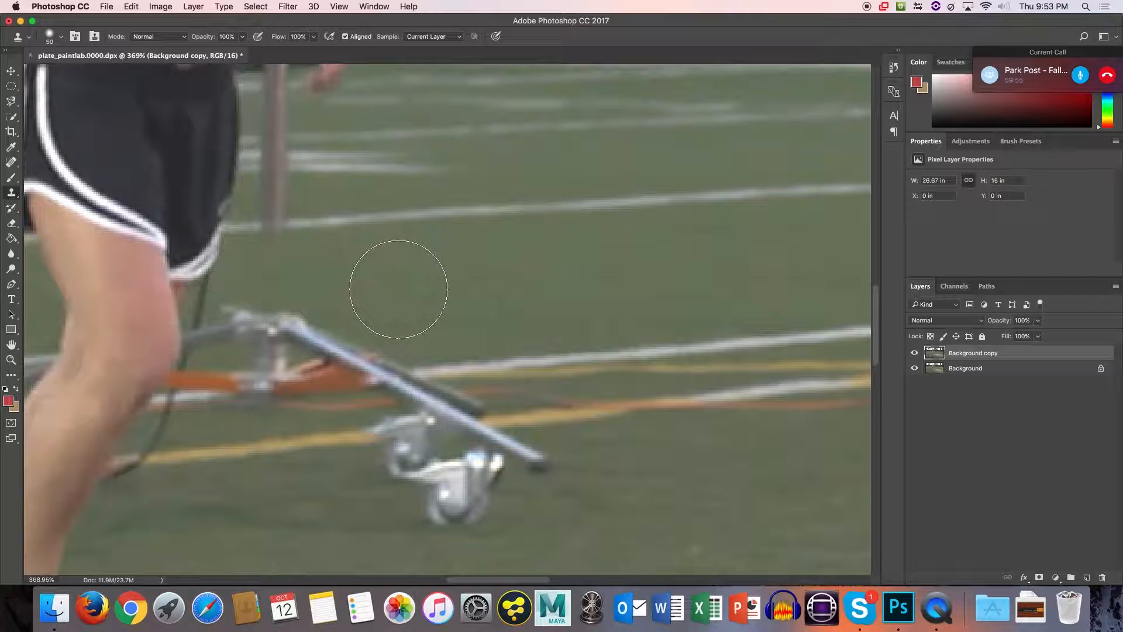
left_click(376, 303, "alt")
left_click_drag(300, 321, 292, 321)
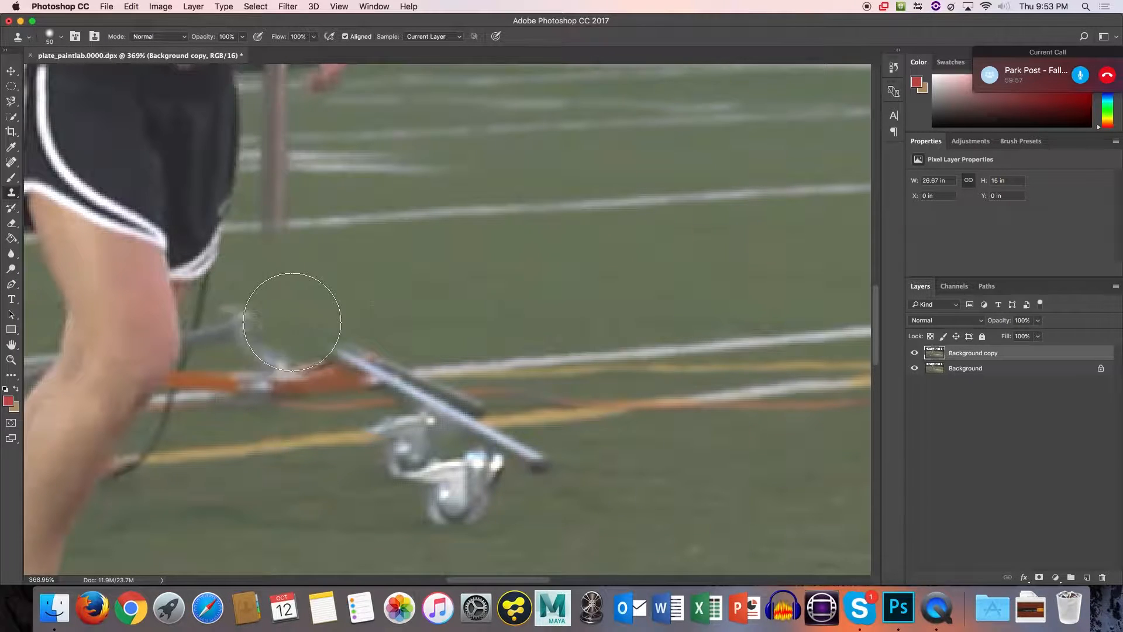
key("super+z")
mouse_move(365, 328)
left_mouse_down()
mouse_move(338, 334)
mouse_move(394, 347)
mouse_move(502, 333)
mouse_move(510, 299)
mouse_move(440, 335)
mouse_move(427, 359)
mouse_move(446, 361)
mouse_move(454, 386)
mouse_move(423, 390)
mouse_move(502, 334)
left_mouse_up()
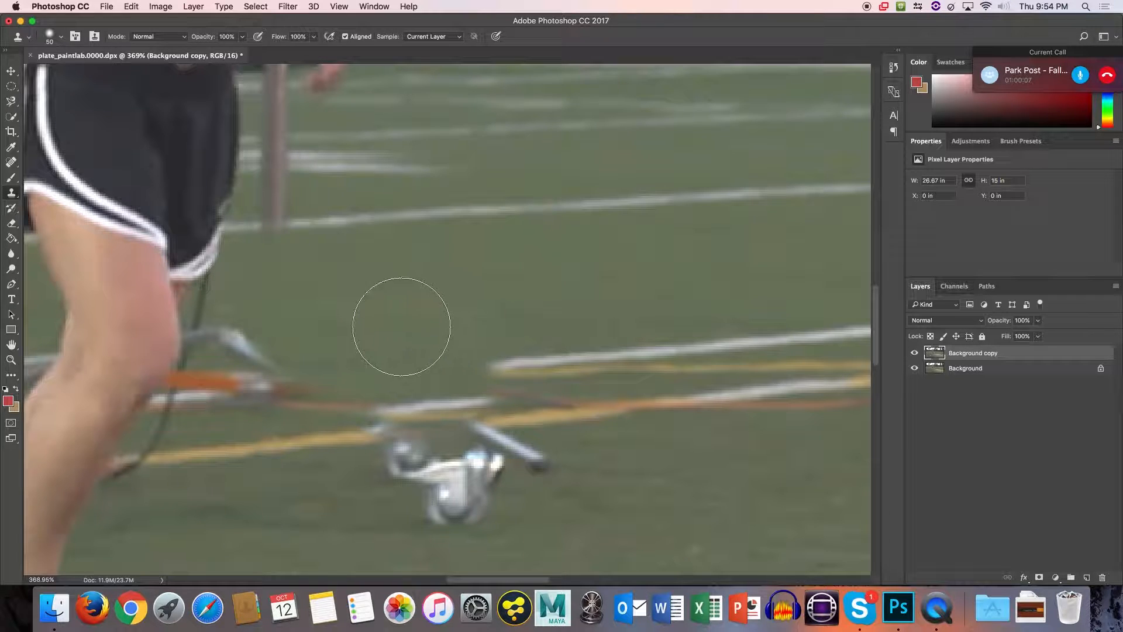
Try further clone strokes over the field lines and caster wheels, and step back through them.
left_click_drag(360, 301, 464, 318)
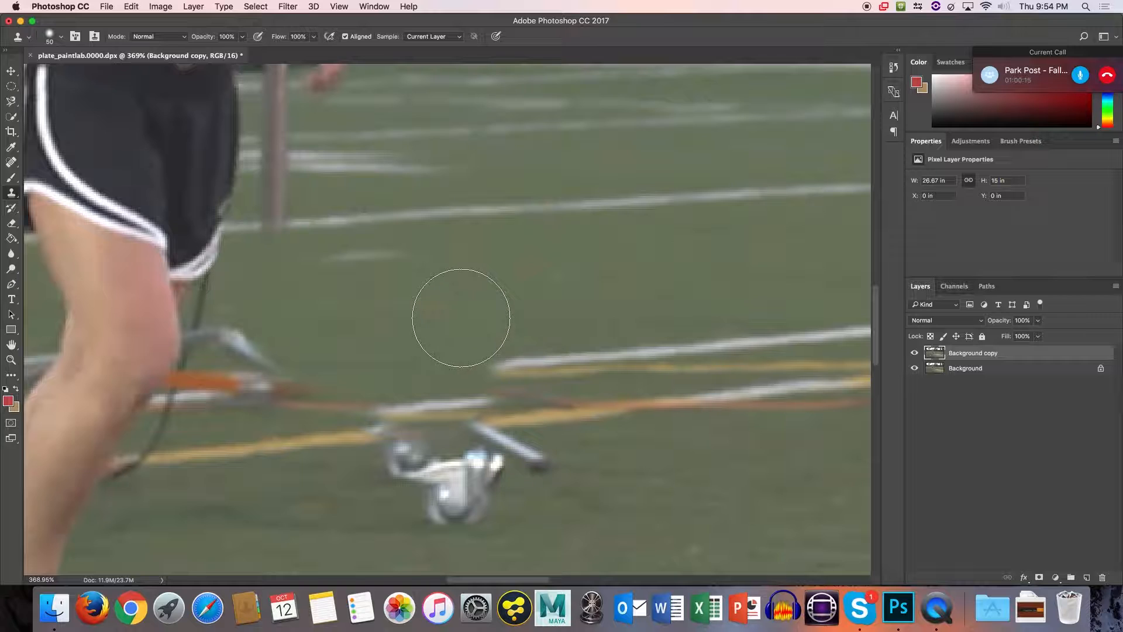
mouse_move(426, 313)
left_mouse_down()
mouse_move(516, 481)
mouse_move(475, 483)
mouse_move(457, 452)
left_mouse_up()
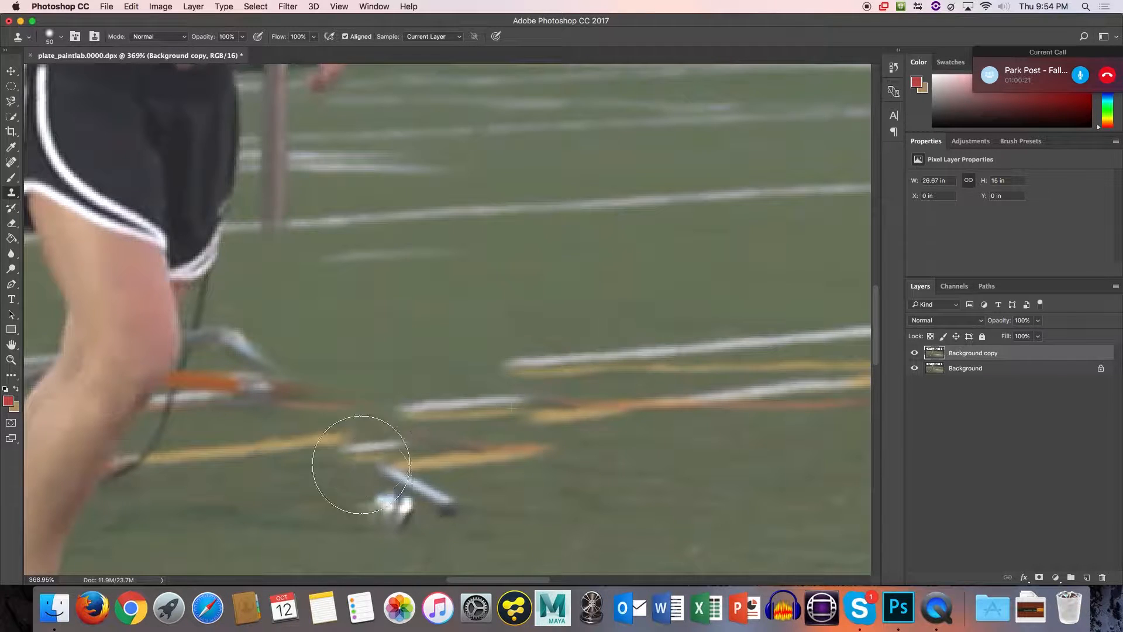
key("super+alt+z")
key("super+alt+z")
key("super+alt+z")
key("super+alt+z")
key("super+alt+z")
key("super+alt+z")
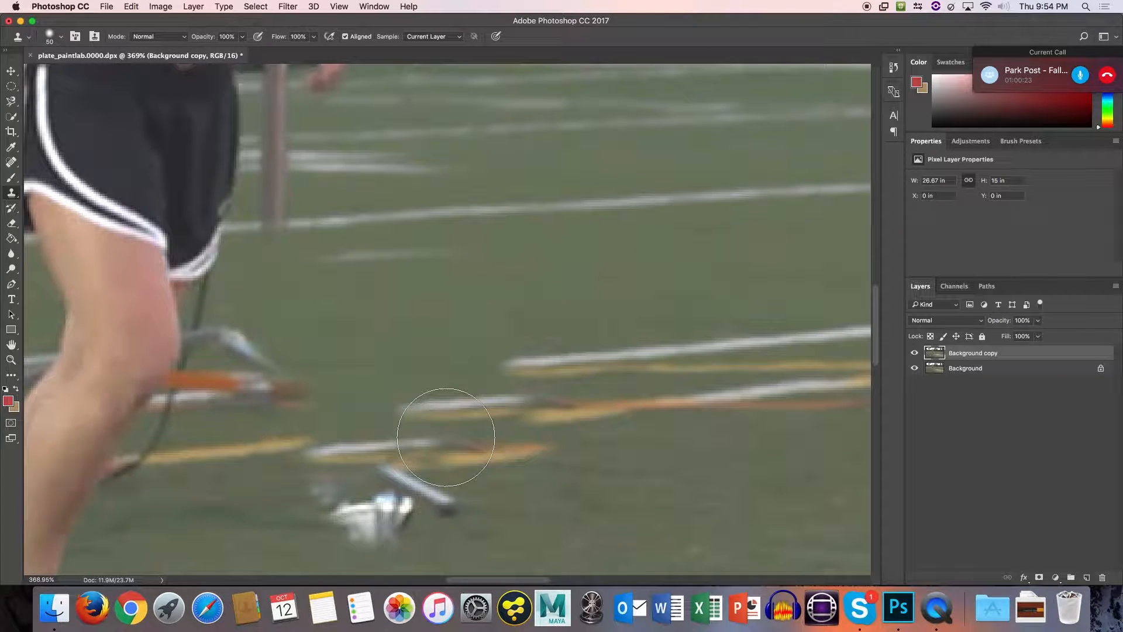
key("super+alt+z")
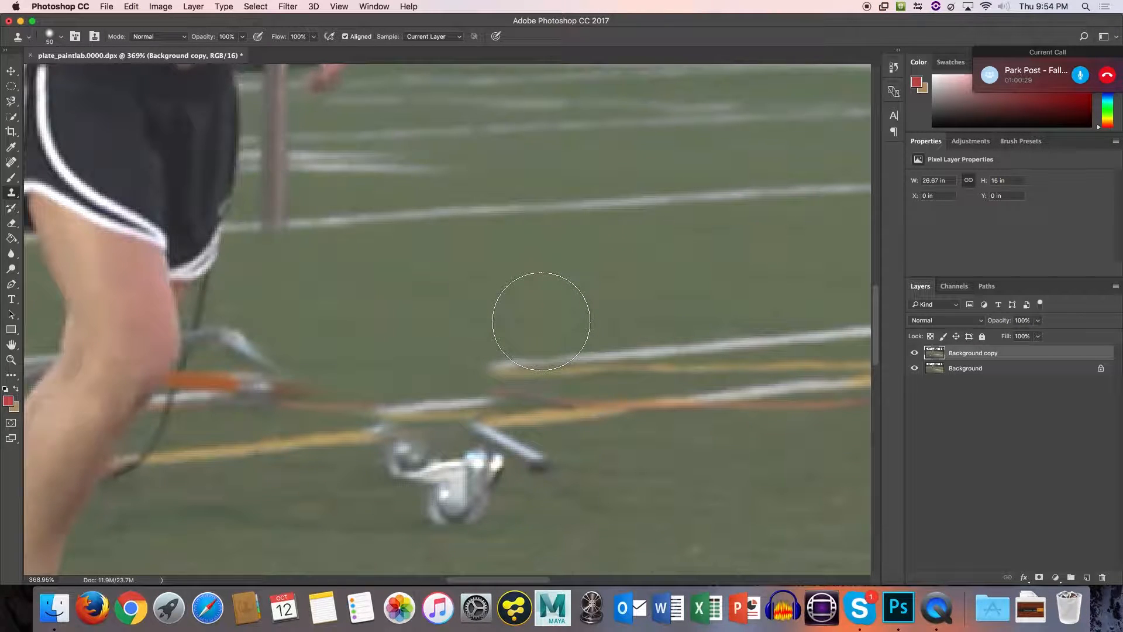
left_click(663, 362)
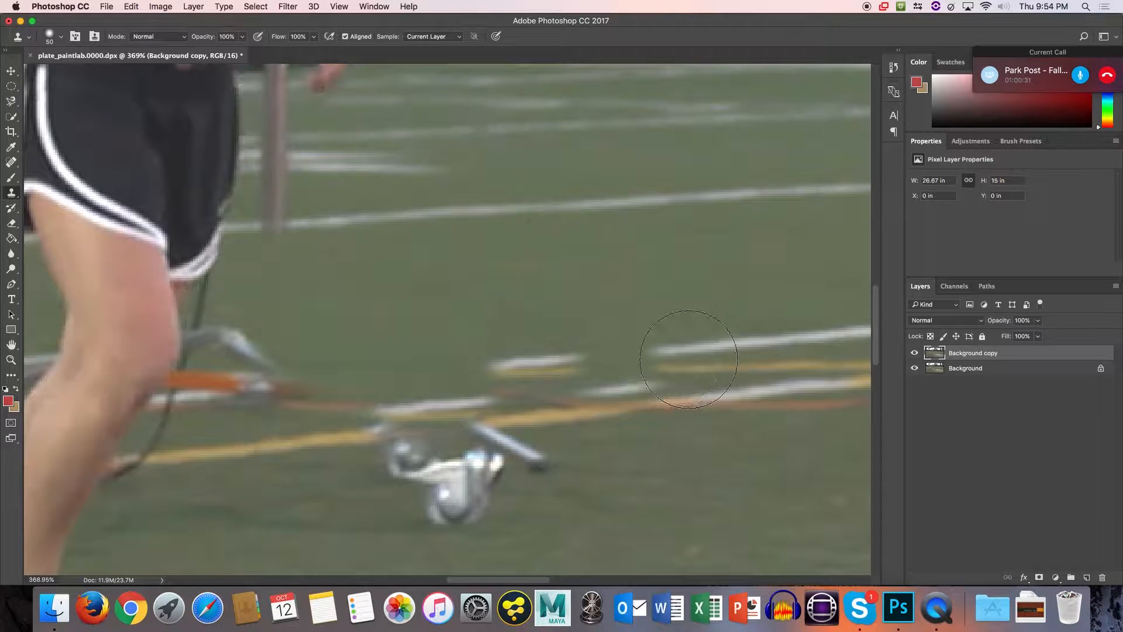
left_click(480, 315, "alt")
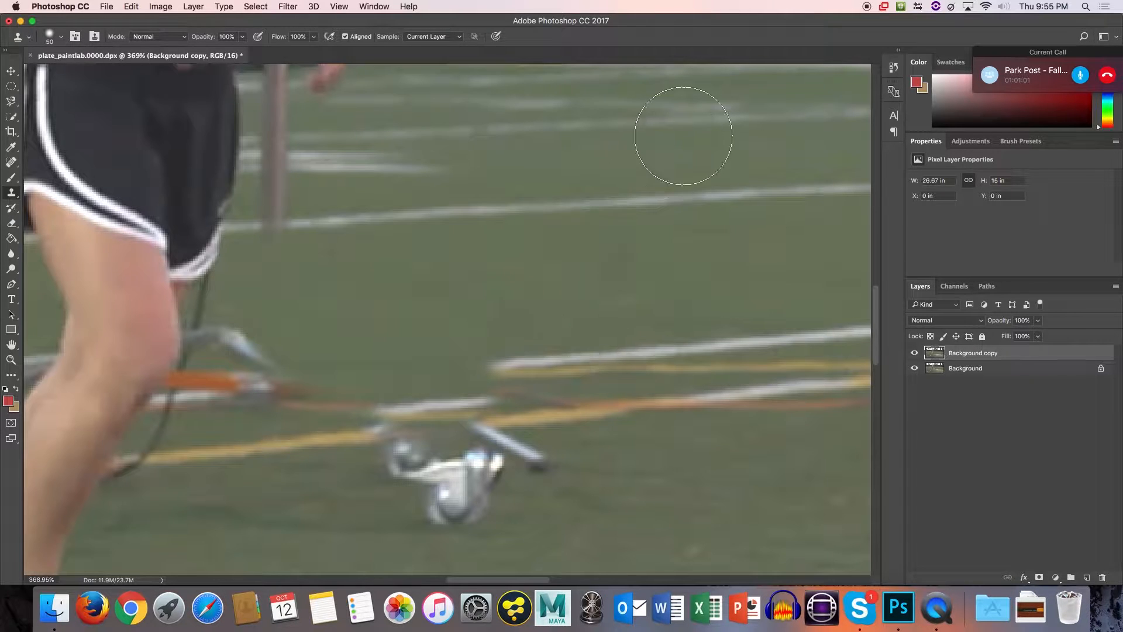
Show the document's history, compare the plate with the Background copy layer hidden and shown, and lengthen the history list.
left_click(893, 67)
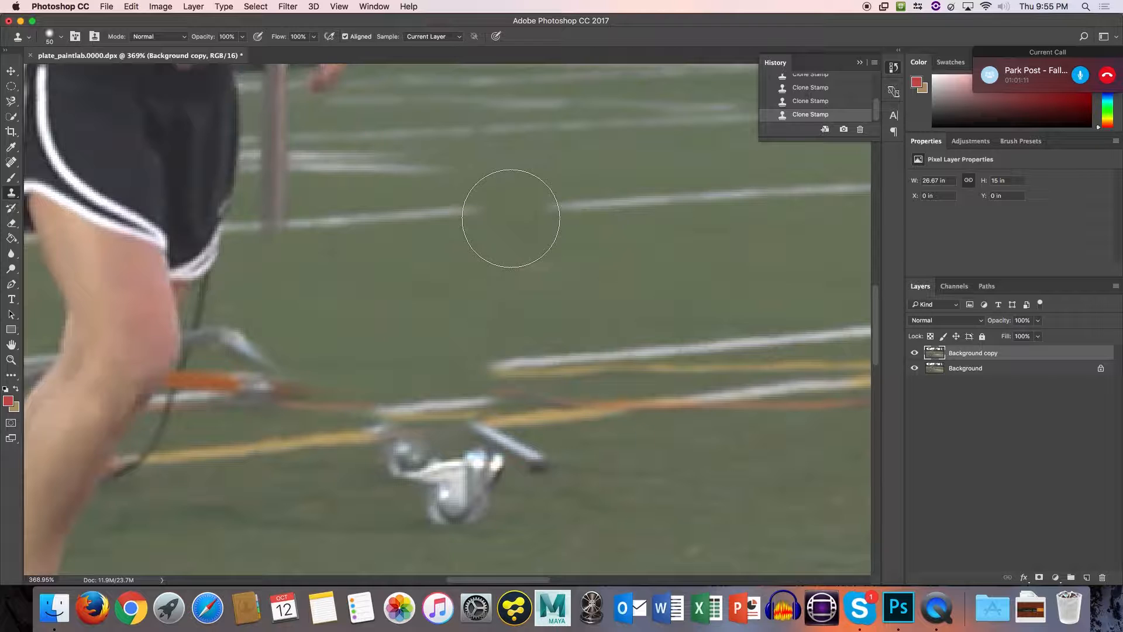
left_click(915, 354)
left_click(915, 354)
left_click(915, 354)
left_click(914, 354)
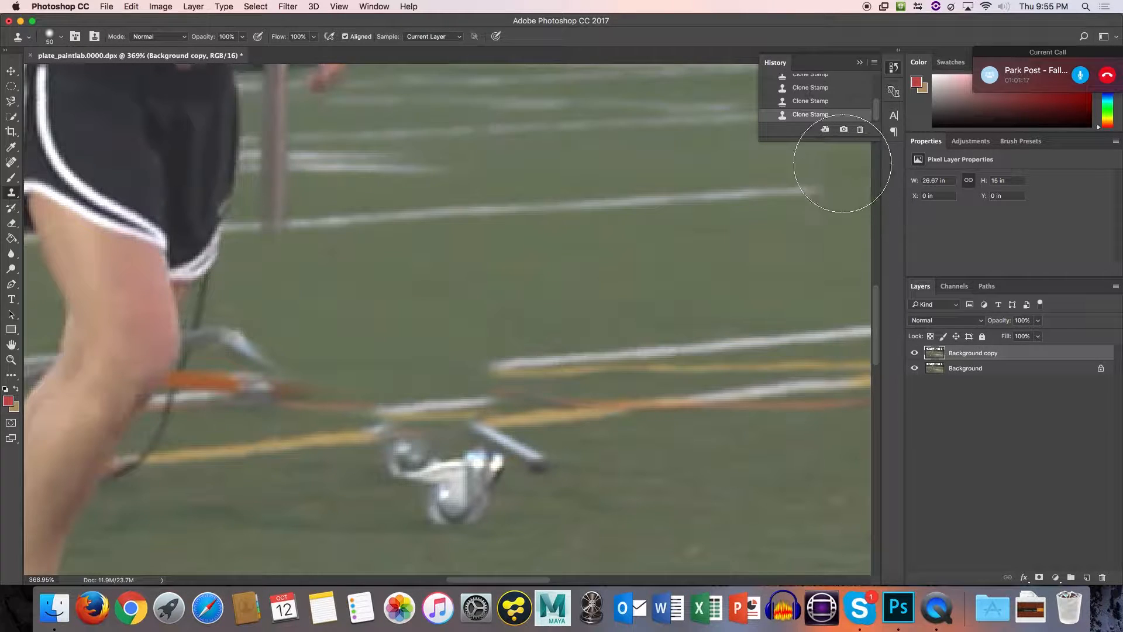
left_click_drag(821, 139, 825, 349)
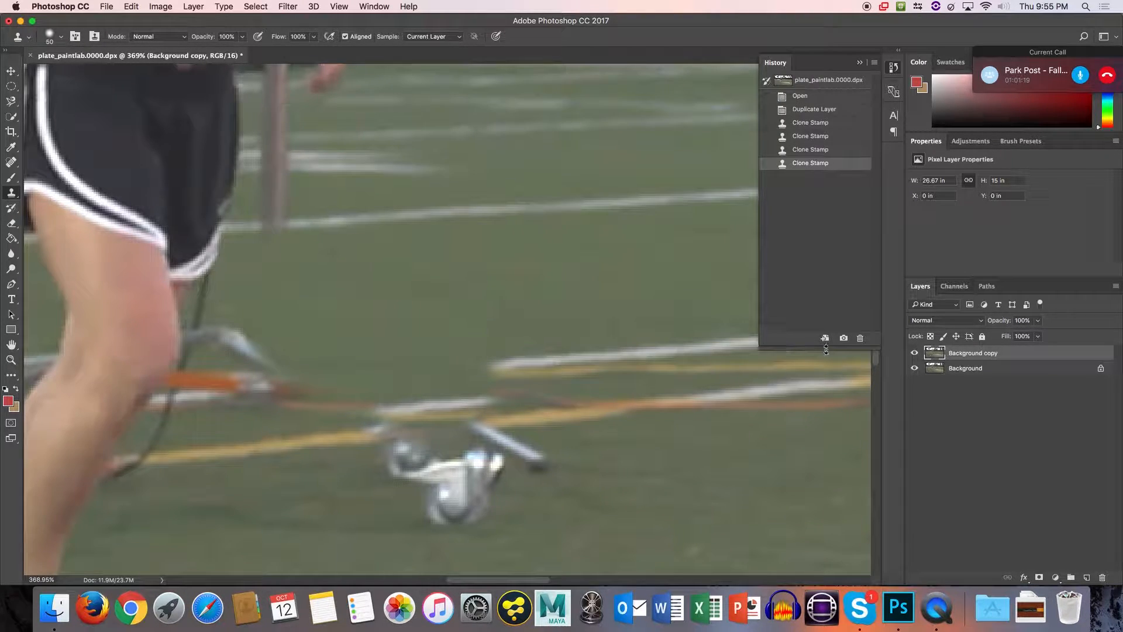
Step back and forth through the Clone Stamp history states, ending on the latest one.
left_click(821, 155)
left_click(819, 140)
left_click(819, 159)
left_click(818, 150)
left_click(818, 147)
left_click(814, 164)
Clone grass over the stand's orange base beside the runner's knee, and check the whole frame.
mouse_move(445, 299)
left_mouse_down()
mouse_move(348, 308)
mouse_move(273, 367)
mouse_move(258, 374)
mouse_move(251, 360)
mouse_move(302, 353)
left_mouse_up()
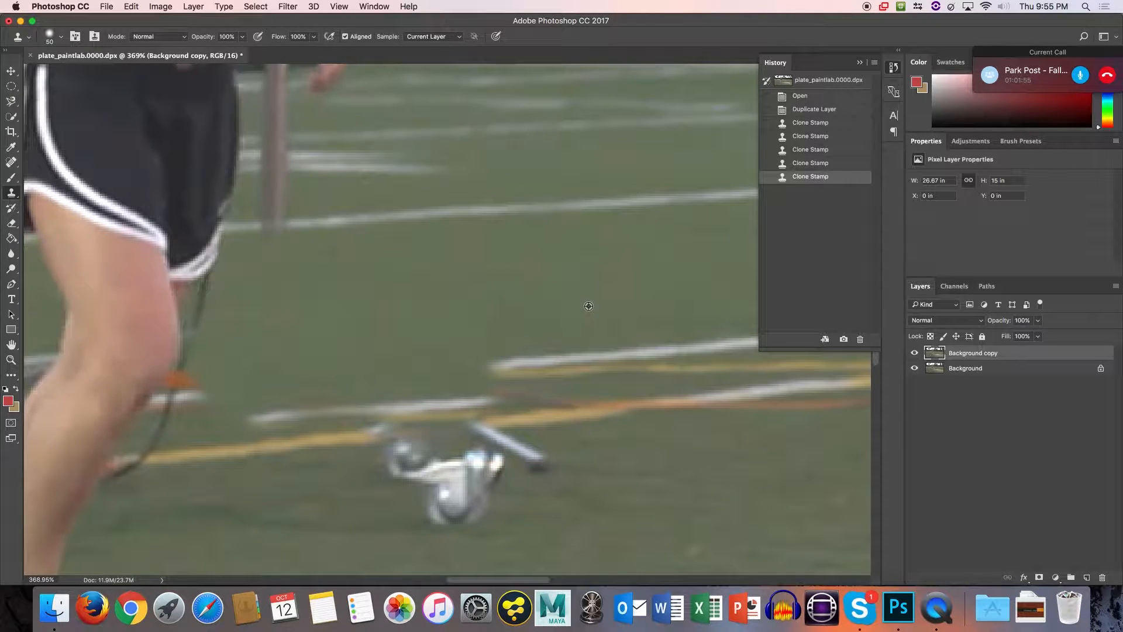
scroll(572, 302, "down", 10)
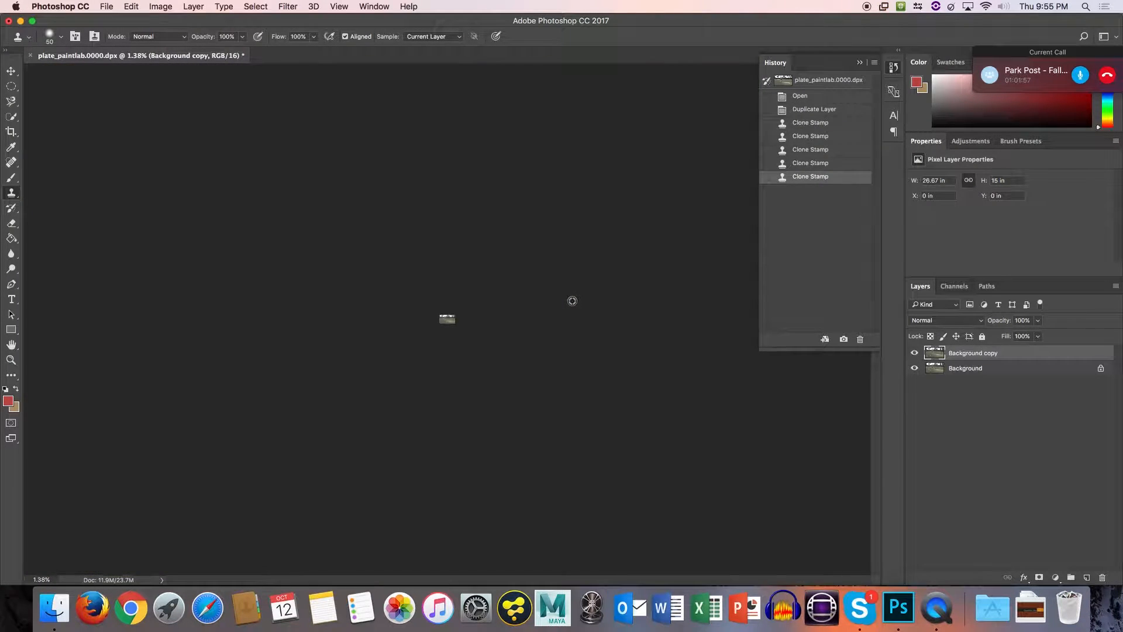
key("super+0")
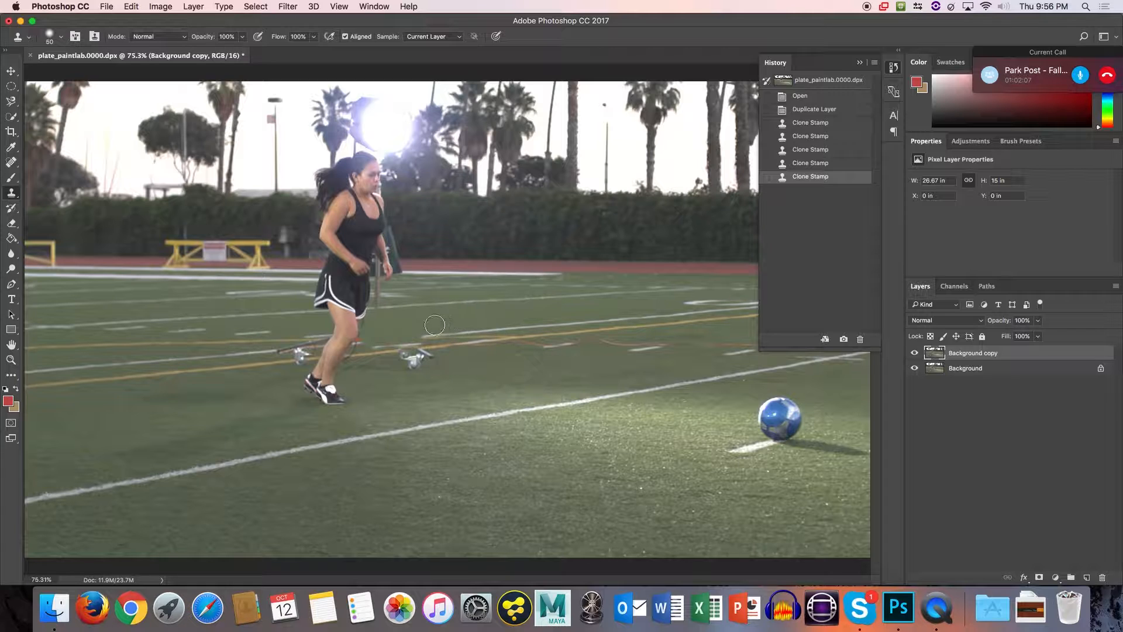
Sample nearby grass and clone it over the caster wheels and remaining leg piece in front of the runner.
scroll(416, 335, "down", 5)
scroll(412, 338, "up", 5)
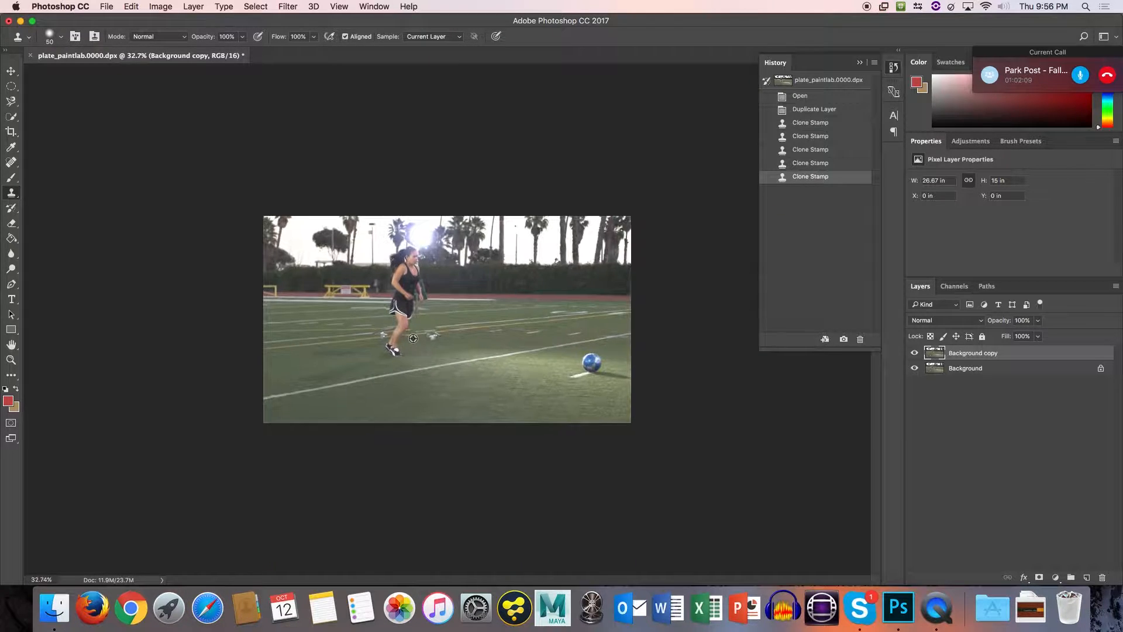
scroll(412, 338, "up", 4)
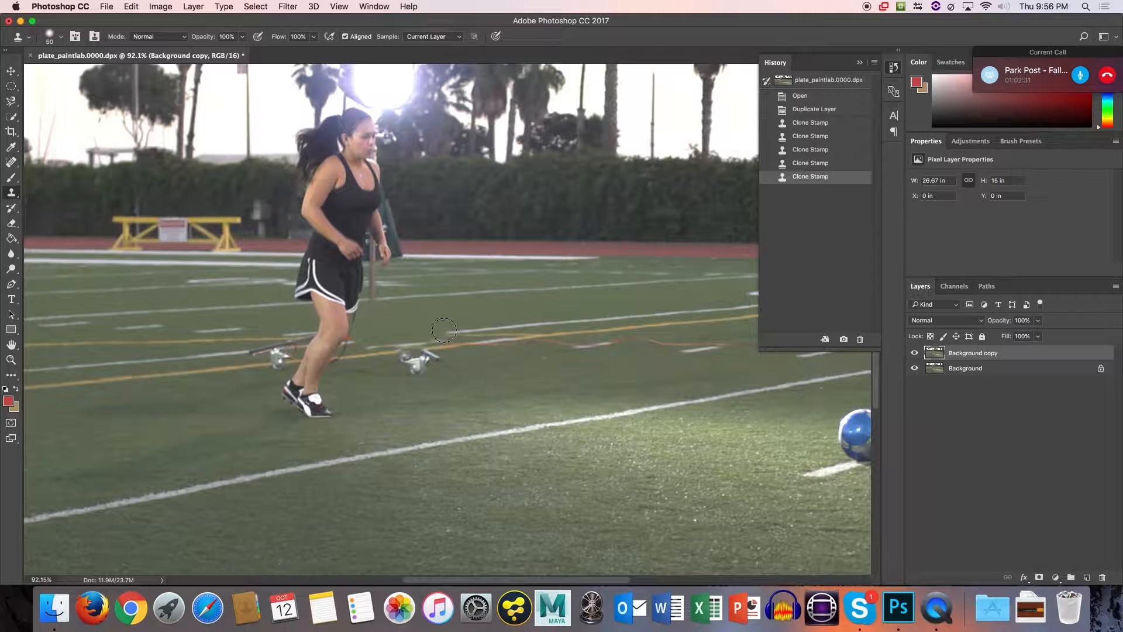
left_click(448, 372, "alt")
mouse_move(424, 373)
left_mouse_down()
mouse_move(394, 368)
mouse_move(429, 364)
left_mouse_up()
left_click(469, 377, "alt")
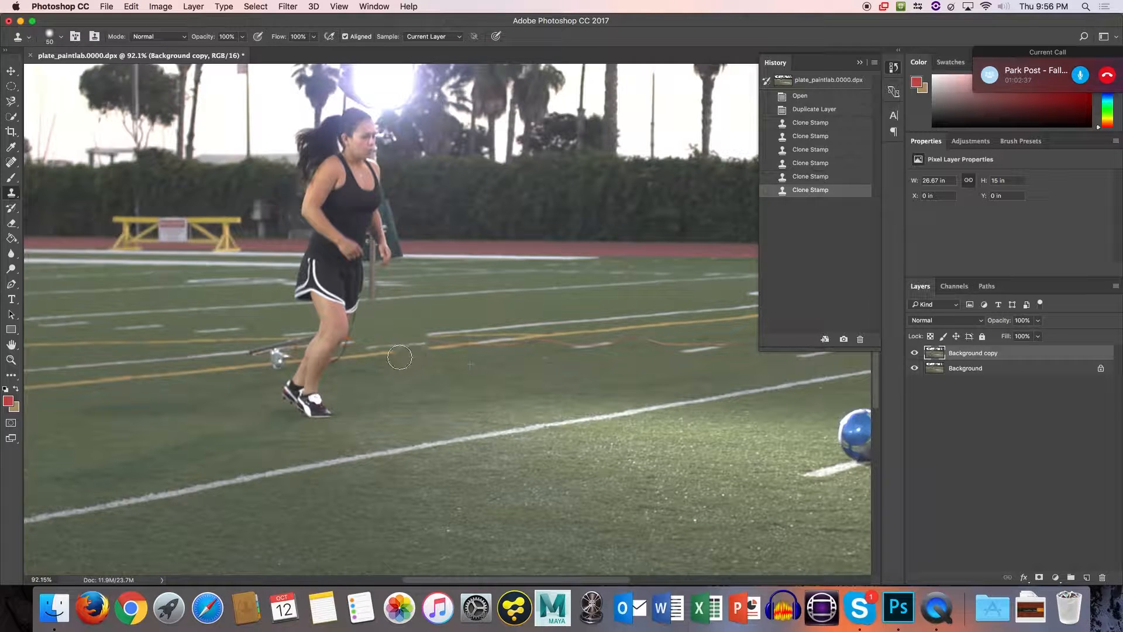
left_click(404, 352)
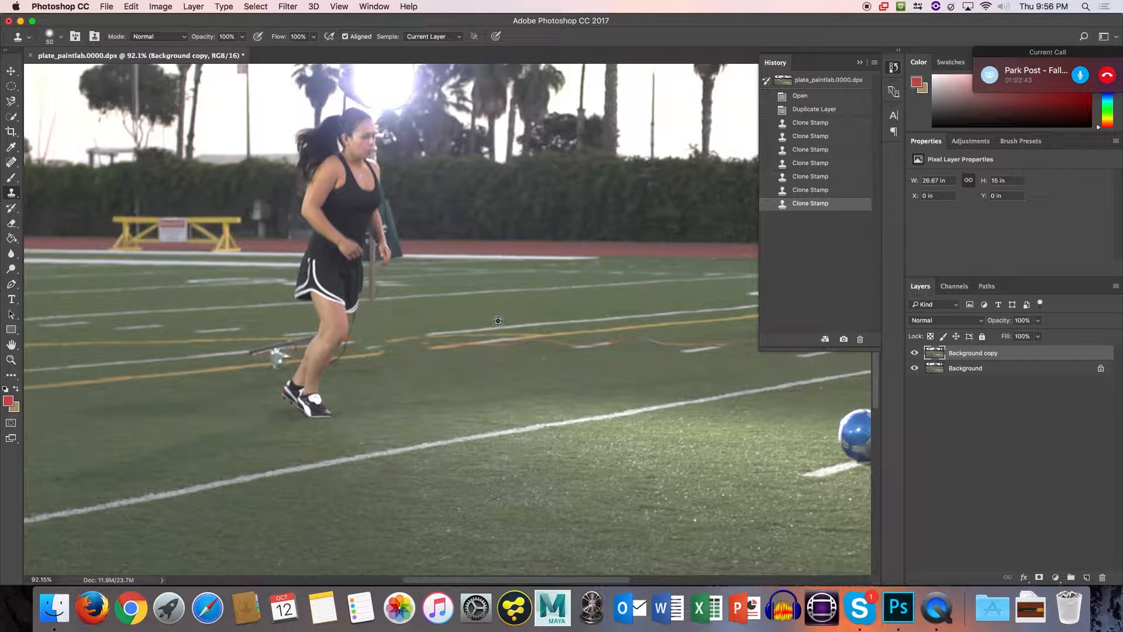
Clone clean grass over the broken ends of the white and yellow field lines beside the removed stand.
mouse_move(485, 332)
left_mouse_down()
mouse_move(398, 336)
mouse_move(478, 350)
mouse_move(442, 362)
left_mouse_up()
left_click(455, 322, "alt")
left_click(435, 321, "alt")
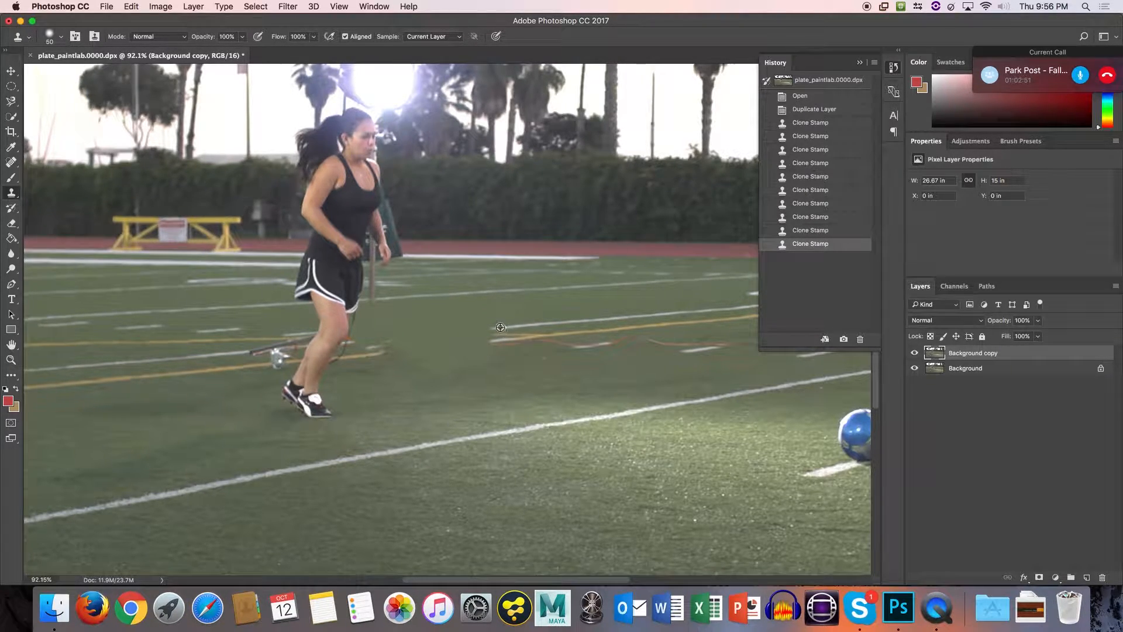
scroll(501, 328, "up", 10)
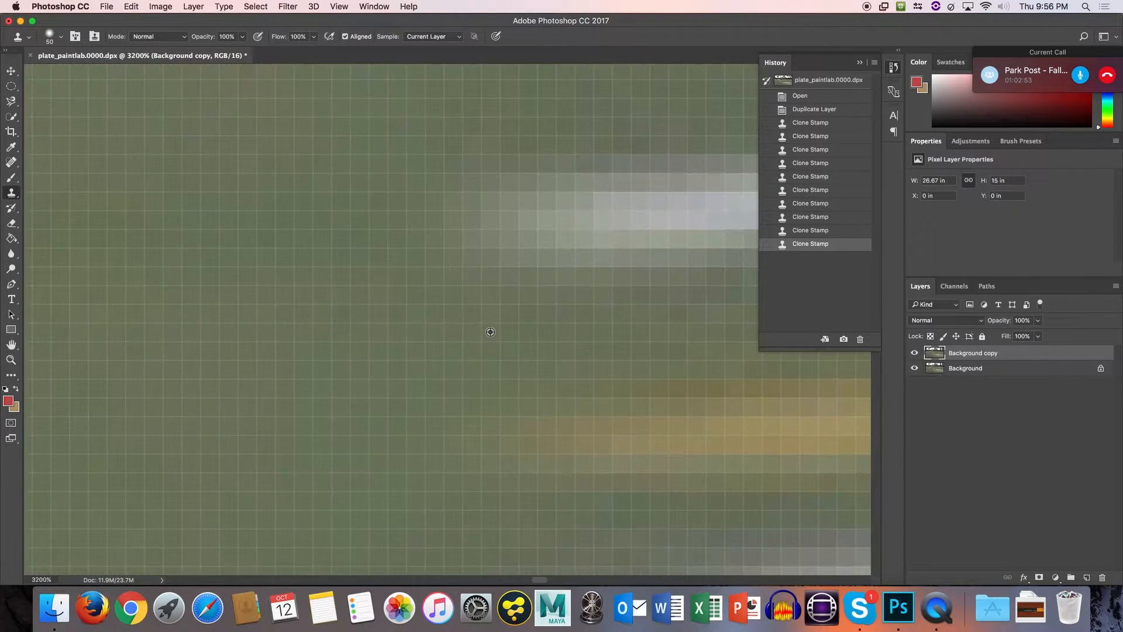
scroll(491, 331, "down", 1)
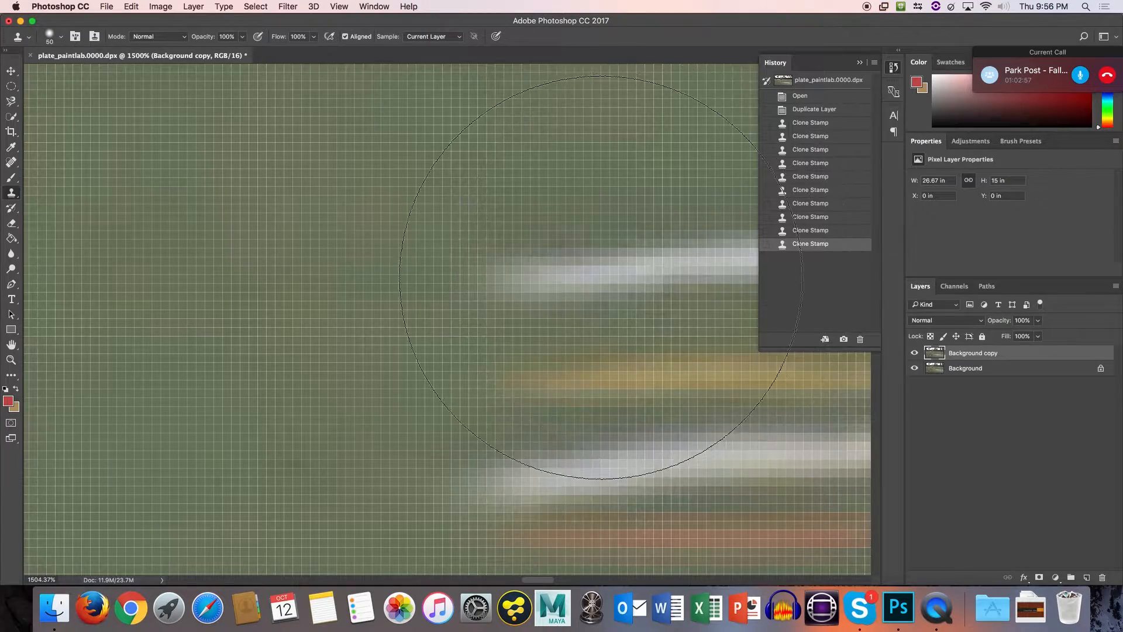
Reduce the Clone Stamp brush size to 25 px.
key("bracketleft")
key("bracketleft")
key("bracketleft")
key("bracketleft")
key("bracketleft")
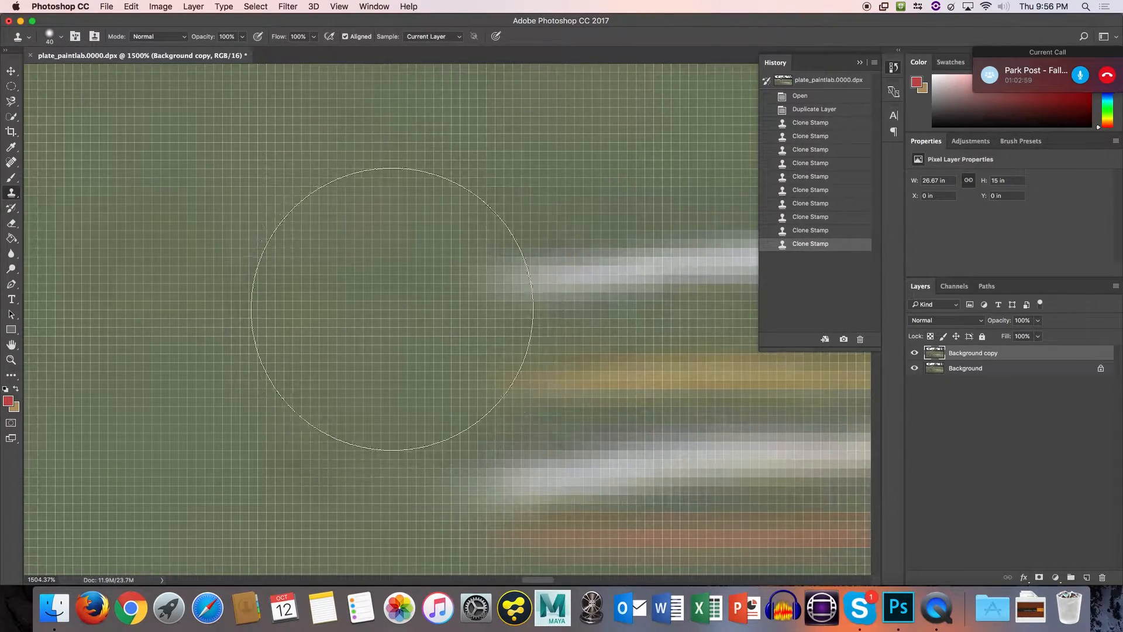
Try to extend the broken upper white field line toward the runner with several short cloned dabs.
left_click(368, 317)
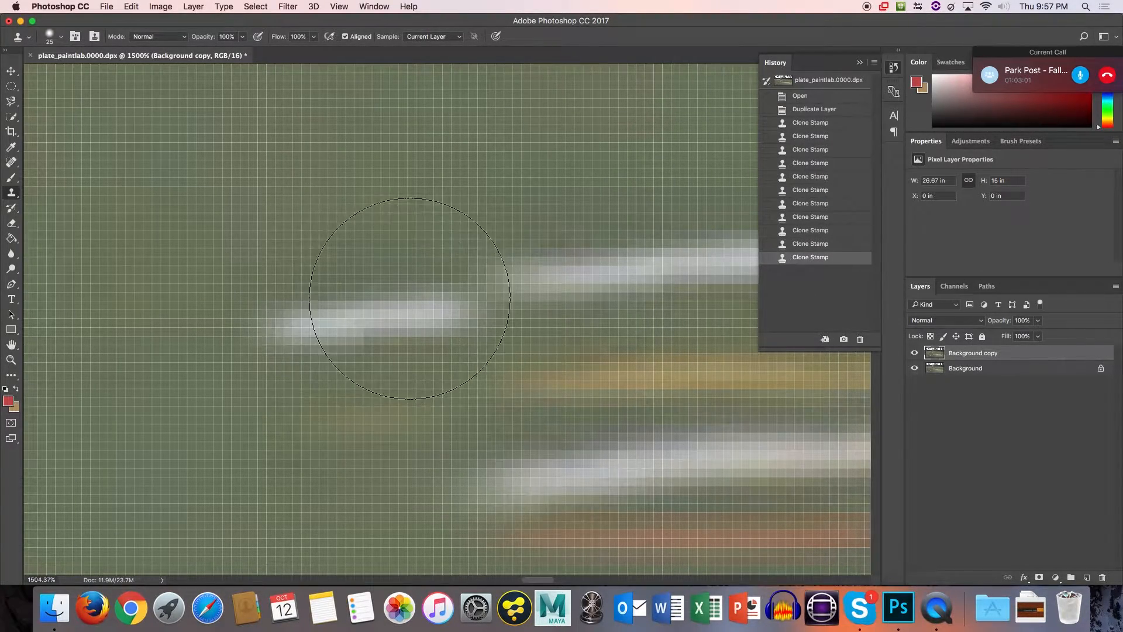
left_click(437, 291)
left_click(469, 282)
left_click(525, 271)
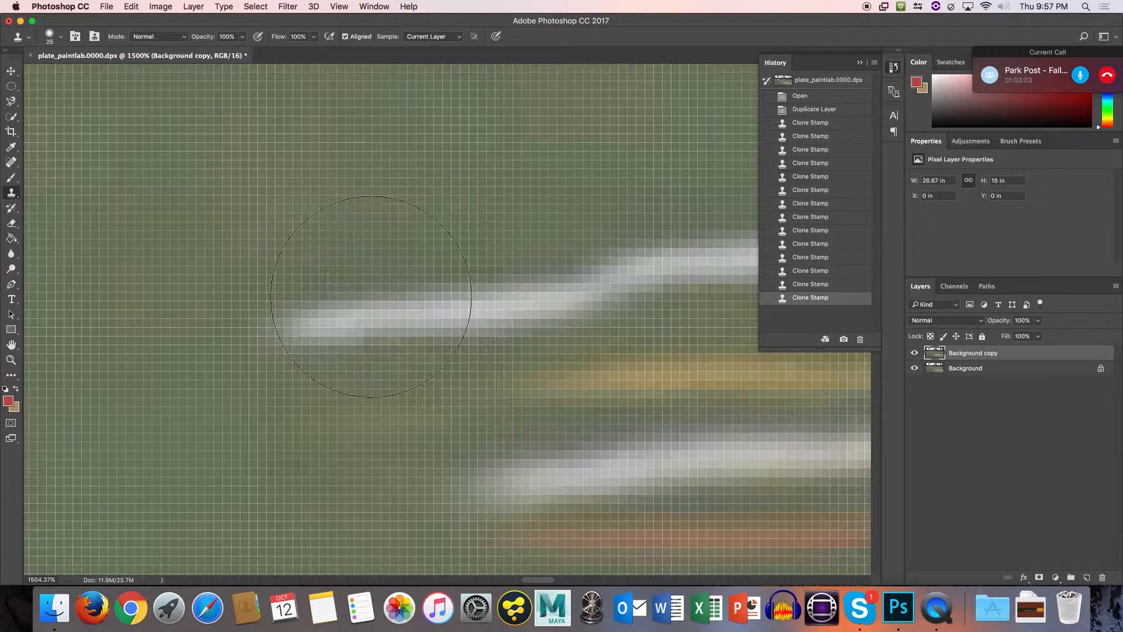
left_click(287, 321)
Undo the cloned dabs, returning to the history state before the white line was extended.
key("super+alt+z")
key("super+alt+z")
key("super+z")
key("super+z")
key("super+z")
key("super+z")
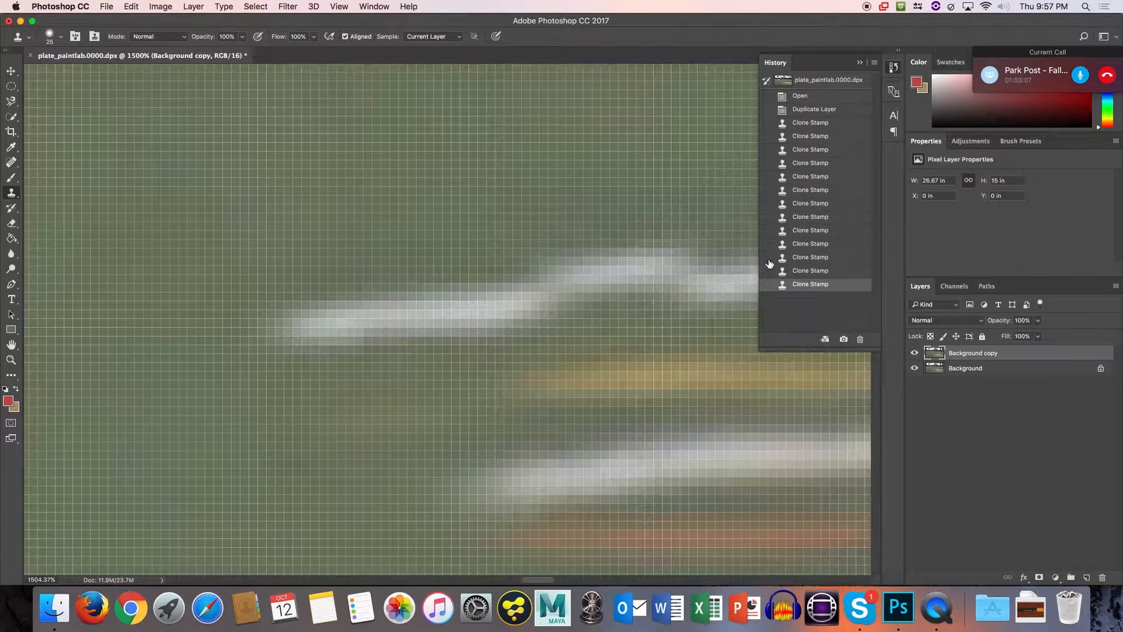
left_click(798, 260)
left_click(800, 245)
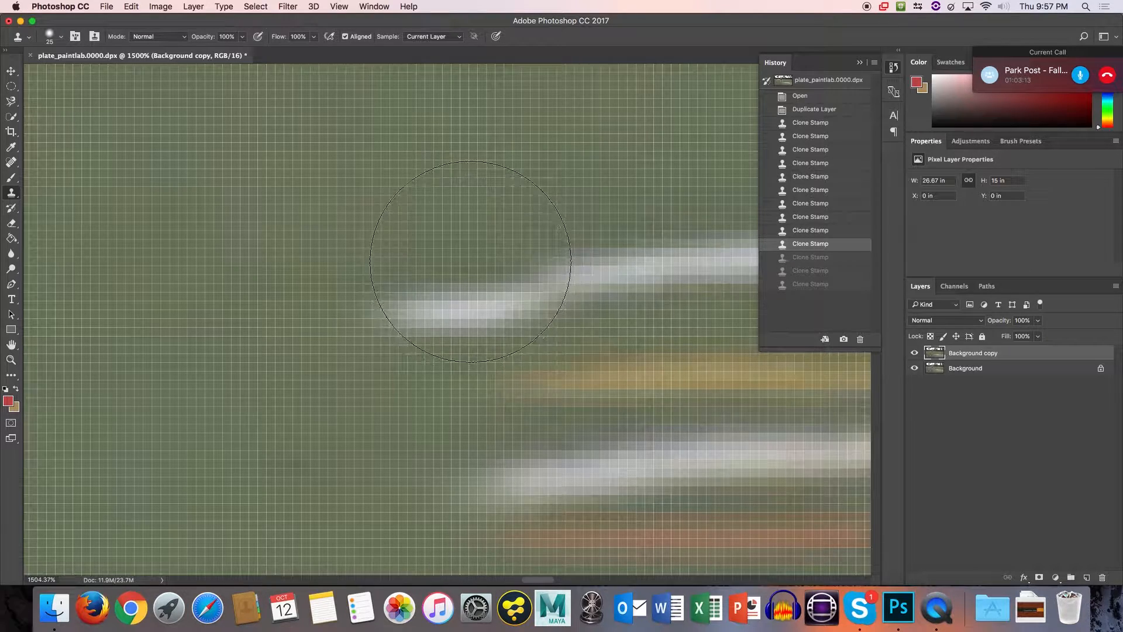
Fit the image to the window and clone the upper white field line farther toward the runner with successive dabs.
key("super+0")
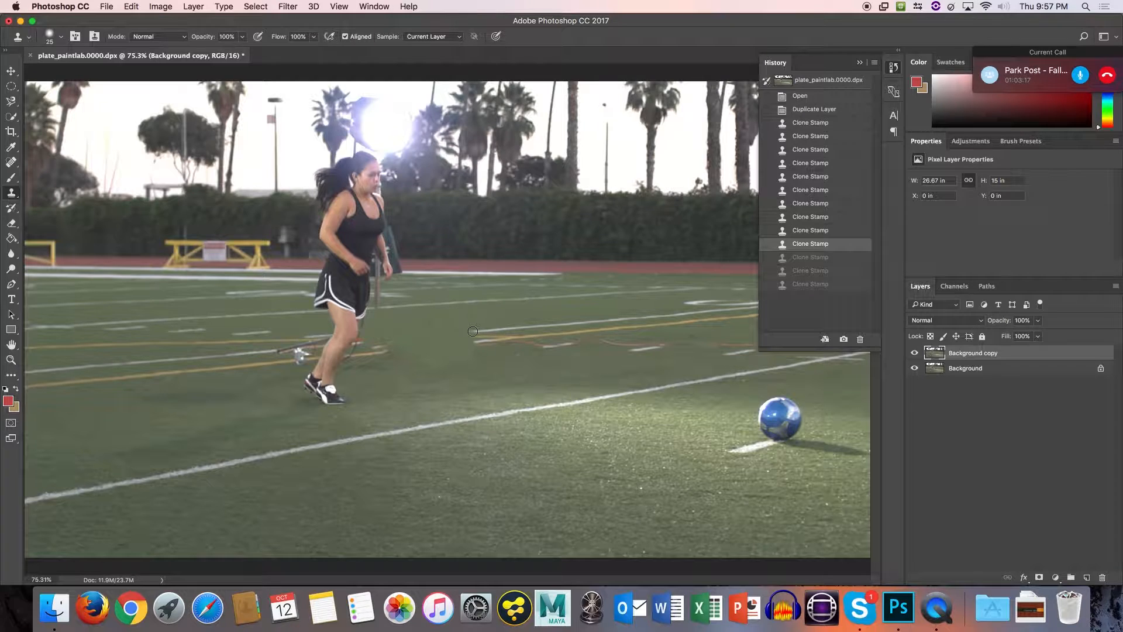
left_click(473, 332)
left_click(462, 335)
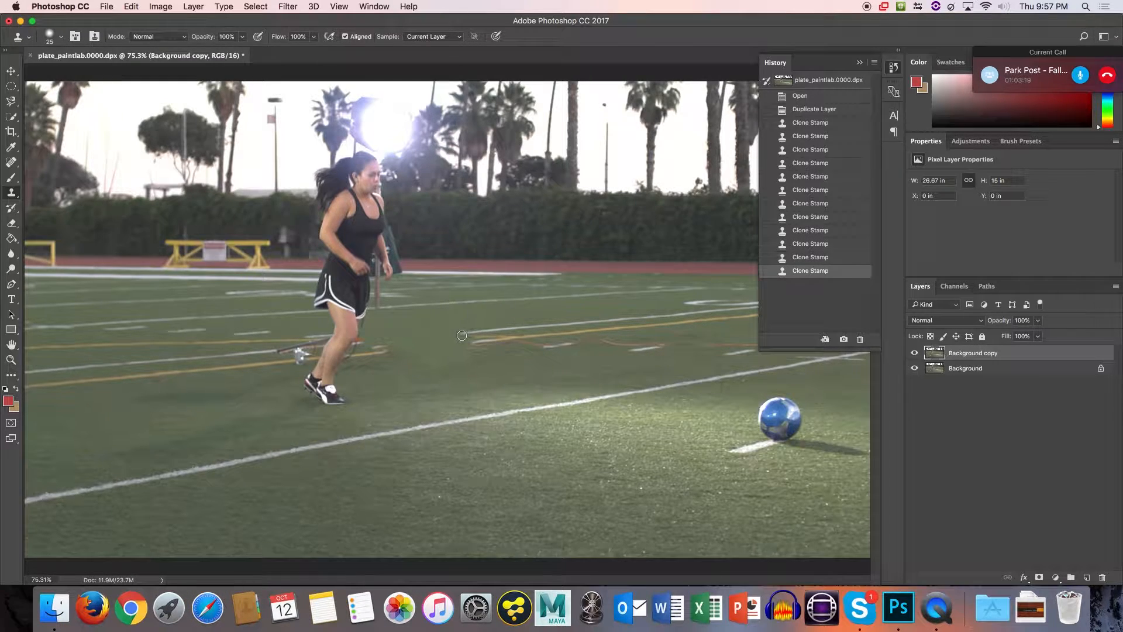
left_click(450, 334)
left_click(451, 335)
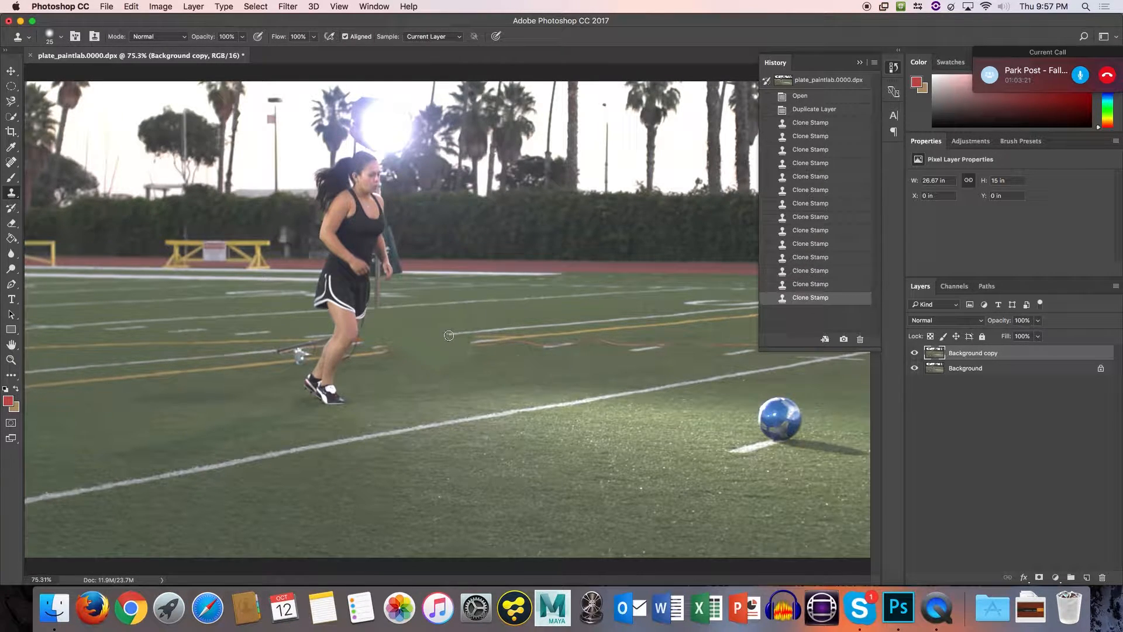
left_click(436, 338)
left_click(434, 337)
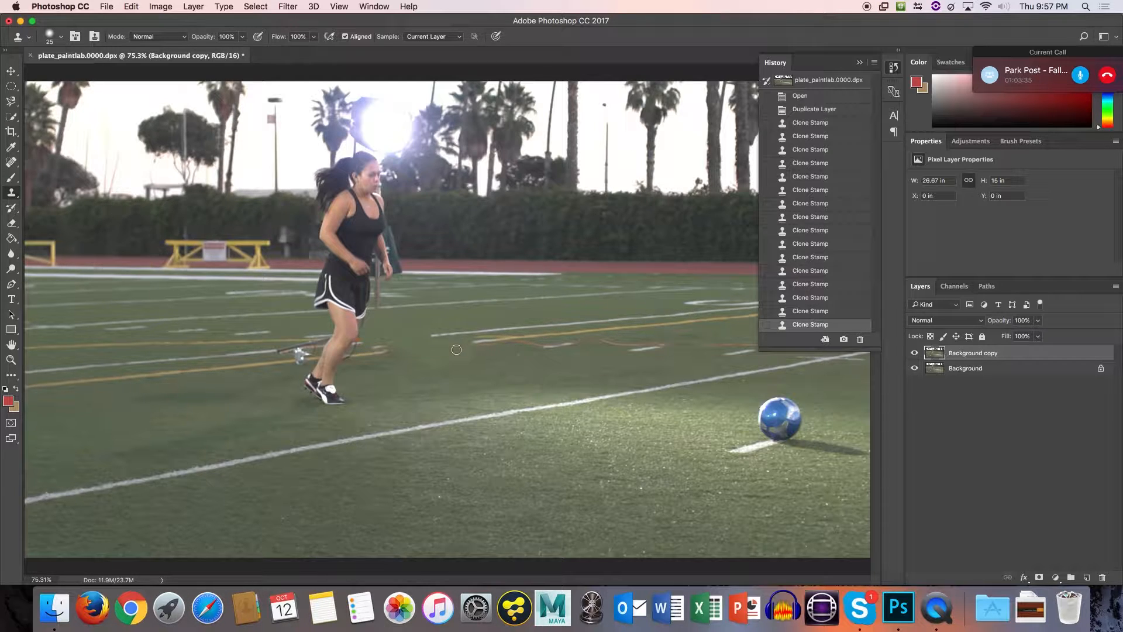
scroll(456, 349, "up", 5)
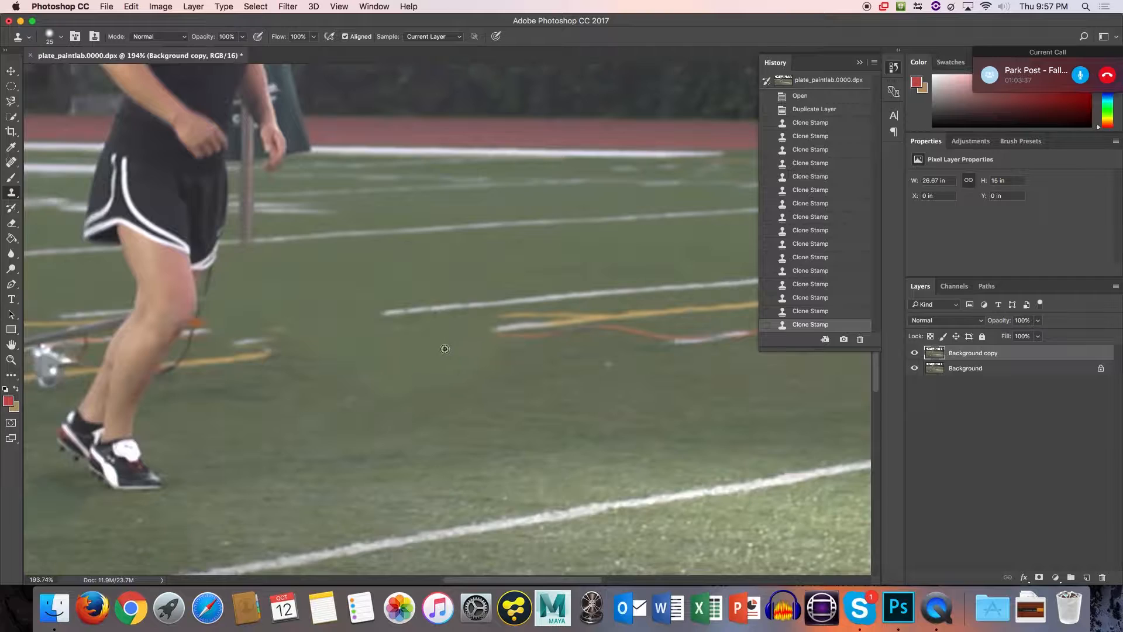
scroll(446, 346, "up", 8)
scroll(402, 346, "down", 10)
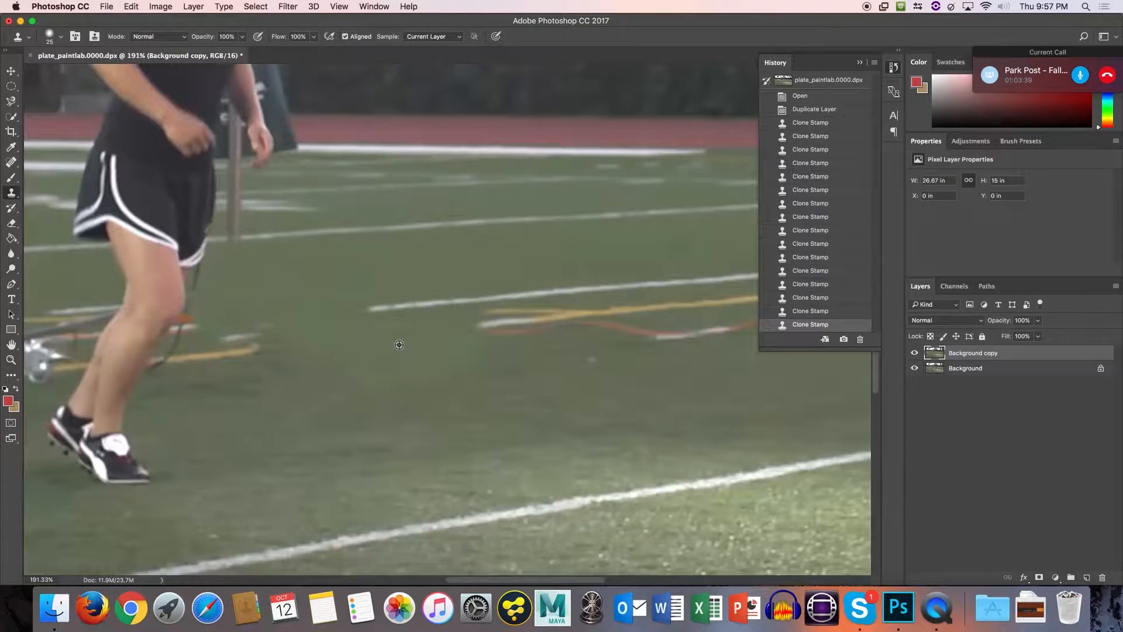
scroll(394, 342, "up", 1)
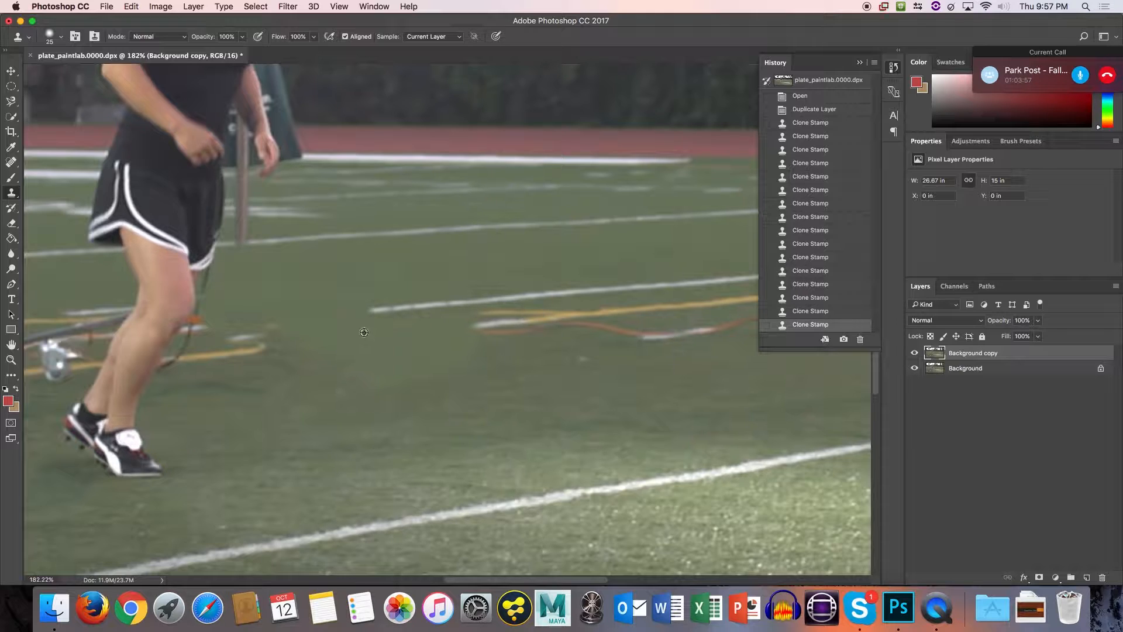
scroll(366, 333, "up", 3)
scroll(367, 325, "down", 6)
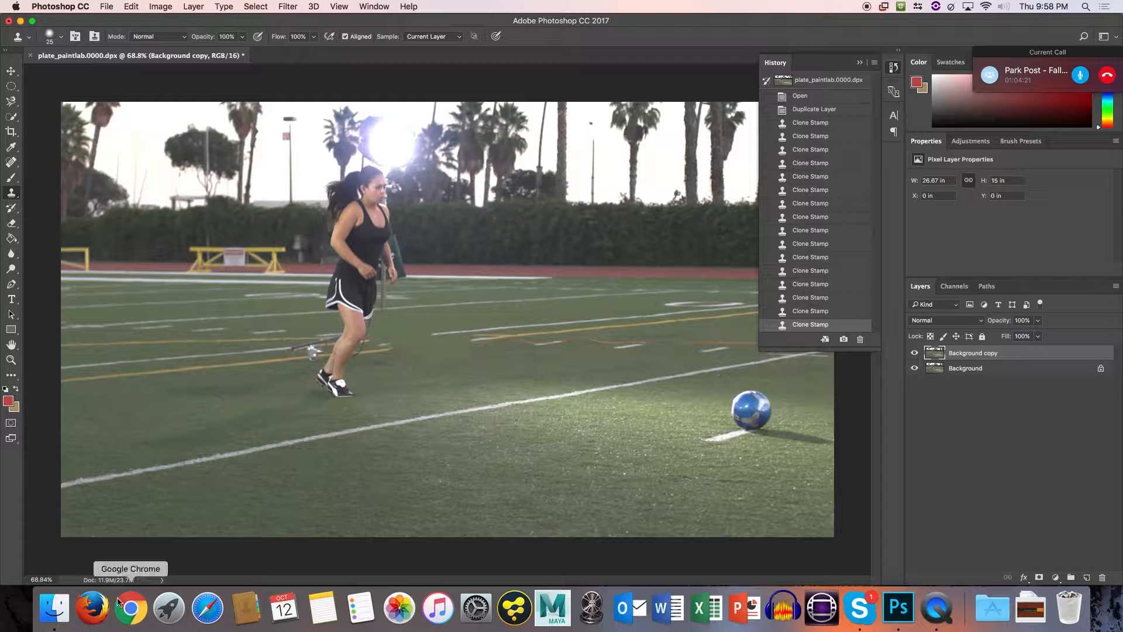
Switch to Finder and try to open plate_paintlab.0000.dpx as a second Photoshop document.
left_click(62, 608)
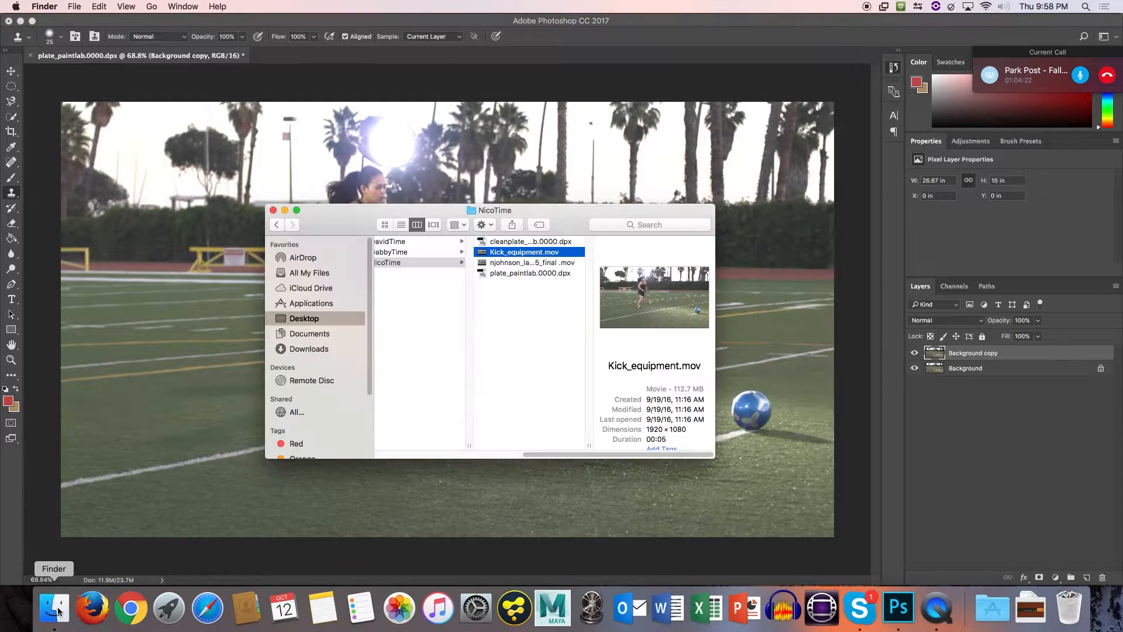
left_click(530, 273)
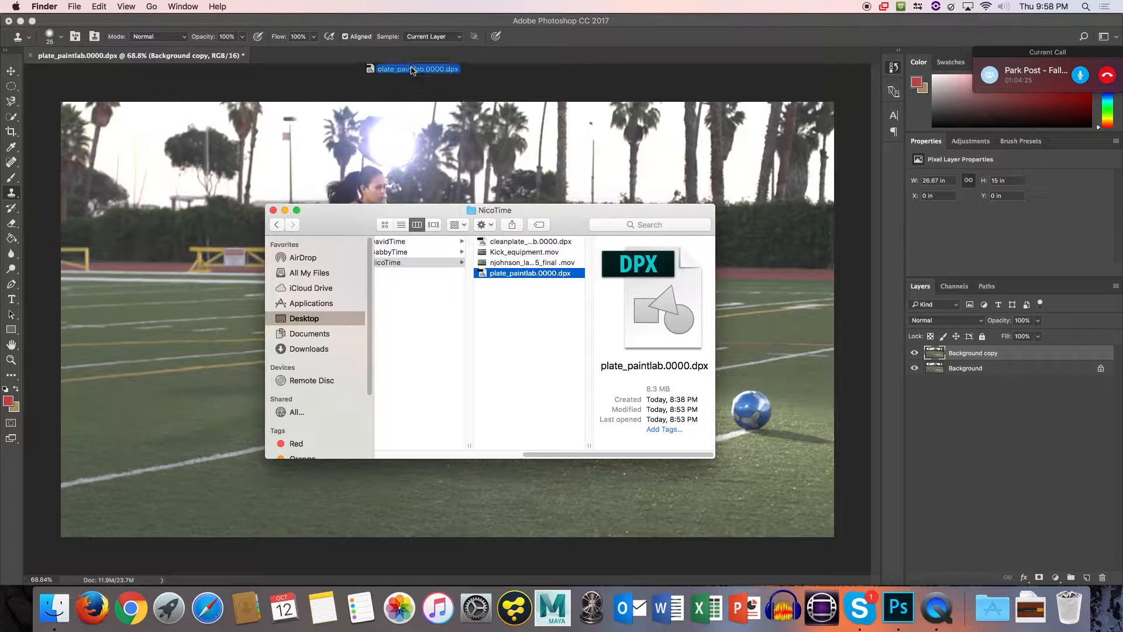
left_click(412, 61)
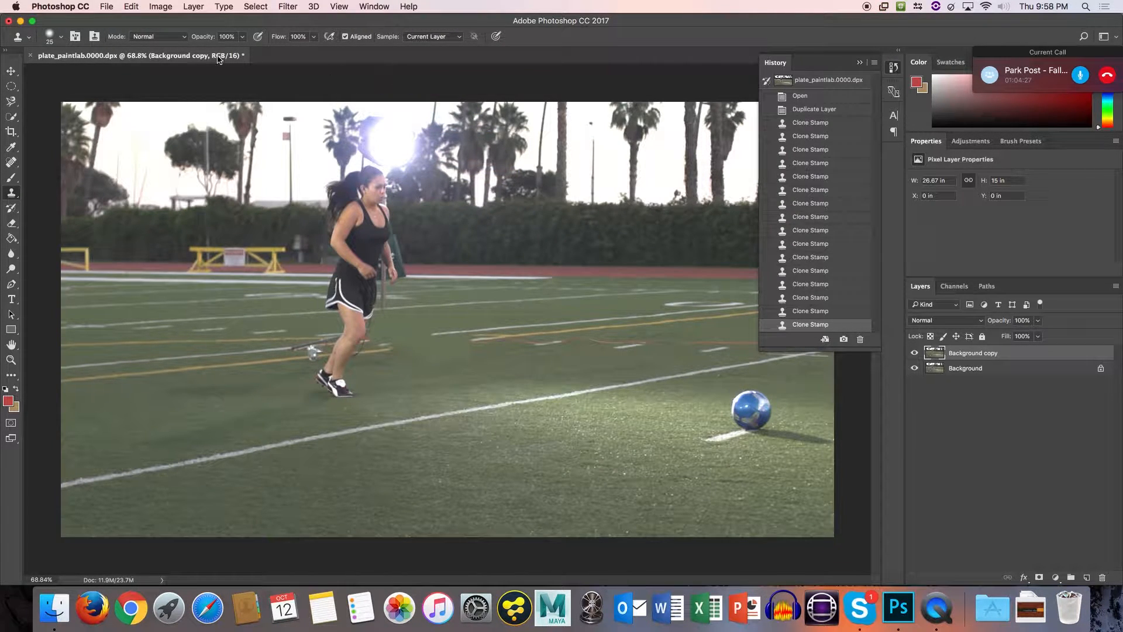
left_click(55, 609)
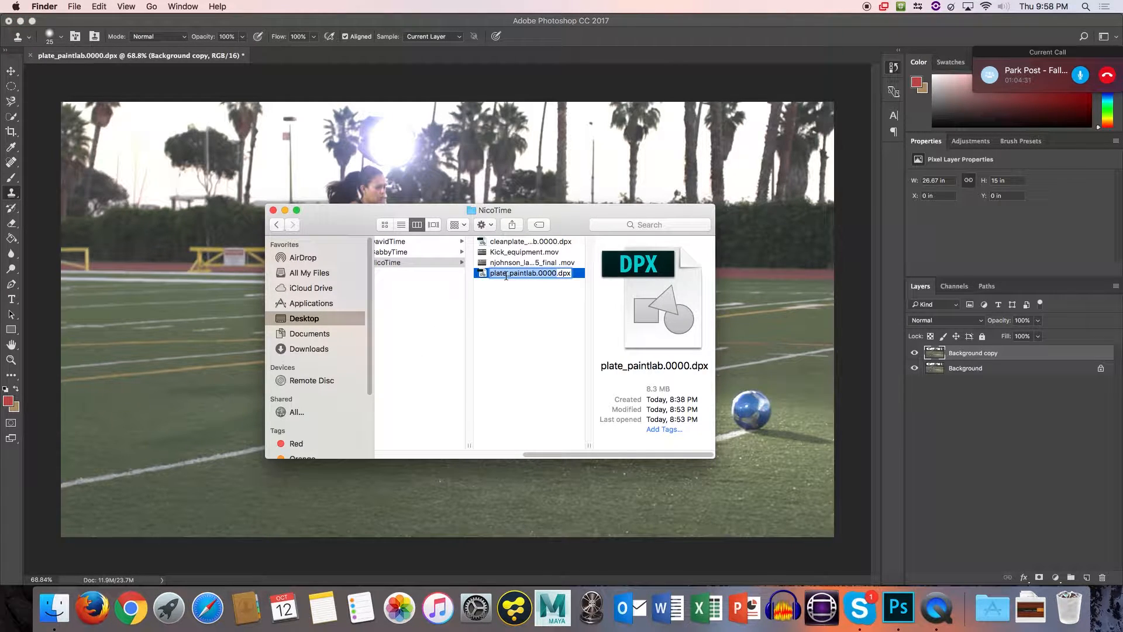
right_click(518, 272)
mouse_move(550, 288)
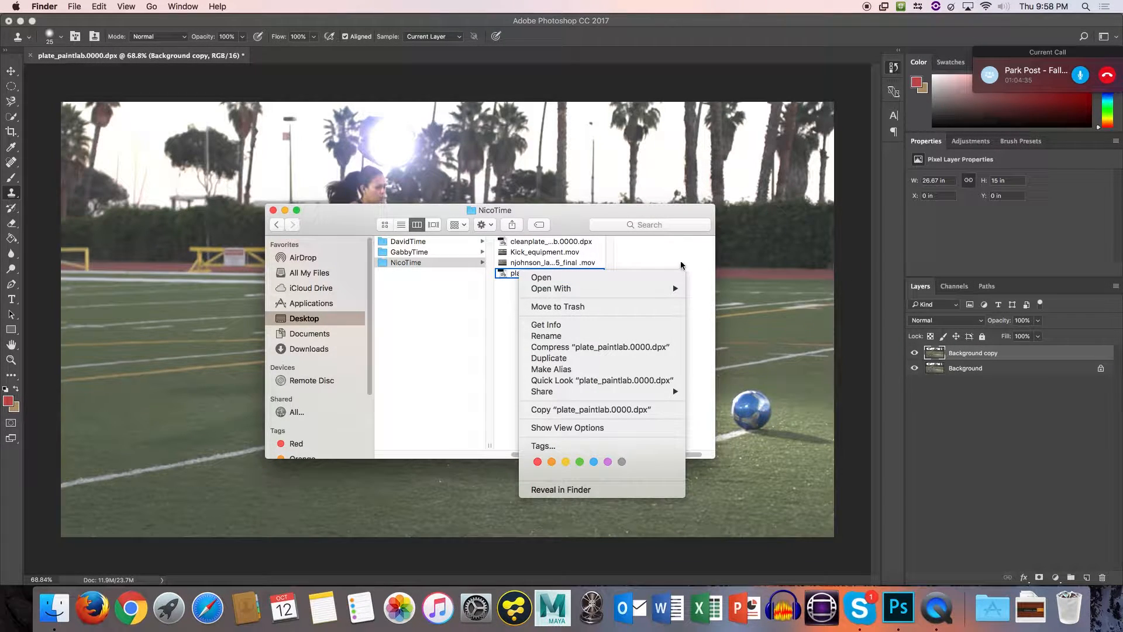
left_click(579, 258)
Place cleanplate_paintlab.0000.dpx from Finder as a full-frame layer above Background copy in the Photoshop plate document.
left_click(566, 243)
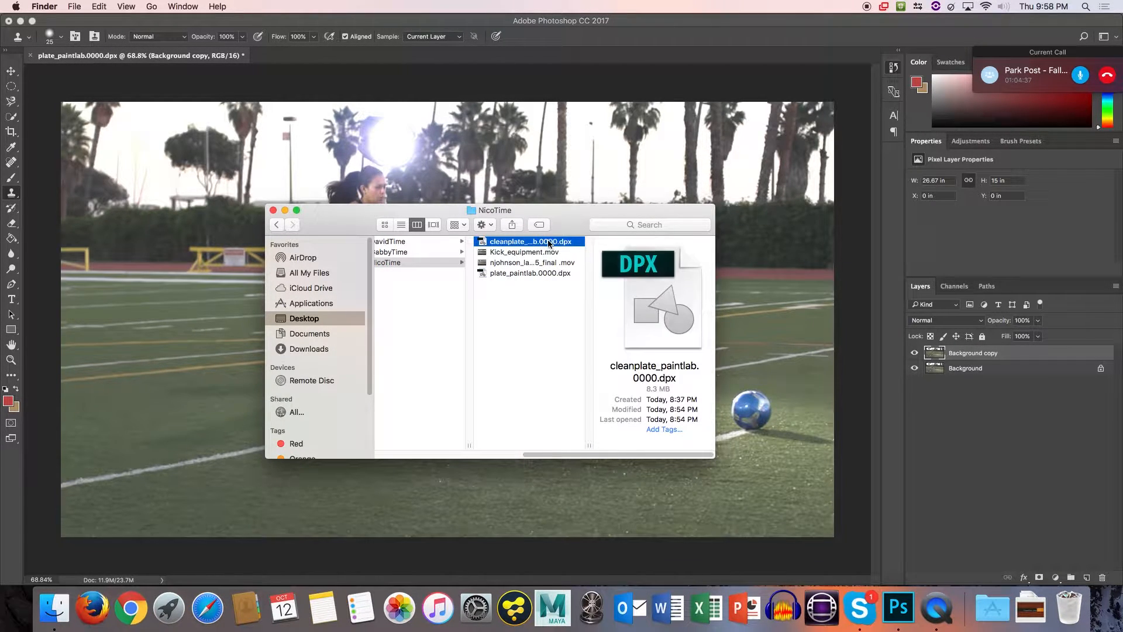
right_click(553, 242)
mouse_move(585, 256)
left_click(600, 235)
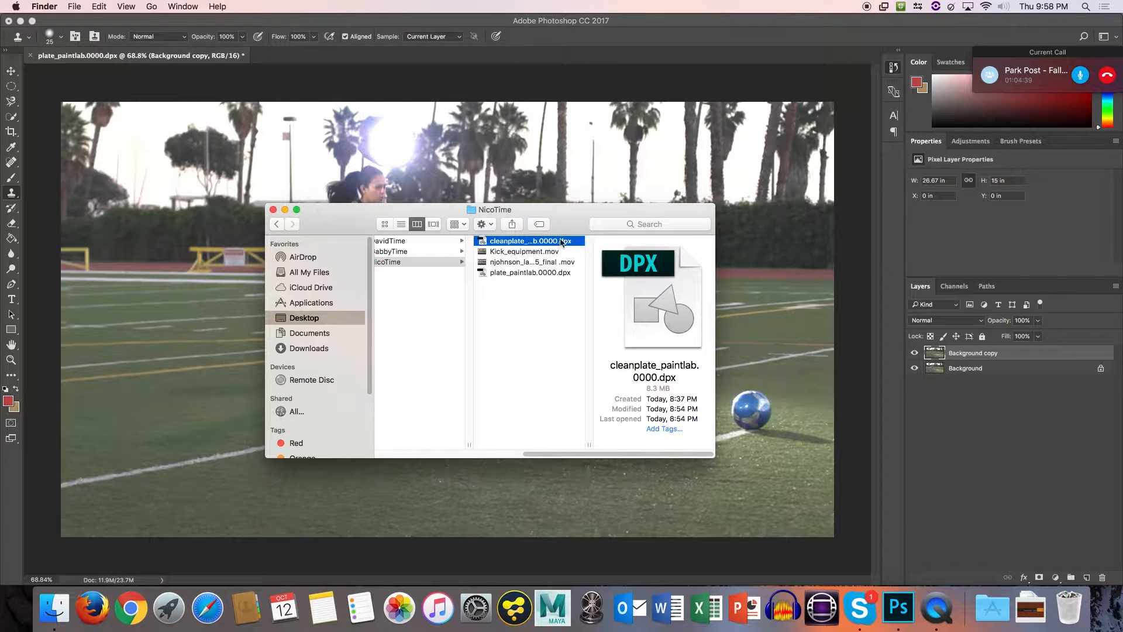
left_click_drag(545, 193, 576, 205)
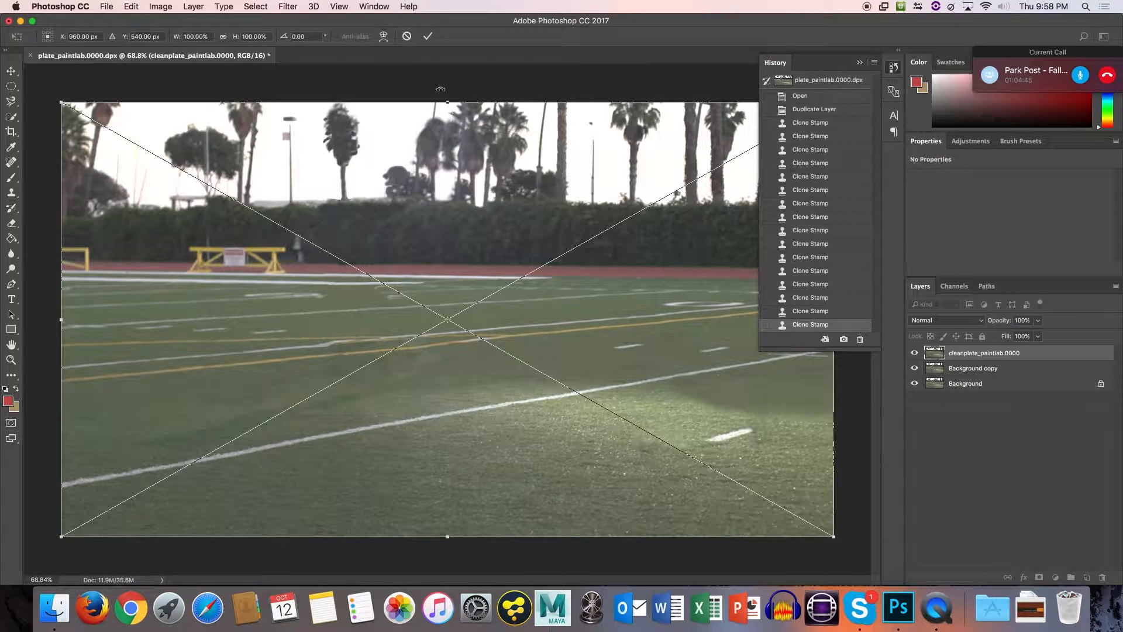
left_click(427, 36)
Toggle the clean plate layer's visibility repeatedly to compare it with the painted plate, leaving it shown.
left_click(914, 353)
left_click(914, 354)
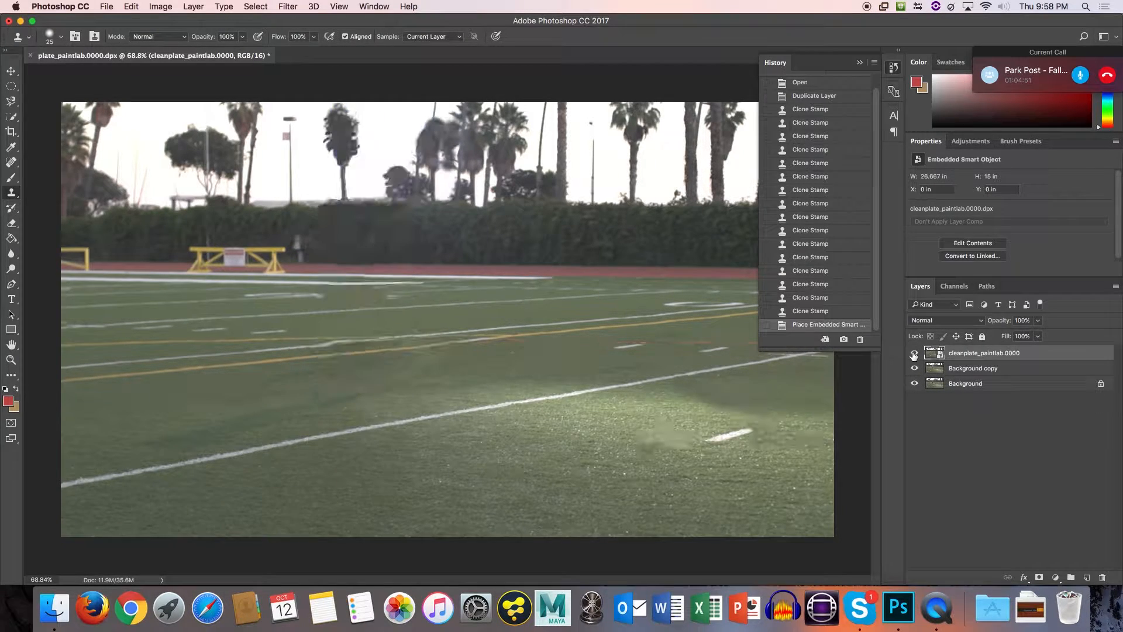
left_click(915, 354)
left_click(914, 354)
left_click(914, 354)
left_click(914, 354)
left_click(914, 353)
left_click(914, 354)
left_click(914, 354)
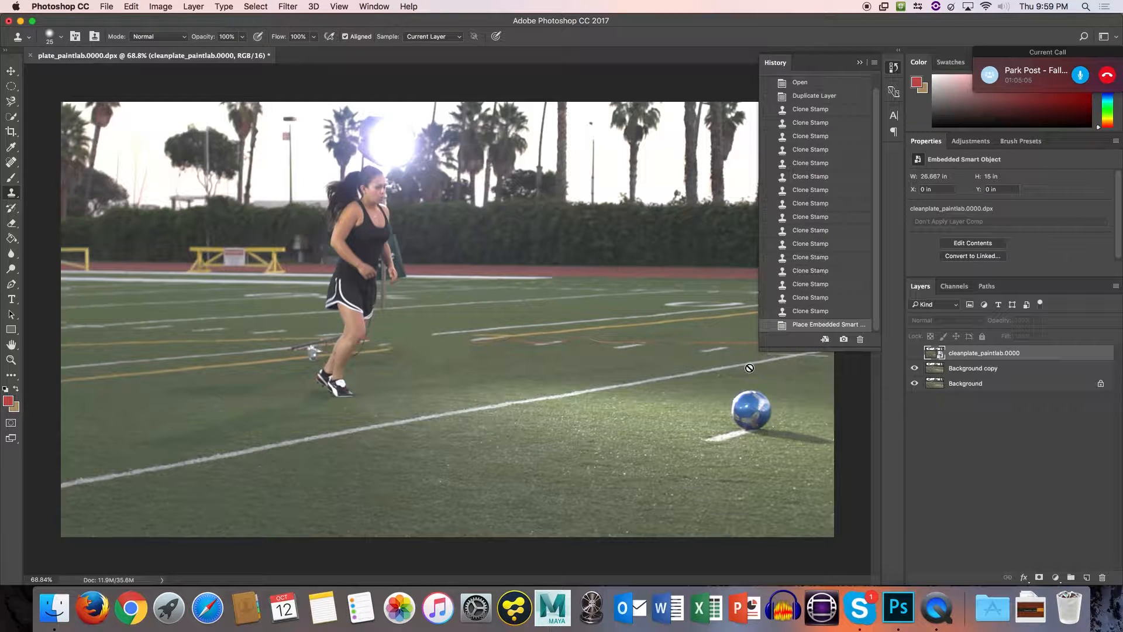
left_click(914, 353)
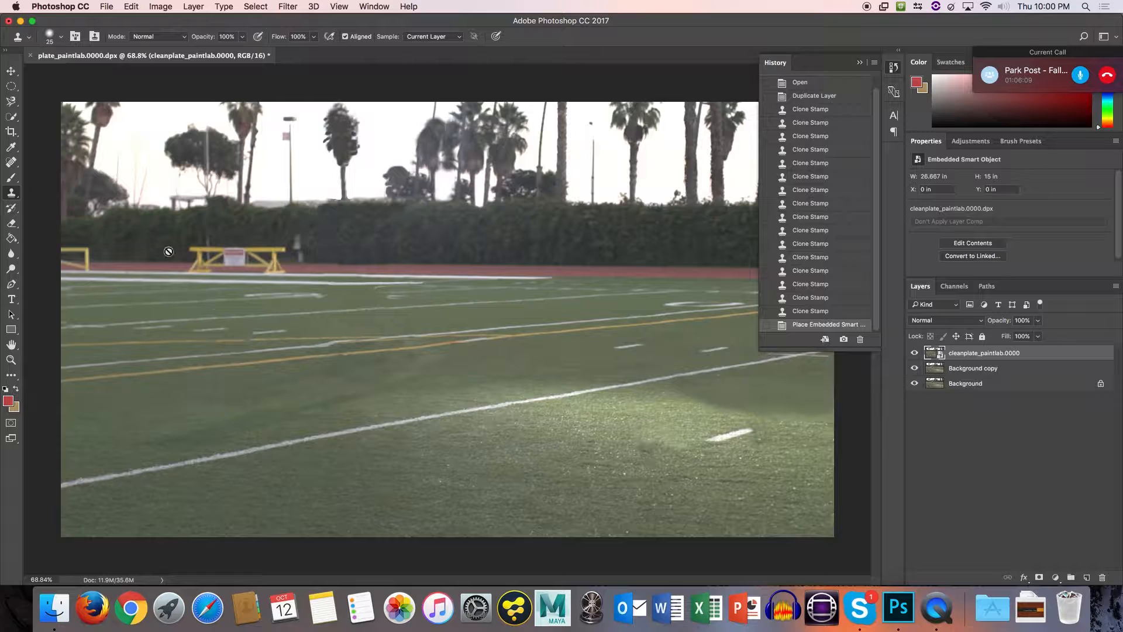
Make a tall elliptical selection over the runner's area and add a layer mask from it to the clean plate layer.
left_click(11, 177)
left_click(11, 86)
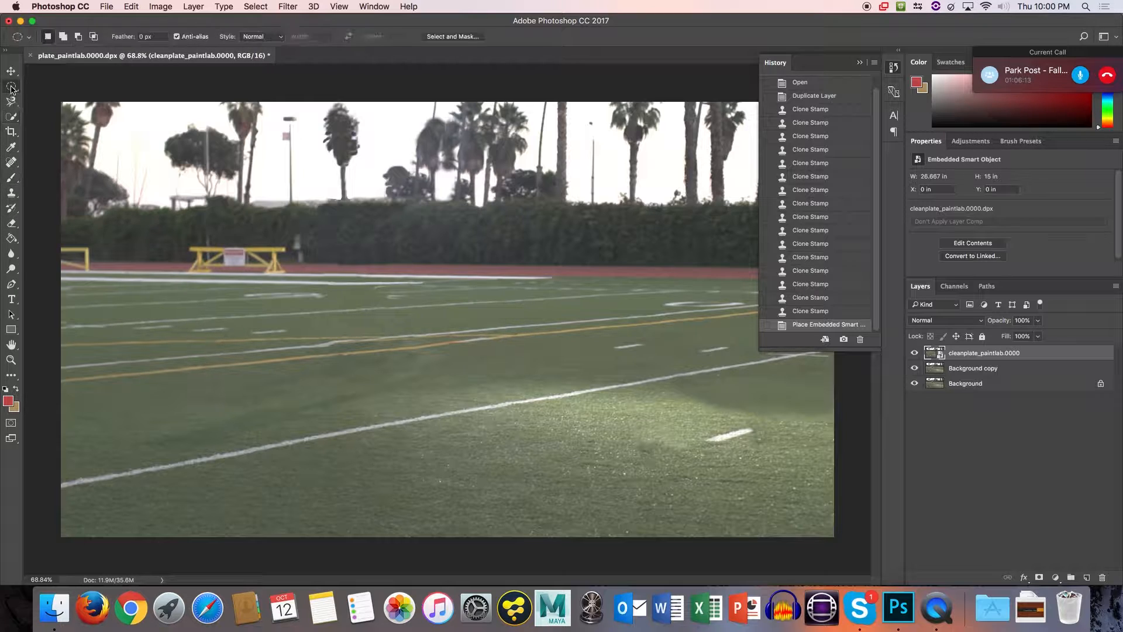
left_click_drag(310, 162, 321, 179)
left_click_drag(348, 219, 491, 494)
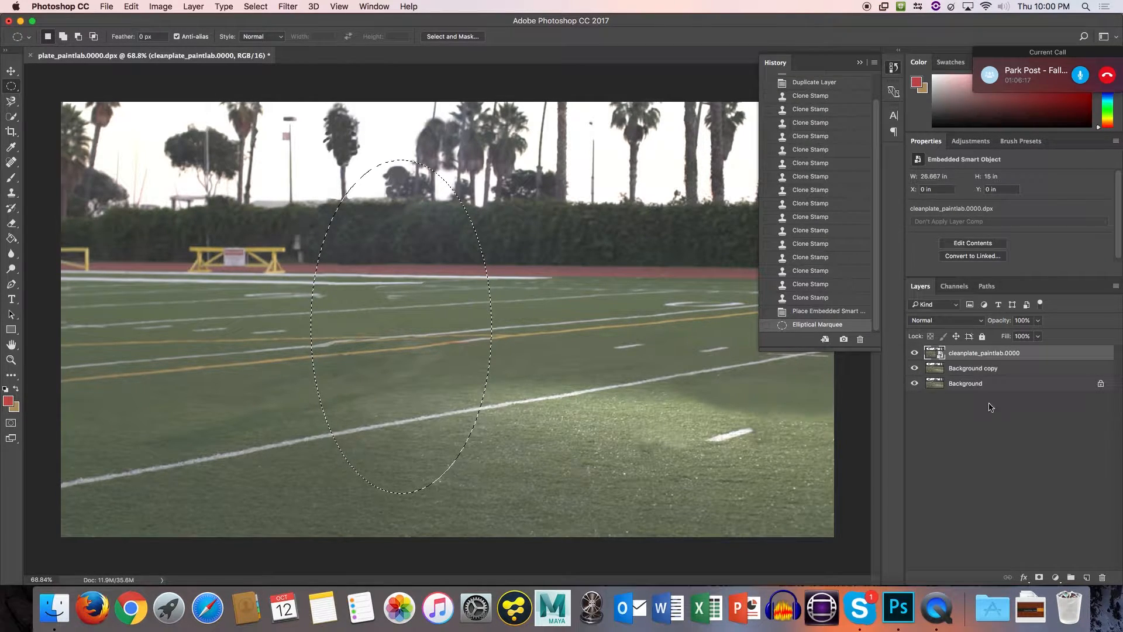
left_click(1038, 578)
Hide and restore the two background layers to inspect the masked ellipse, and hide the clean plate layer.
left_click(914, 383)
left_click(914, 368)
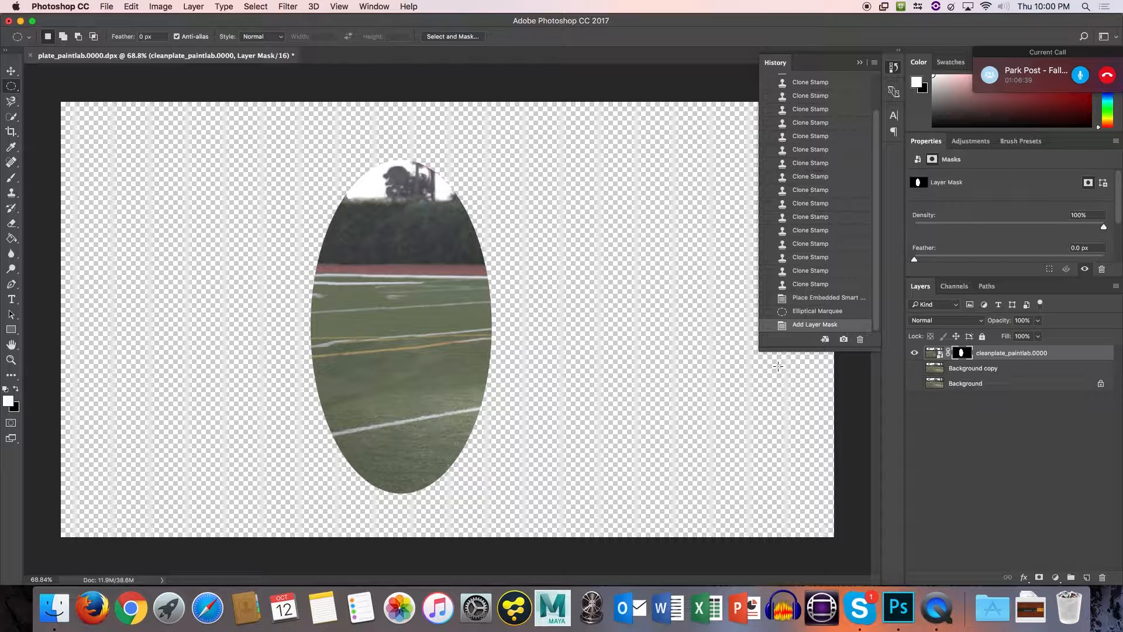
left_click(914, 368)
left_click(915, 383)
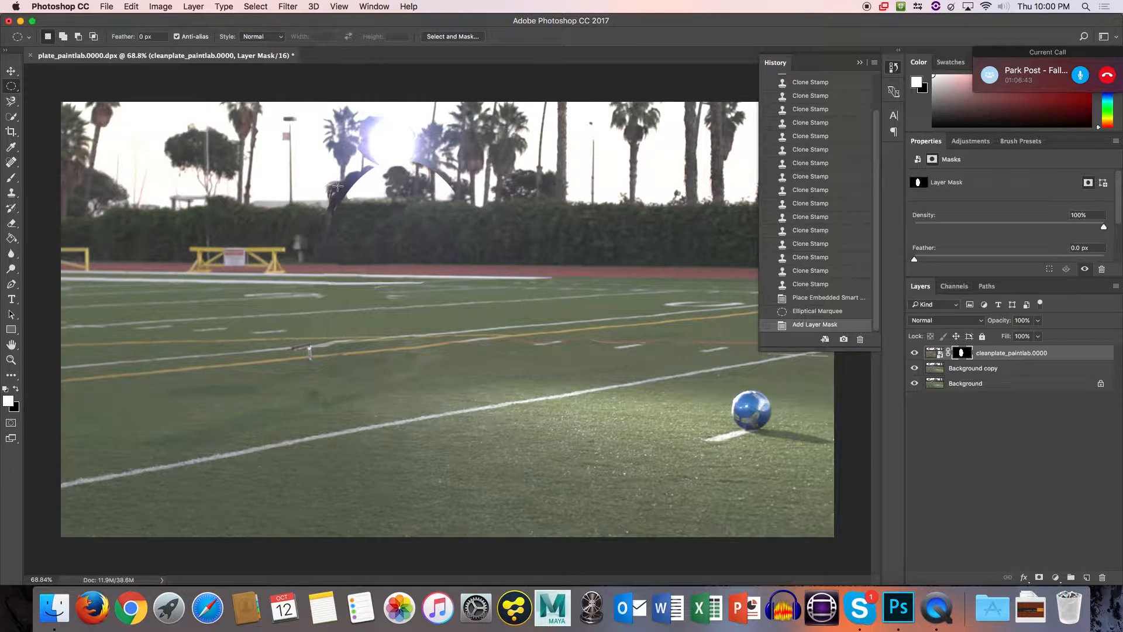
left_click(914, 353)
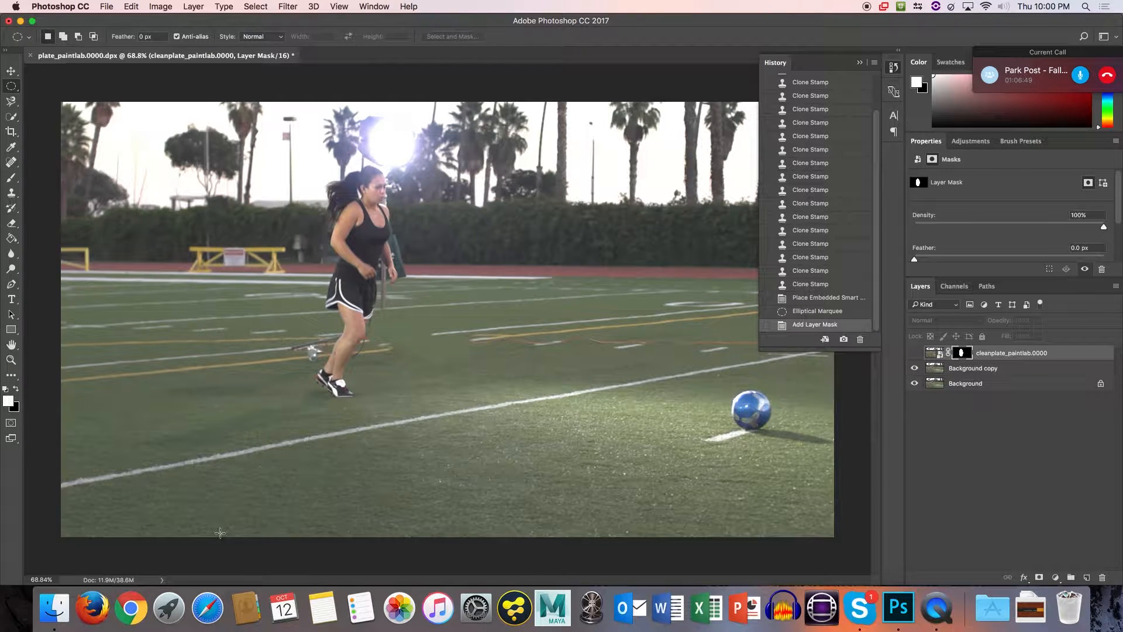
Switch to Finder and preview the Kick_equipment.mov clip several times, closing the preview at the end.
left_click(53, 603)
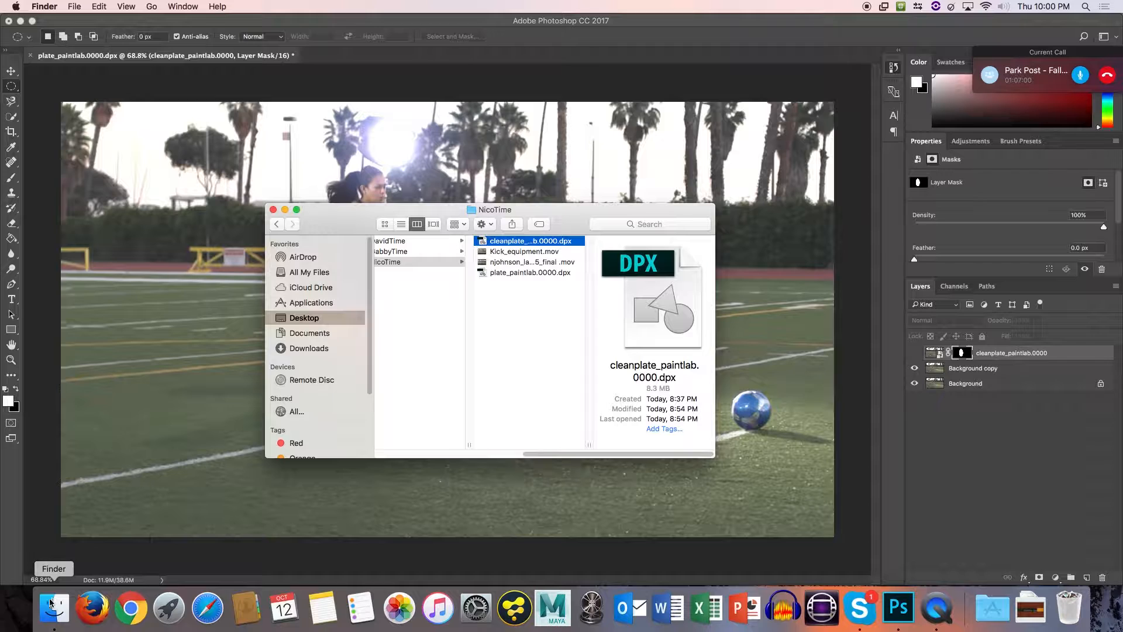
left_click(544, 261)
left_click(542, 253)
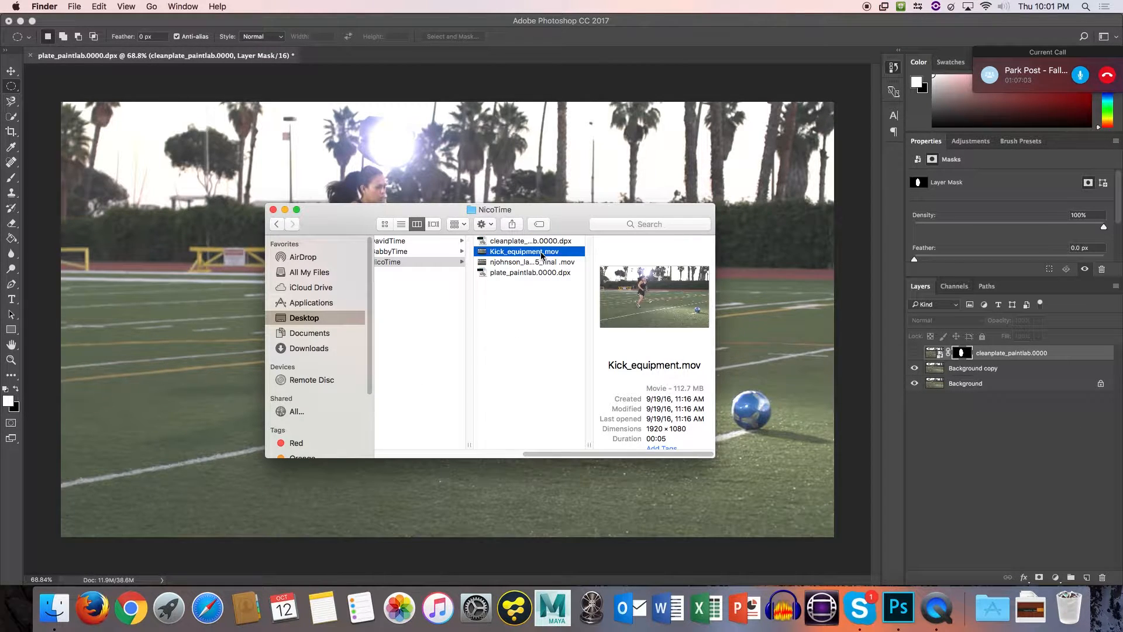
key("space")
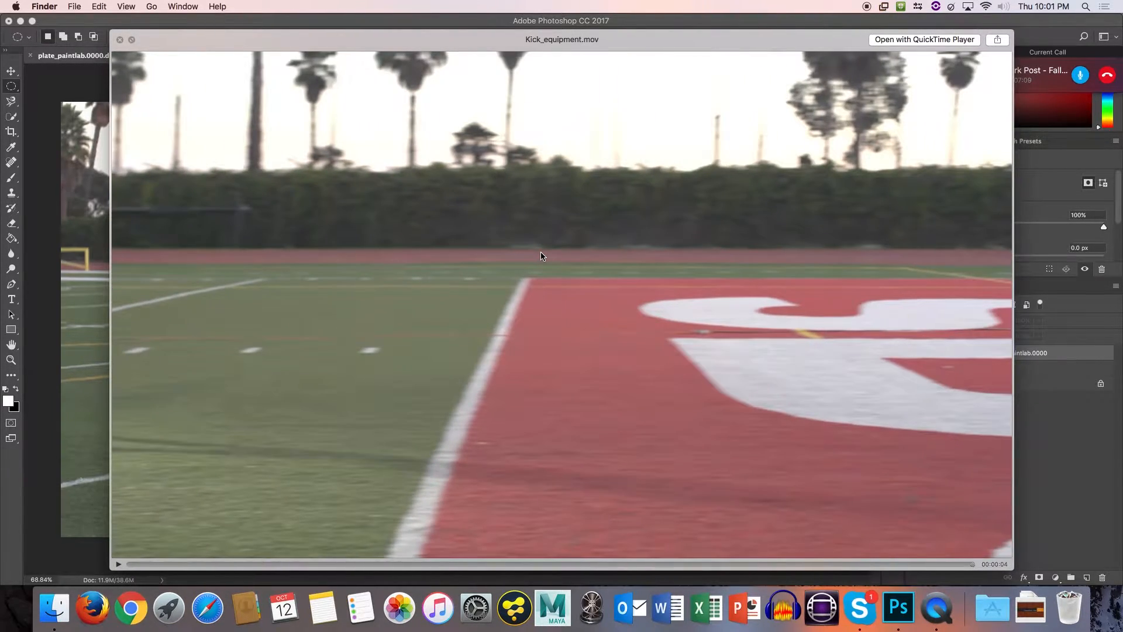
key("space")
key("space")
key("space")
key("space")
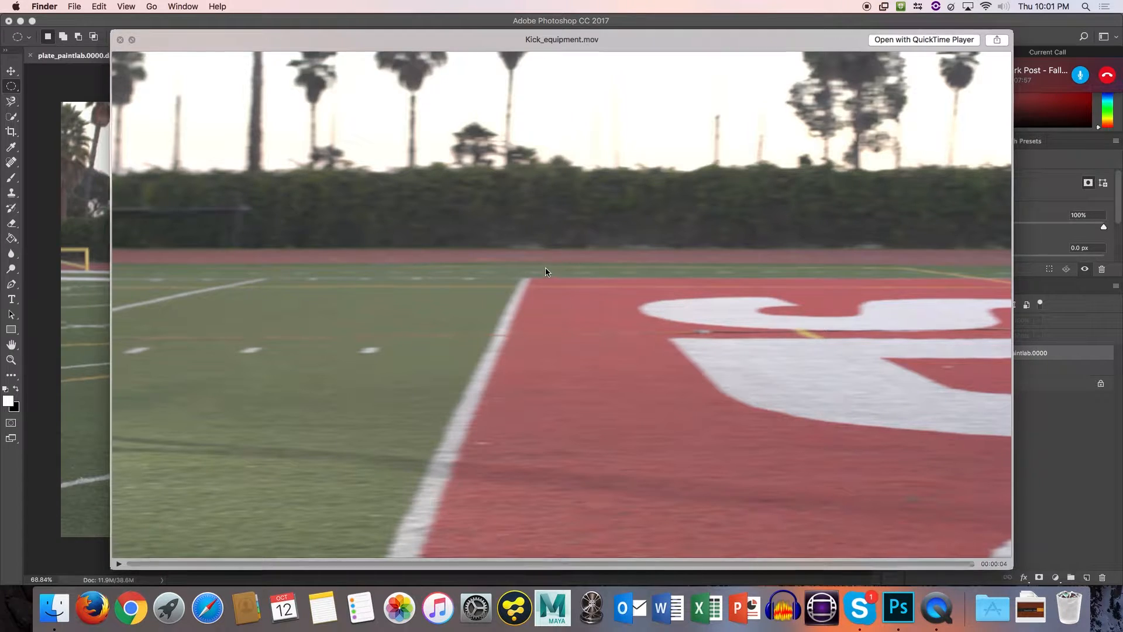
key("space")
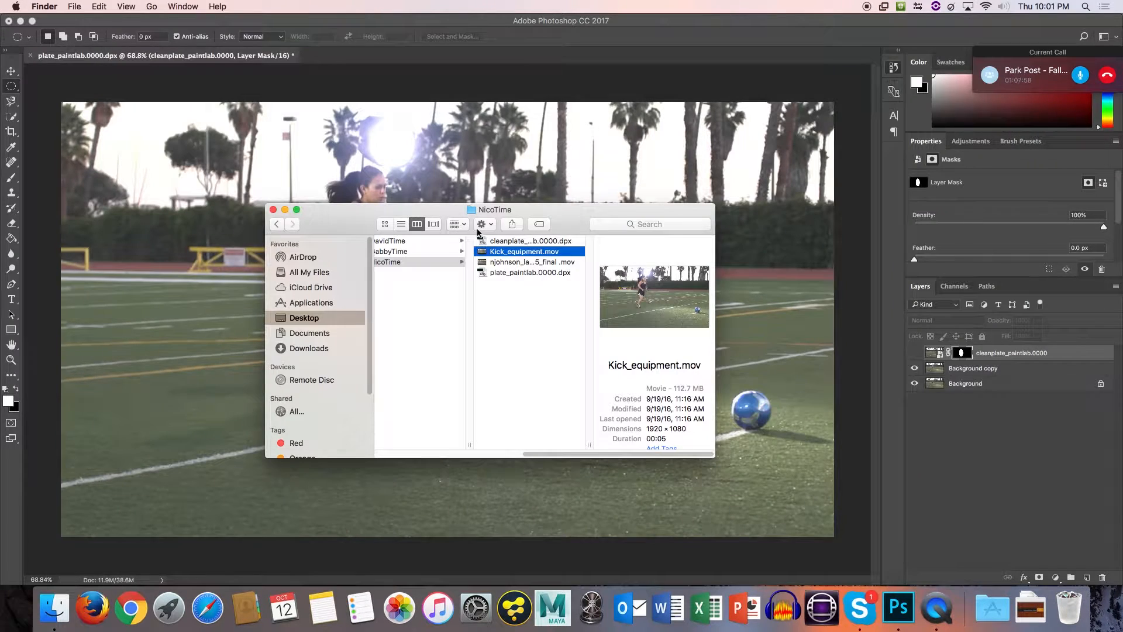
Preview the final lab 05 movie and scrub through its opening frames to examine the cleaned-up shot.
left_click(529, 262)
key("space")
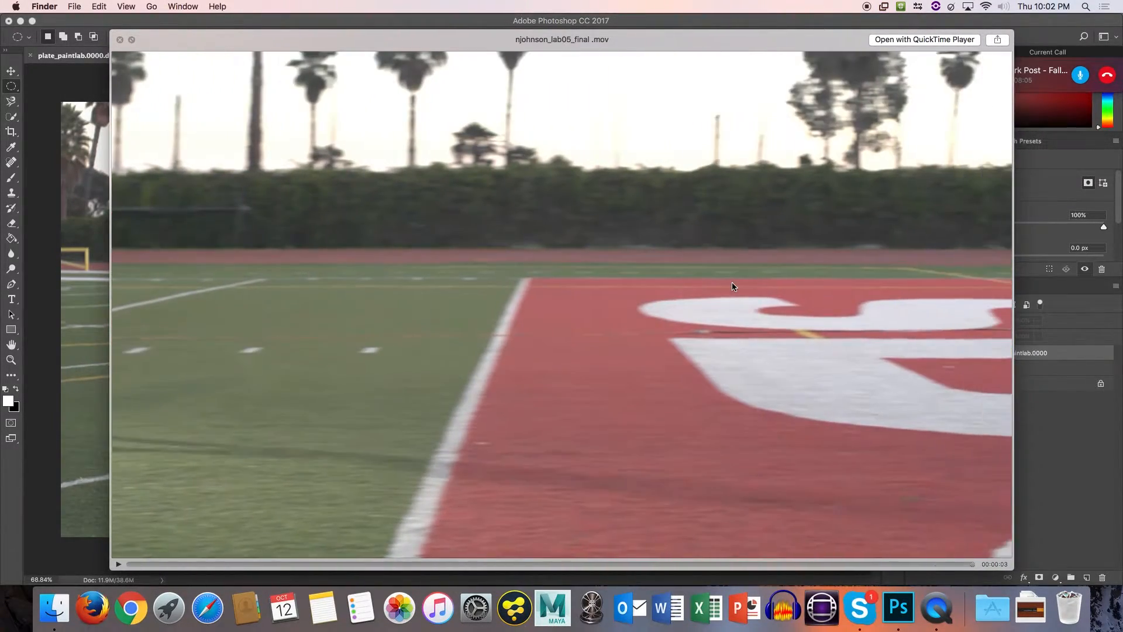
mouse_move(139, 563)
left_mouse_down()
mouse_move(251, 559)
mouse_move(108, 562)
mouse_move(152, 554)
left_mouse_up()
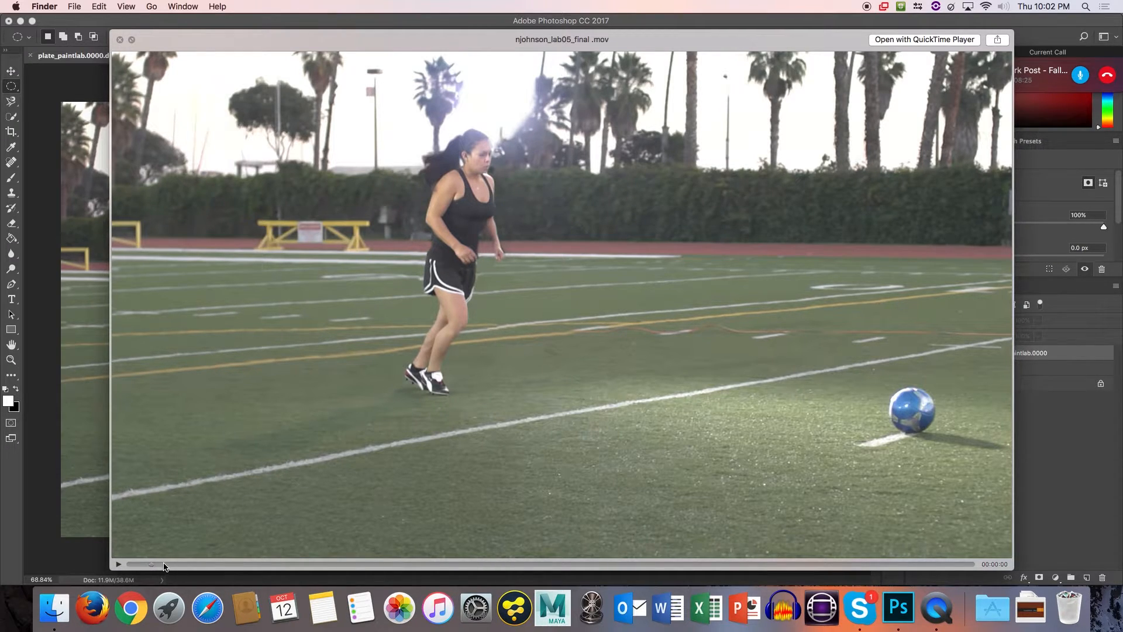
left_click_drag(152, 567, 307, 560)
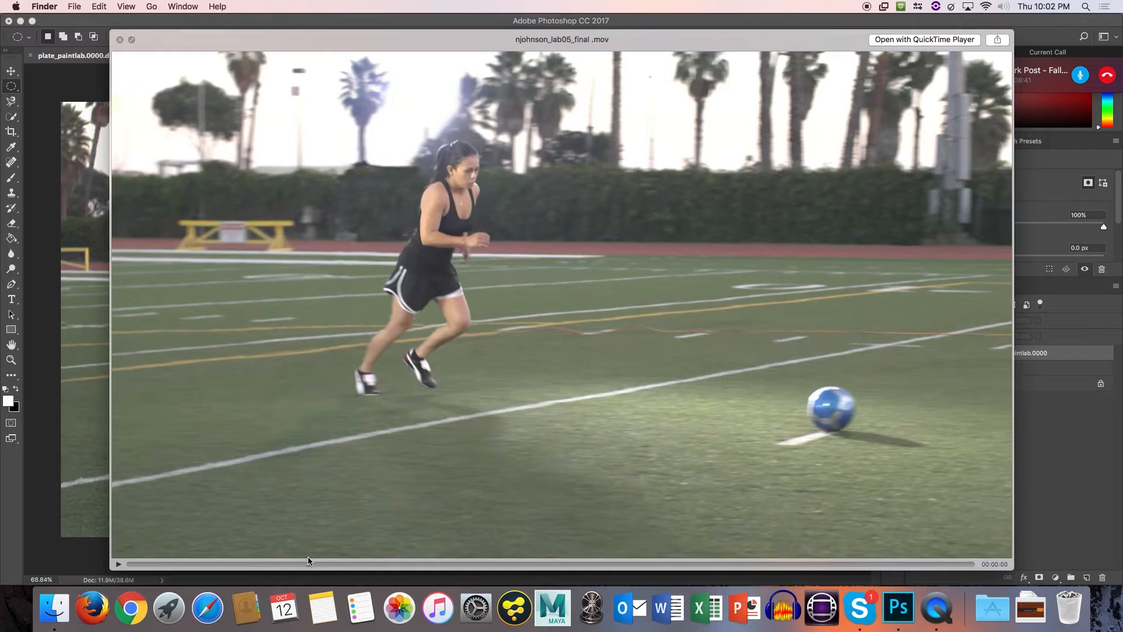